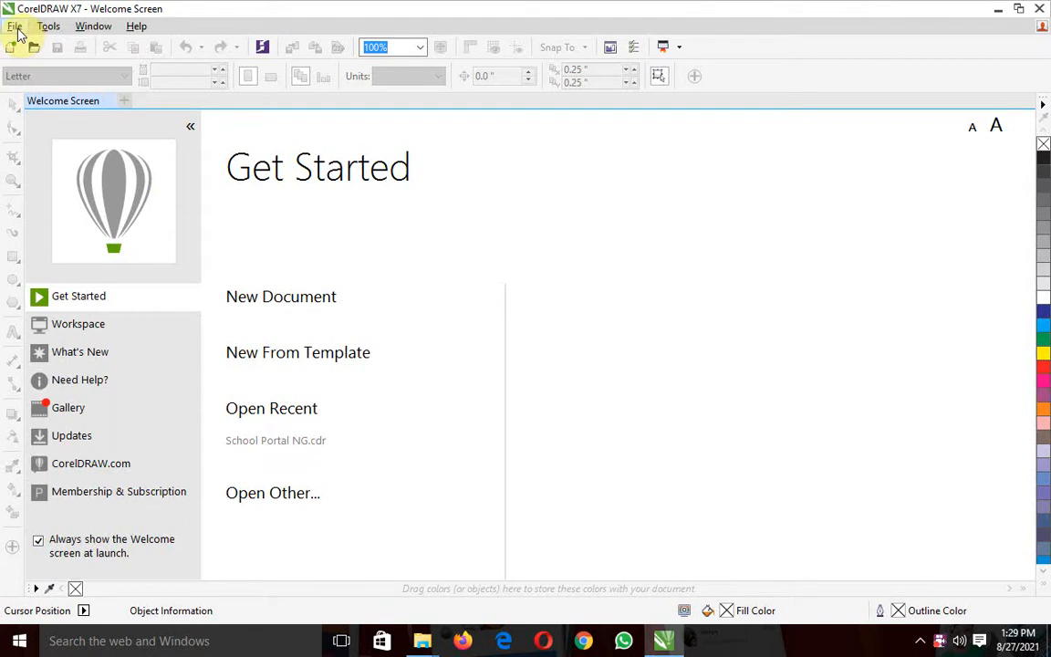
Create a new Letter-size document named School Portal NG with the default settings and close the Welcome Screen
left_click(16, 27)
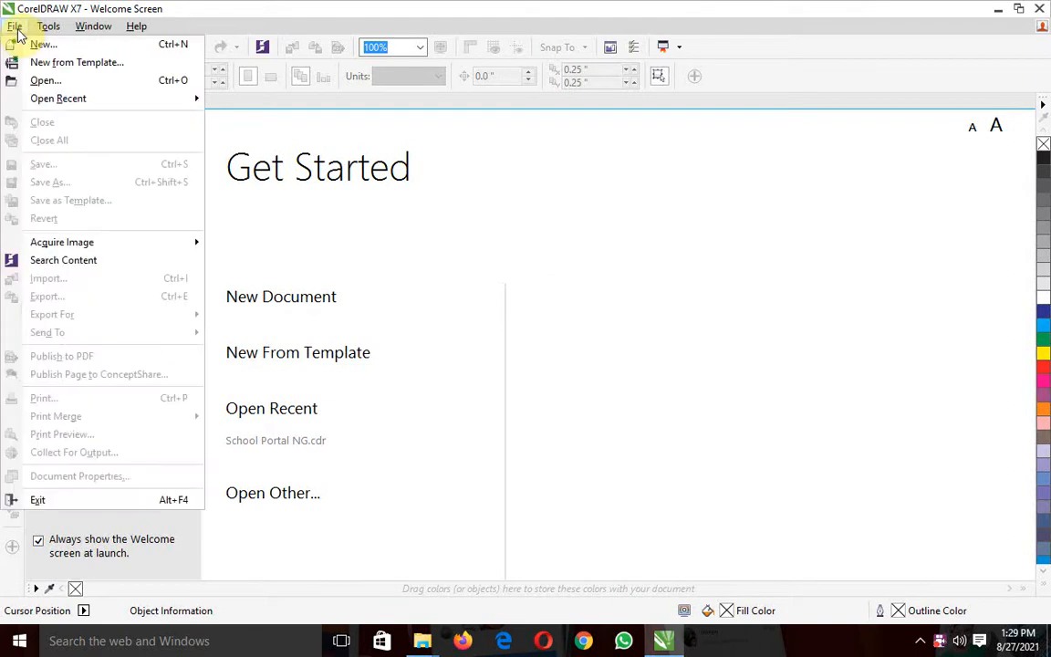
left_click(48, 25)
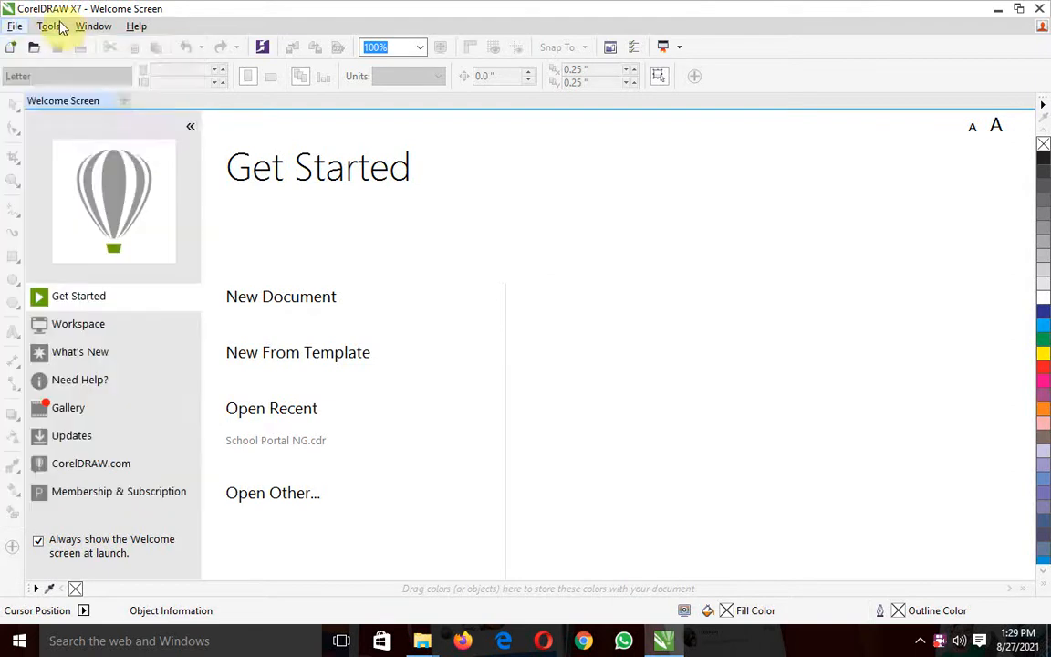
left_click(14, 25)
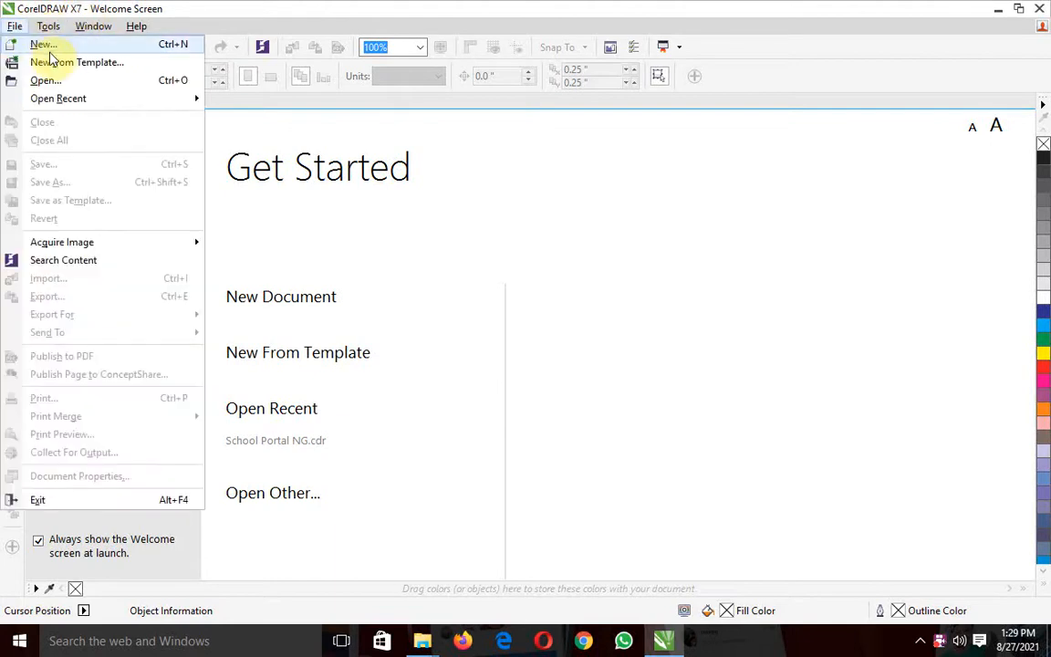
left_click(47, 47)
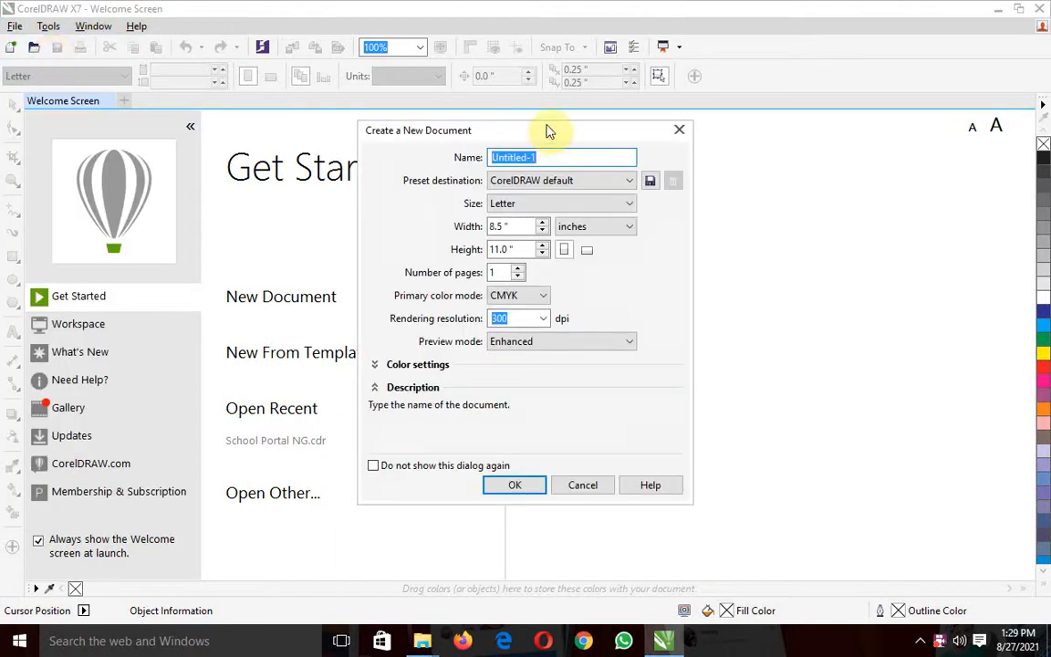
type("School Portal NG")
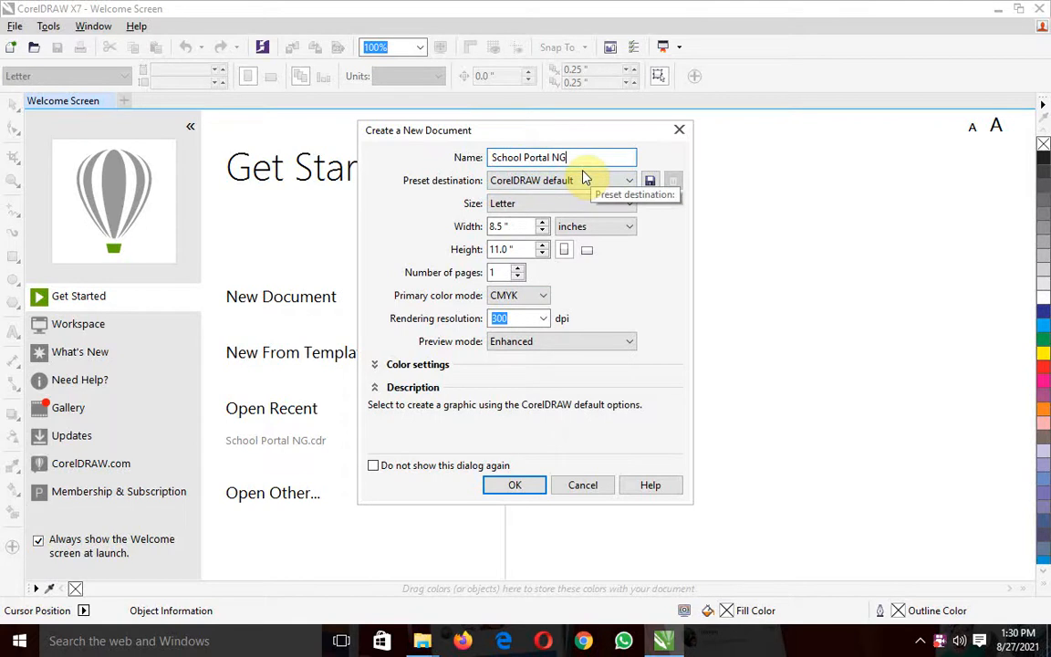
left_click(515, 486)
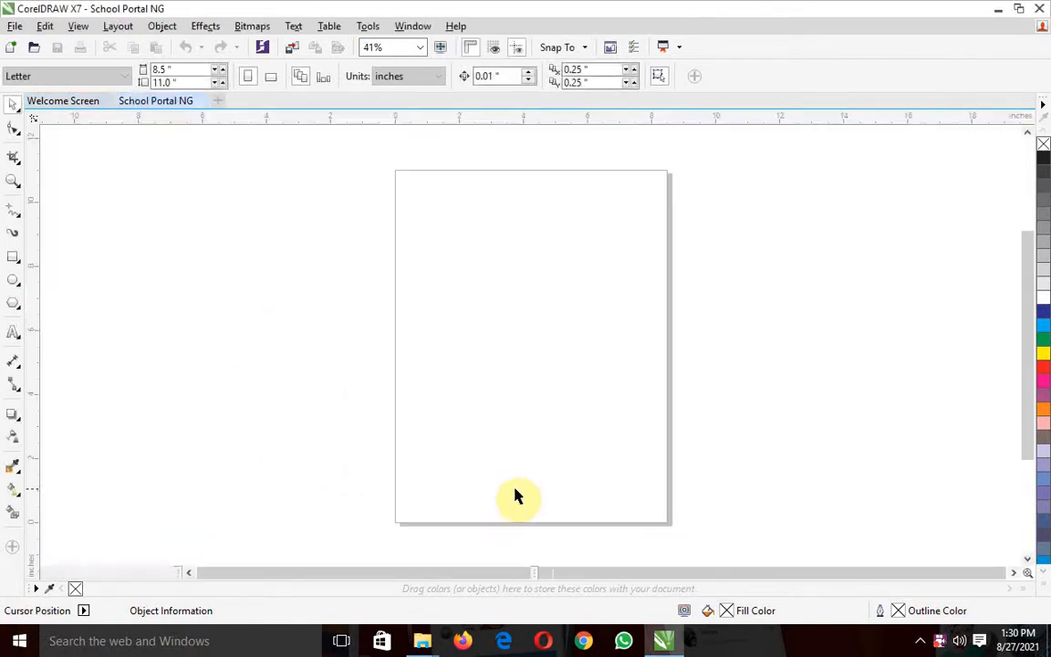
left_click(108, 101)
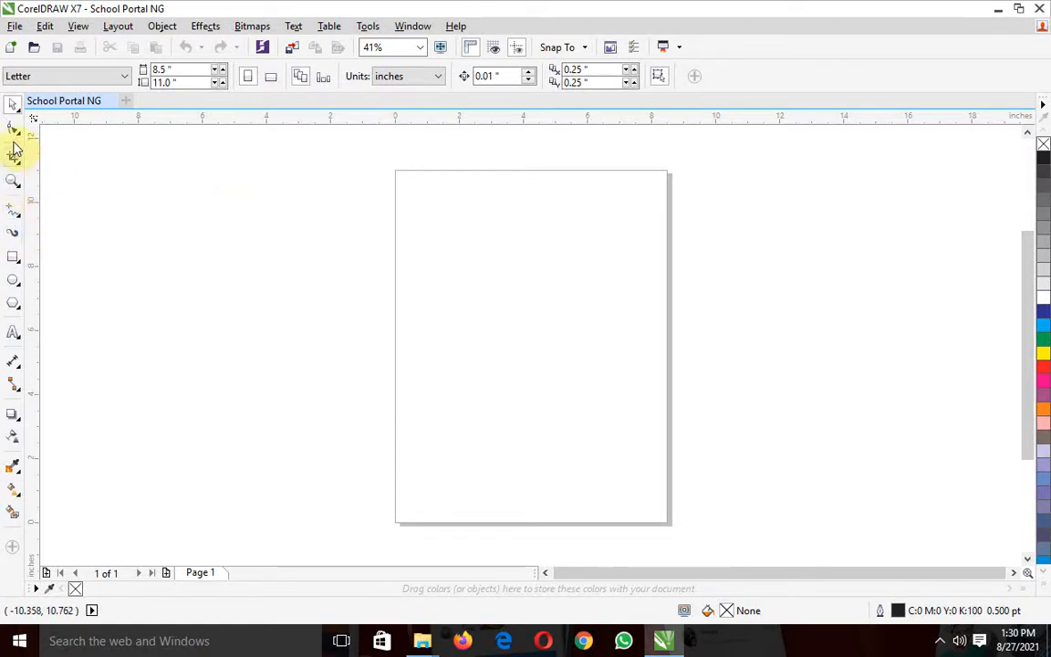
Draw three rectangles beside the page: about 4.25 × 6.94 inches on its left, about 8.6 × 3.33 and 5.02 × 4.33 inches on its right
left_click(14, 256)
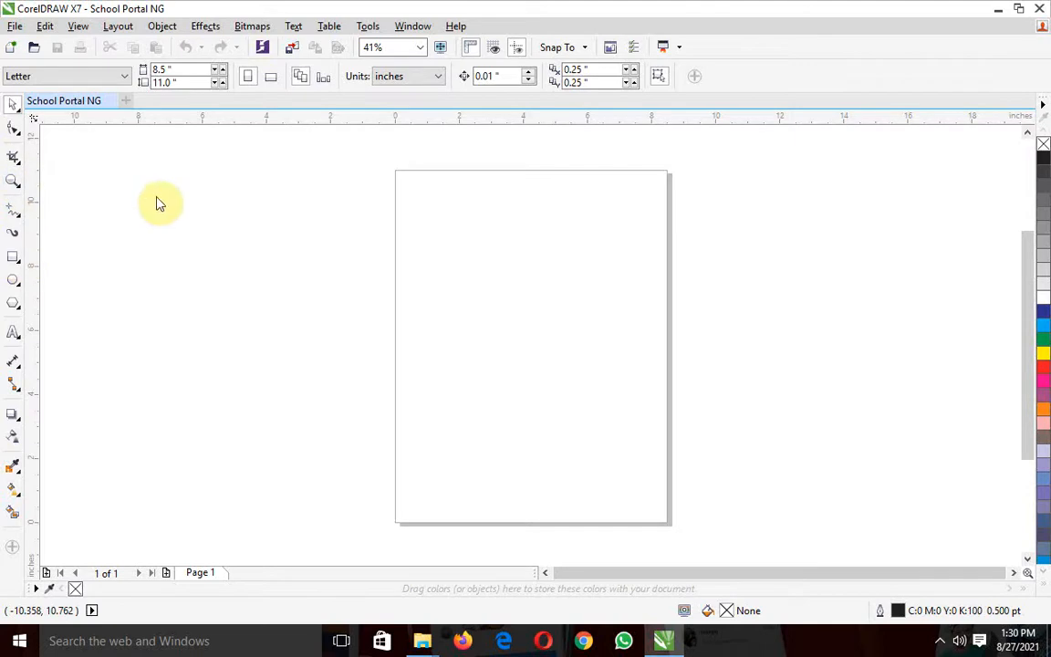
left_click_drag(125, 192, 263, 414)
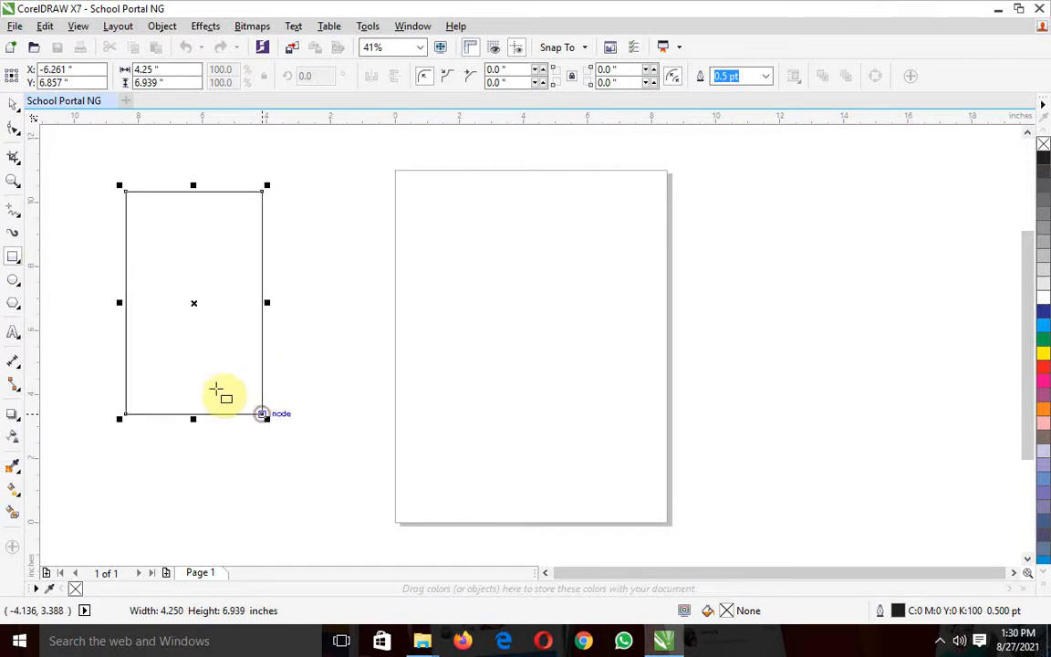
left_click_drag(794, 189, 929, 294)
left_click_drag(733, 356, 895, 495)
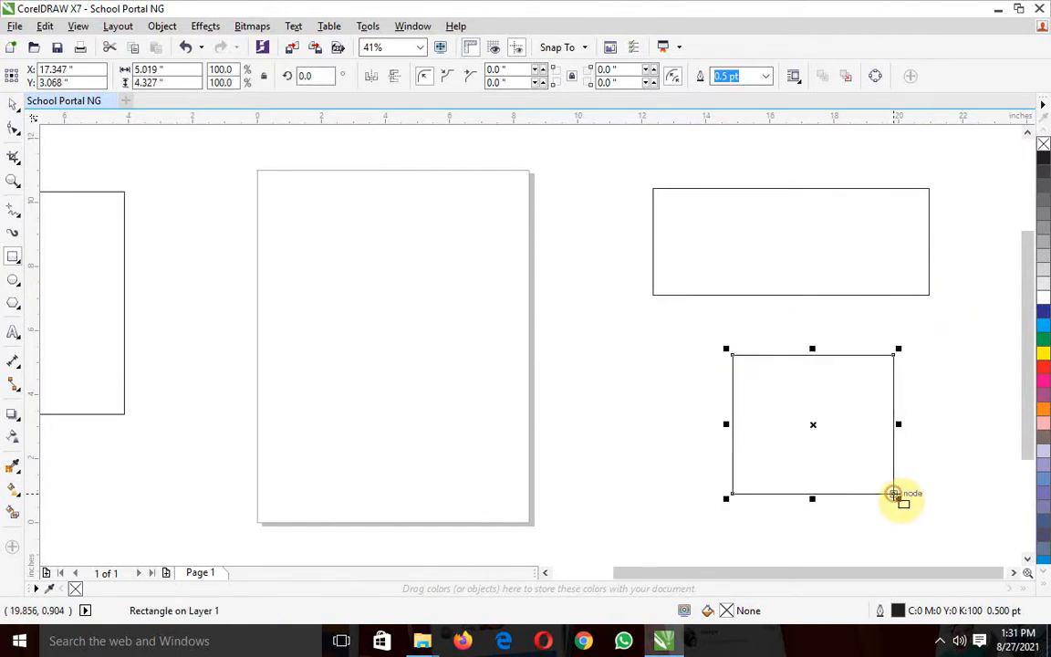
Draw a tilted 3-point rectangle at about 120° overlapping the page's upper-left corner, spanning about 5.7 × 5.2 inches
left_click_drag(735, 575, 659, 585)
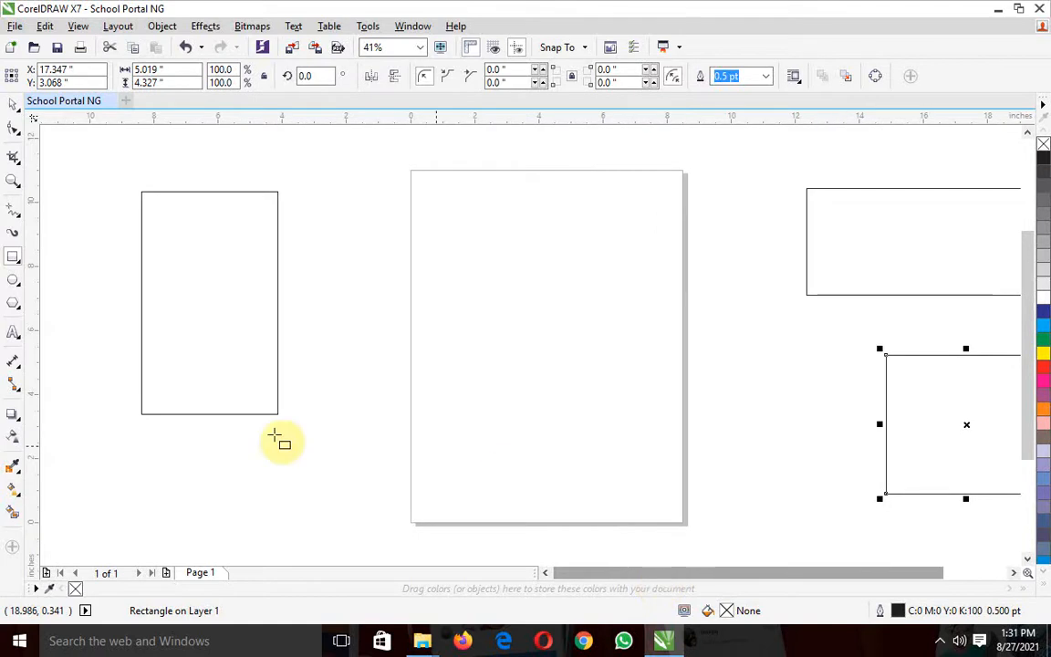
left_click(20, 263)
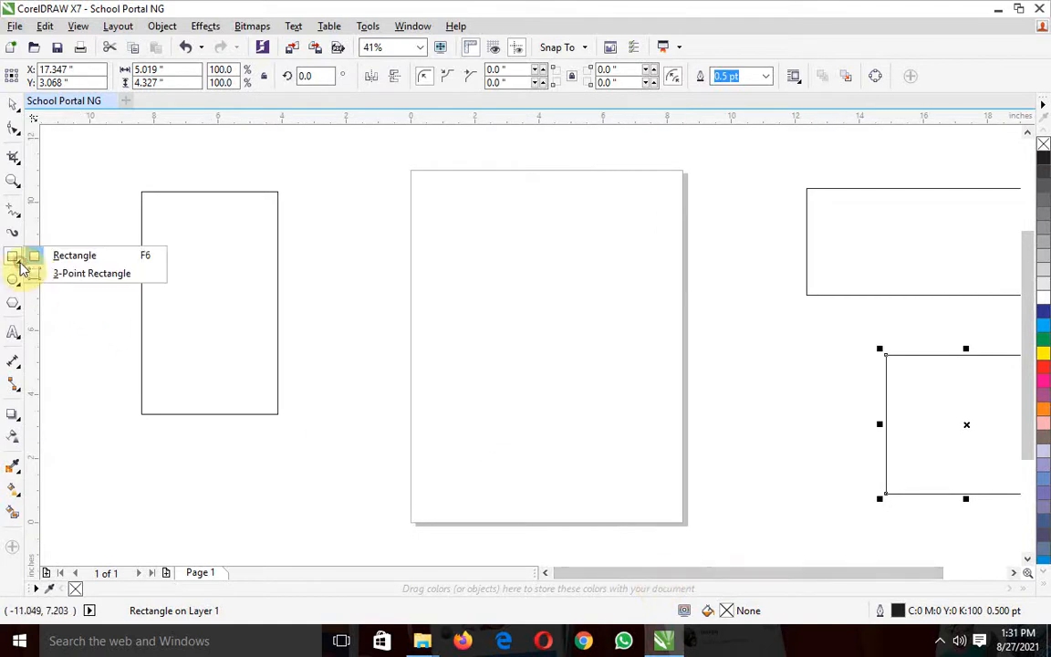
left_click(66, 274)
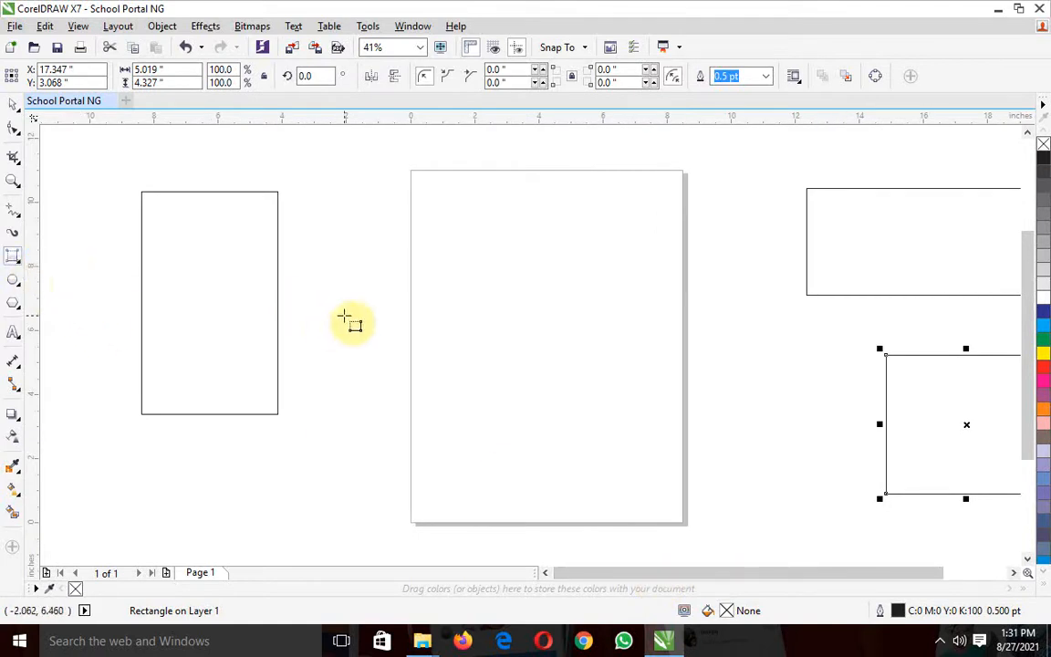
left_click_drag(344, 317, 351, 450)
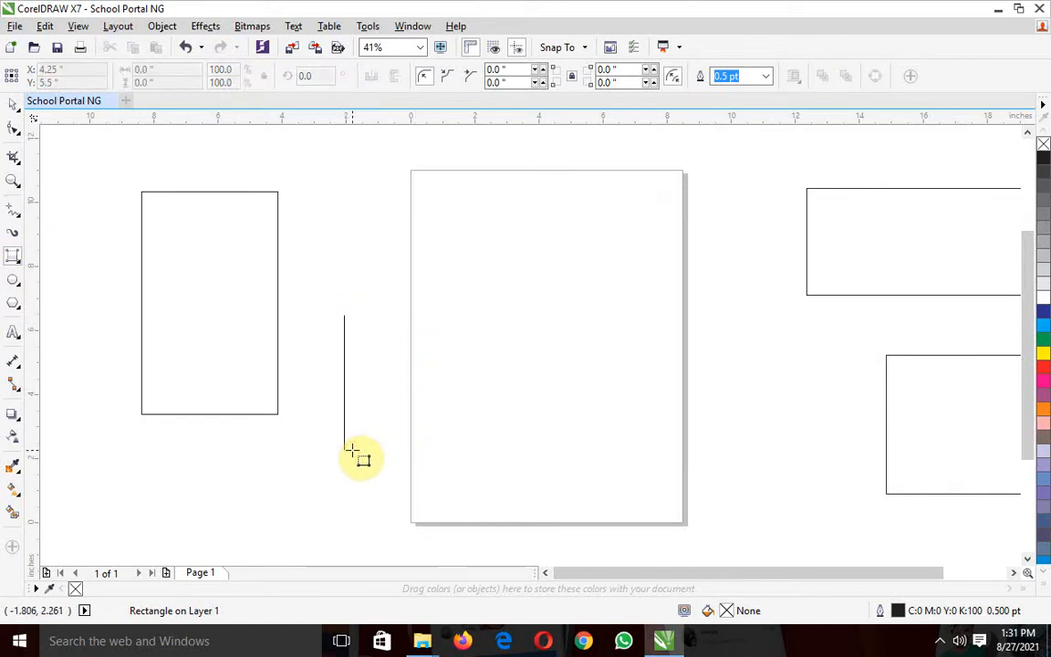
left_click_drag(352, 450, 375, 391)
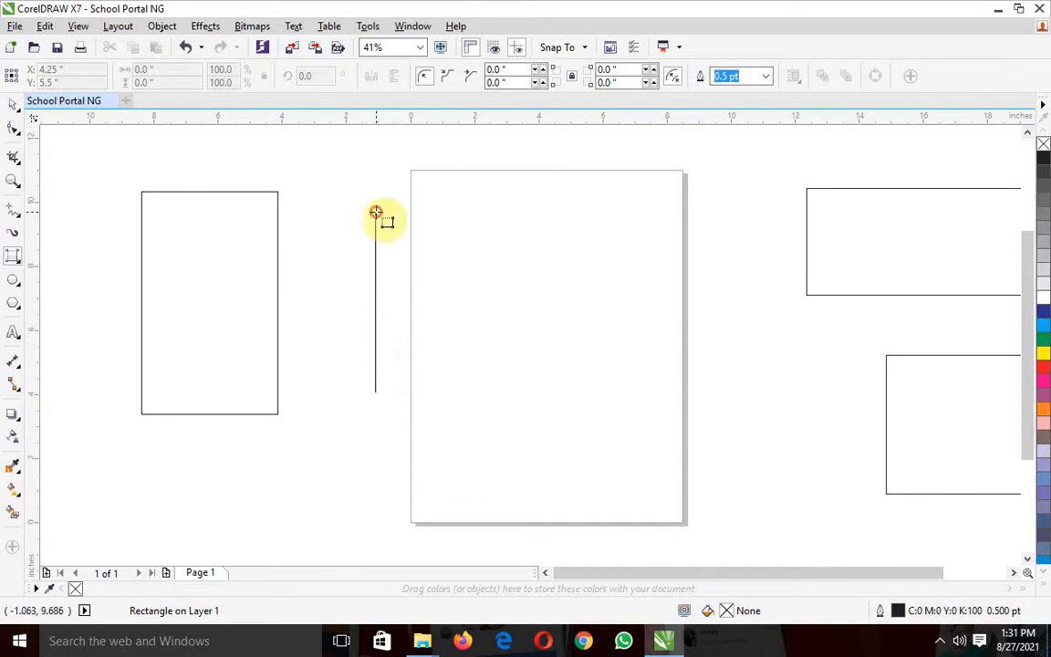
left_click_drag(375, 212, 334, 245)
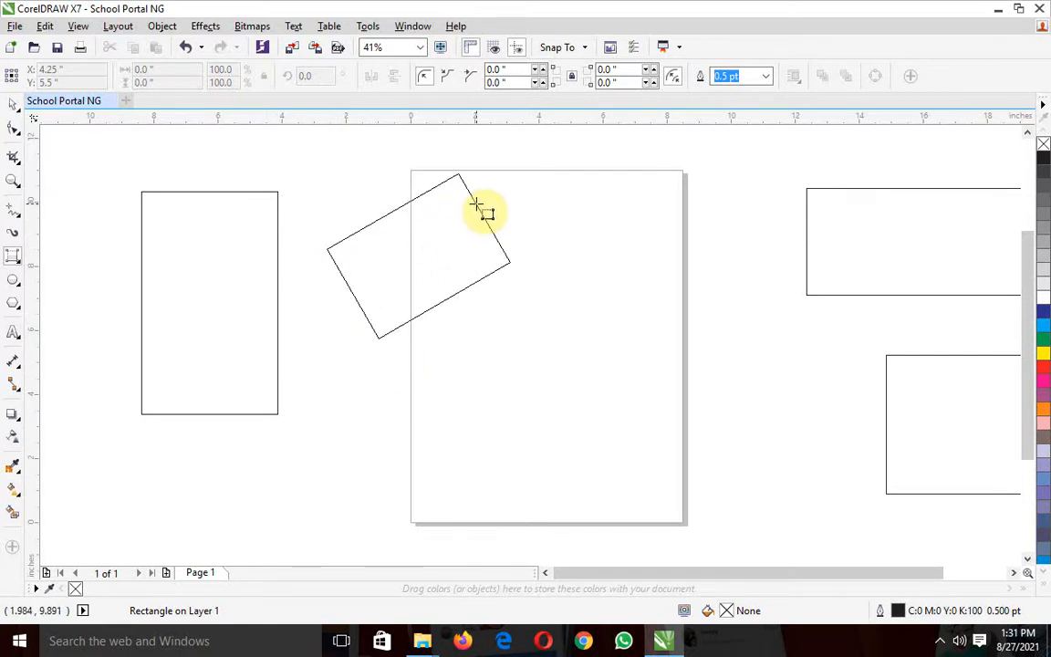
left_click(476, 205)
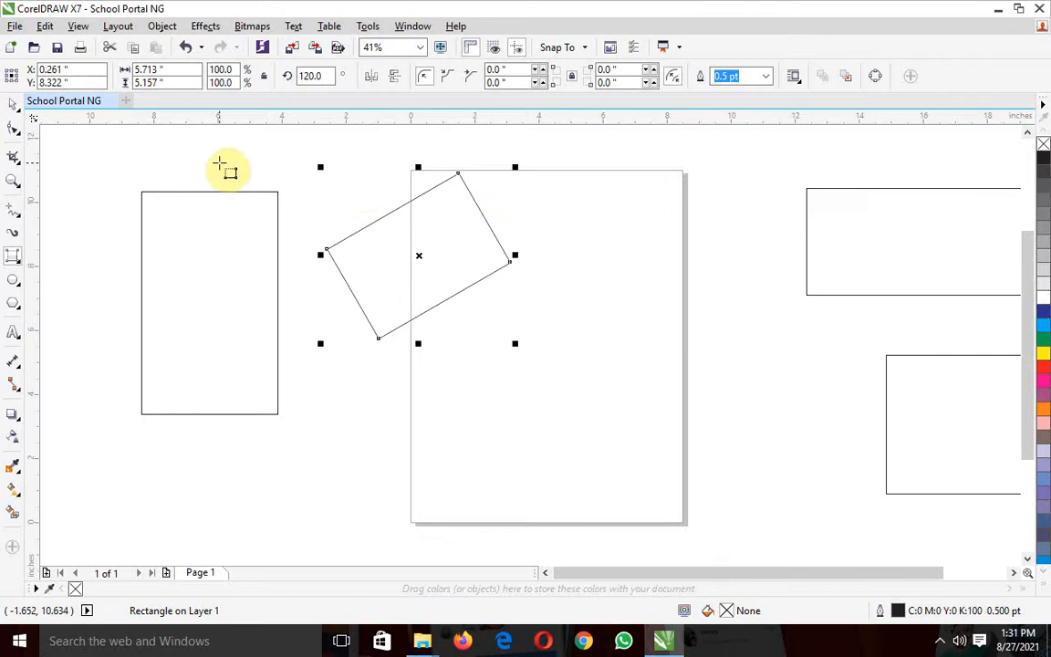
Move the tilted 3-point rectangle into the lower half of the page and skew it vertically
left_click(14, 106)
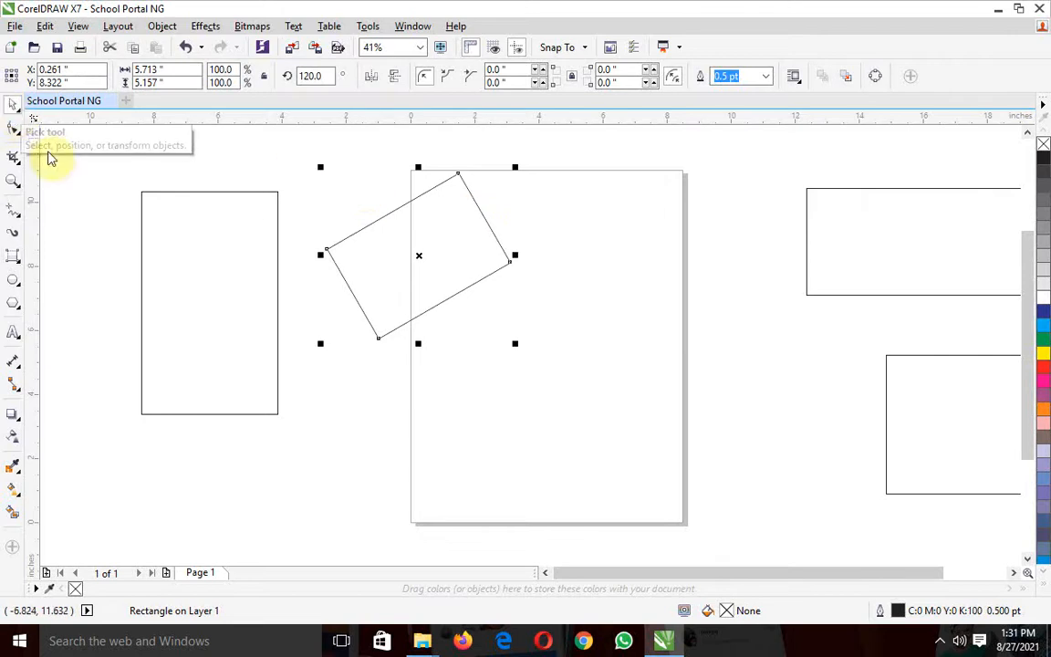
left_click(412, 260)
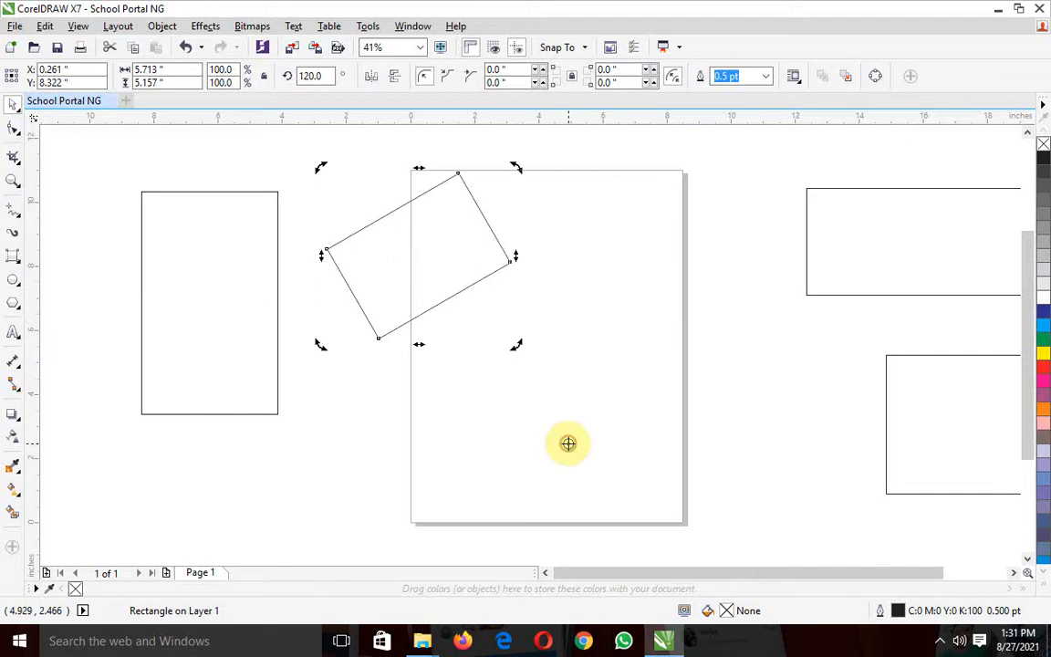
left_click(428, 251)
left_click_drag(418, 252, 547, 394)
left_click(556, 389)
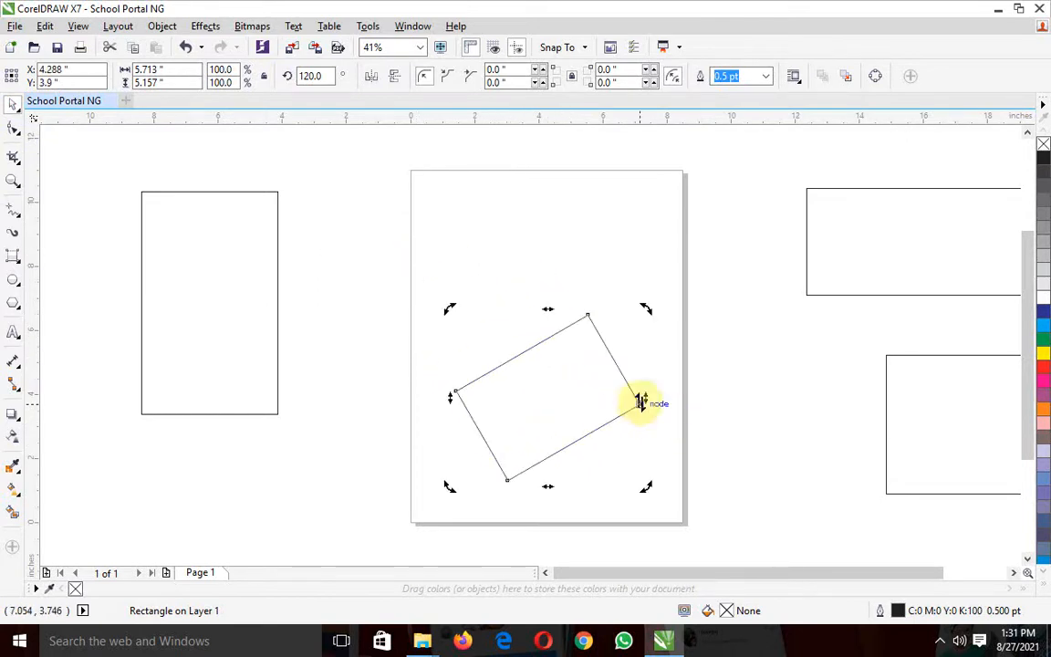
left_click_drag(645, 398, 658, 463)
Move the tall rectangle on the left over the page's left edge and rotate it to about 46°
left_click(233, 291)
left_click(279, 192)
left_click_drag(283, 186, 349, 195)
left_click_drag(210, 302, 357, 306)
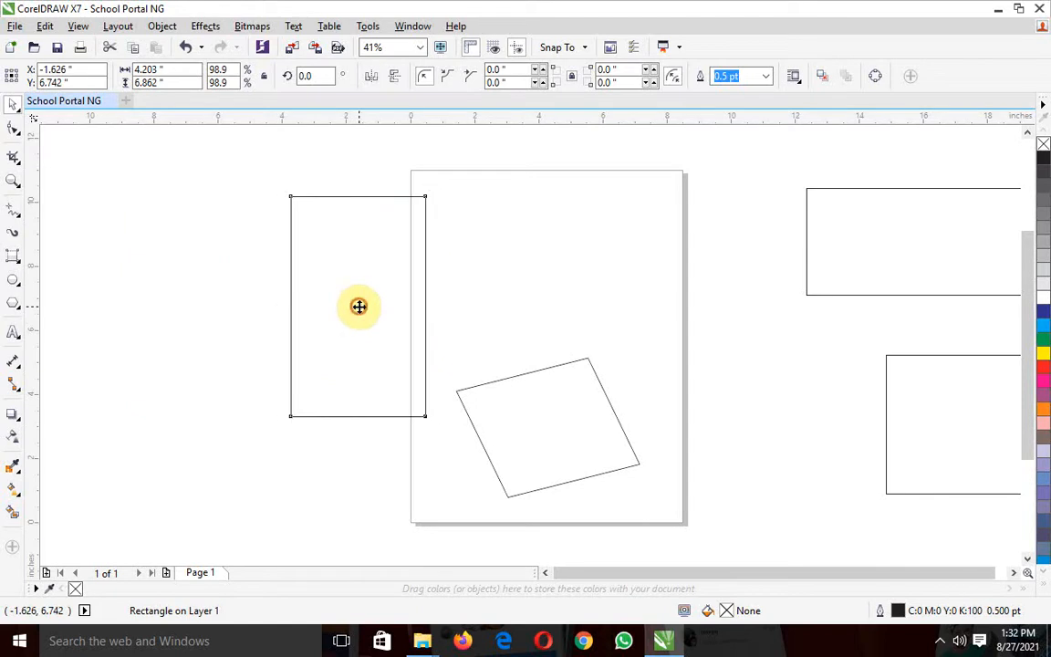
left_click(358, 307)
left_click_drag(282, 188, 242, 281)
Place the wide rectangle over the page's upper-right edge rotated about 60°, and move the remaining rectangle closer to the page's right side
left_click(854, 213)
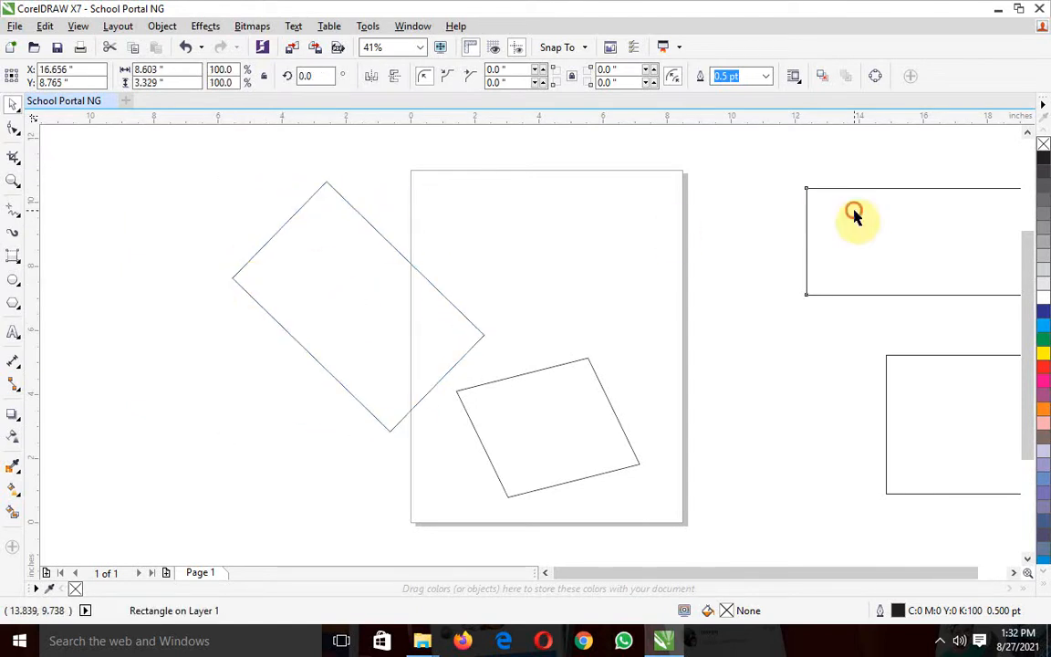
left_click_drag(833, 194, 561, 203)
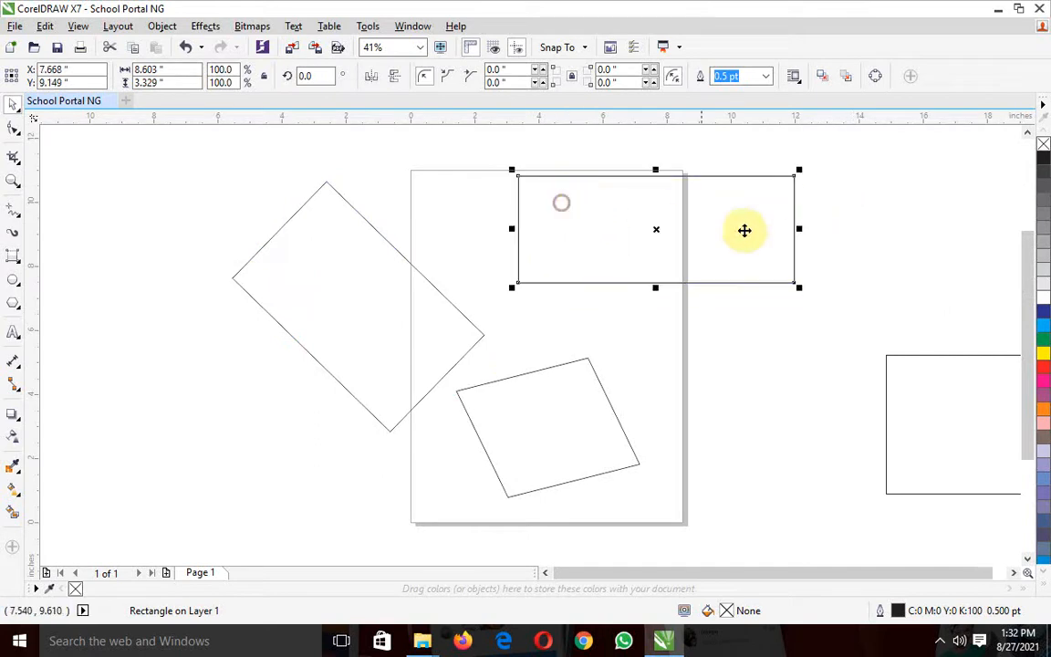
left_click(740, 224)
left_click_drag(798, 171, 669, 221)
left_click_drag(1030, 374, 1027, 434)
left_click_drag(952, 438, 772, 411)
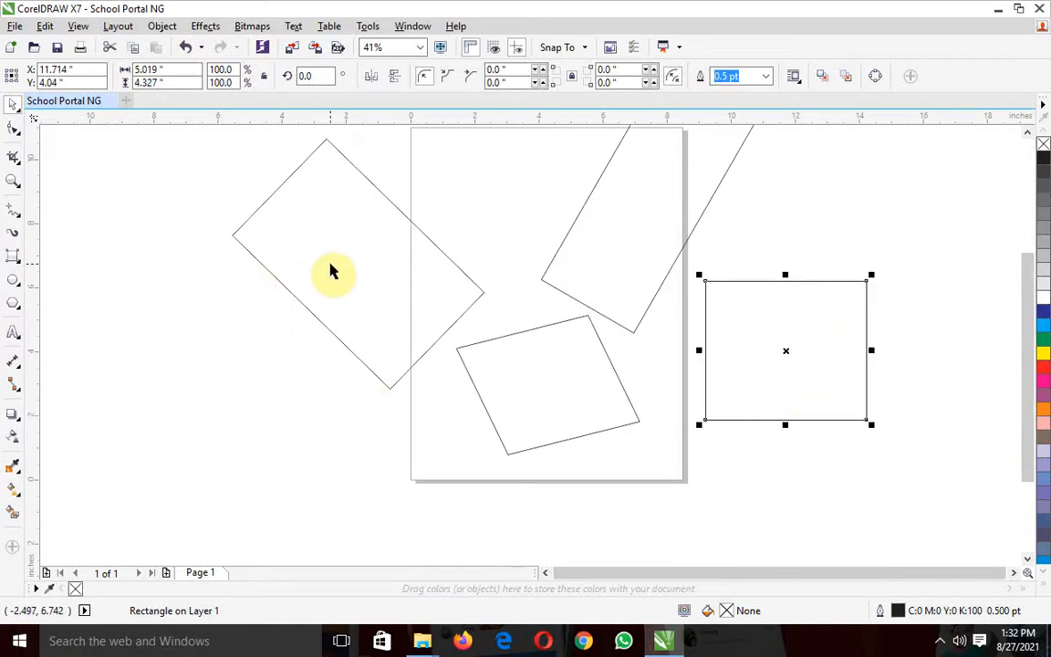
Draw an ellipse about 4.4 × 6.7 inches left of the page and fill it with green (C100 M0 Y100 K0)
left_click(9, 281)
left_click_drag(111, 286, 257, 500)
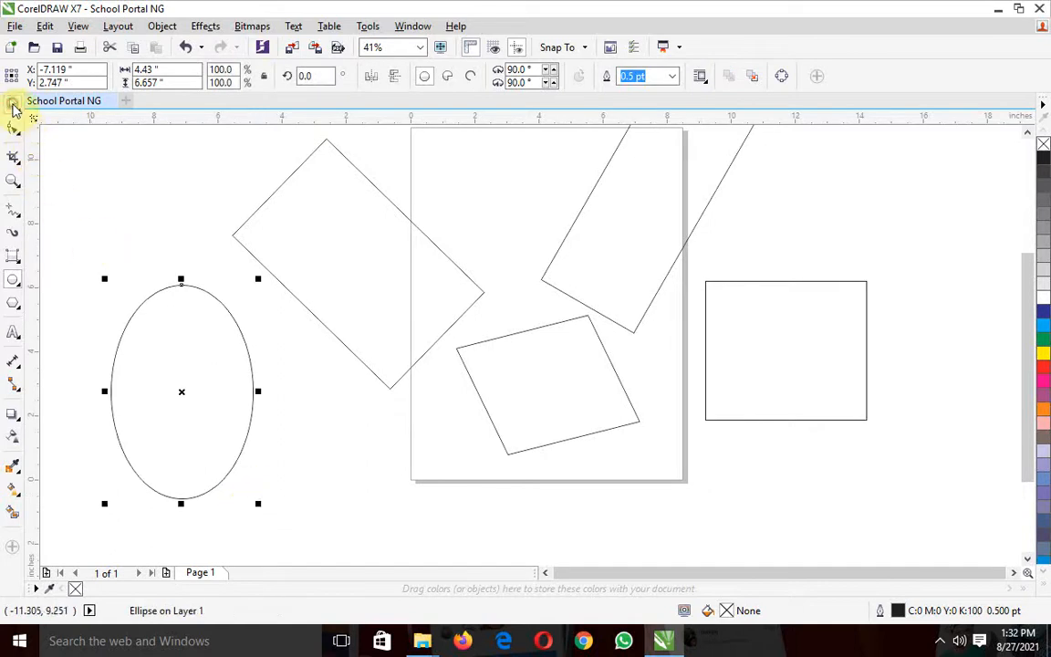
left_click(14, 108)
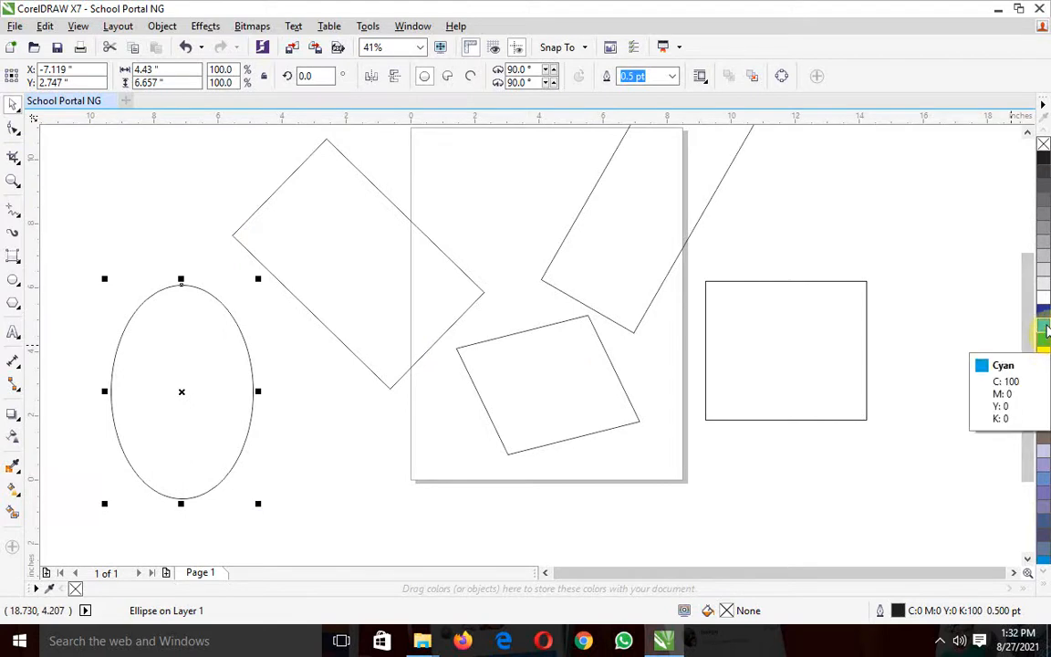
left_click(1045, 340)
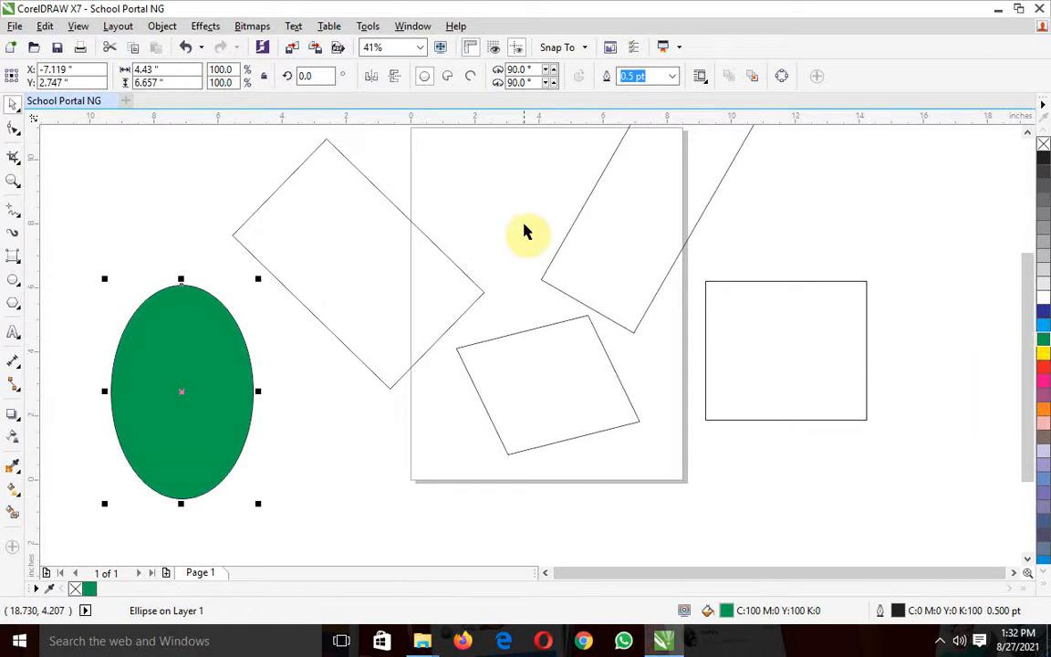
Fill the skewed rectangle on the page with orange and the upright rectangle right of the page with dark slate purple
left_click(361, 244)
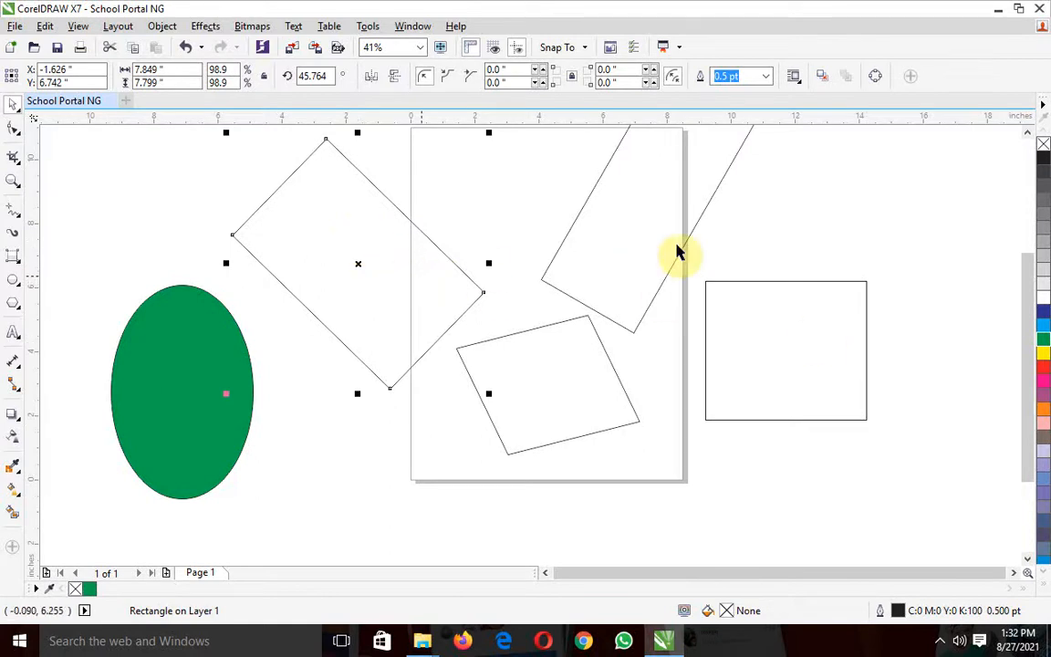
left_click(629, 410)
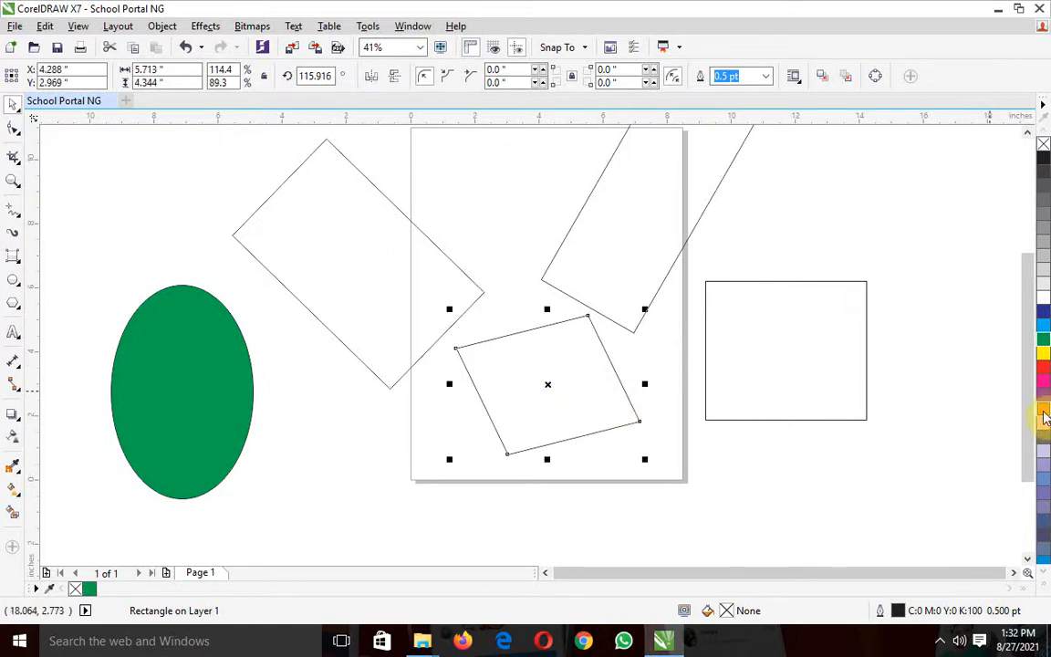
left_click(1043, 410)
left_click(848, 368)
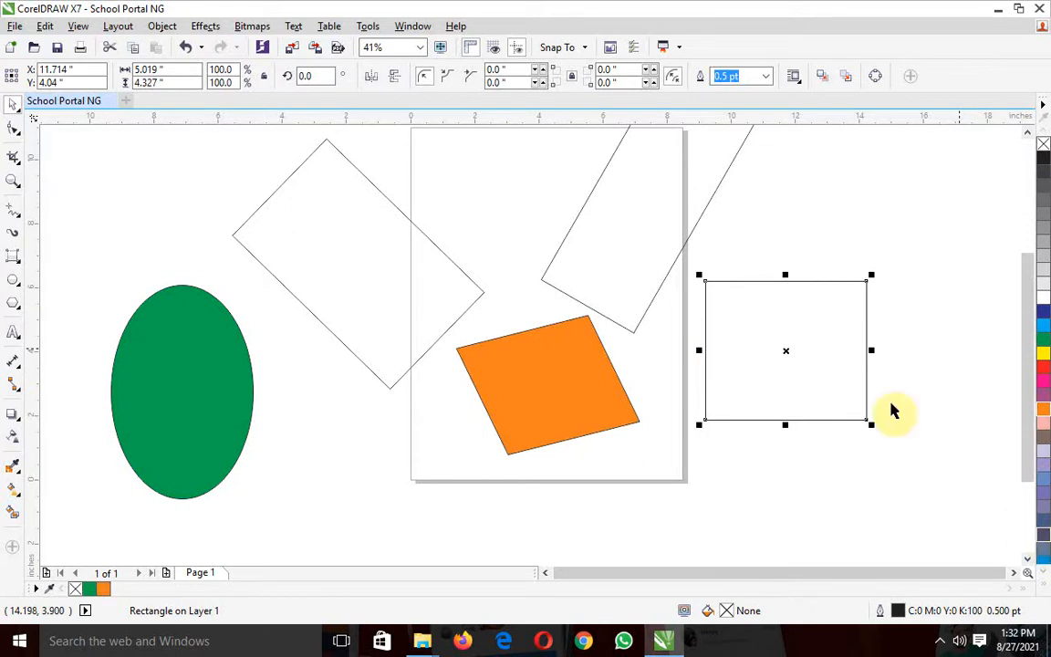
left_click(1044, 538)
Fill the tilted rectangle at the page's upper right with lime green and the tilted left one with sand yellow (C0 M0 Y60 K20)
left_click(679, 241)
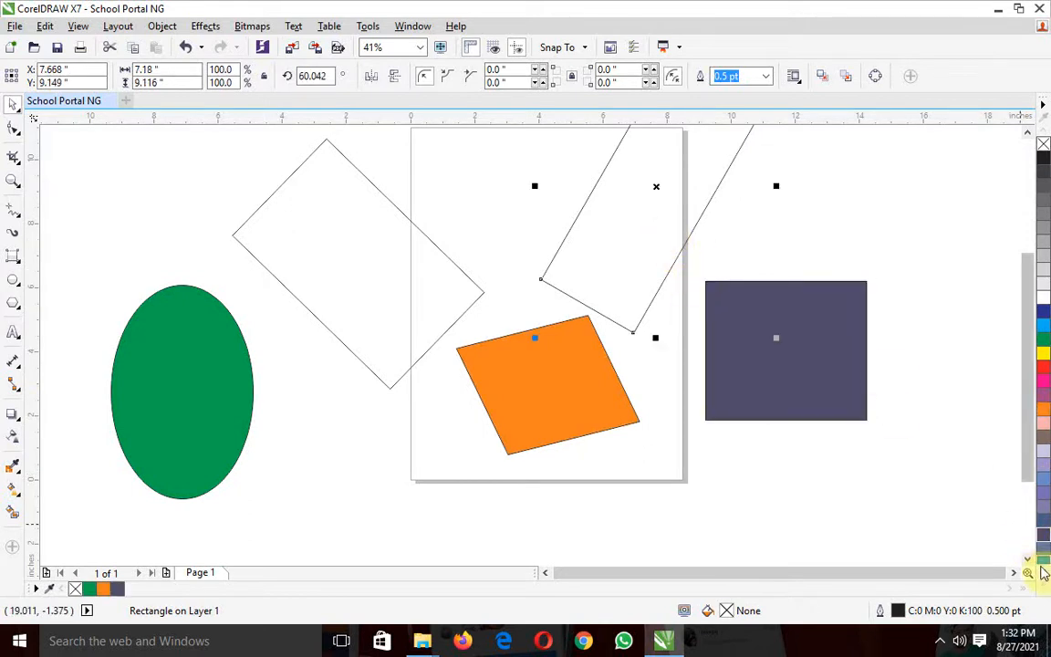
left_click(1045, 573)
left_click(1045, 573)
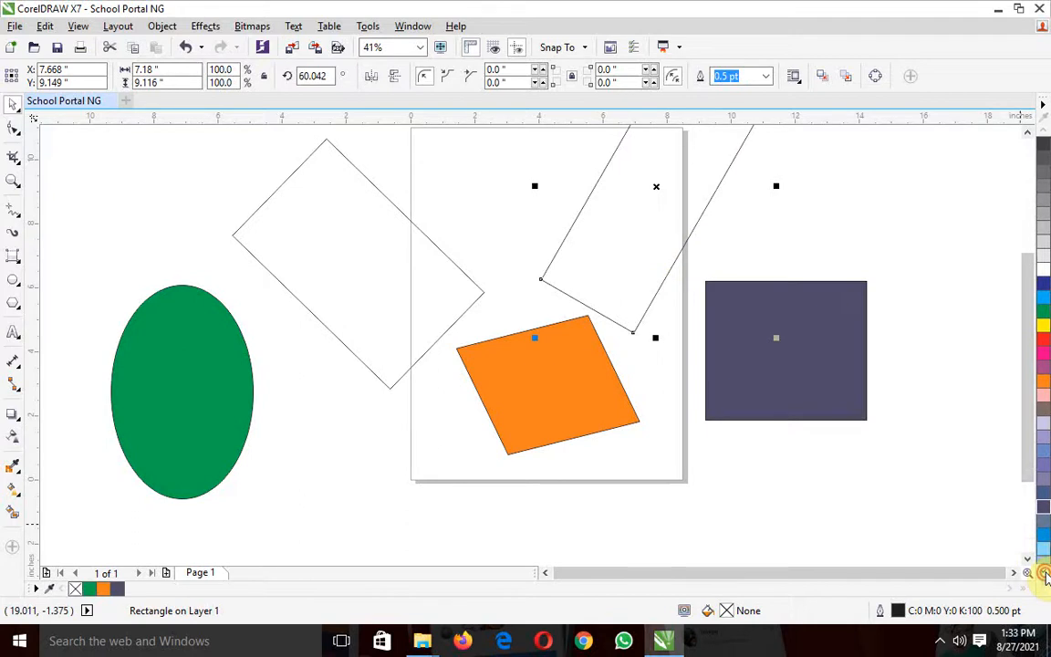
left_click(1045, 573)
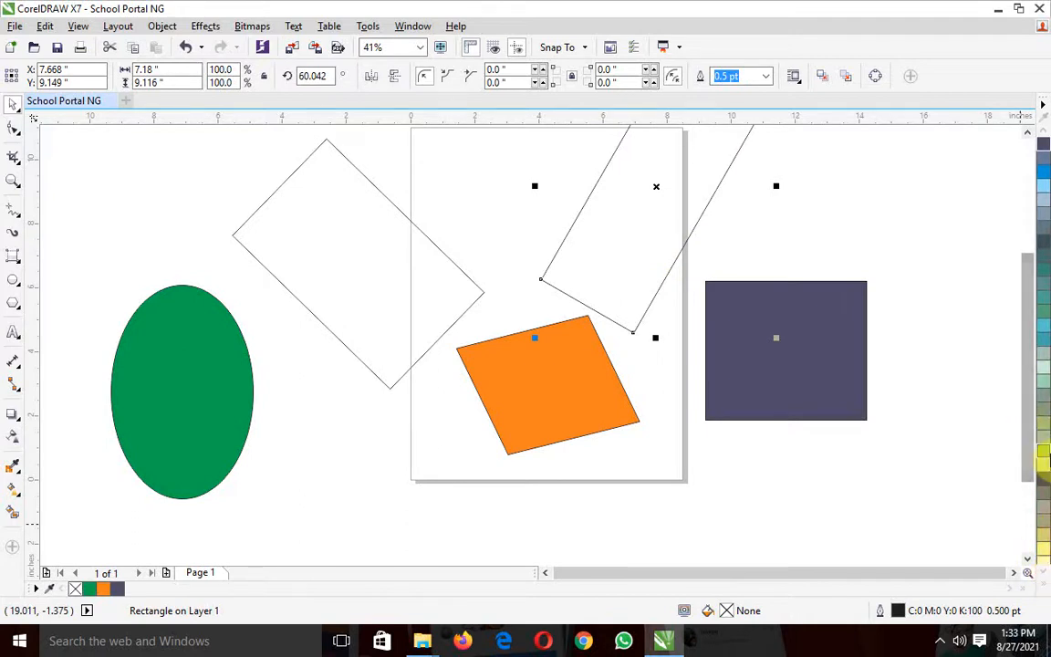
left_click(1043, 450)
left_click(425, 239)
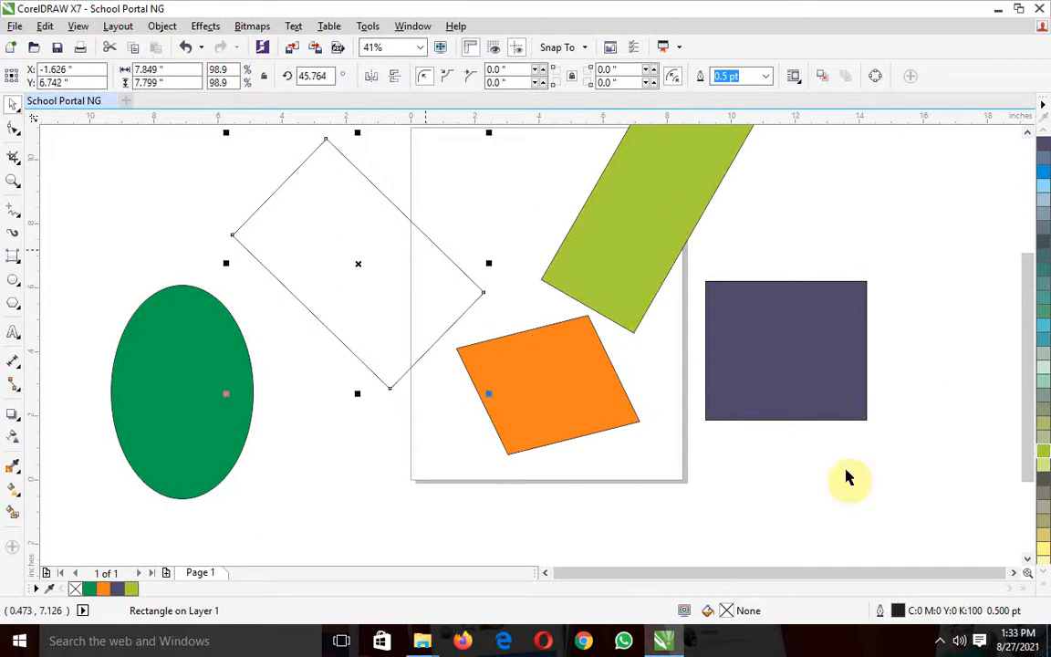
left_click(1042, 544)
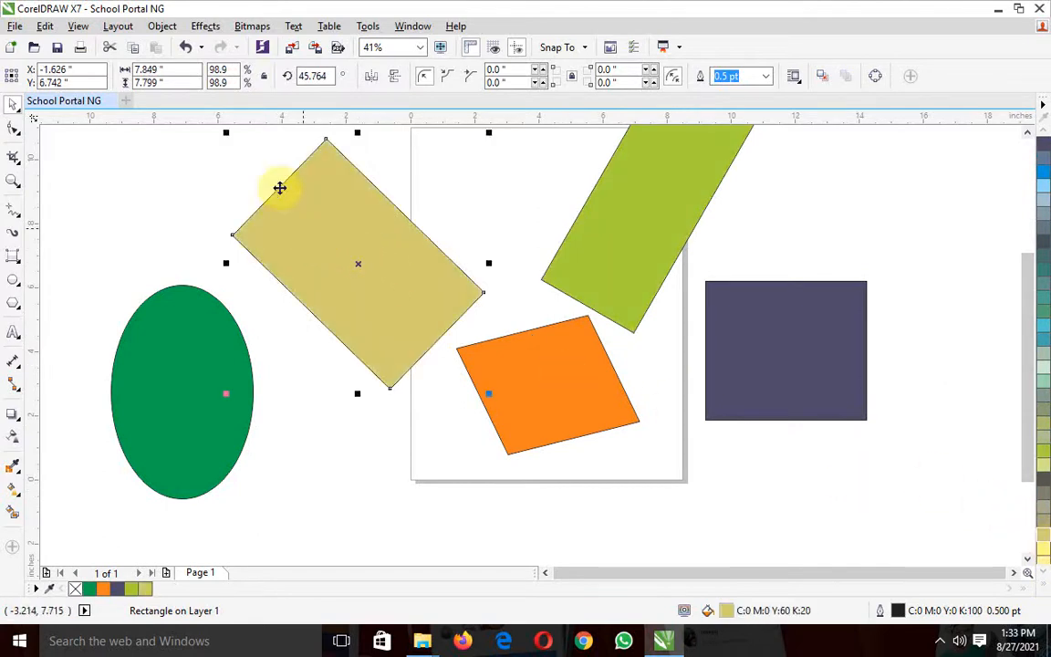
Narrow the sand-yellow rectangle to about 6.5 inches wide and shrink the green ellipse to about 2.5 × 3.7 inches
left_click_drag(226, 261, 274, 242)
left_click(182, 377)
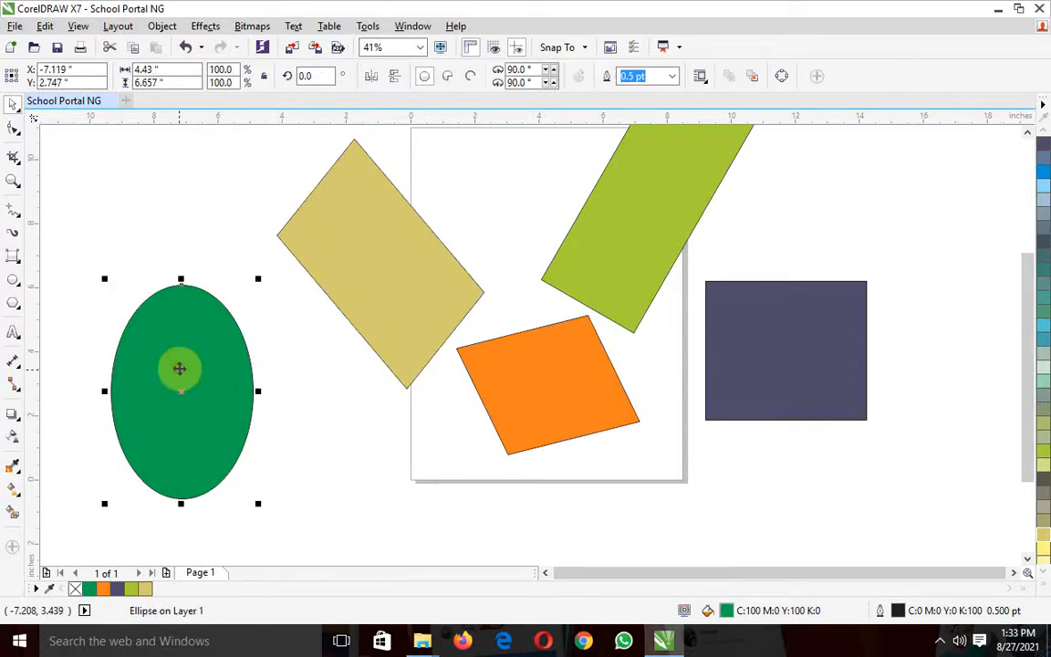
left_click_drag(262, 283, 201, 376)
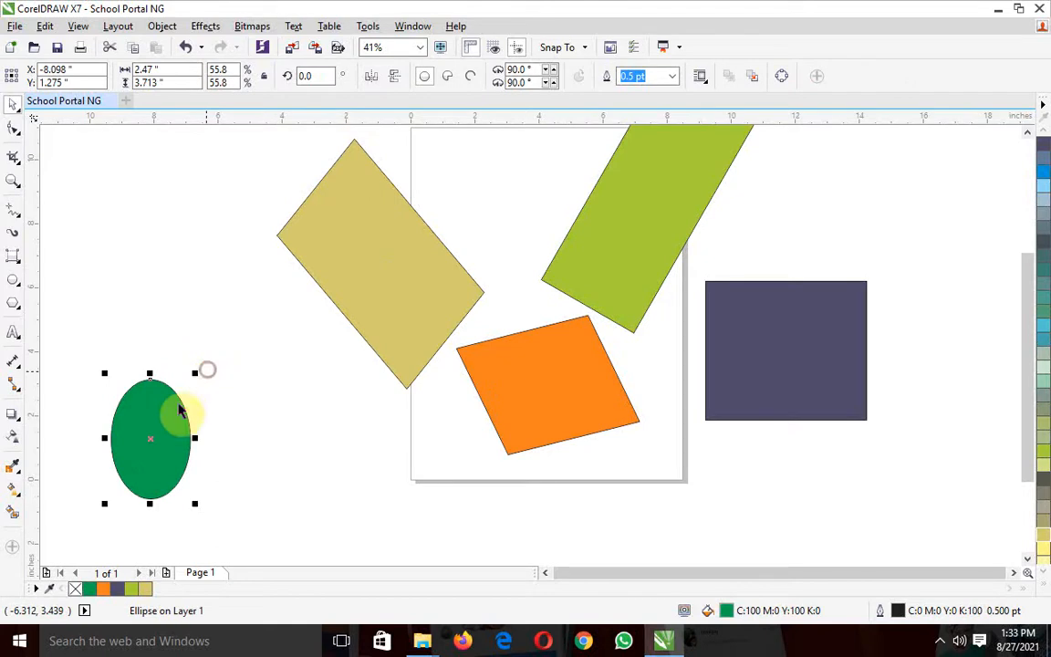
Move the green ellipse onto the sand-yellow rectangle and the orange rectangle over the dark slate purple one
left_click_drag(145, 442, 372, 258)
left_click_drag(570, 399, 811, 362)
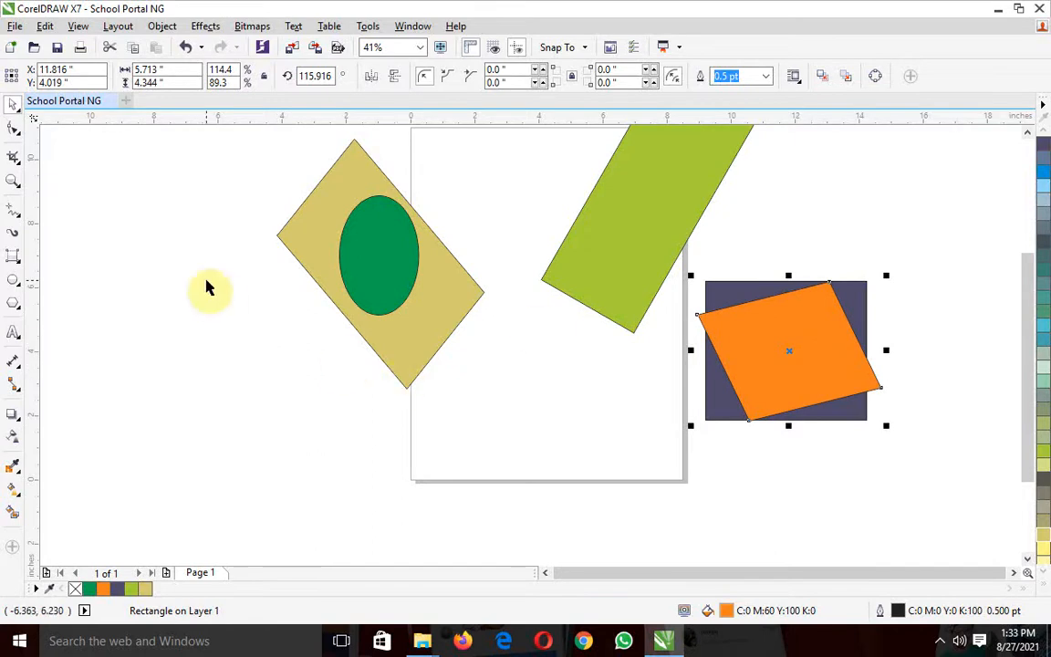
Delete the sand-yellow rectangle and the green ellipse
left_click_drag(1025, 364, 1037, 308)
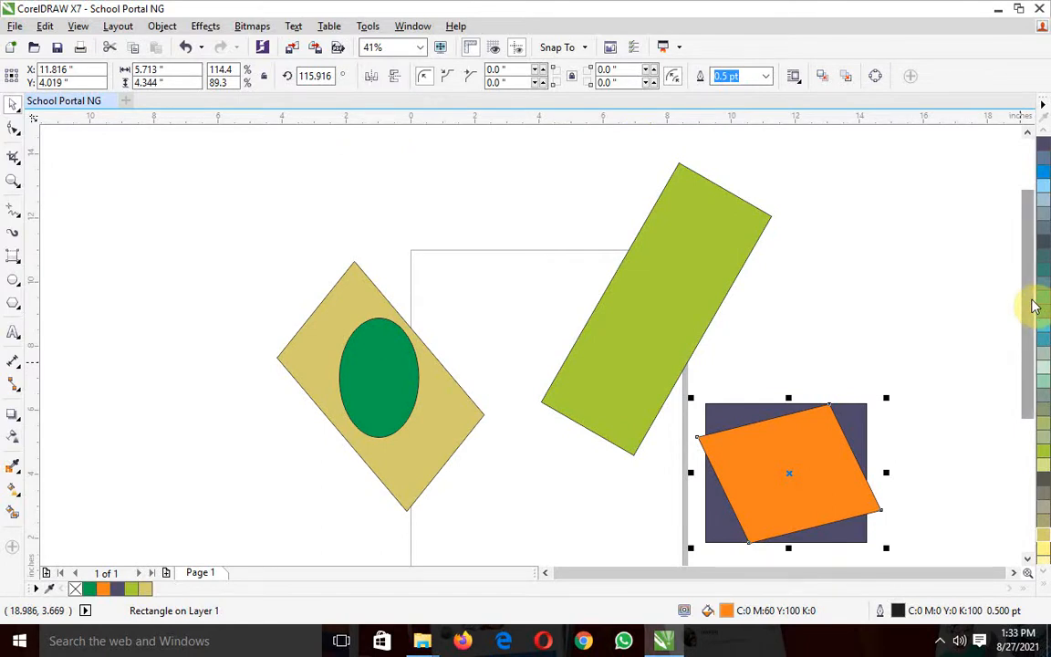
left_click(313, 354)
right_click(315, 352)
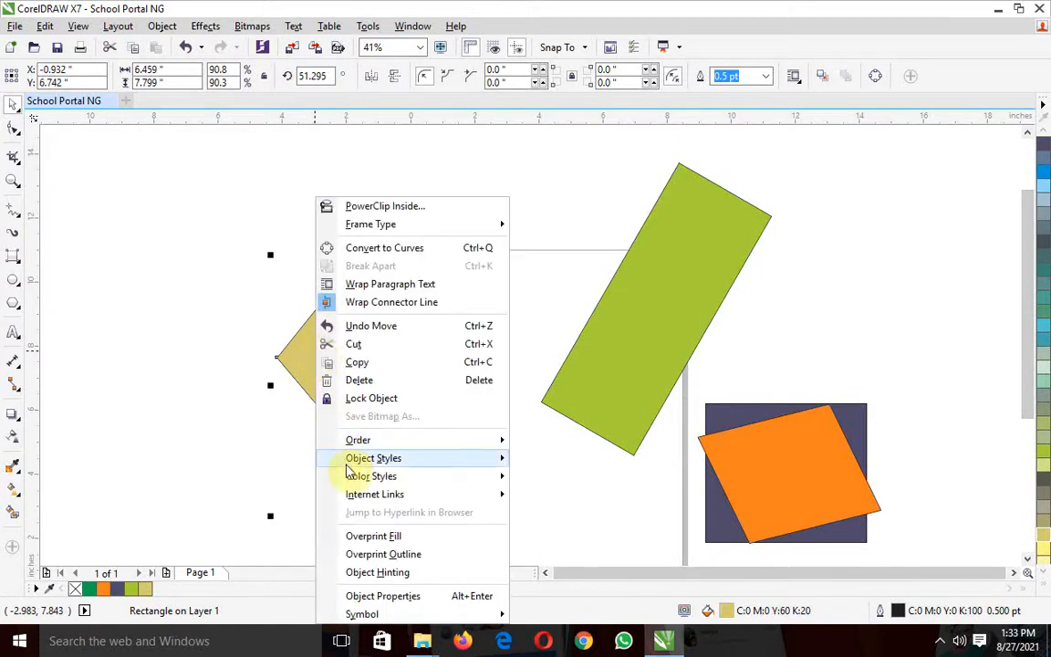
left_click(387, 381)
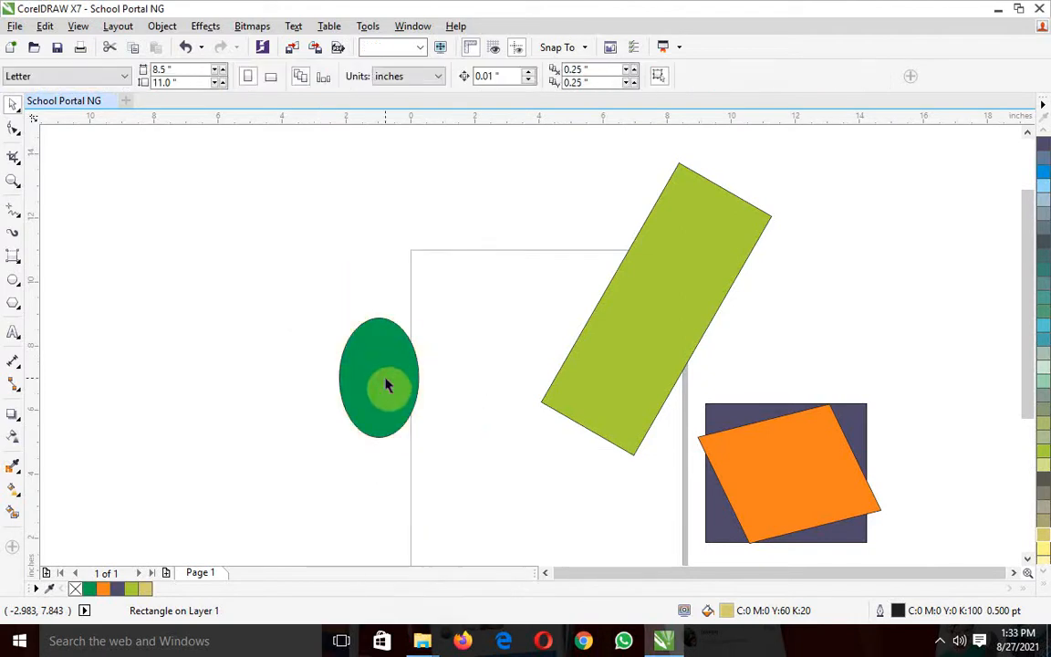
left_click(386, 381)
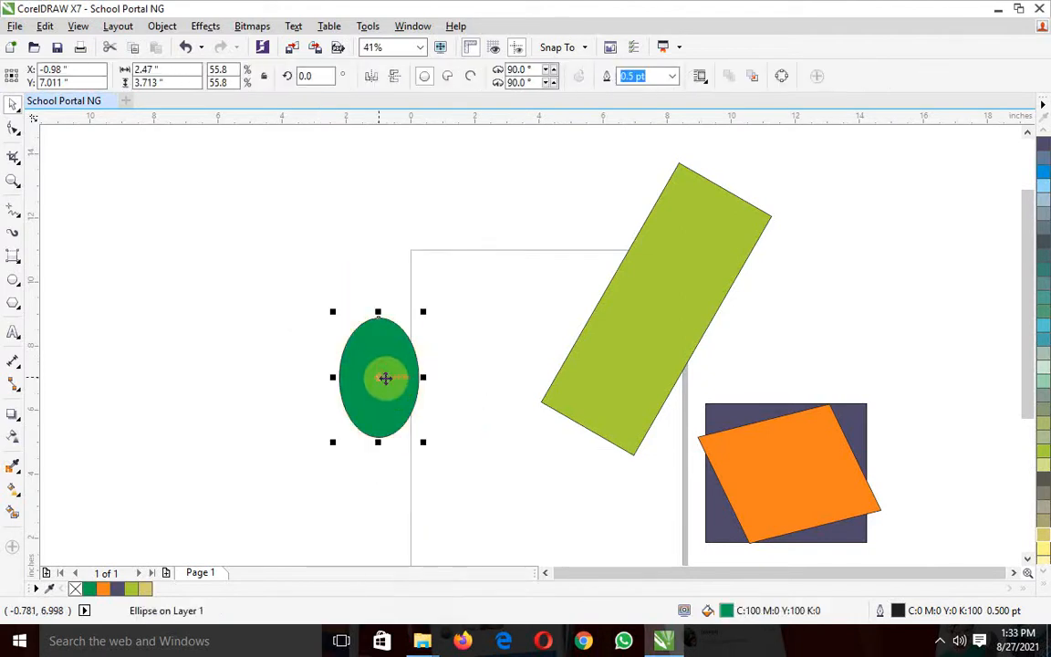
key("Delete")
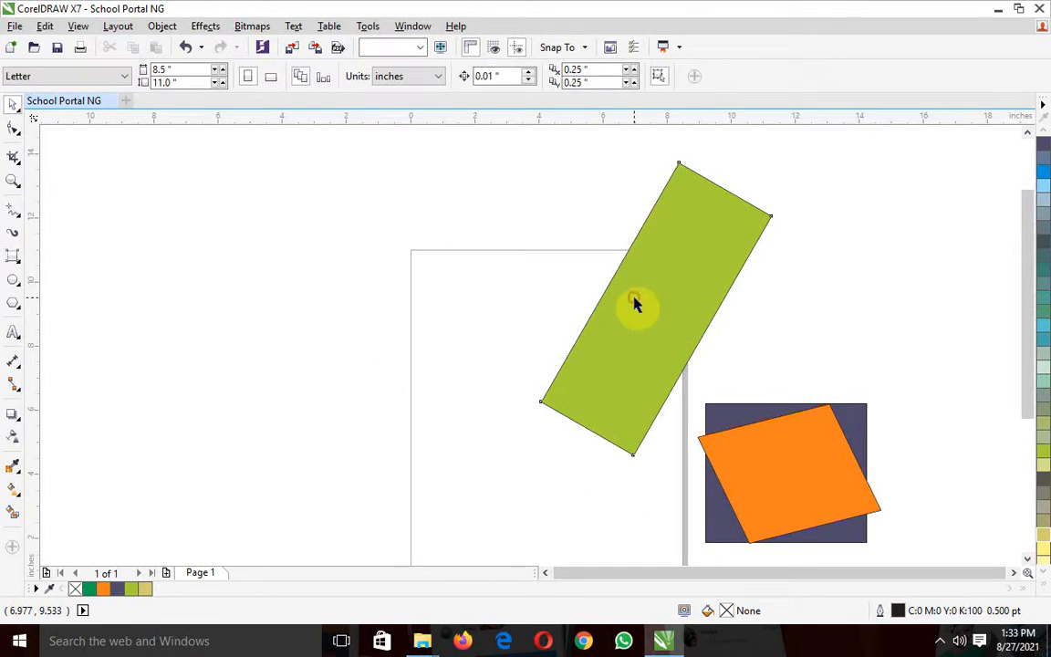
Delete the lime green, orange and dark slate purple rectangles so the drawing is empty
left_click(634, 298)
key("Delete")
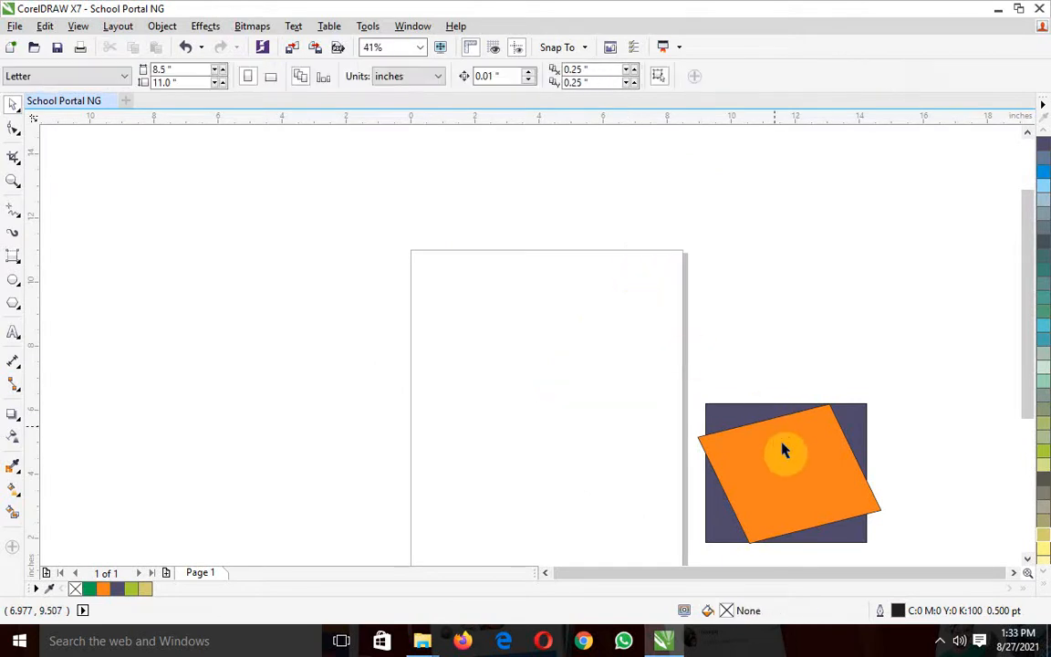
left_click(781, 441)
key("Delete")
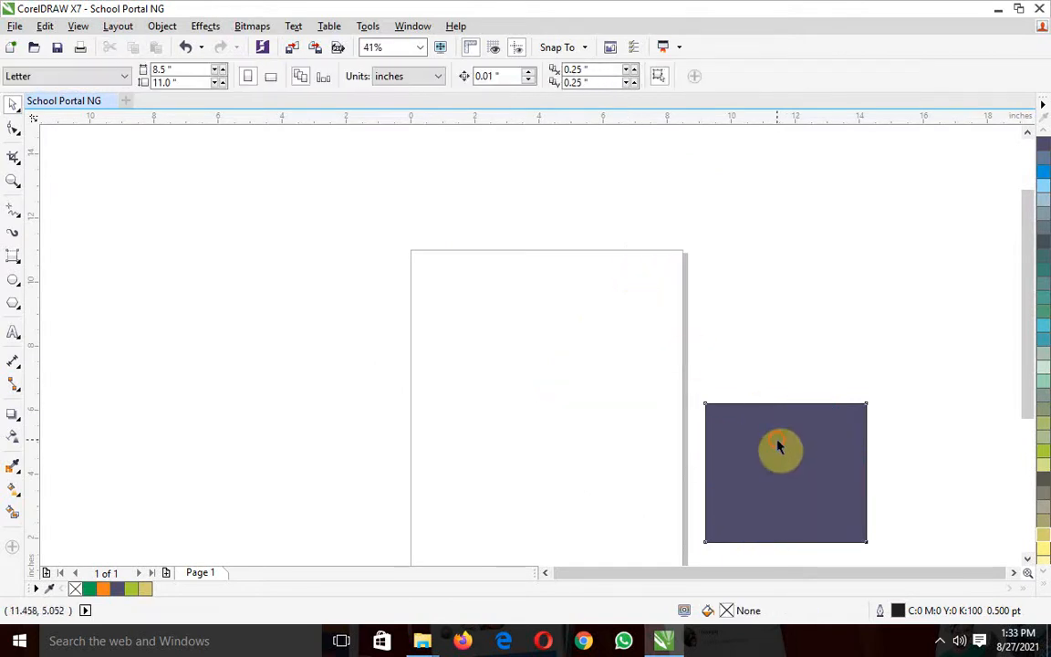
left_click(780, 440)
key("Delete")
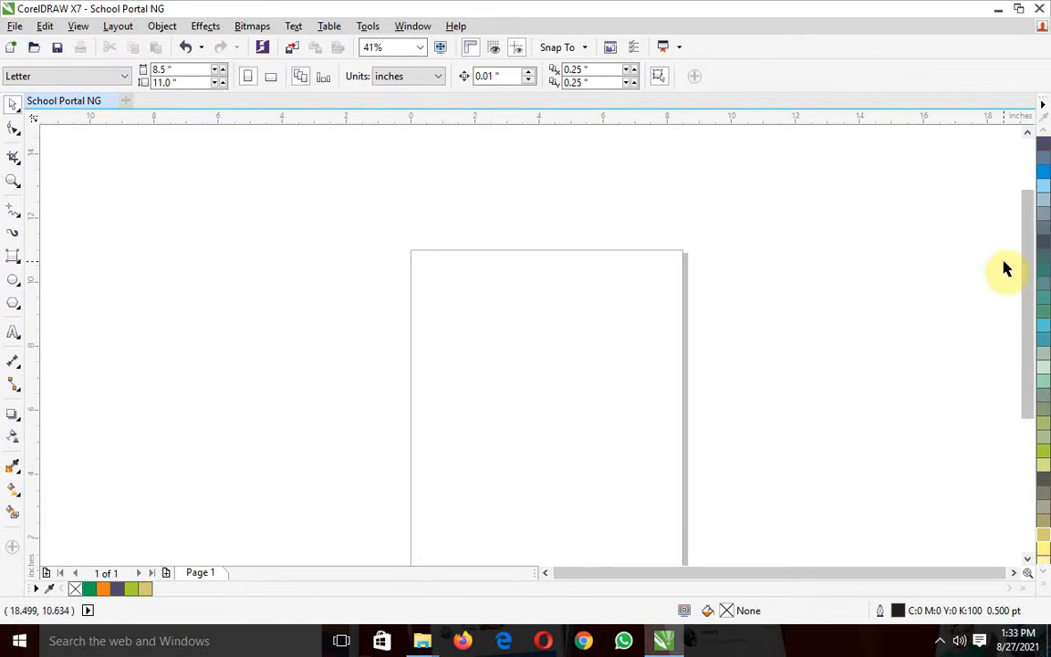
Draw a rectangle about 8.2 × 10.7 inches just inside the page edges as a frame, using the regular Rectangle tool
left_click_drag(1027, 276, 1029, 319)
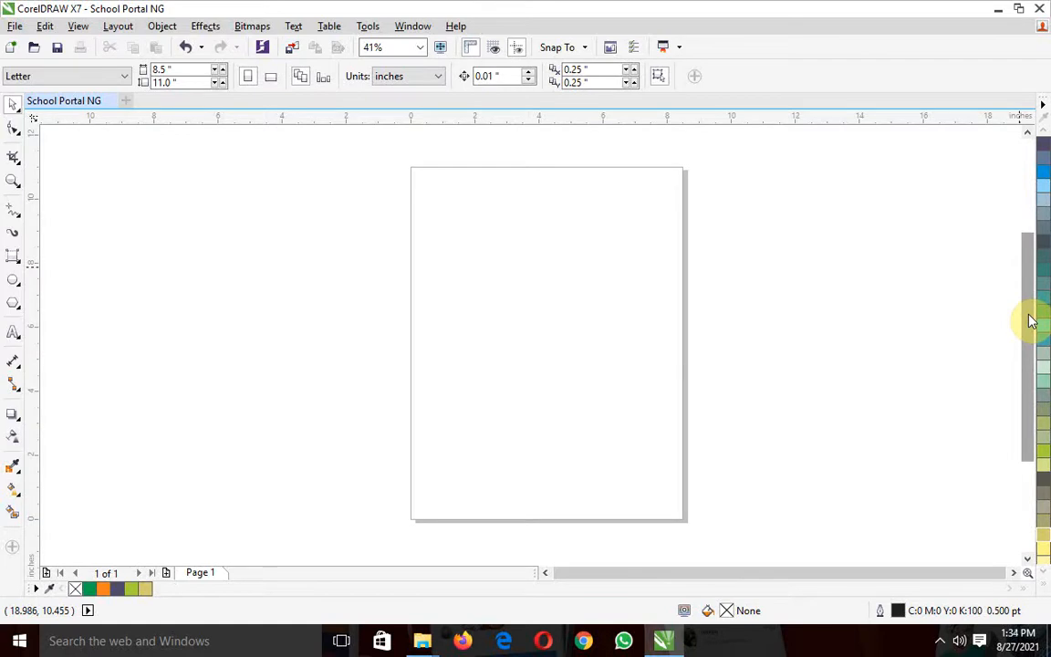
left_click(13, 260)
left_click_drag(12, 260, 53, 267)
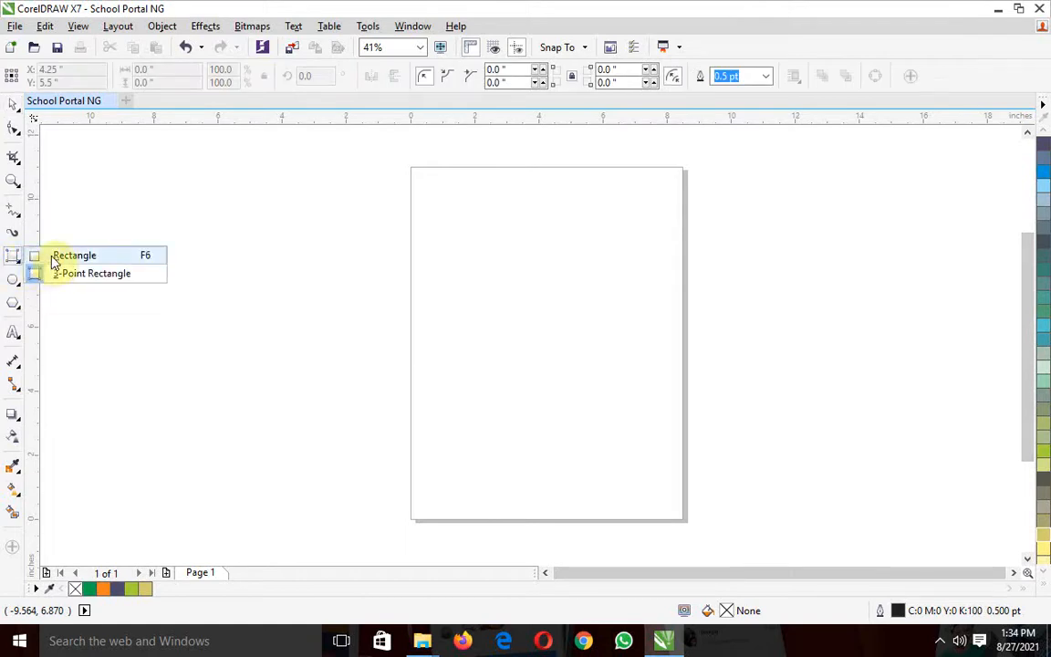
left_click(55, 256)
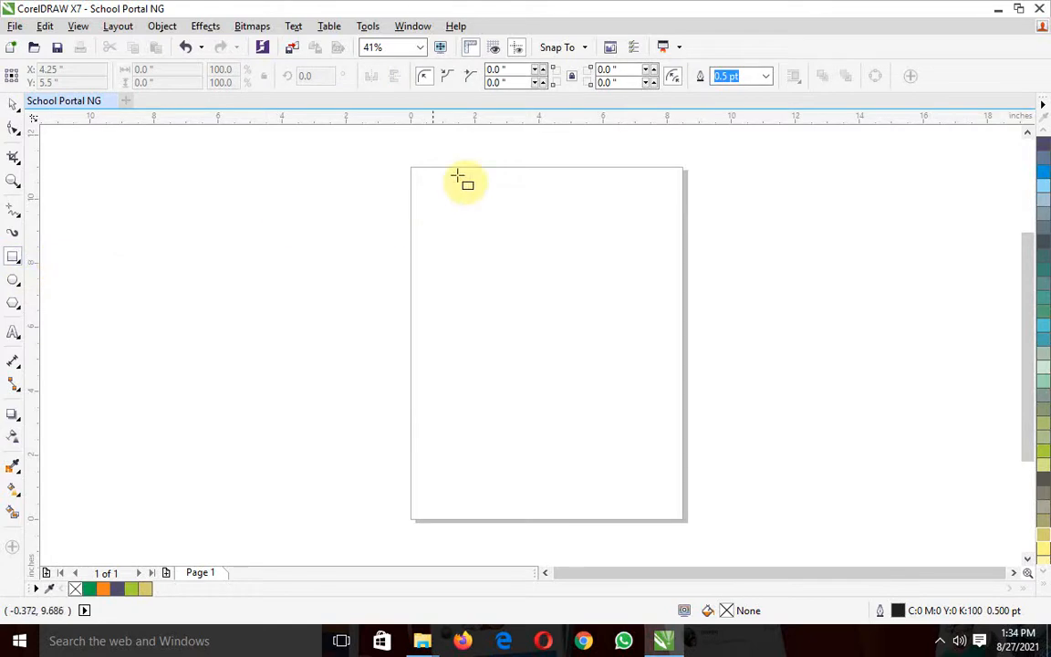
left_click_drag(415, 170, 679, 517)
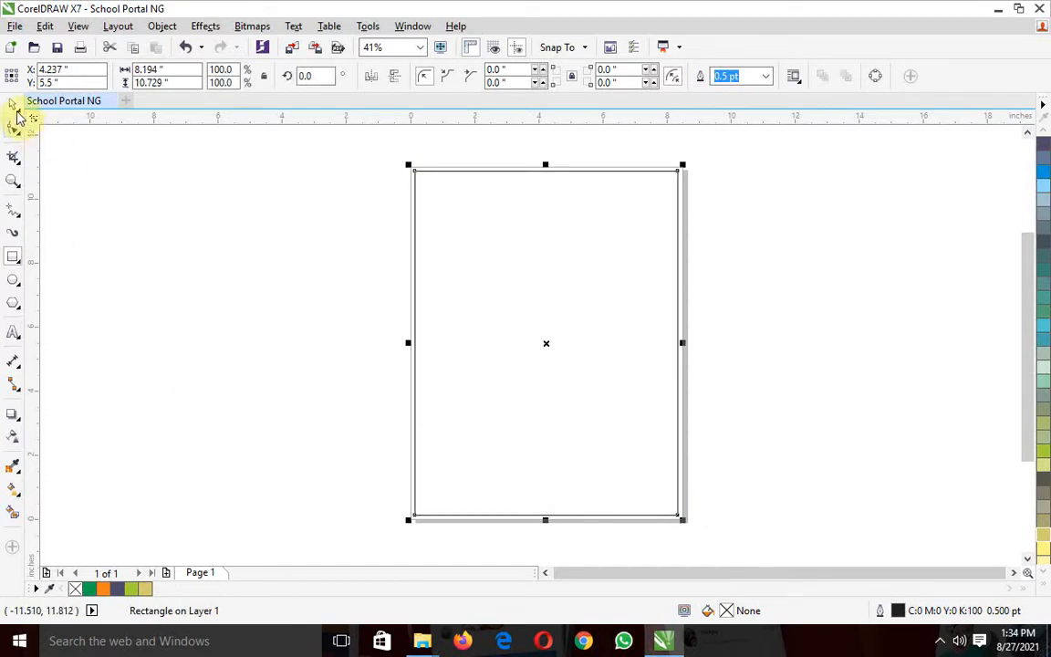
left_click(16, 109)
mouse_move(544, 359)
left_mouse_down()
mouse_move(247, 372)
mouse_move(246, 361)
mouse_move(535, 364)
mouse_move(539, 354)
left_mouse_up()
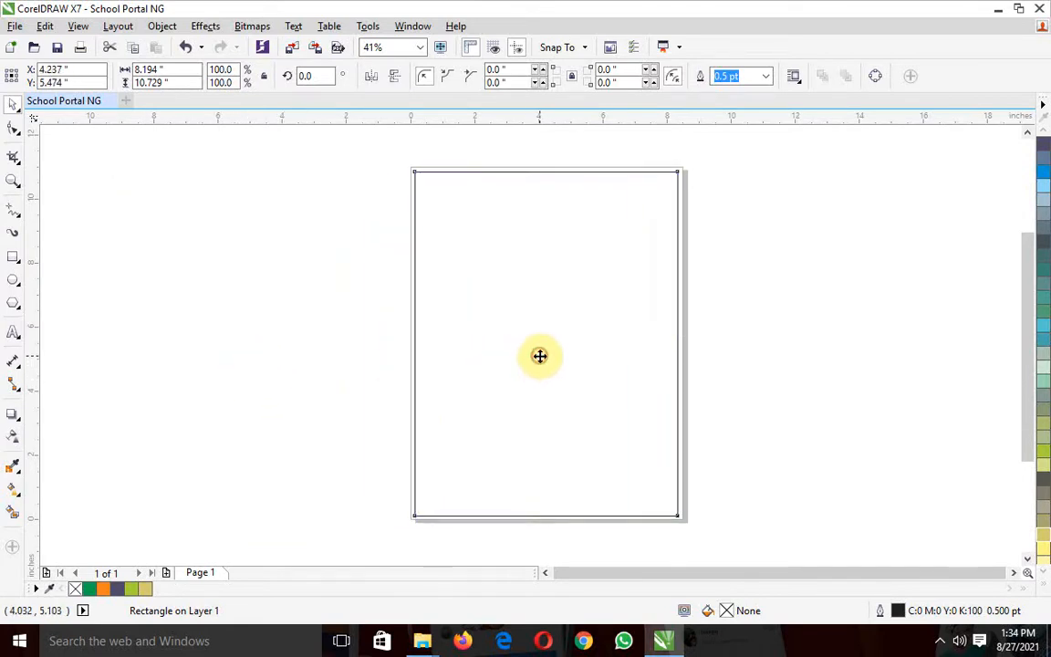
left_click(248, 290)
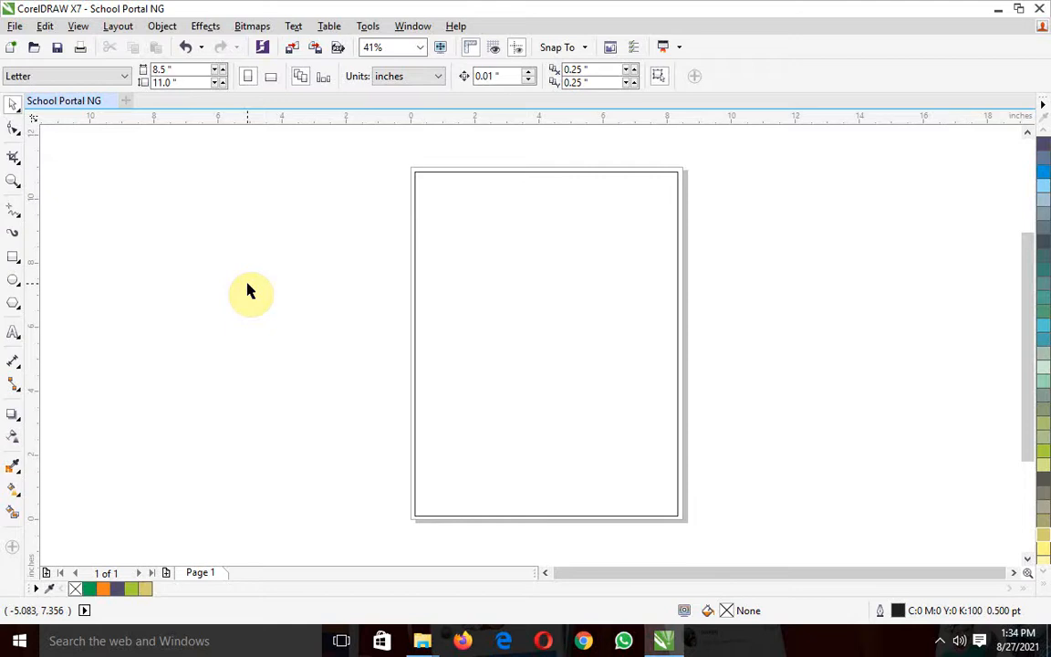
Add the artistic text "SCHOOL PORTAL NG" left of the page and enlarge it to about 8.3 inches wide
left_click(17, 333)
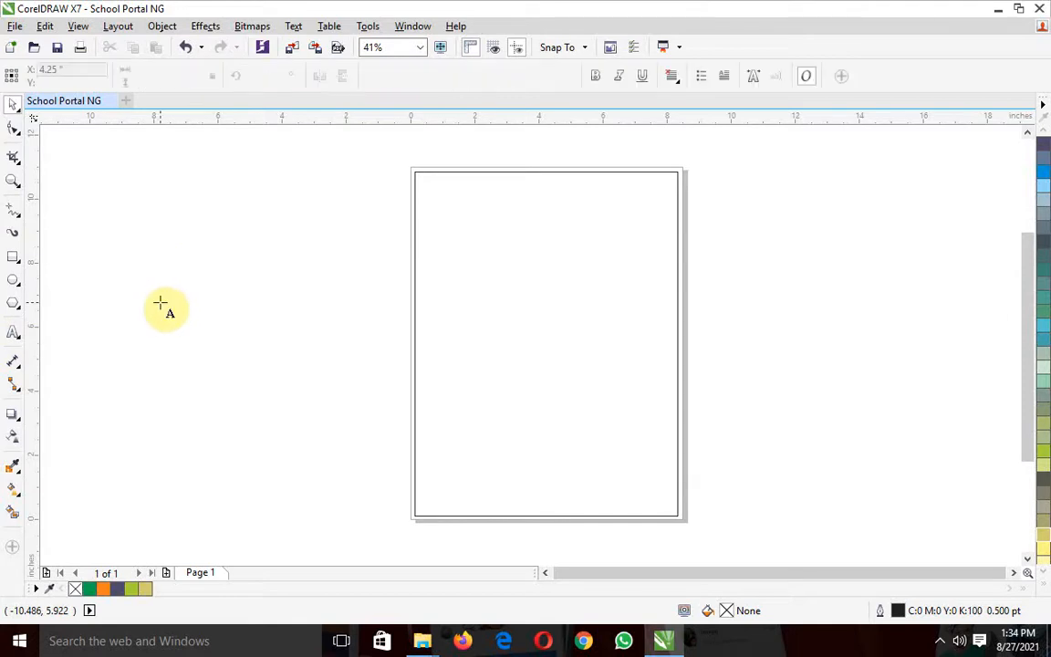
left_click(160, 303)
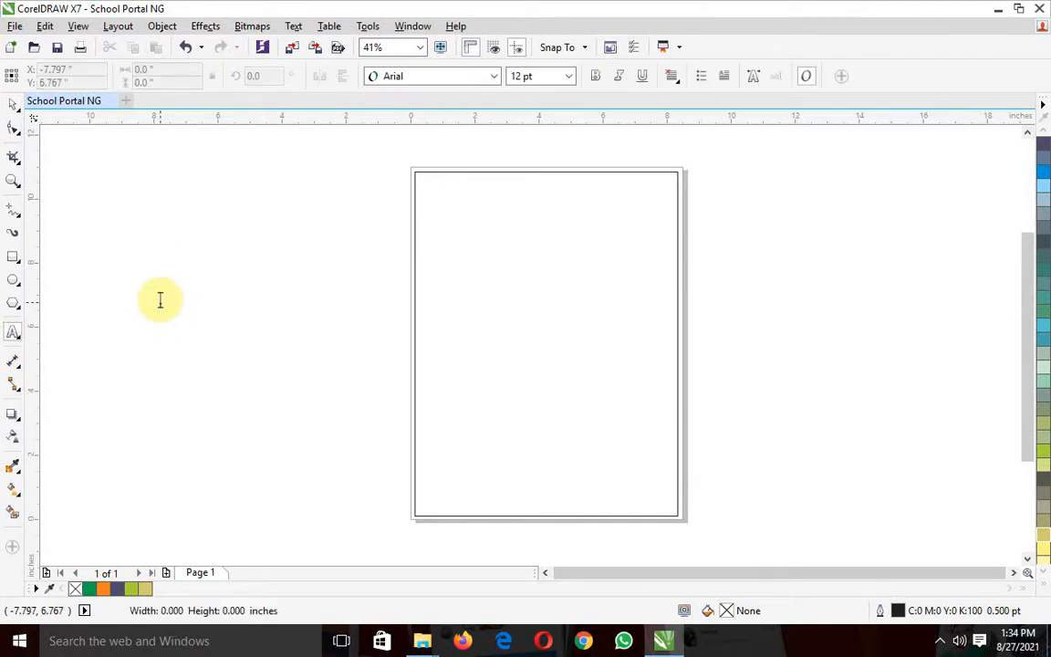
type("SCHOOL PORTAL NG")
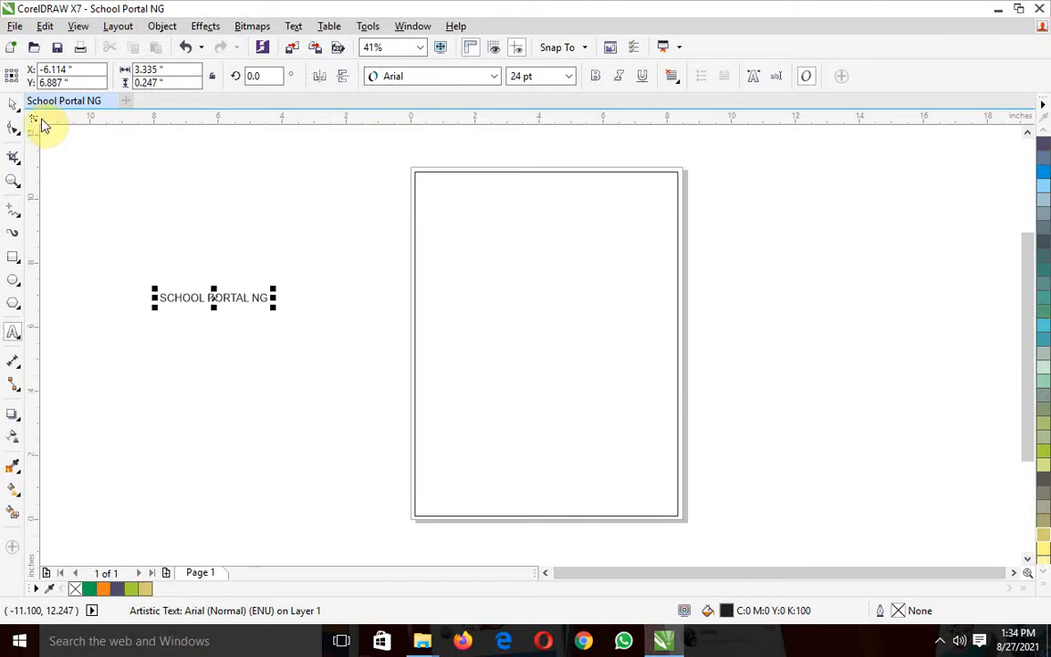
left_click(16, 112)
left_click_drag(274, 290, 430, 218)
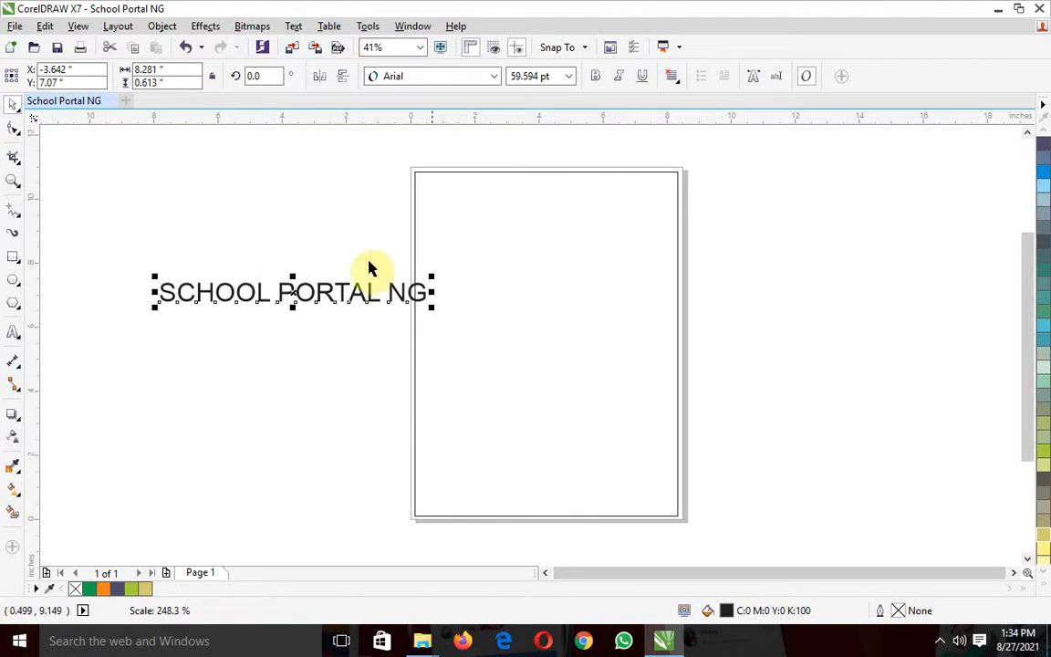
Change the heading text's font to Britannic Bold and set its size to 100 pt
left_click(495, 79)
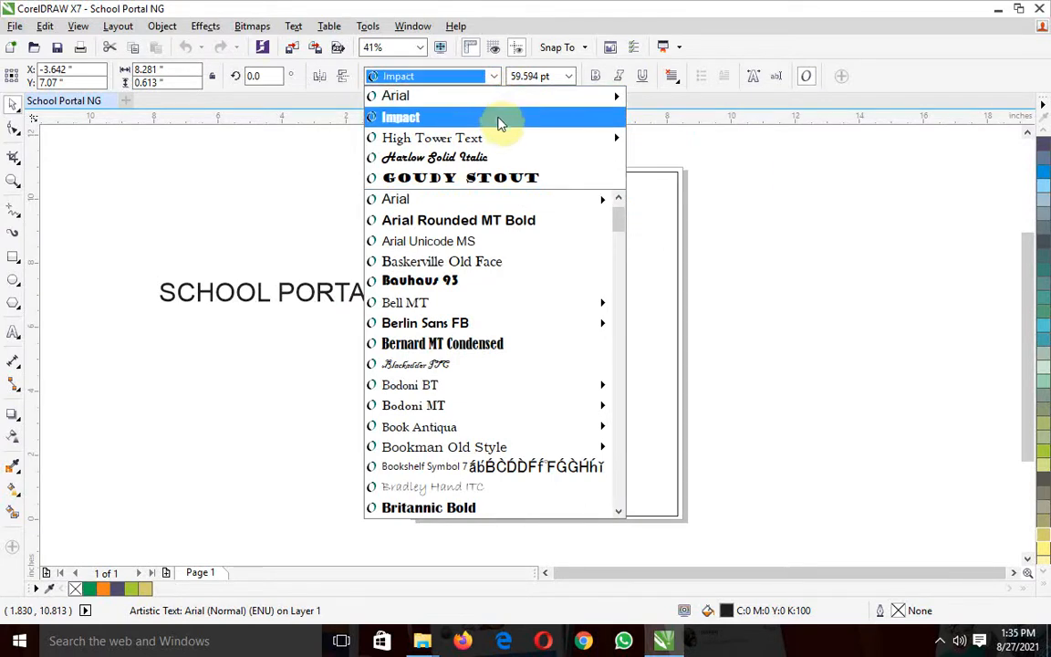
mouse_move(506, 142)
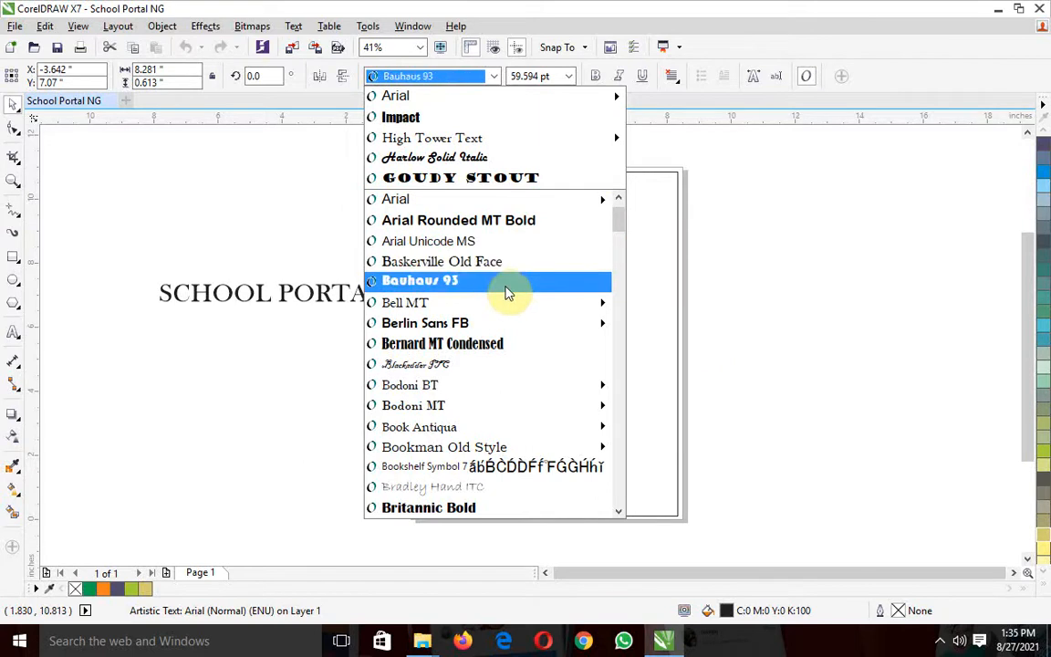
mouse_move(507, 308)
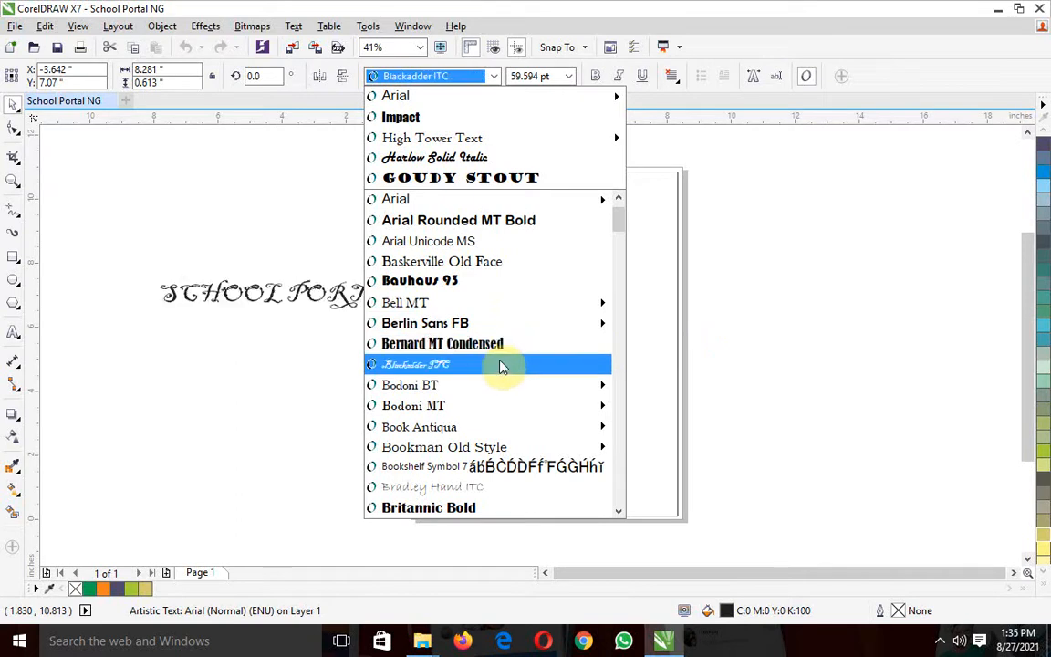
mouse_move(500, 391)
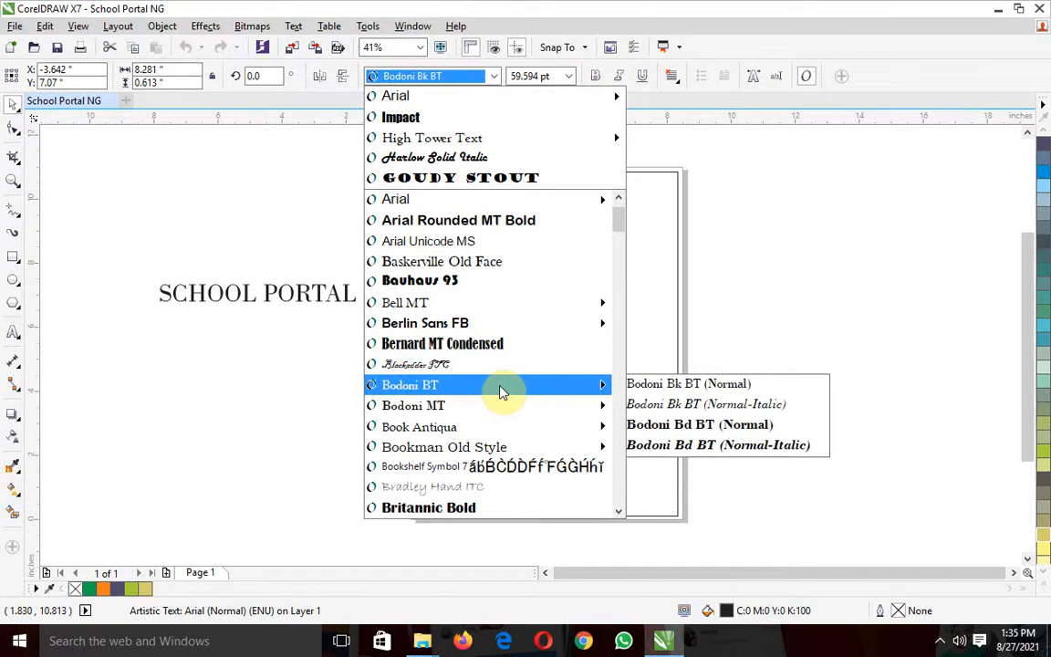
left_click(486, 509)
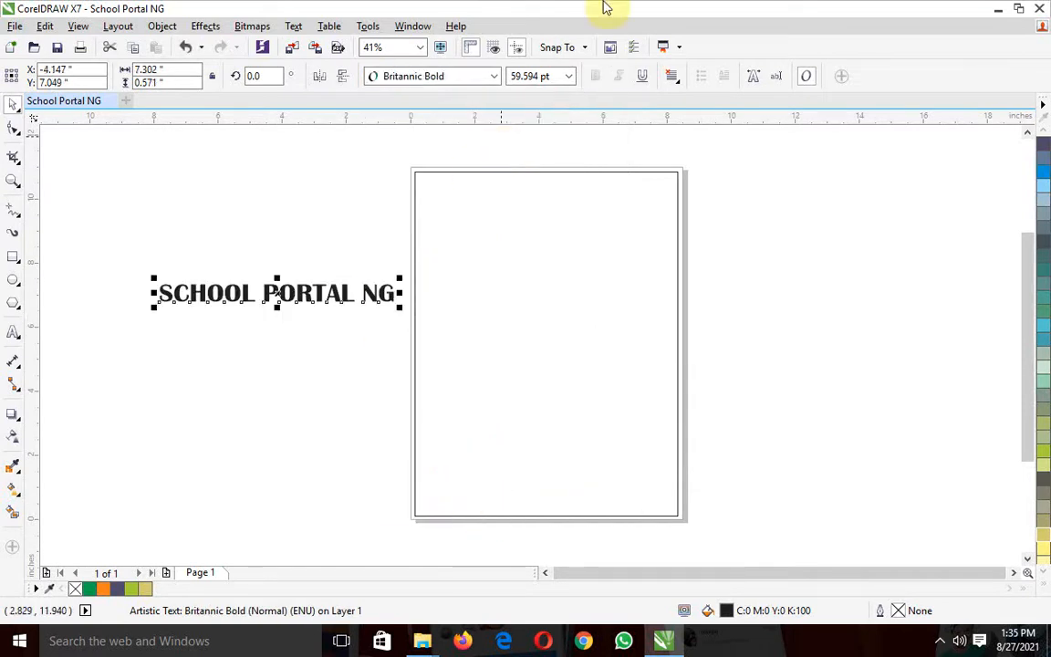
left_click(568, 76)
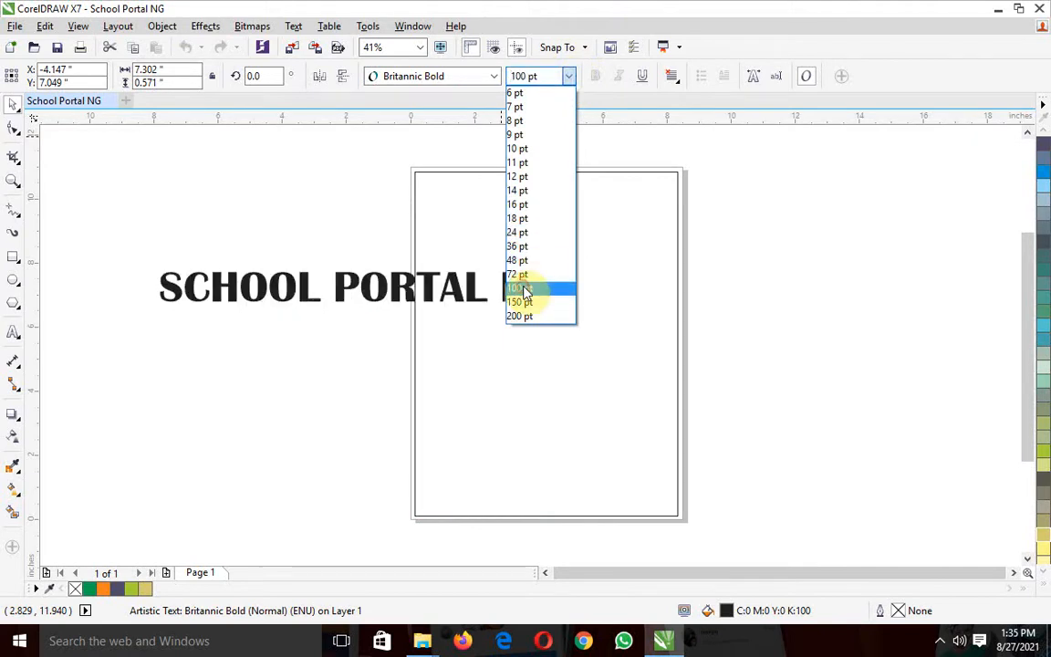
left_click(526, 290)
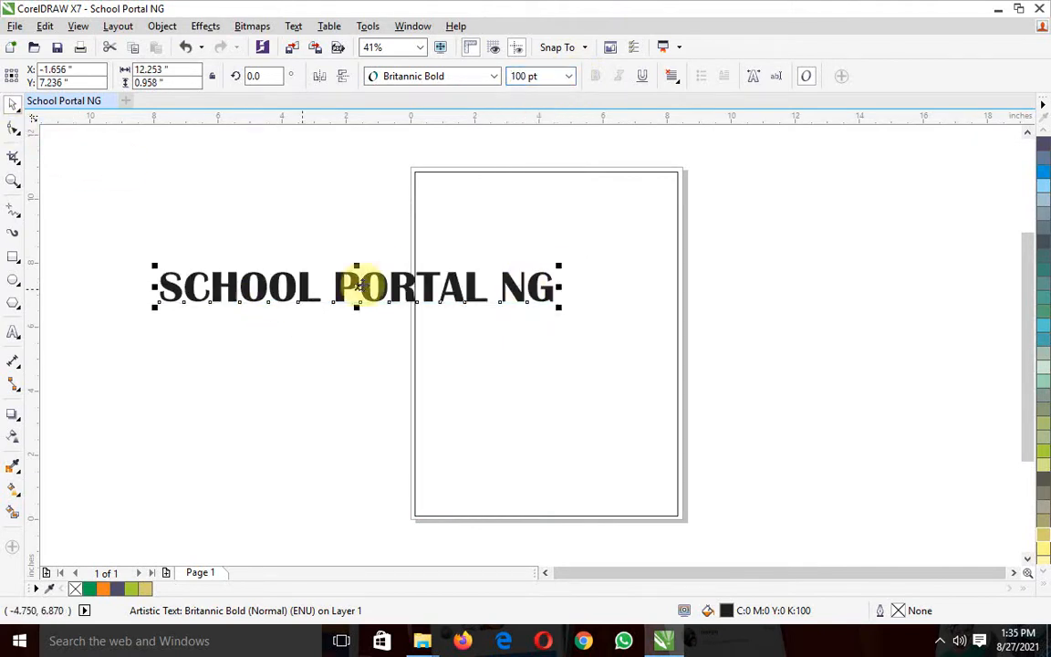
Move the heading to the top of the page frame and resize it to about 7 × 0.33 inches
left_click_drag(357, 285, 586, 192)
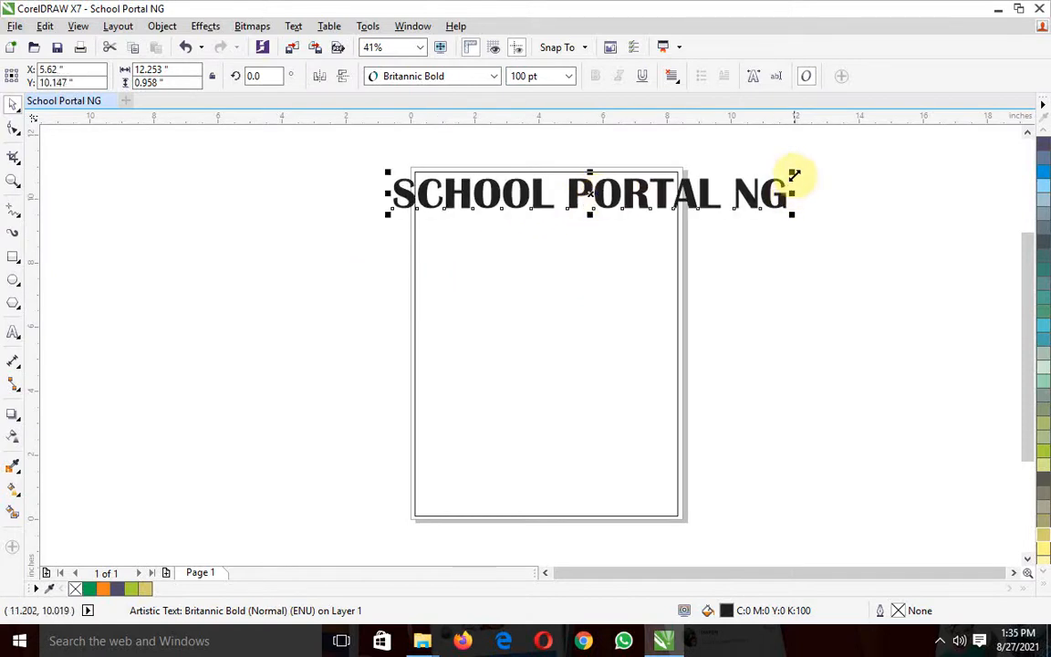
left_click_drag(792, 172, 664, 193)
left_click_drag(461, 209, 535, 196)
left_click_drag(613, 194, 664, 189)
left_click_drag(467, 191, 427, 189)
left_click_drag(570, 192, 570, 181)
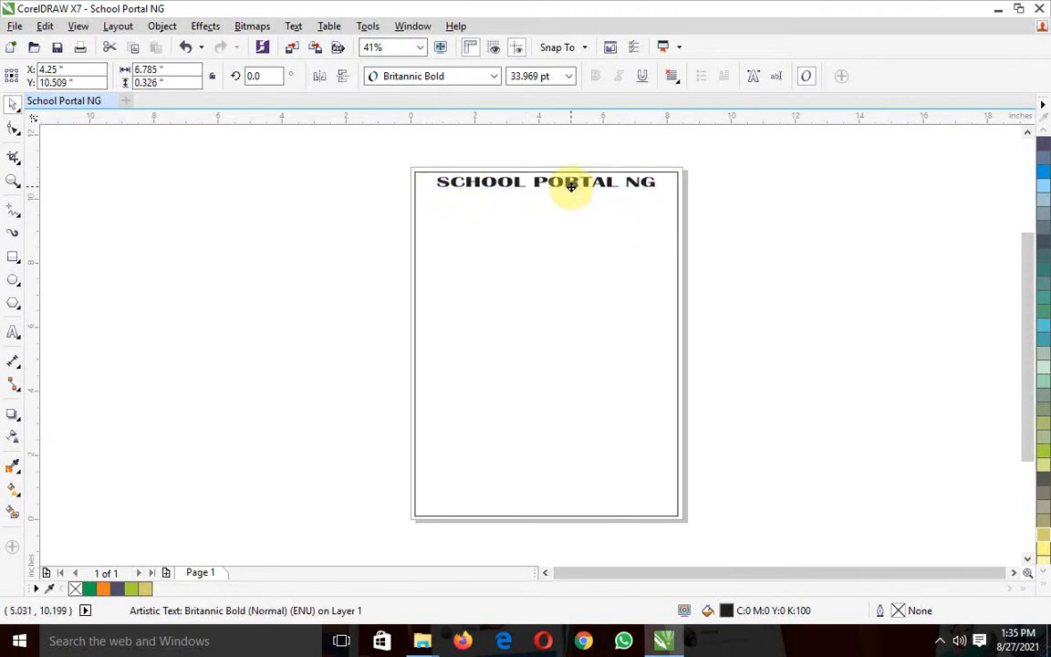
left_click_drag(661, 180, 664, 177)
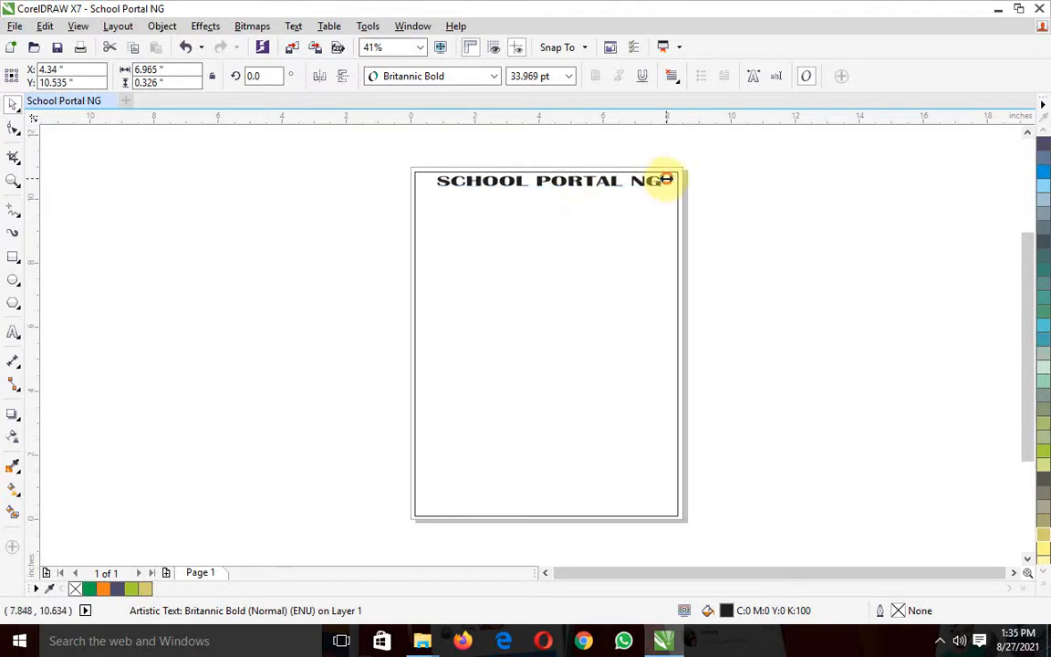
left_click(365, 198)
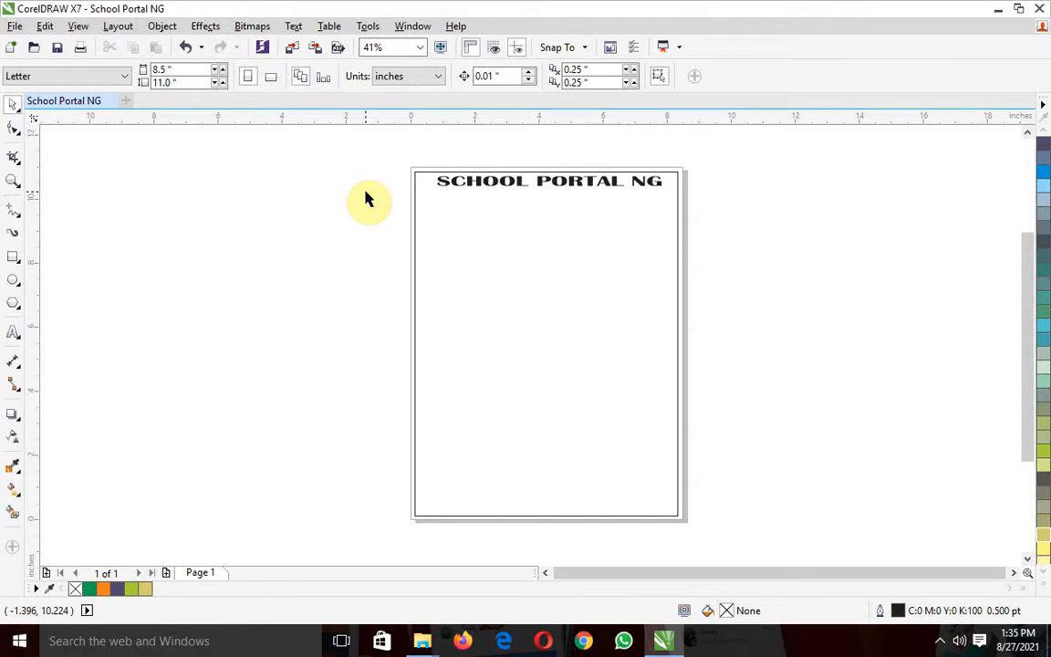
Fill the SCHOOL PORTAL NG heading with blue (C100 M100 Y0 K0)
left_click(493, 180)
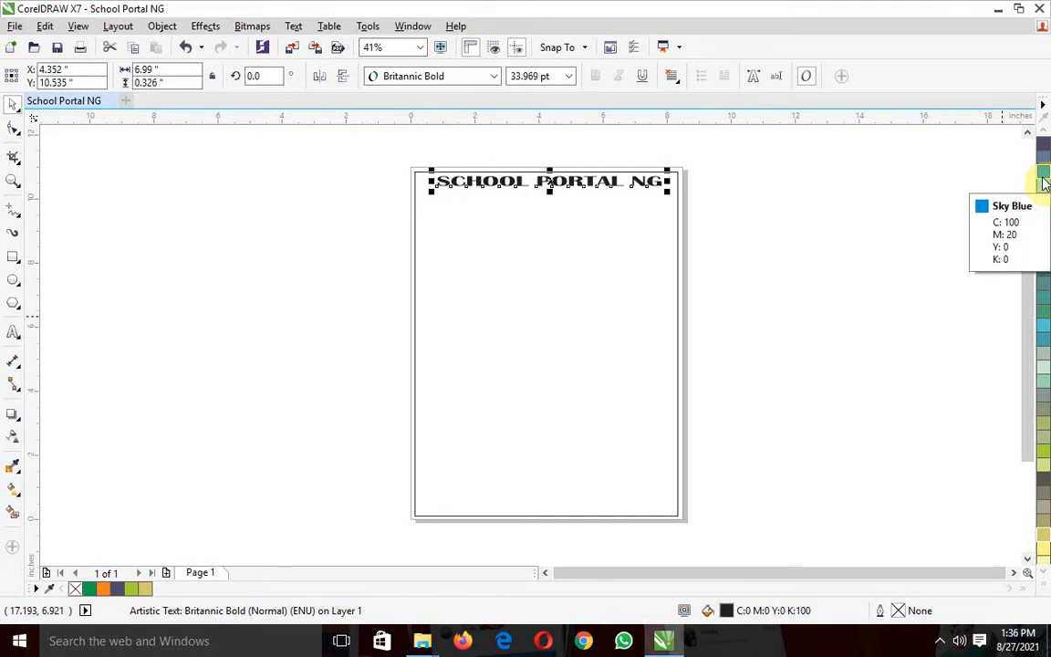
left_click(1044, 131)
left_click(1044, 131)
left_click(1045, 132)
left_click(1044, 132)
left_click(1044, 132)
left_click(1045, 131)
left_click(1044, 132)
left_click(1044, 131)
left_click(1045, 131)
left_click(1045, 132)
left_click(1045, 131)
left_click(1044, 131)
left_click(1045, 131)
left_click(1044, 131)
left_click(1044, 131)
left_click(1045, 132)
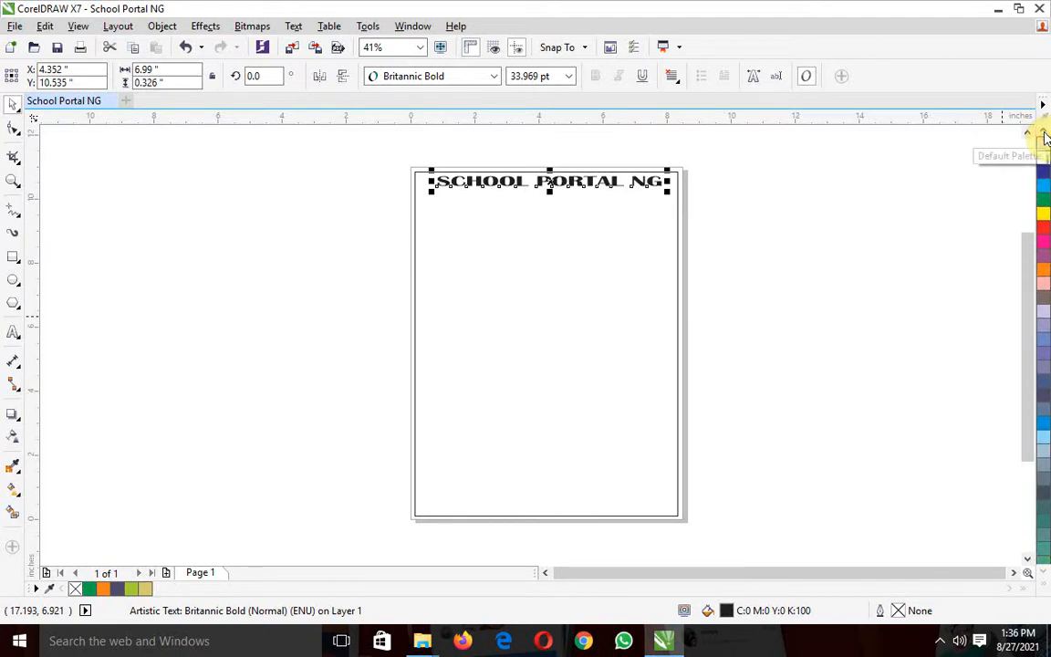
left_click(1044, 175)
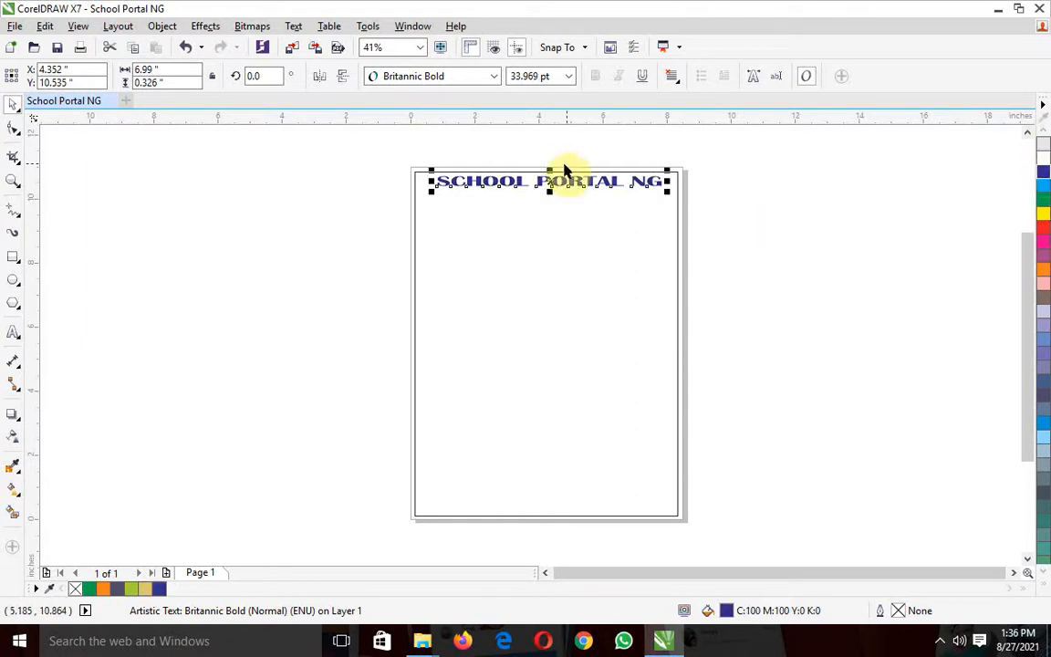
Set the zoom level to 75% and bring the SCHOOL PORTAL NG heading at the page's upper edge into view
left_click(317, 250)
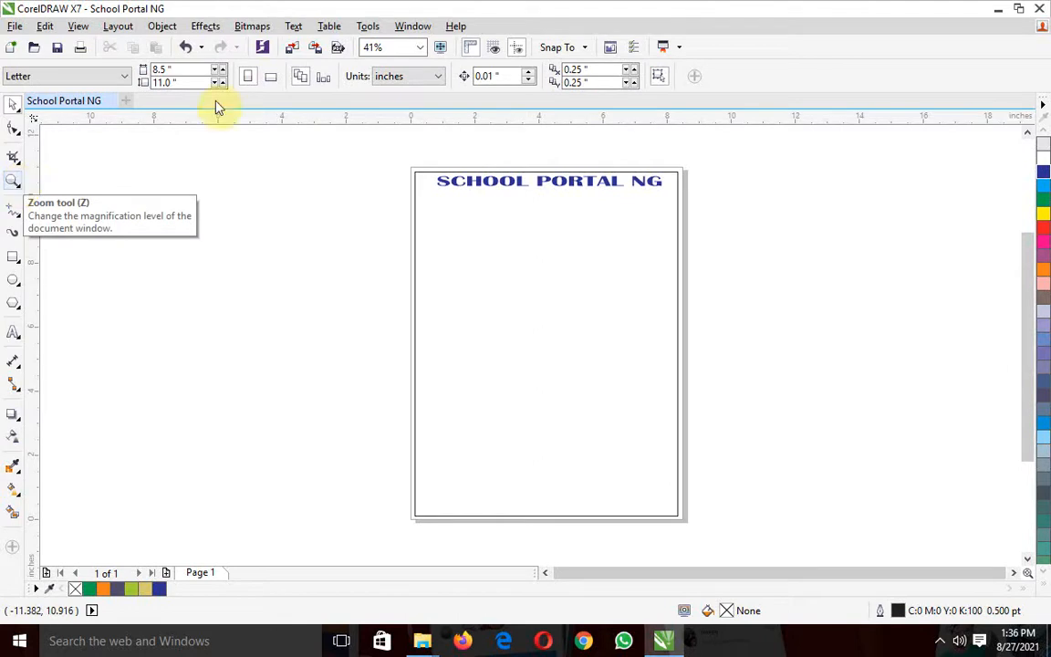
left_click(420, 49)
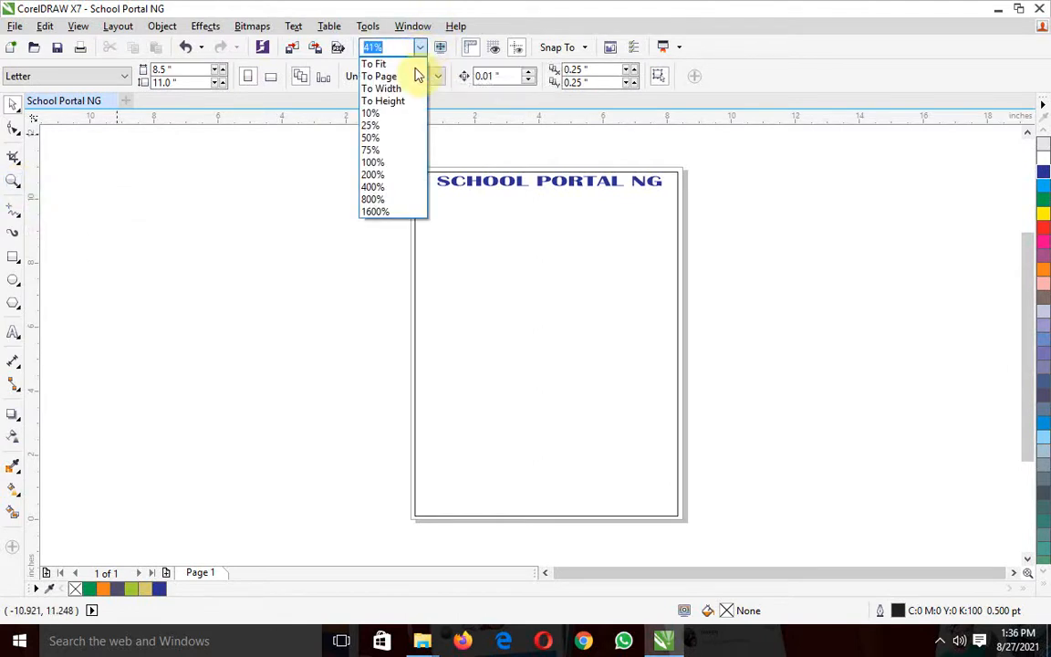
left_click(391, 152)
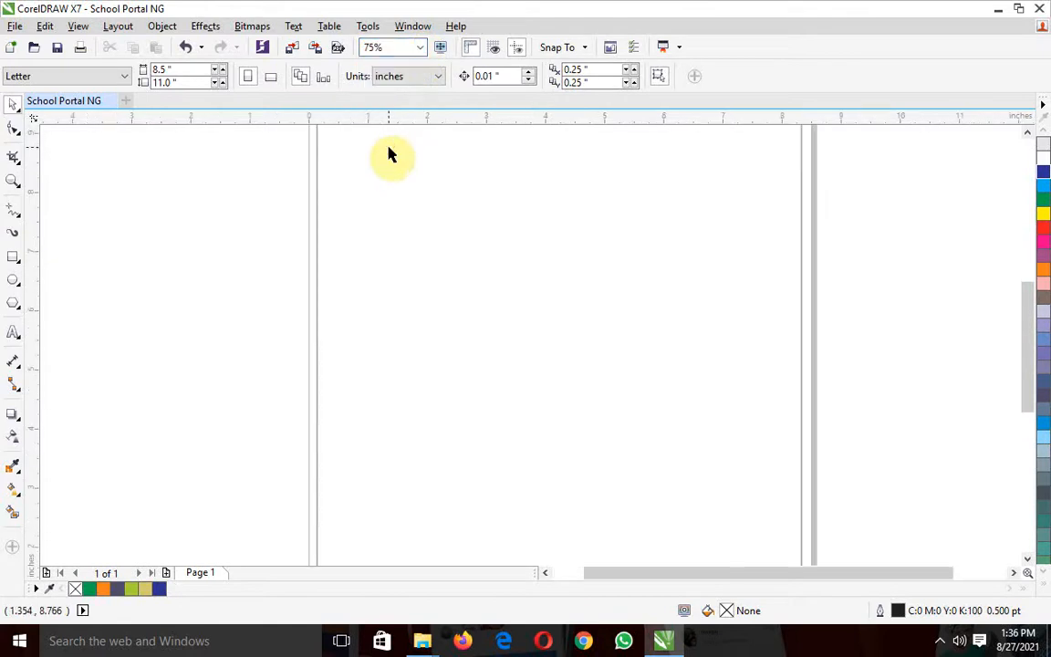
left_click_drag(1038, 328, 1035, 248)
left_click_drag(1030, 259, 1031, 264)
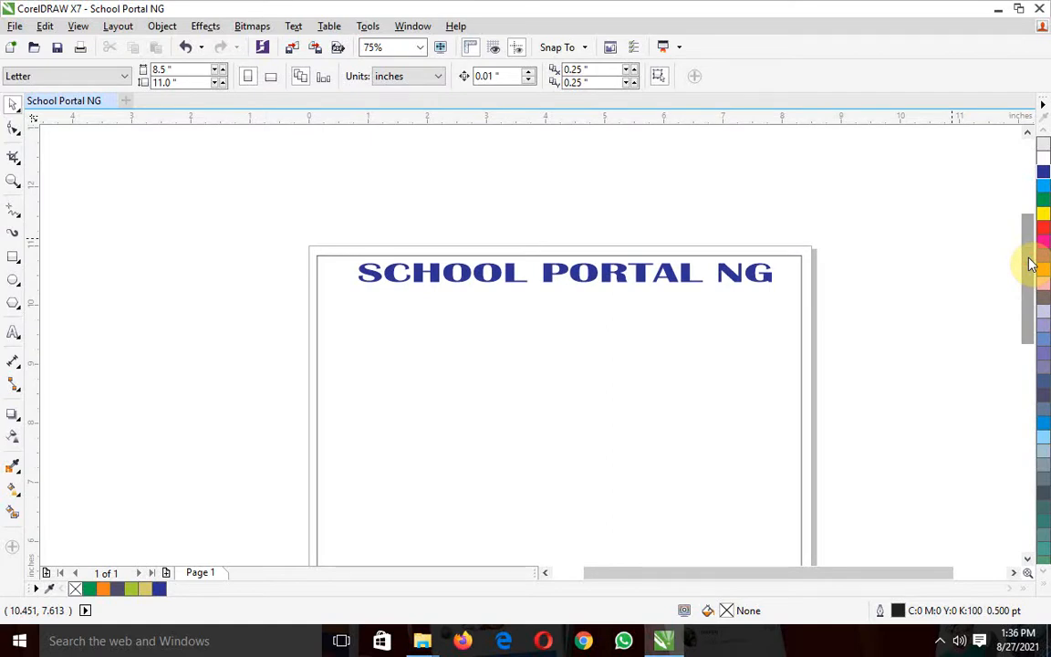
left_click(450, 286)
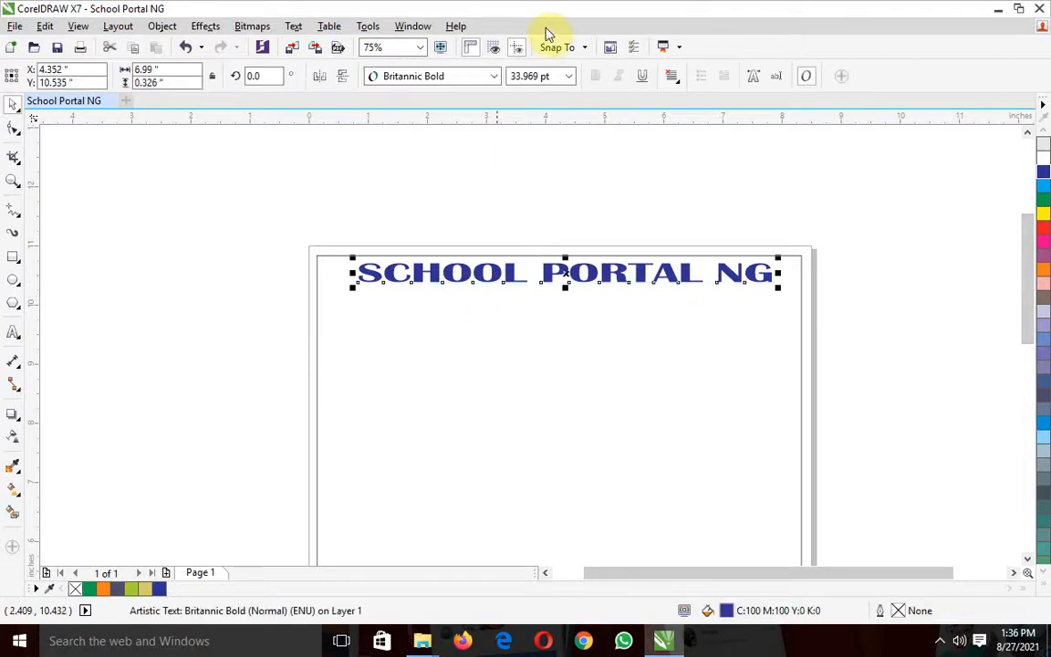
left_click(493, 78)
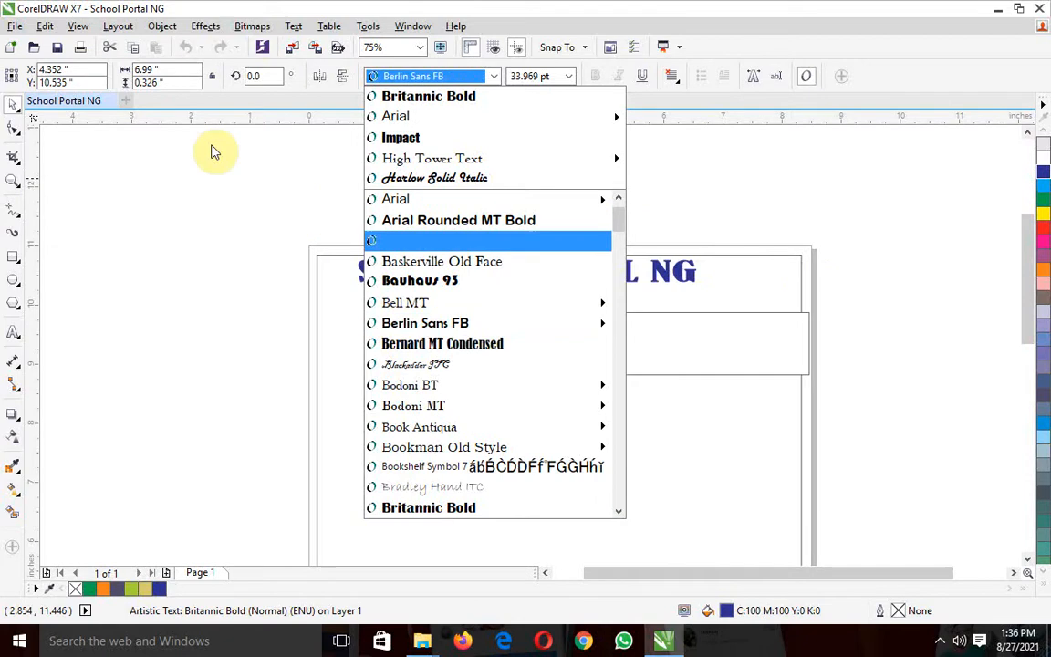
left_click(219, 221)
left_click_drag(220, 225, 851, 217)
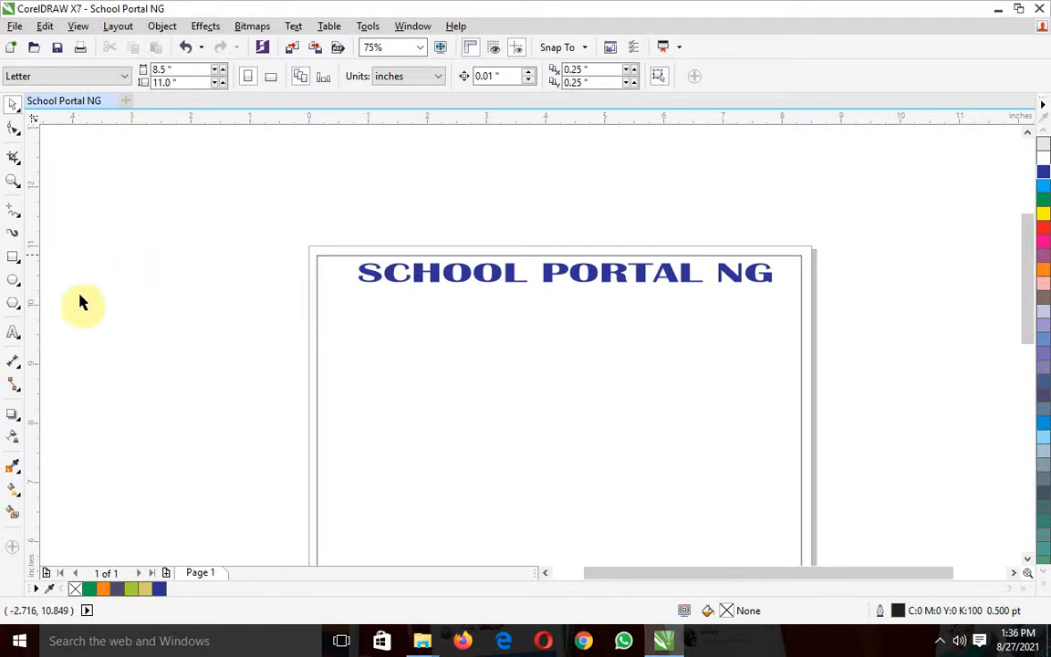
Add the artistic text "#1 ONLINE LEARNING PORTA" below the heading's level, starting left of the page
left_click(12, 333)
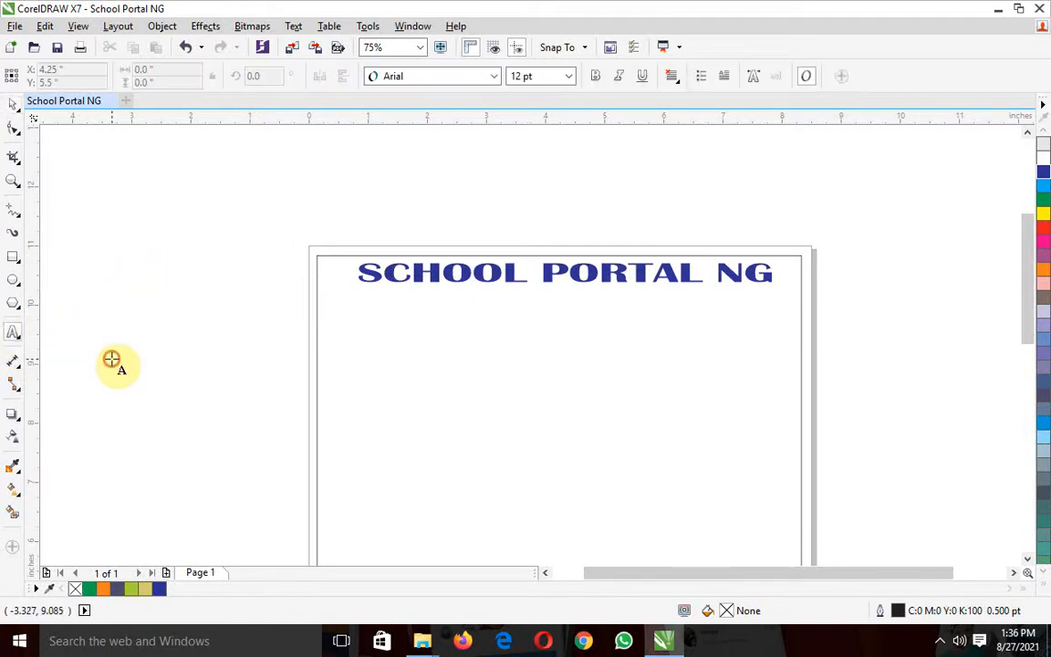
left_click(111, 361)
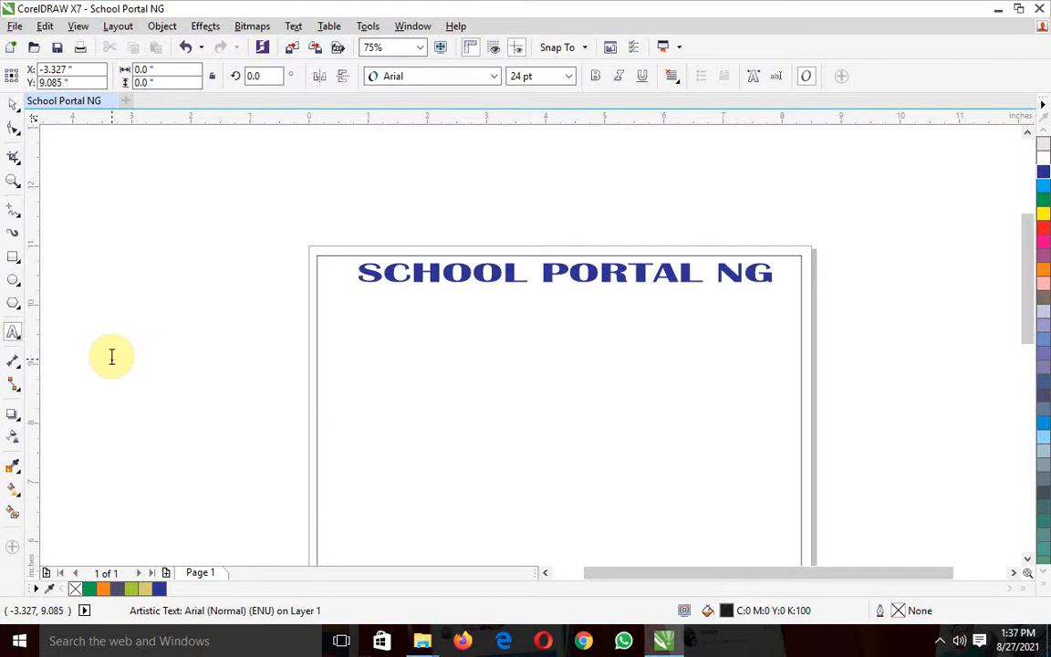
type("no")
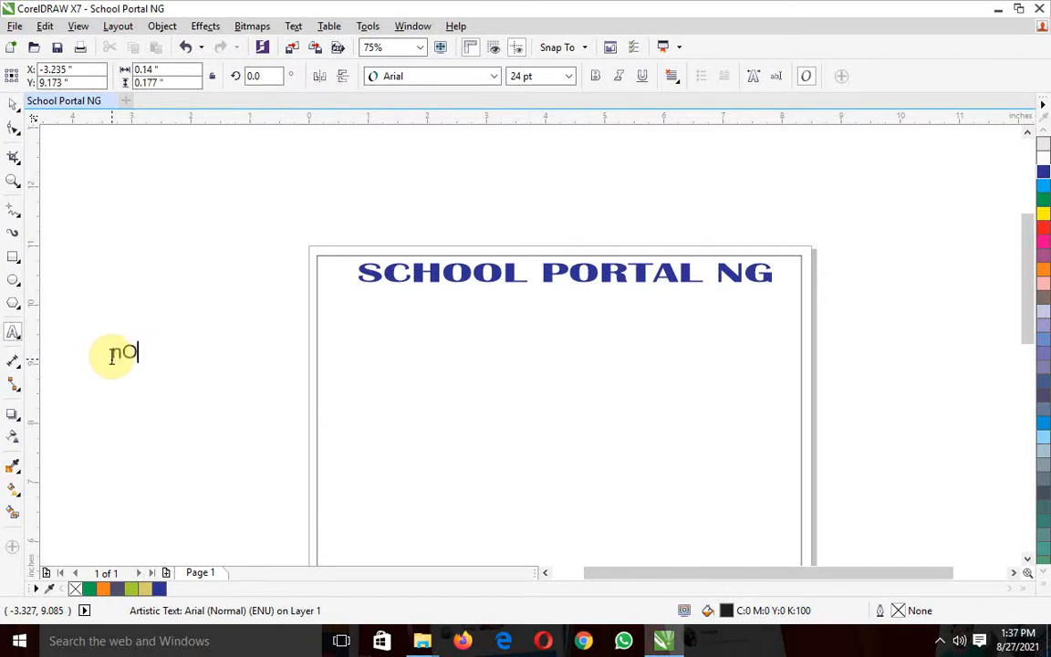
key("BackSpace")
key("BackSpace")
type("#1 oNLINE")
key("BackSpace")
key("BackSpace")
key("BackSpace")
key("BackSpace")
key("BackSpace")
key("BackSpace")
type("ONLINE ")
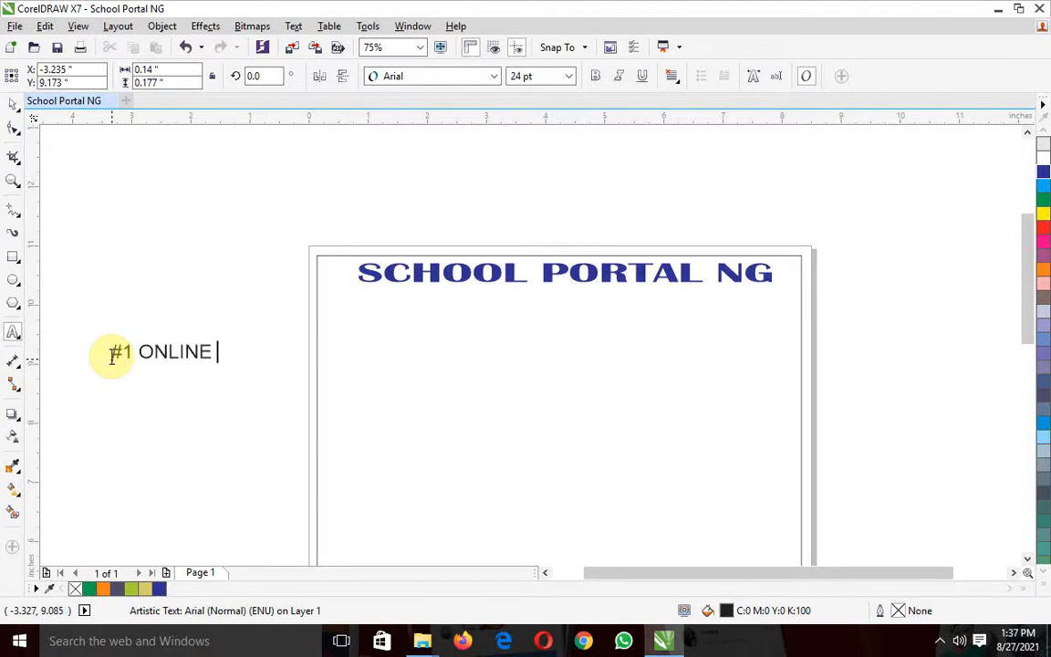
type("LEARNING ")
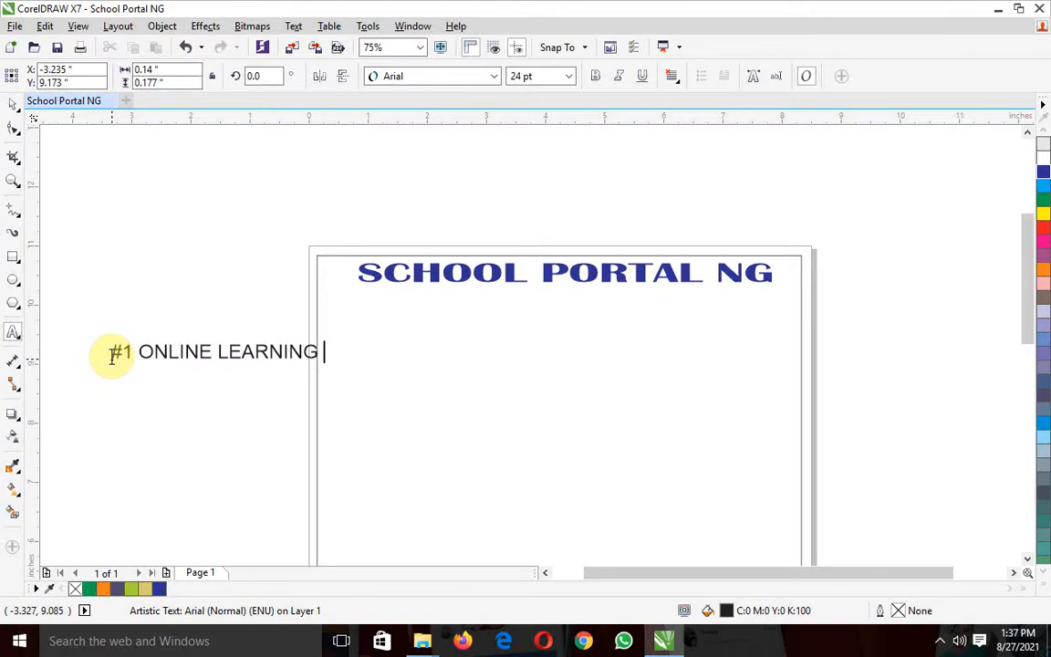
type("PORTA")
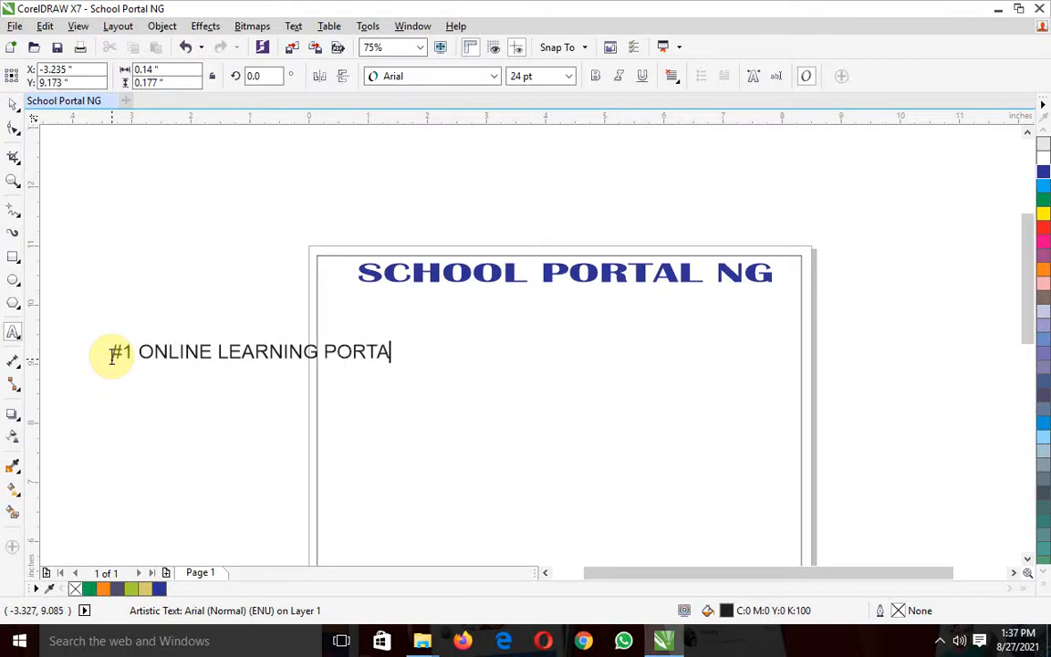
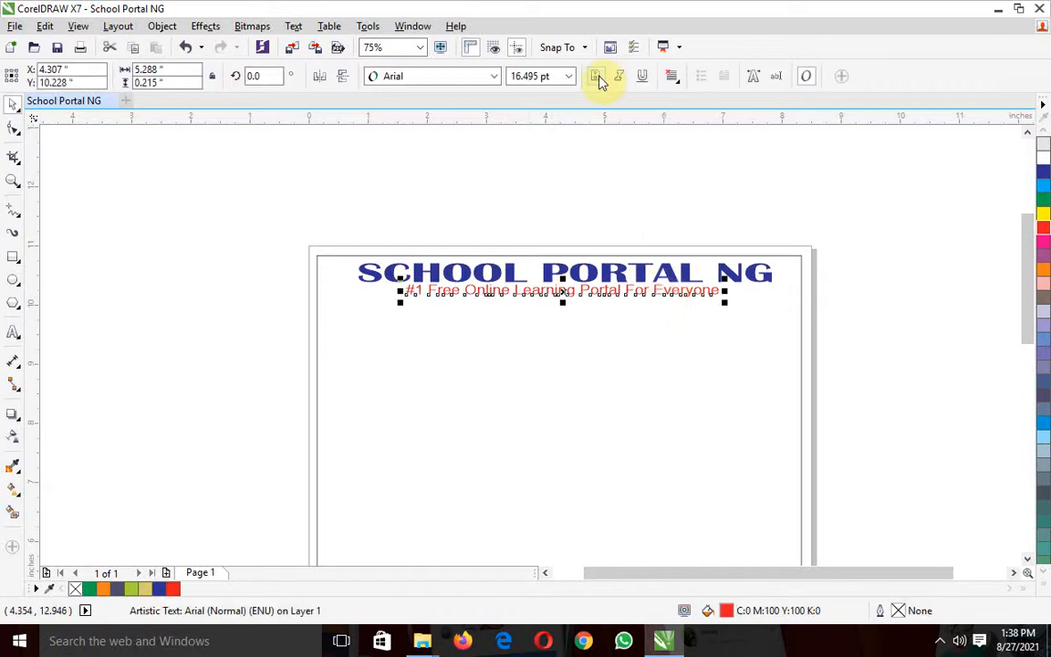
Make the red tagline bold and nudge the SCHOOL PORTAL NG heading right until its centre is at about X 4.58 inches
left_click(597, 78)
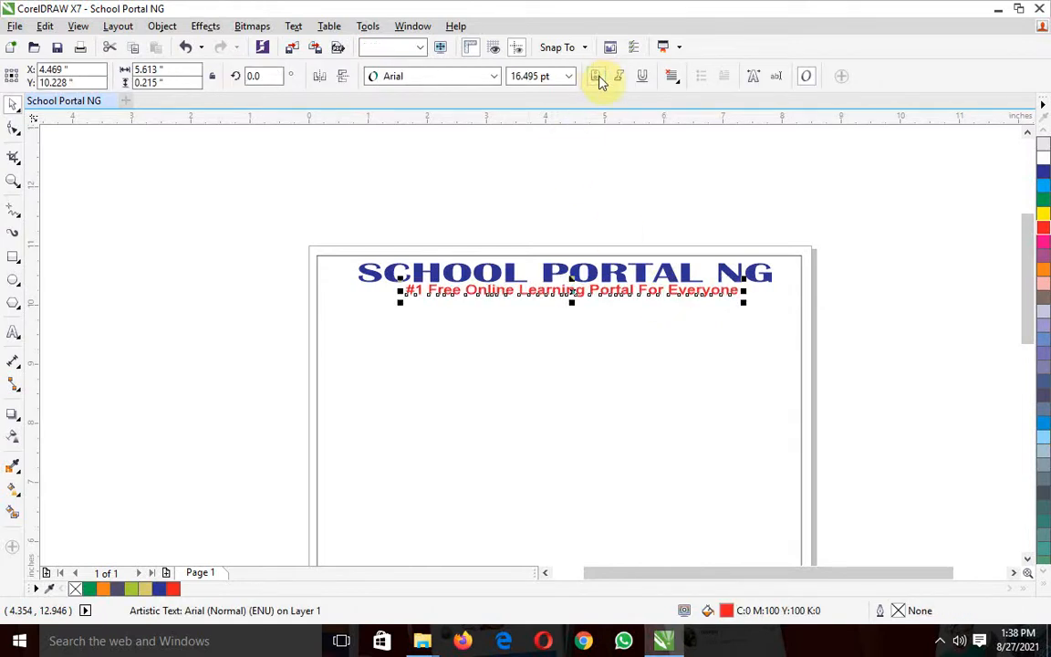
left_click(851, 298)
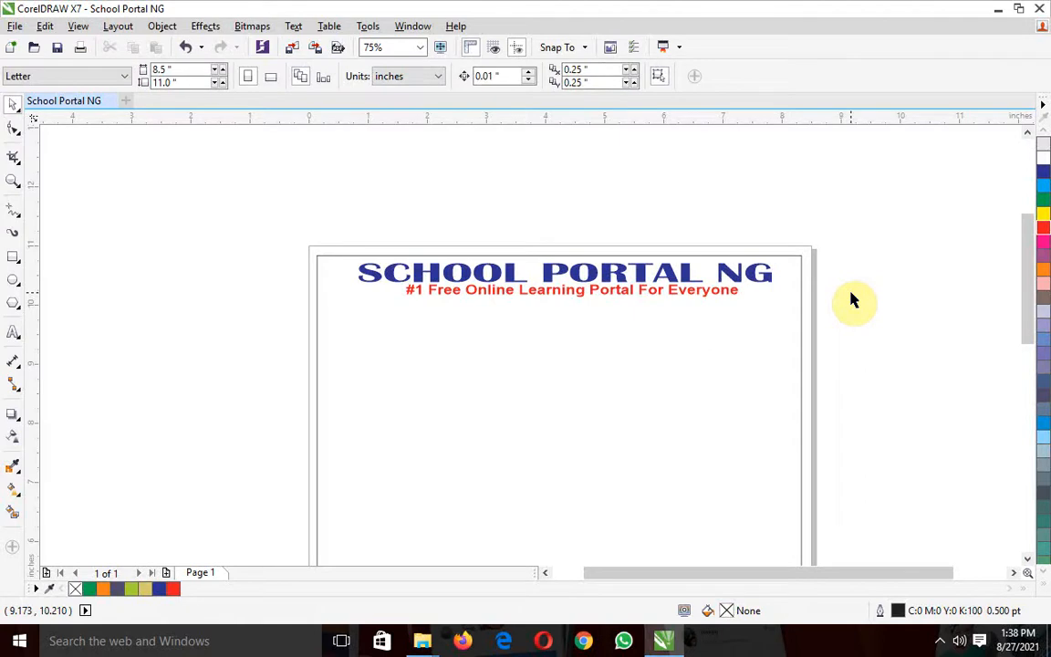
left_click(680, 273)
key("Right")
key("Right")
key("Right")
key("Right")
key("Right")
key("Right")
key("Right")
key("Right")
key("Right")
key("Right")
key("Right")
key("Right")
key("Right")
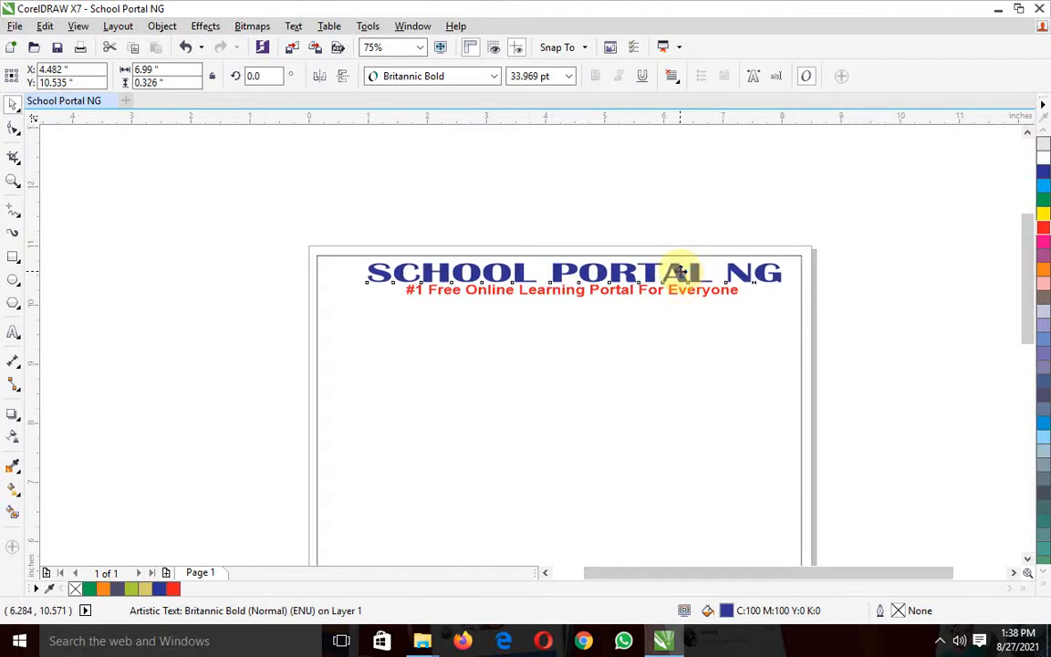
key("Right")
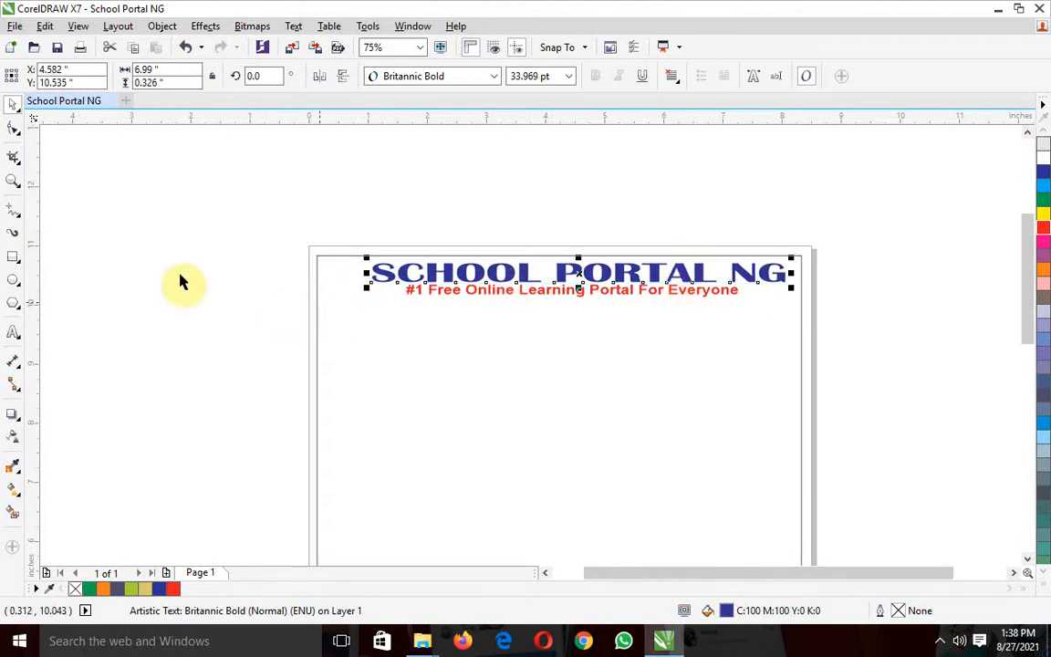
Draw a near-circular ellipse about 1.22 × 1.24 inches in the empty area left of the page
left_click(14, 288)
left_click_drag(144, 217, 210, 293)
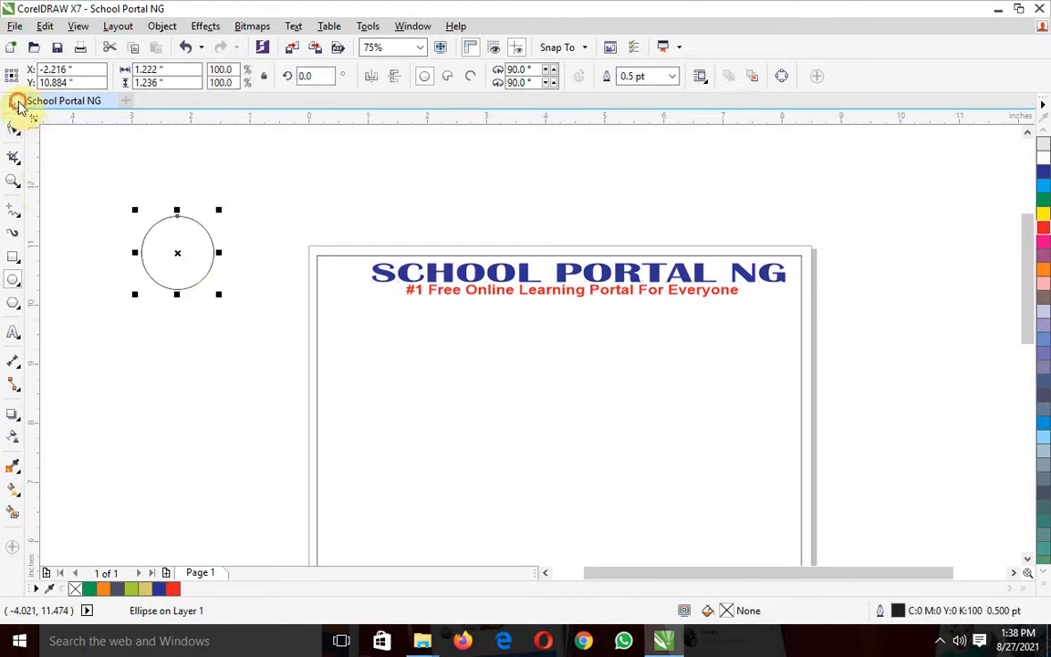
left_click(18, 105)
Add the artistic text "SPNG" below the circle and move it to the circle's centre
left_click(11, 335)
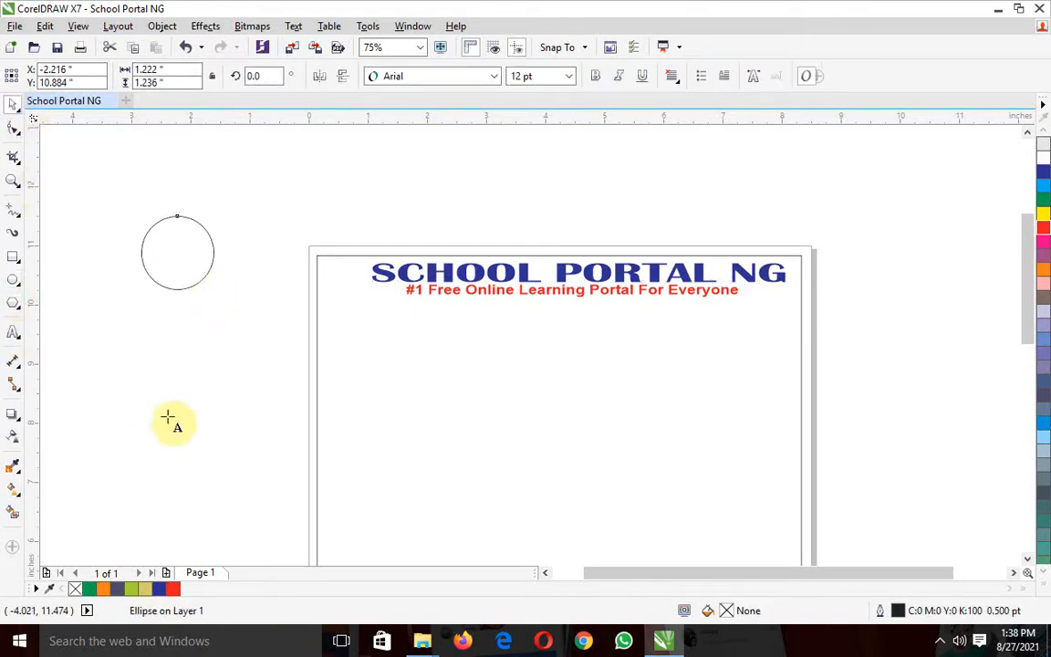
left_click(141, 402)
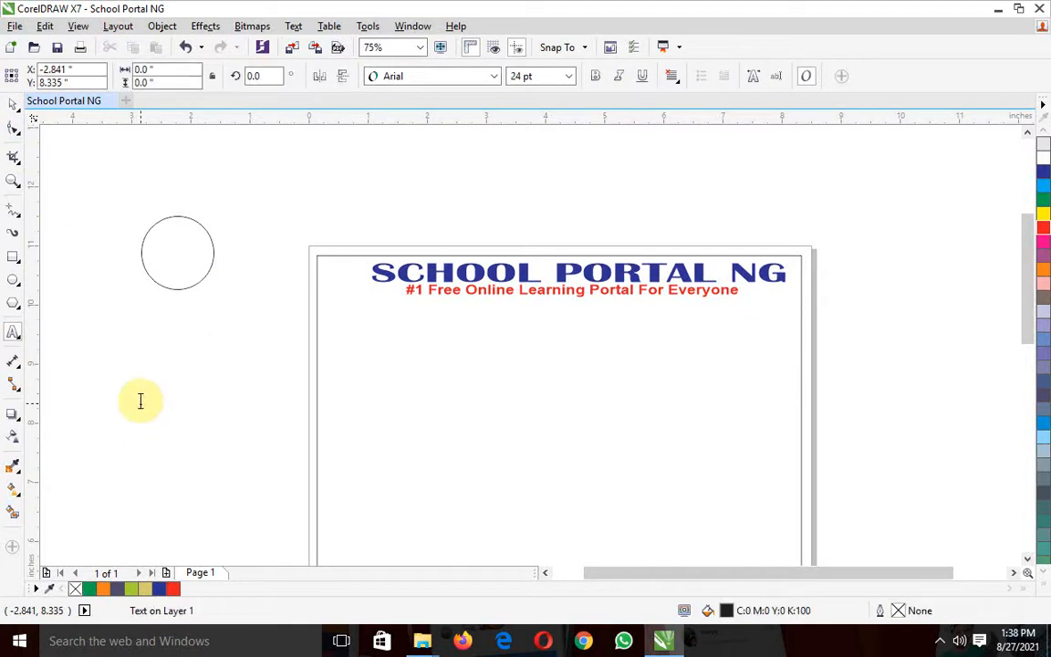
key("Escape")
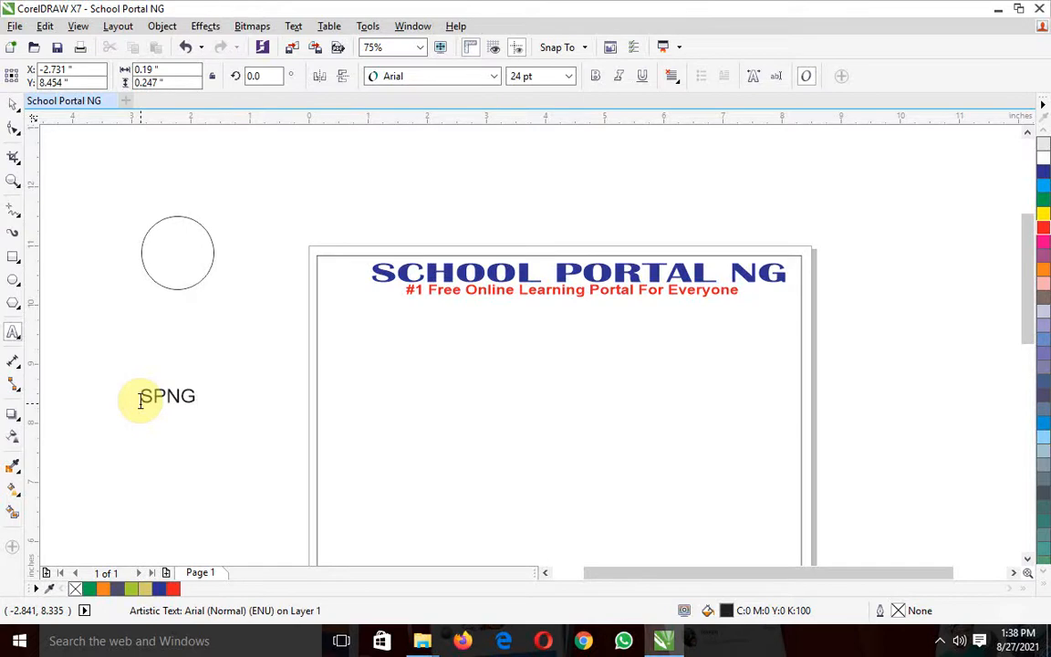
left_click(14, 105)
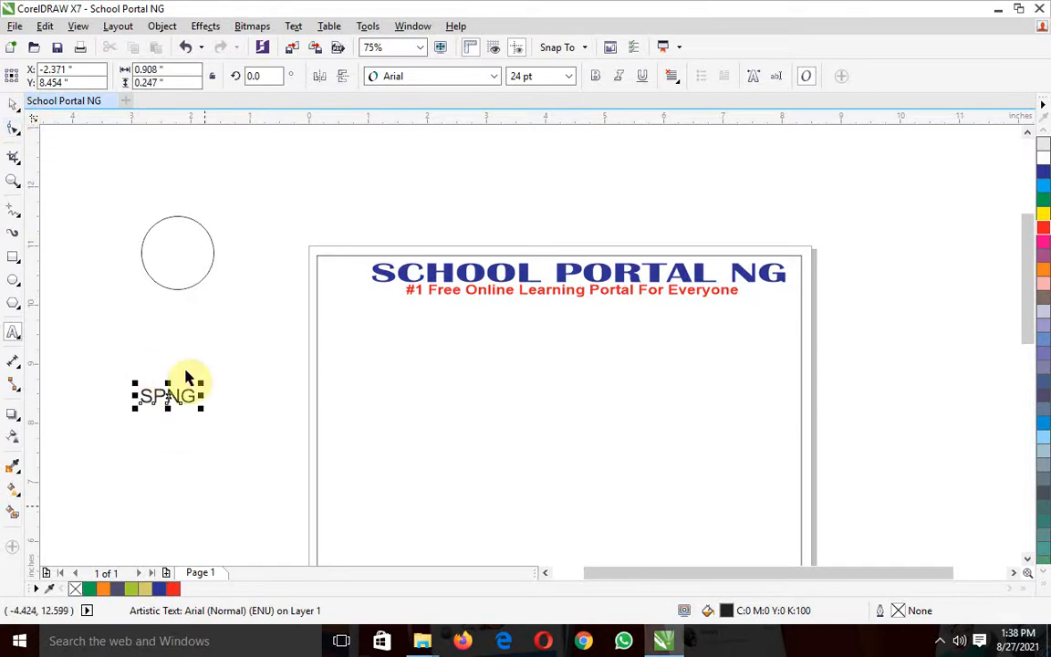
left_click_drag(176, 399, 179, 246)
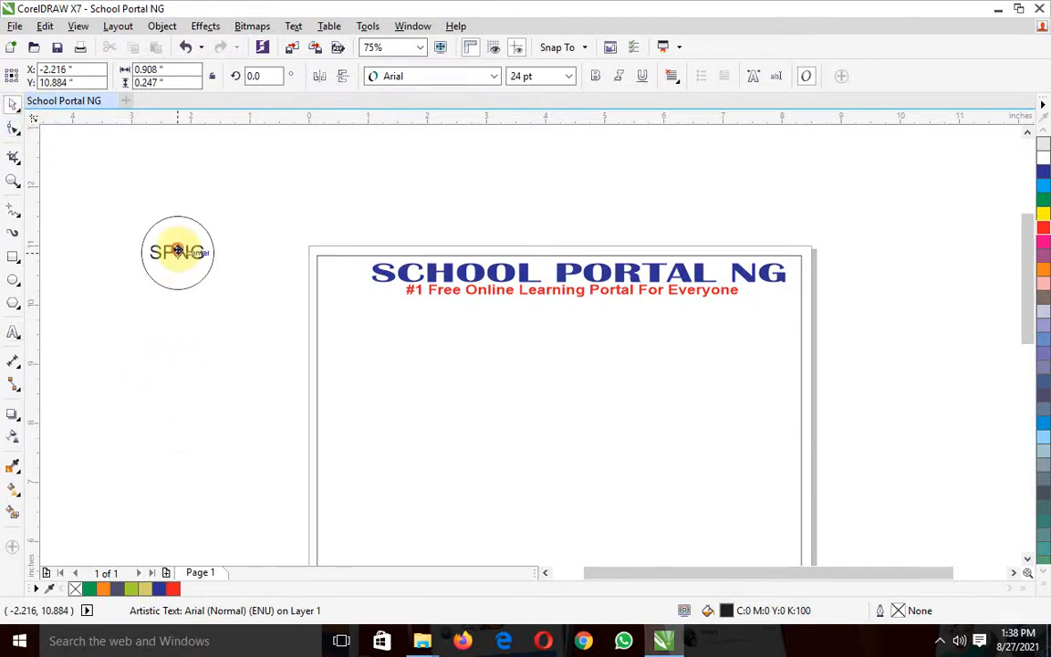
left_click(227, 402)
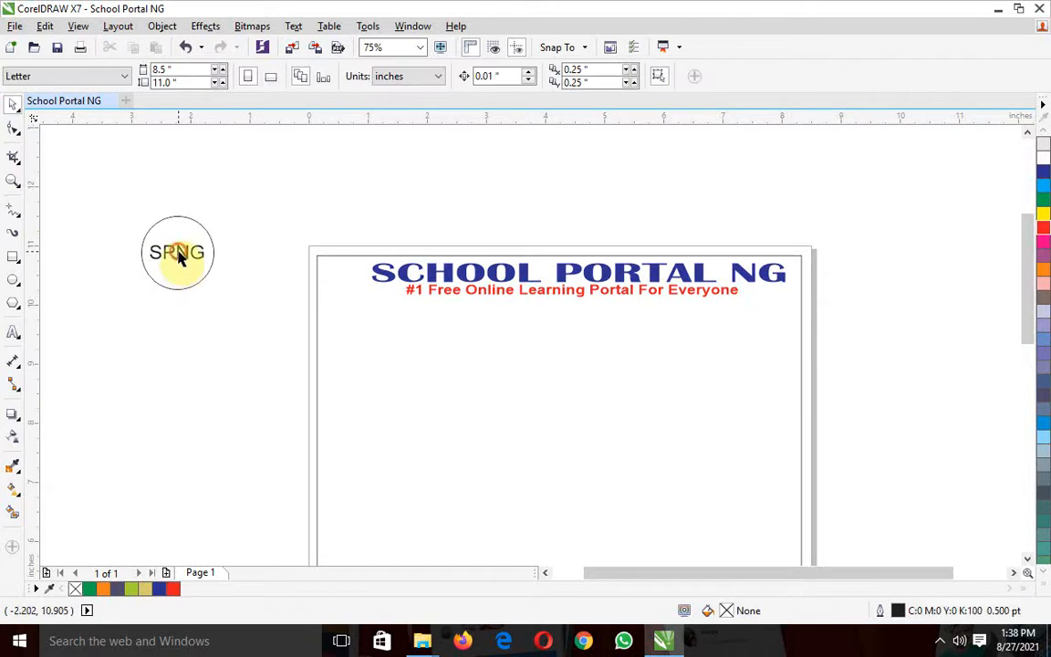
Rotate the SPNG text about 56° counterclockwise inside the circle
left_click(180, 258)
left_click(179, 251)
mouse_move(208, 240)
left_mouse_down()
mouse_move(184, 219)
mouse_move(188, 239)
left_mouse_up()
left_click(274, 272)
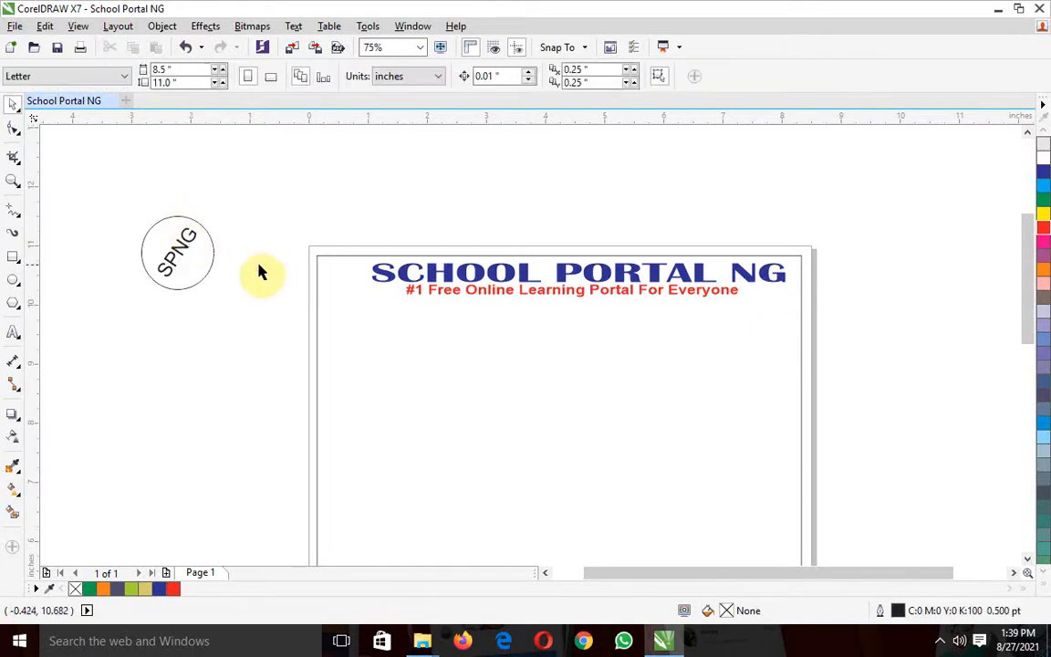
Enlarge the slanted SPNG text to about 31 pt so it spans the circle diagonally
left_click(186, 246)
left_click_drag(205, 223, 210, 212)
left_click(197, 353)
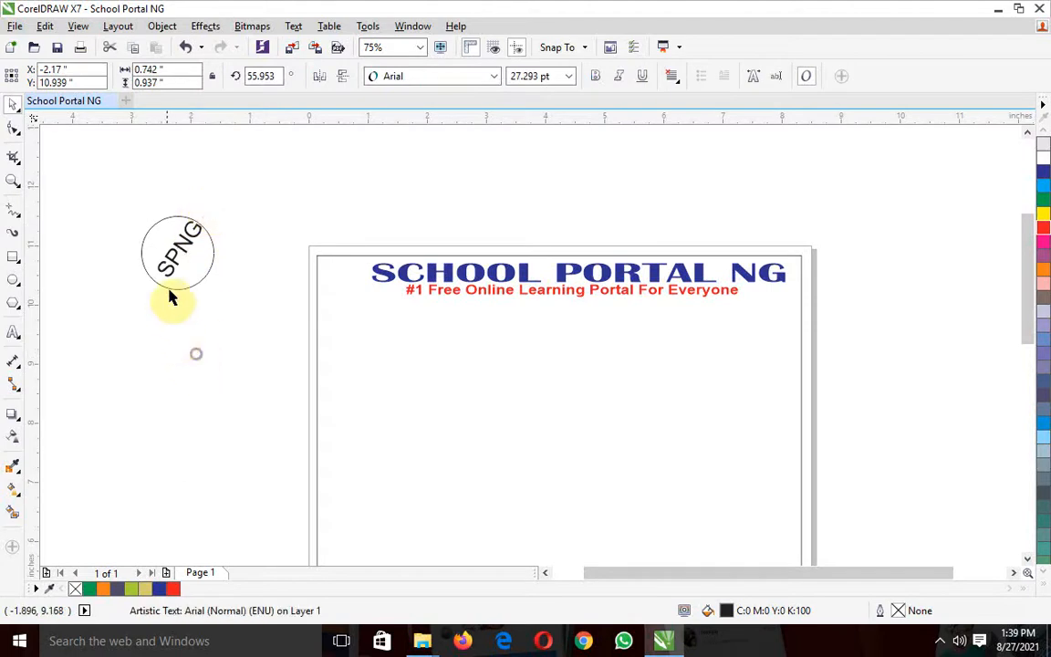
left_click(166, 260)
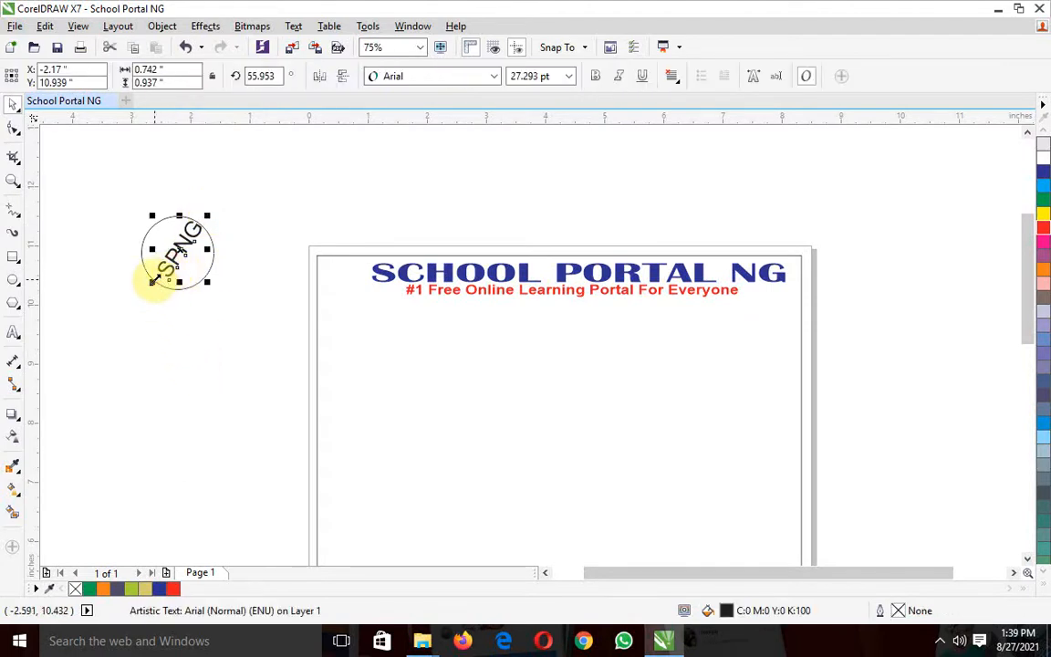
left_click_drag(153, 281, 149, 290)
left_click(176, 340)
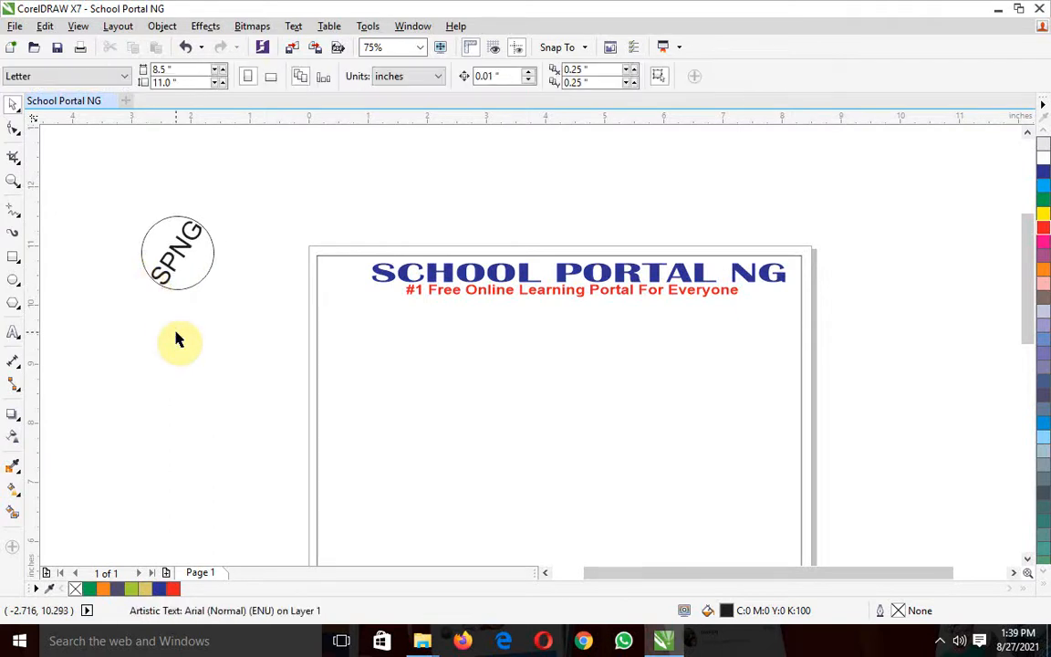
Fill the circle with purple (C20 M80 Y0 K20) and the SPNG text with yellow (C0 M0 Y100 K0)
left_click(207, 272)
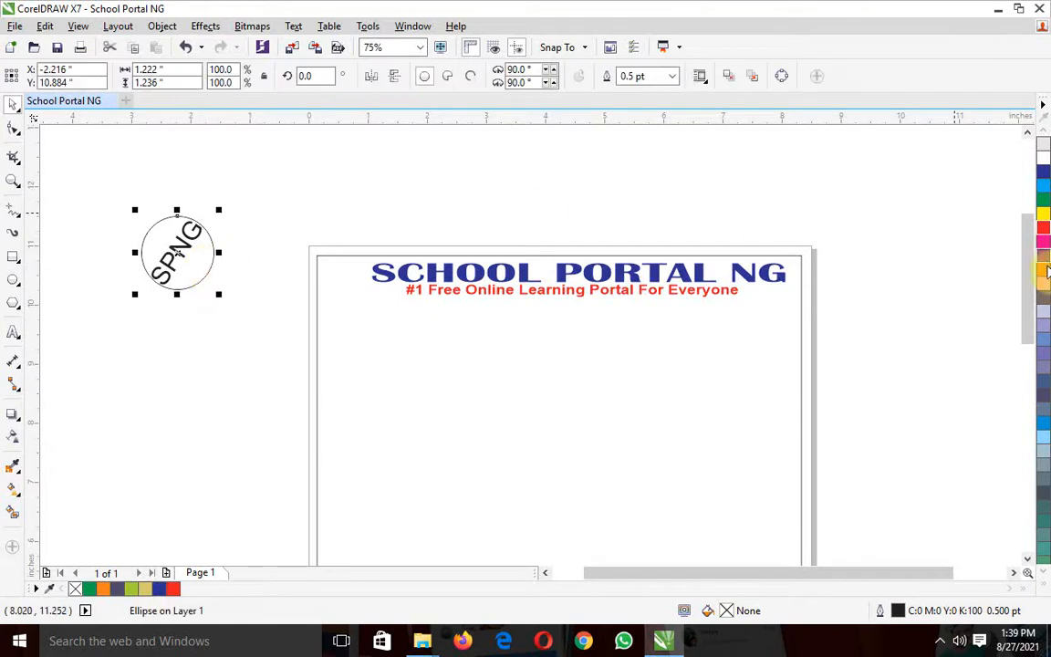
left_click(1043, 242)
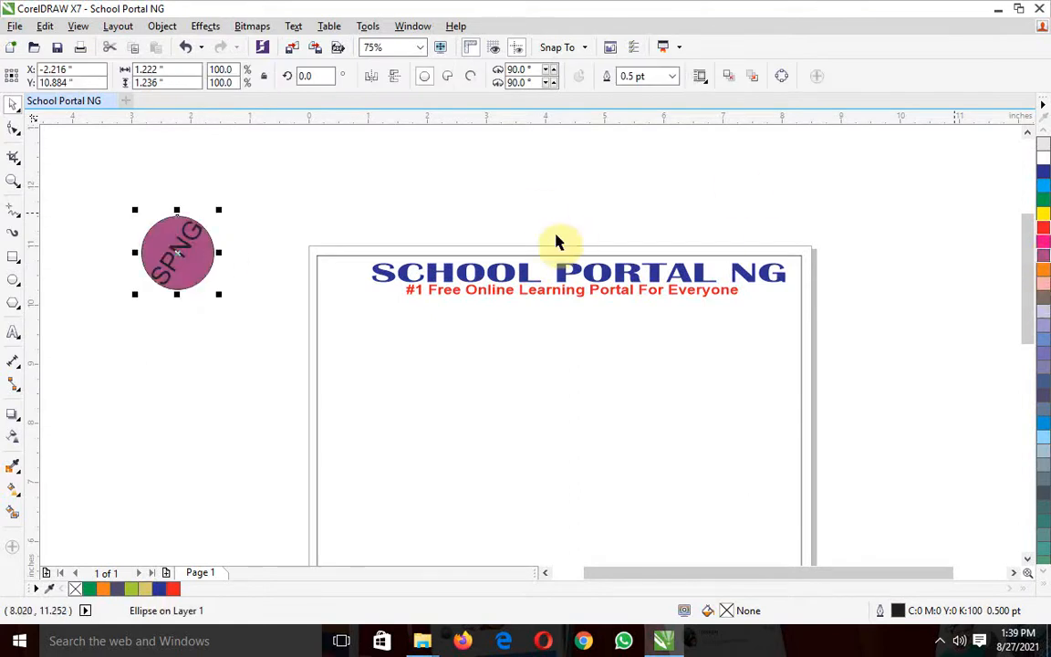
key("Escape")
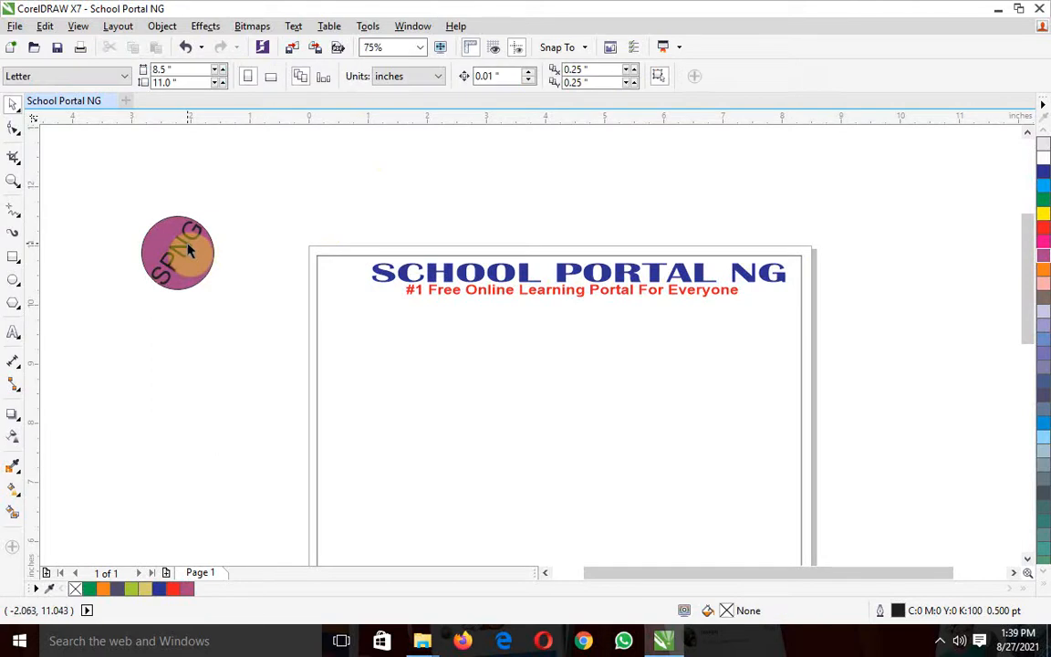
left_click(189, 252)
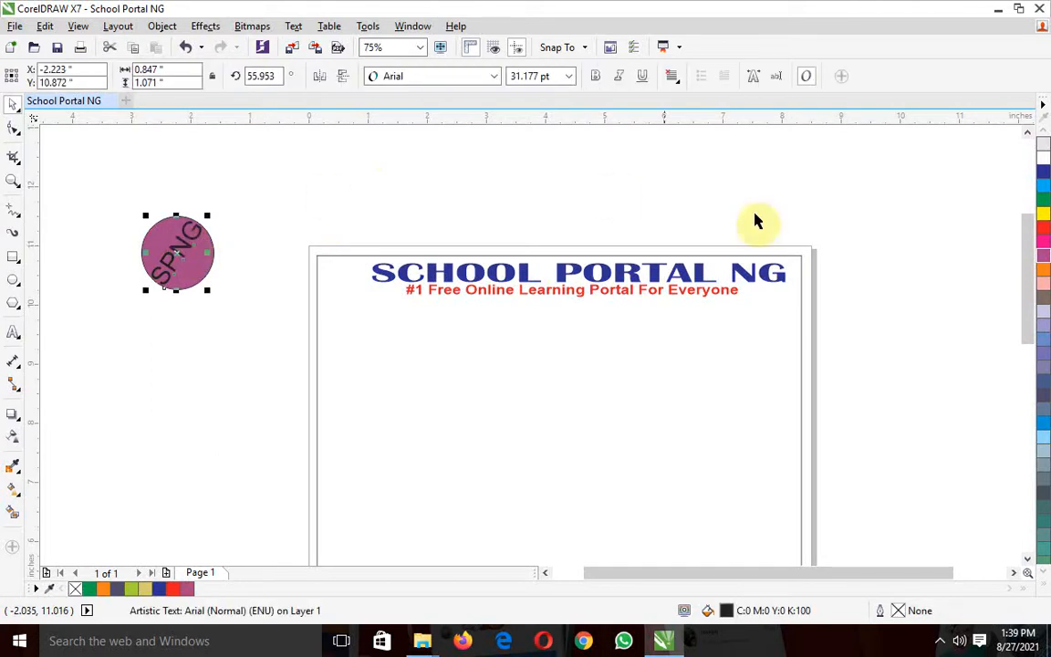
left_click(1047, 219)
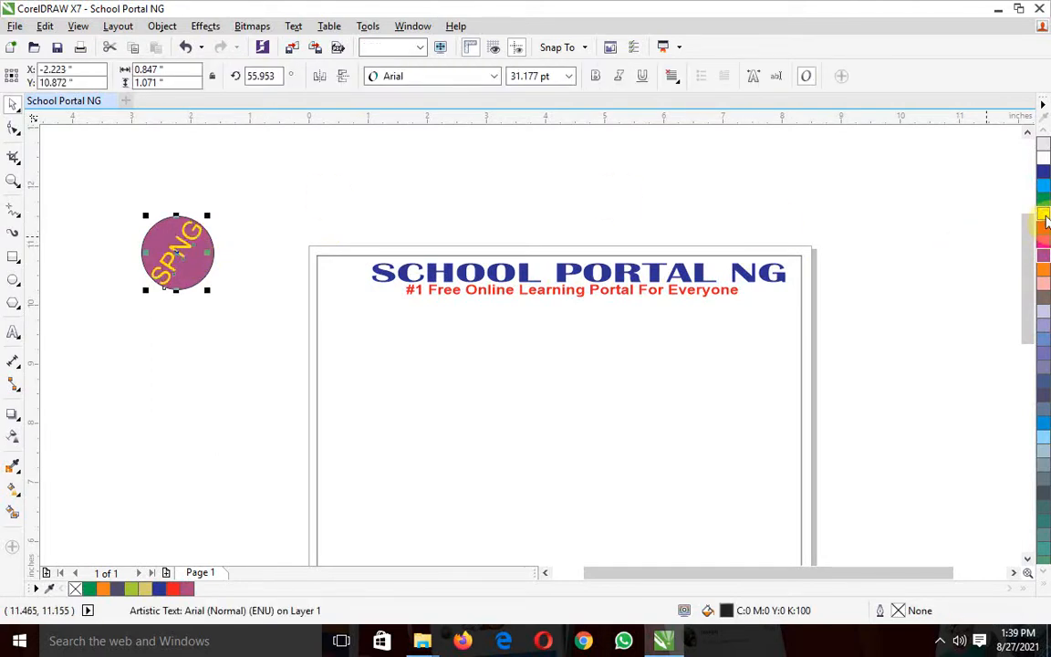
left_click(436, 196)
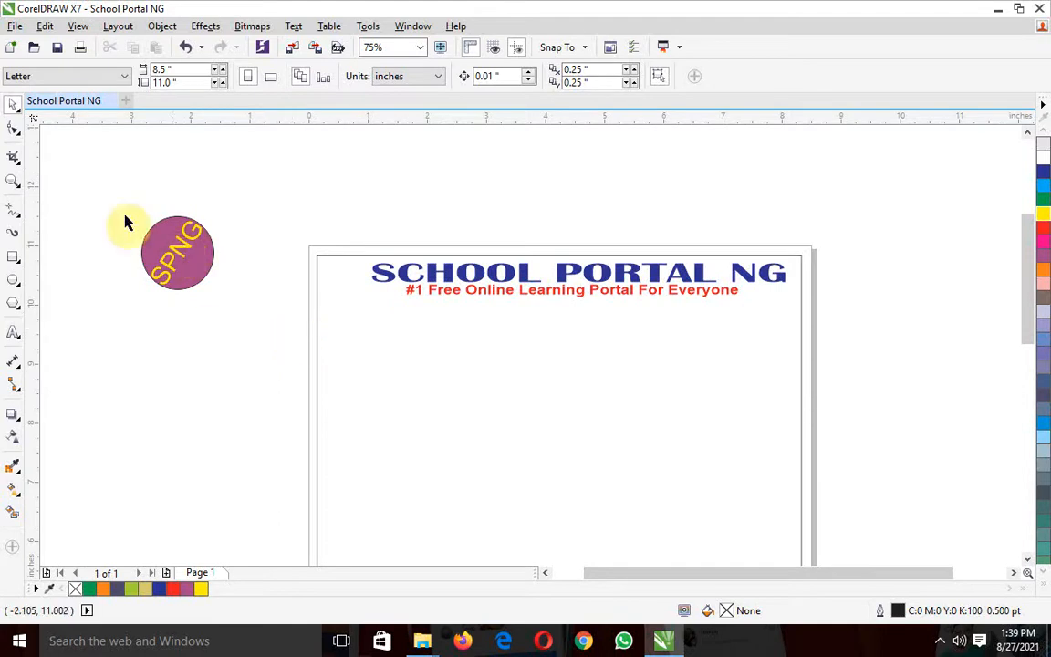
Group the circle with the SPNG text and move the group down to about Y 9.83 inches
left_click_drag(94, 188, 274, 346)
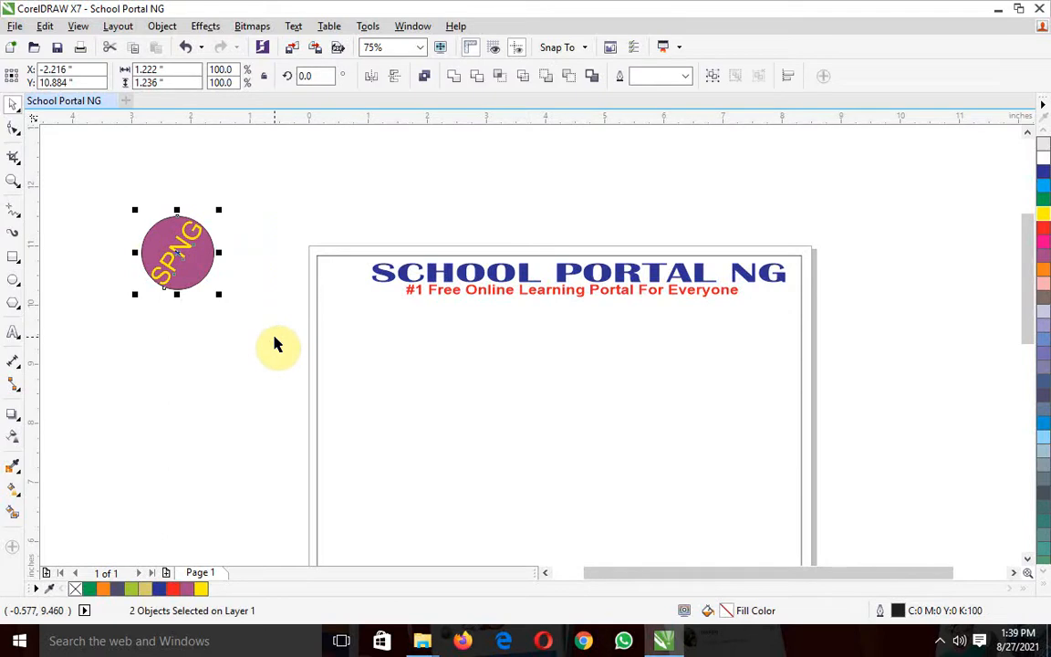
left_click(162, 27)
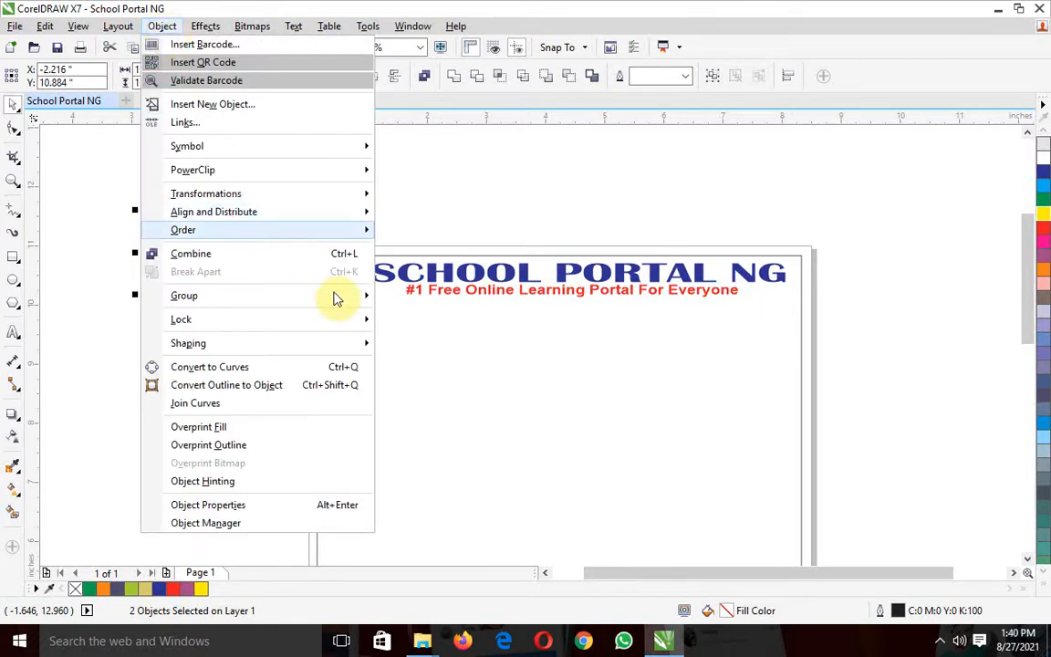
mouse_move(354, 307)
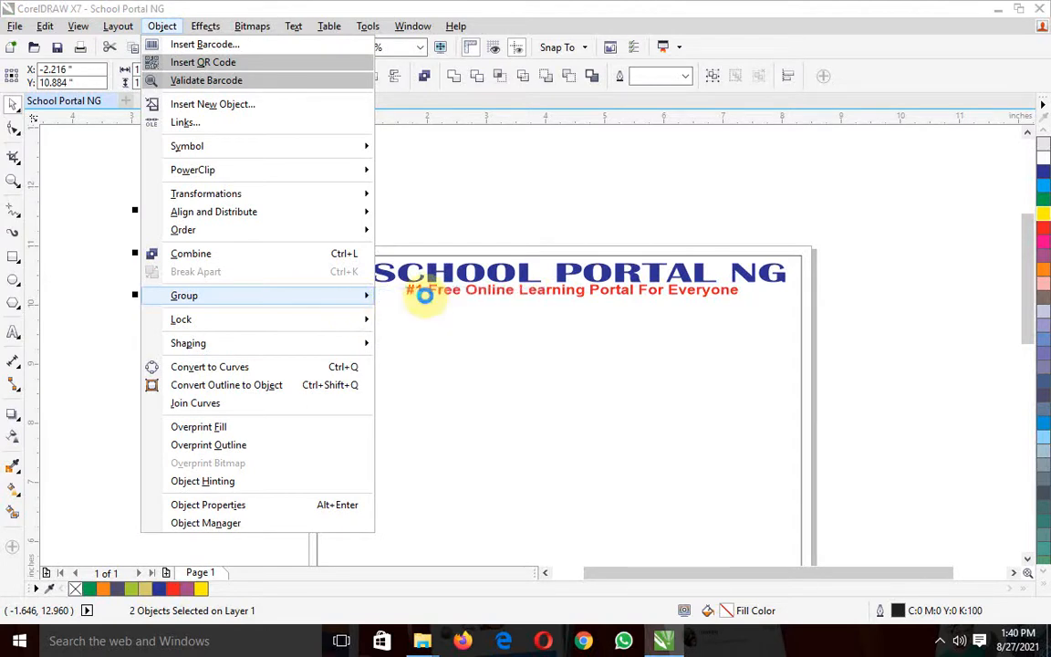
left_click(426, 299)
left_click(169, 349)
left_click_drag(169, 265, 178, 316)
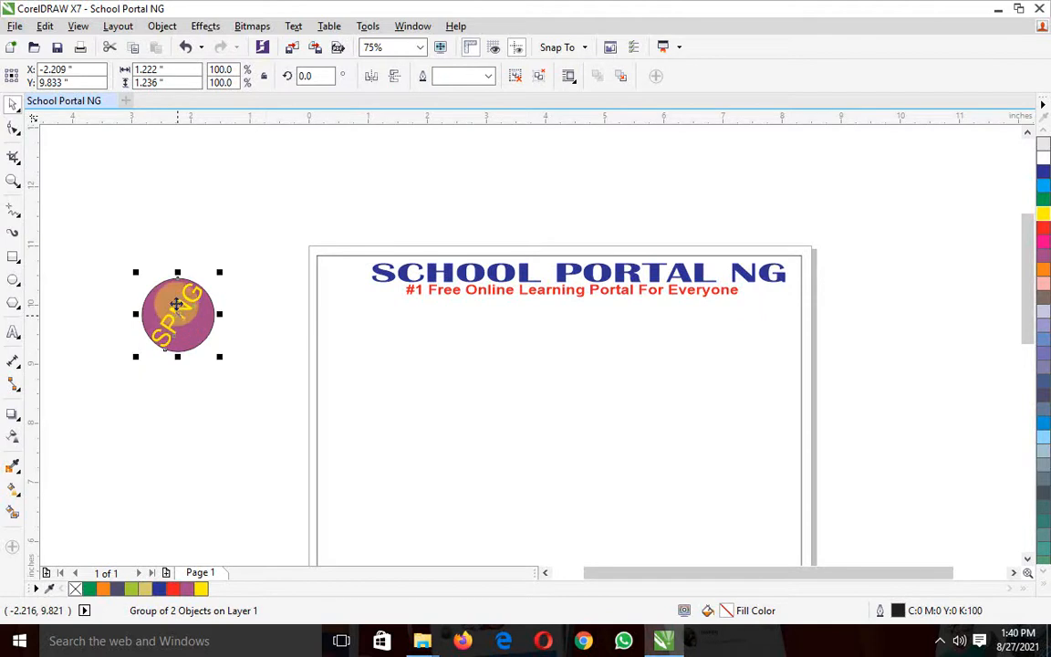
Ungroup all objects of the SPNG badge, try moving the circle apart from its text, and undo the move
left_click(161, 27)
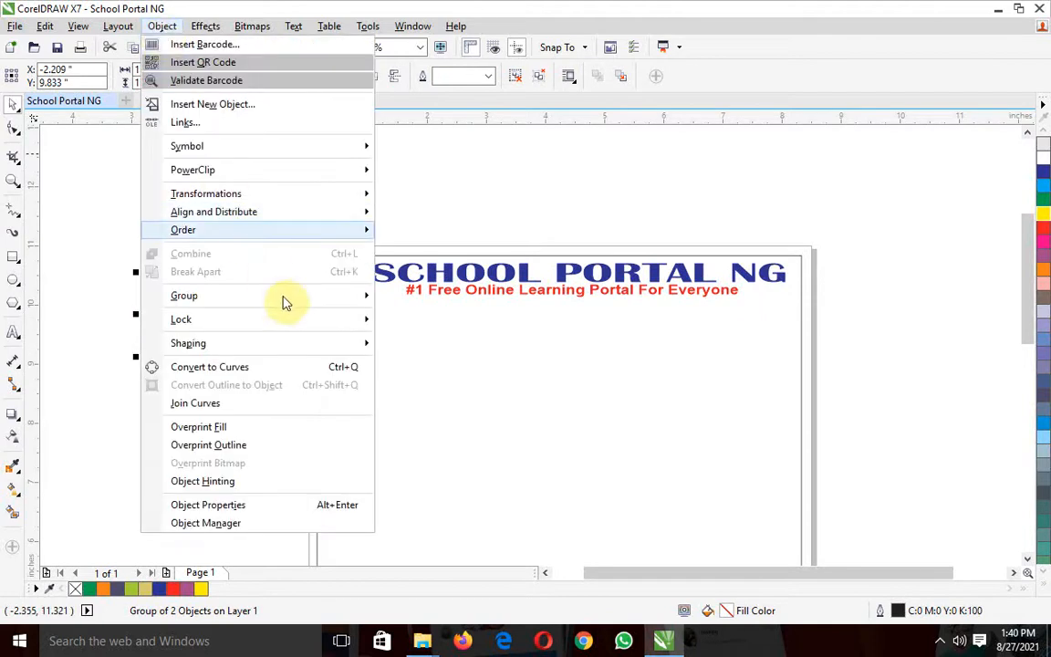
mouse_move(312, 298)
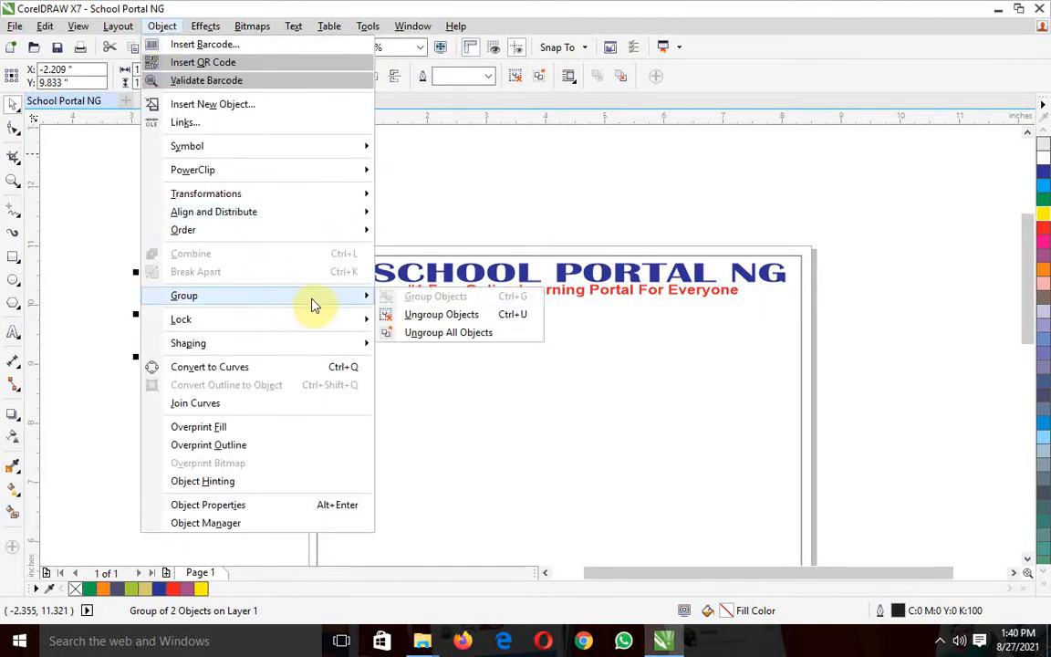
left_click(427, 334)
left_click_drag(193, 342, 247, 240)
key("ctrl+z")
key("ctrl+z")
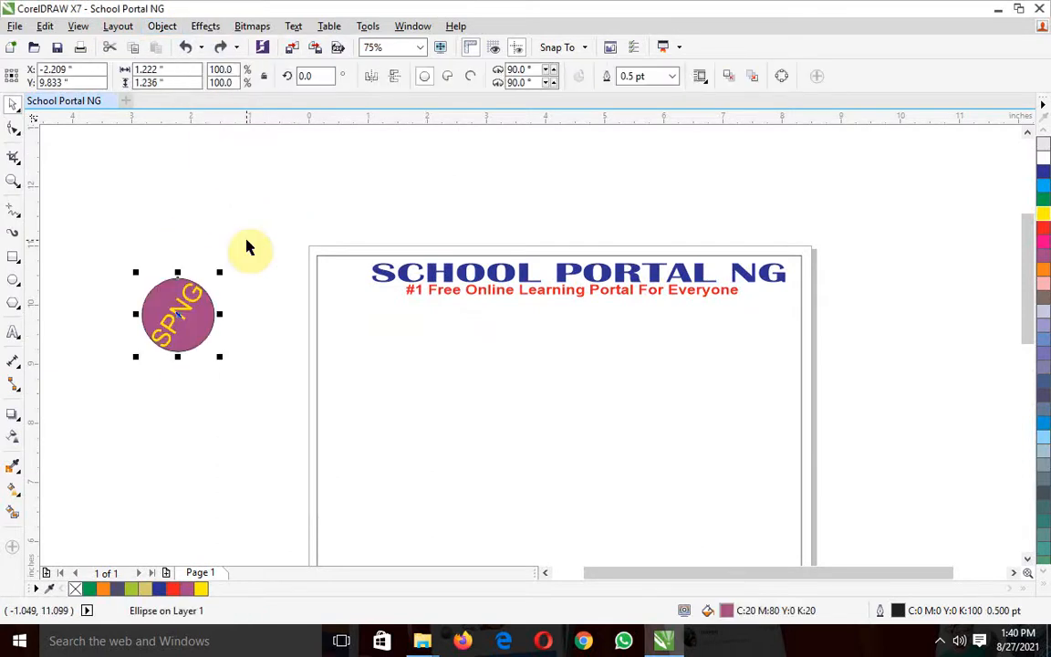
left_click(247, 245)
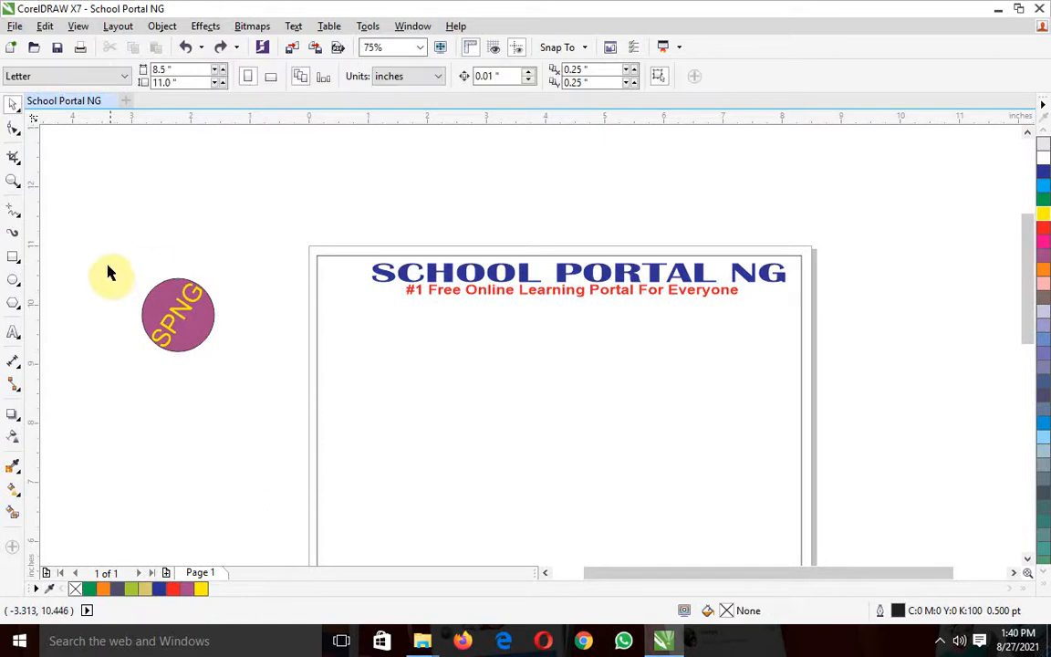
Select the purple circle and the SPNG text together and group them into one badge
left_click_drag(103, 252, 257, 373)
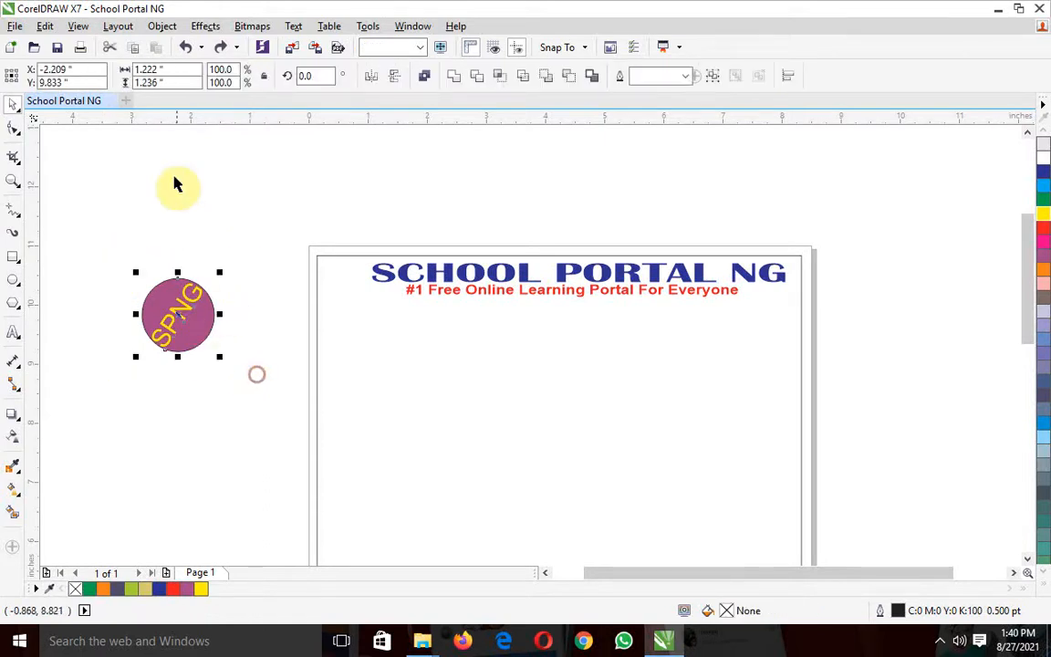
left_click(174, 175)
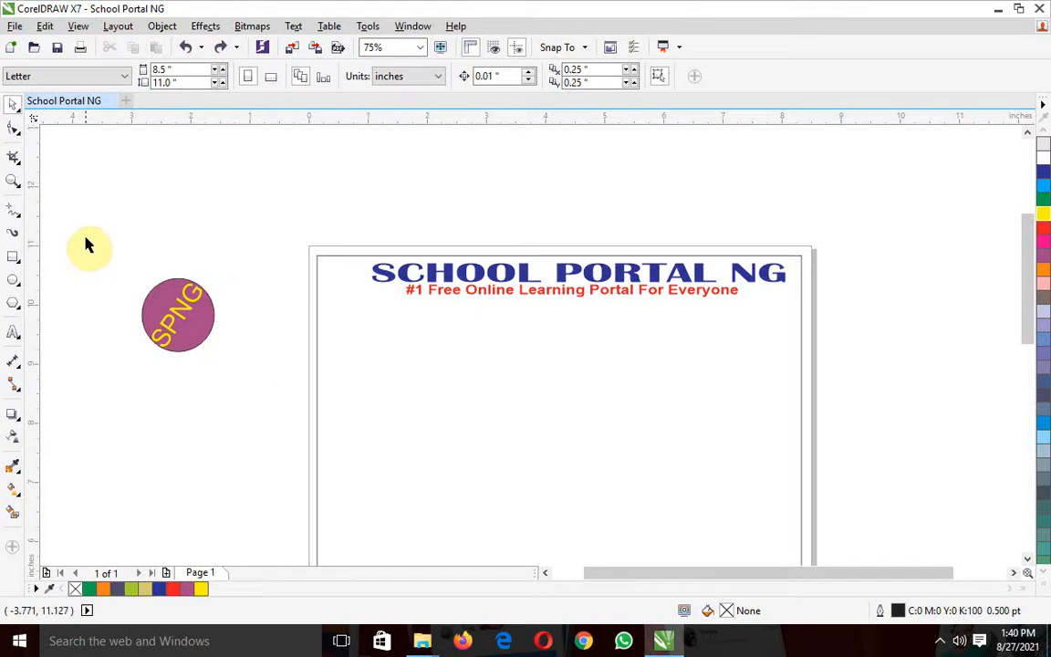
left_click_drag(84, 241, 261, 399)
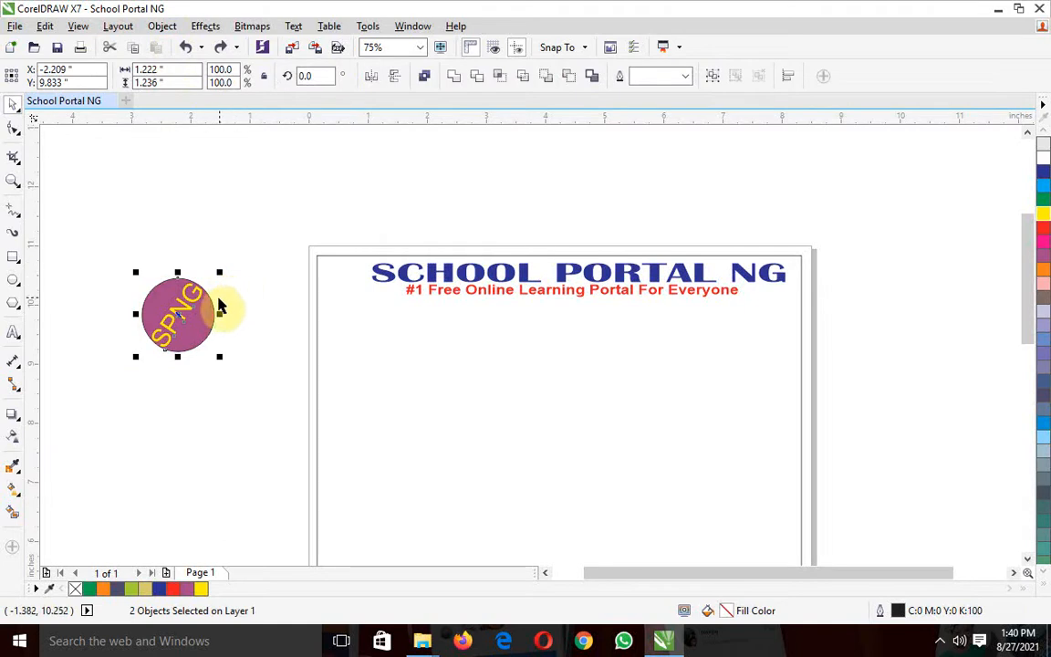
left_click(162, 27)
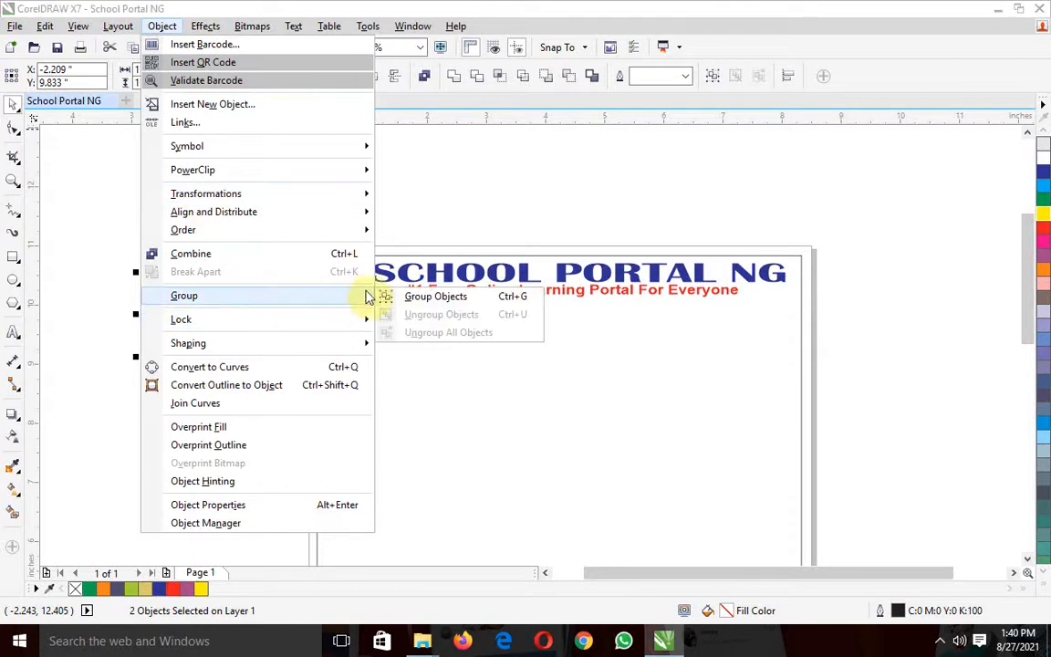
left_click(418, 301)
left_click(199, 201)
Scale the SPNG badge to about 0.97 × 0.98 inches and place it just left of the page, level with the heading
left_click_drag(171, 307, 180, 264)
left_click_drag(227, 228, 250, 262)
left_click_drag(272, 222, 262, 272)
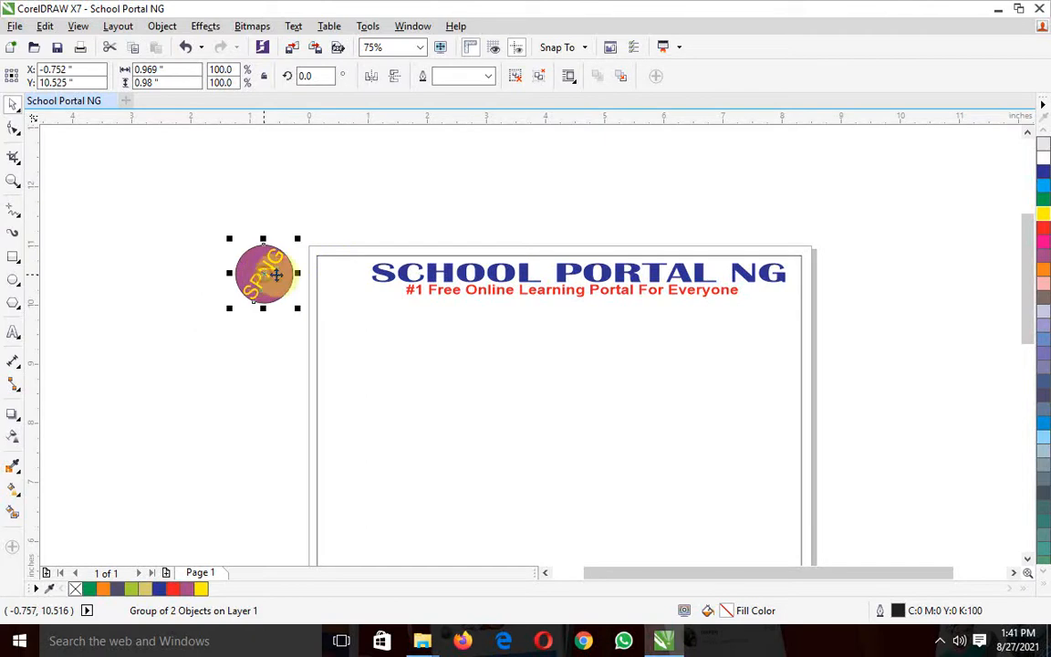
left_click(502, 278)
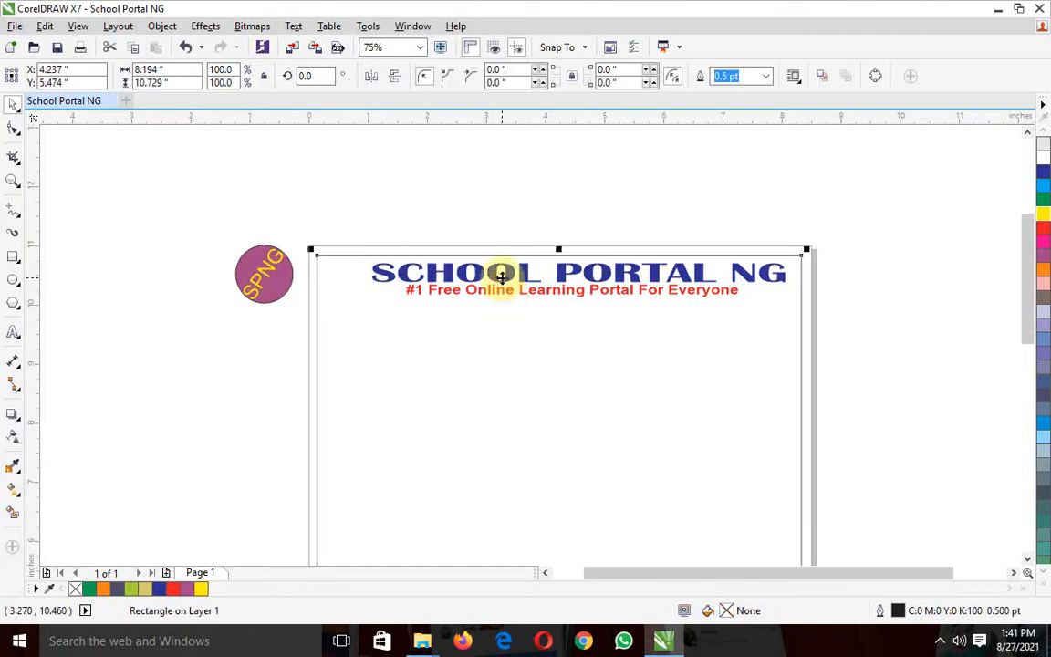
Shift the blue SCHOOL PORTAL NG heading and the red tagline slightly to the right within the frame
left_click(422, 208)
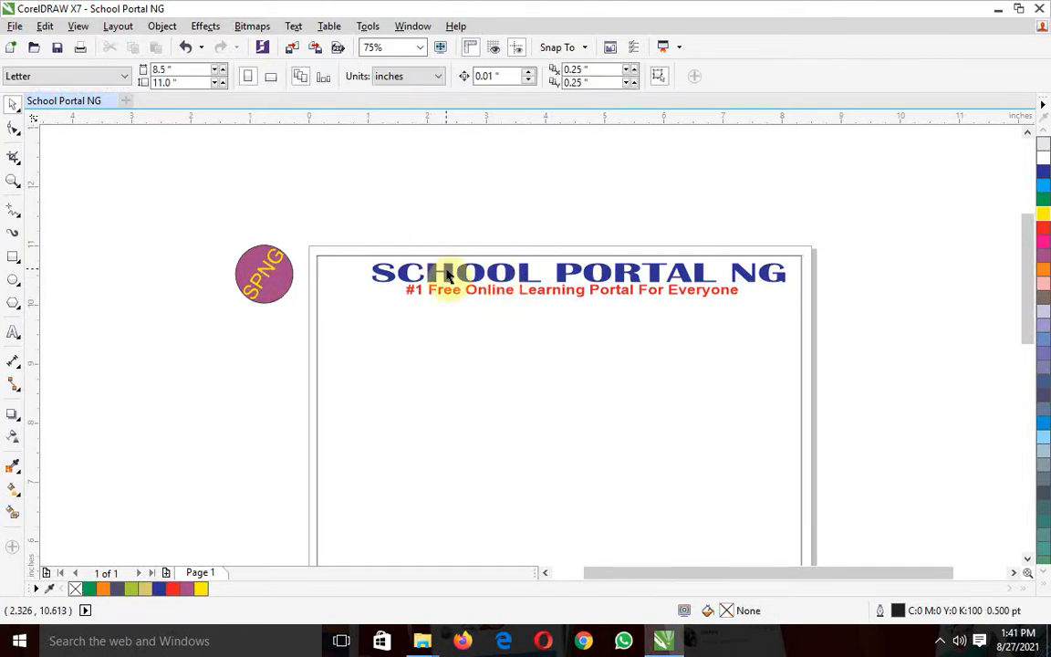
left_click(447, 277)
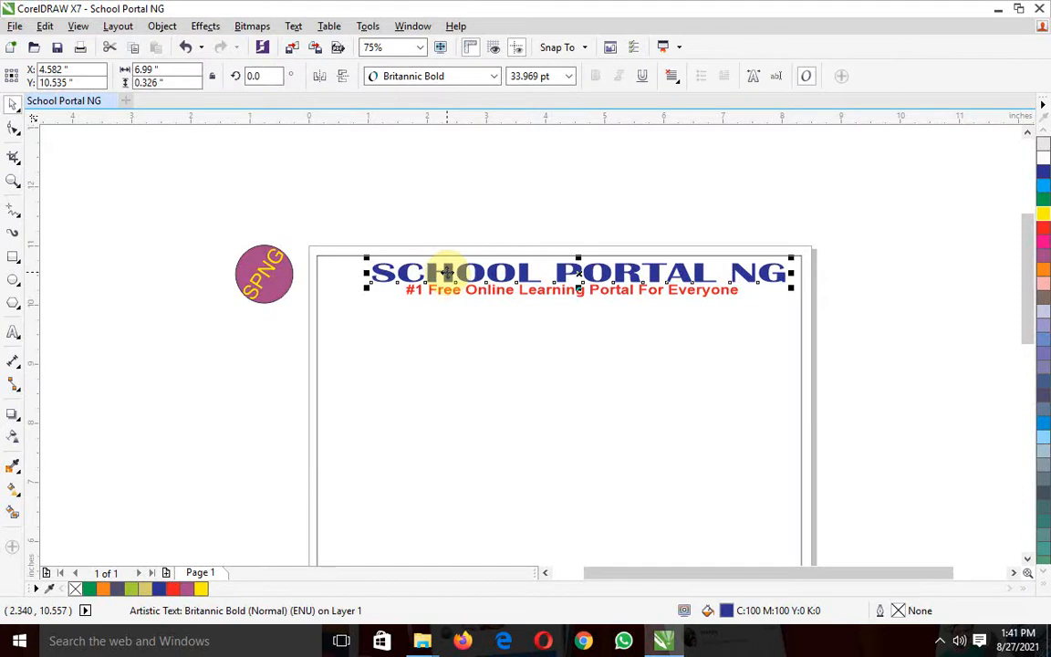
left_click_drag(448, 272, 449, 272)
left_click_drag(512, 298, 586, 290)
left_click(339, 195)
Move the SPNG badge inside the frame beside the heading, at about X 0.75, Y 10.3 inches
left_click_drag(260, 277, 353, 289)
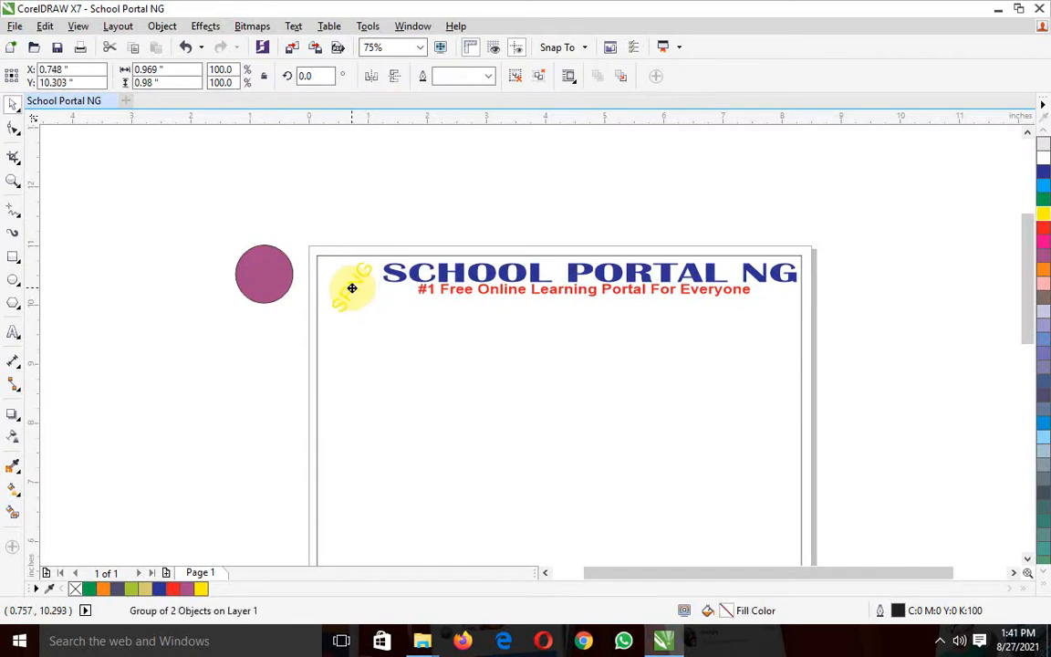
left_click_drag(242, 271, 328, 285)
left_click(203, 222)
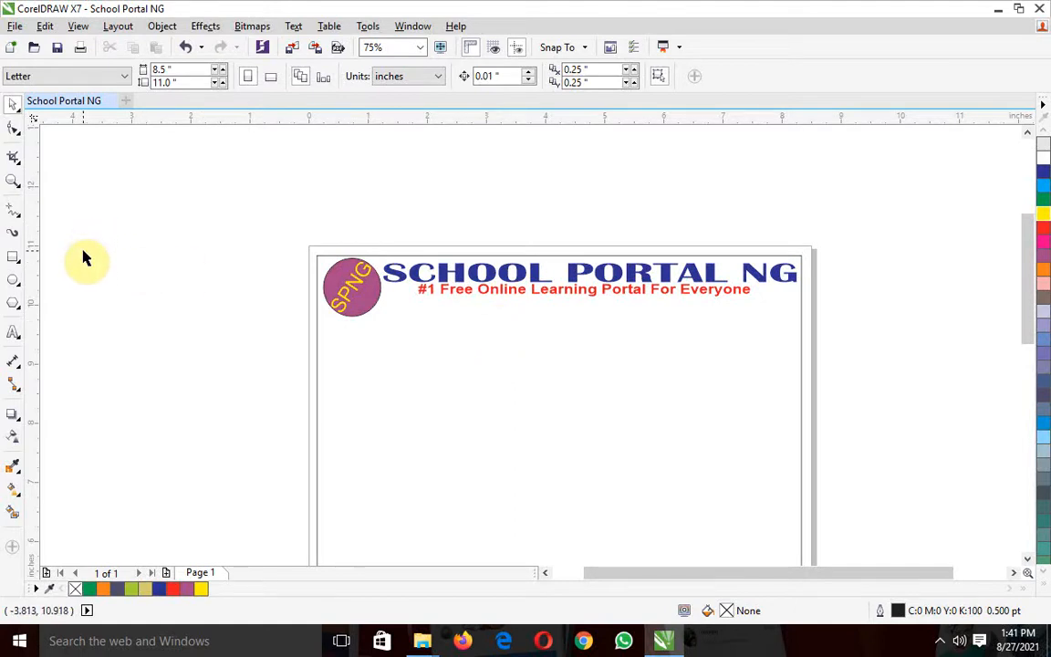
Start a 24 pt Arial artistic text line with the label "Address: " in the empty area left of the page
left_click(12, 336)
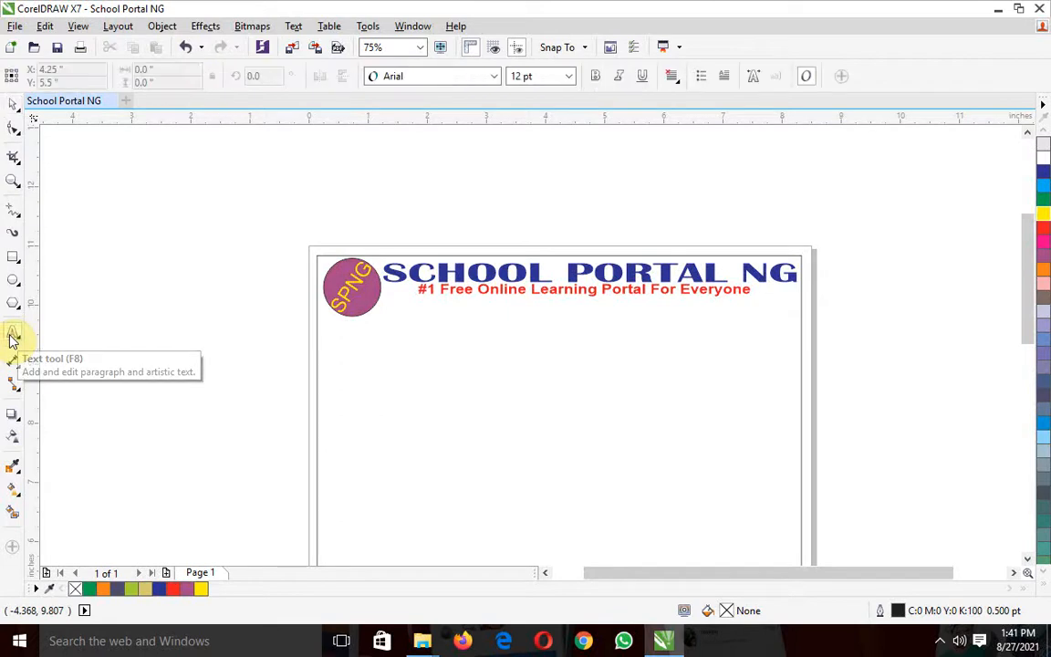
left_click(147, 402)
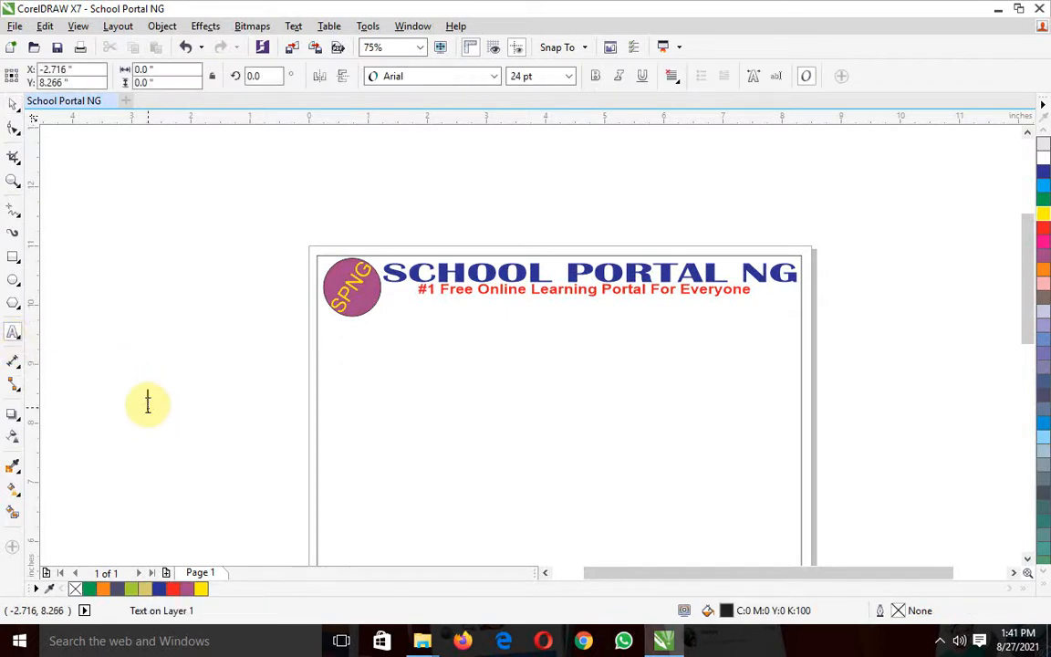
type("Address")
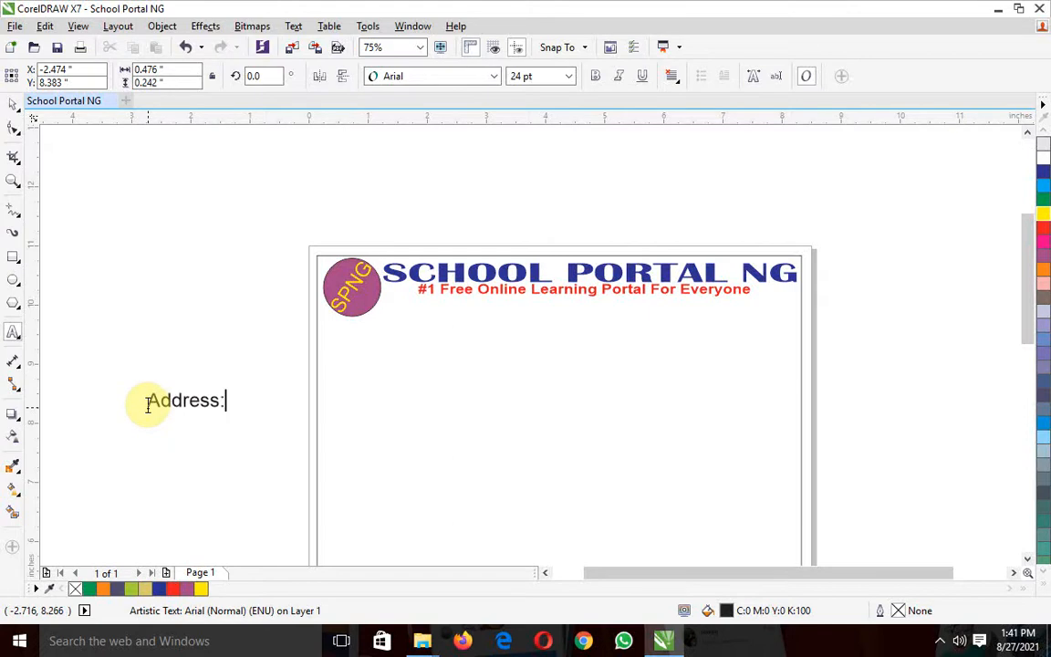
type(": ")
type("@")
key("BackSpace")
key("BackSpace")
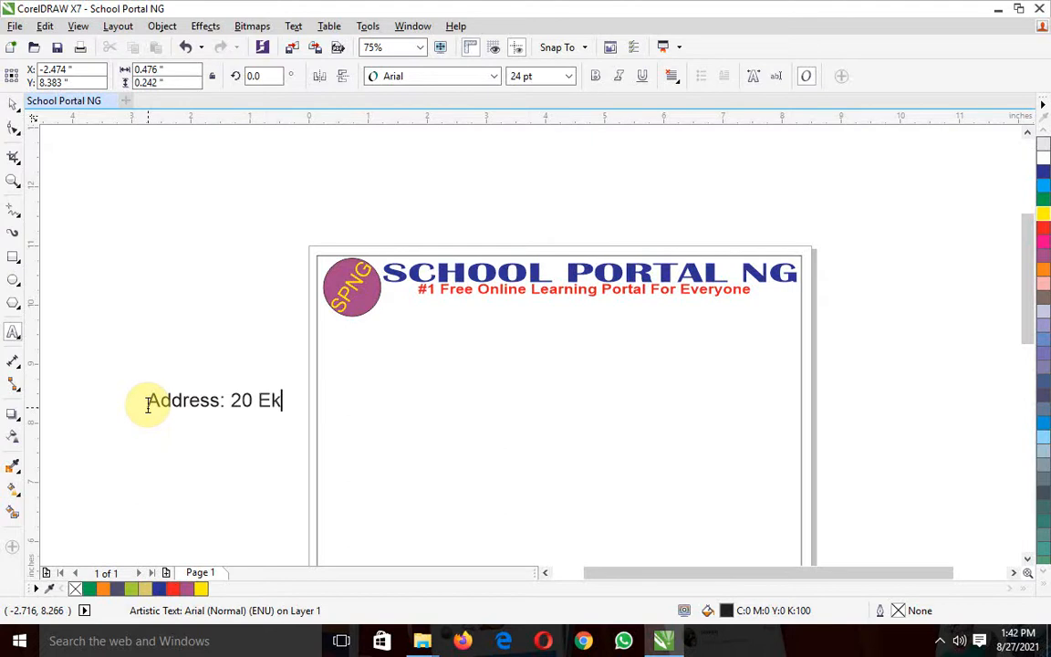
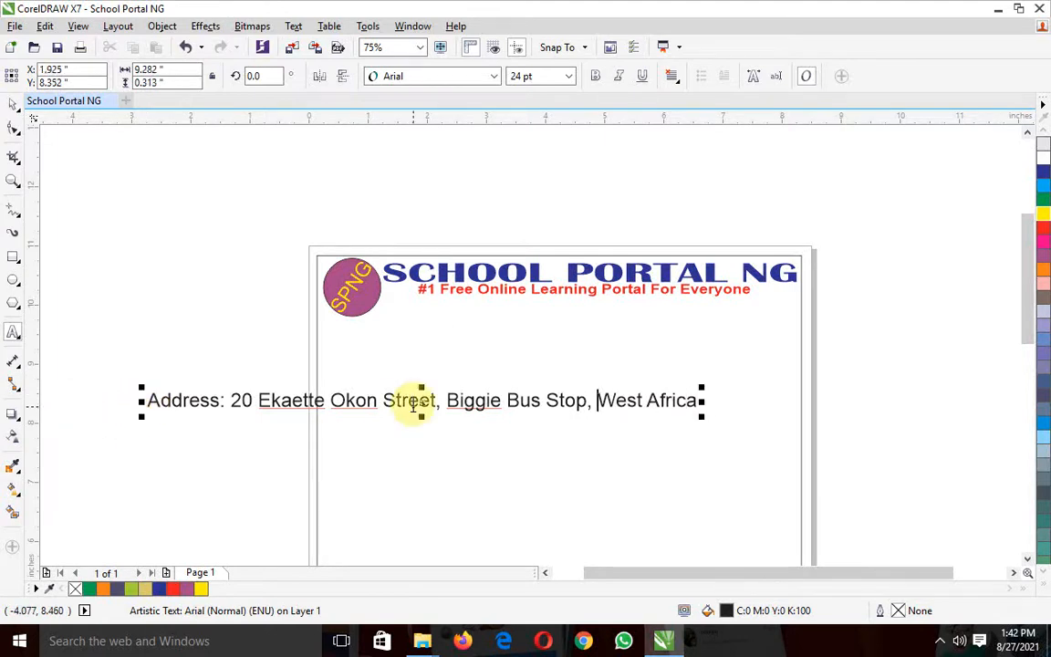
Insert the country name and a comma before the region in the address line
type("Nigeria")
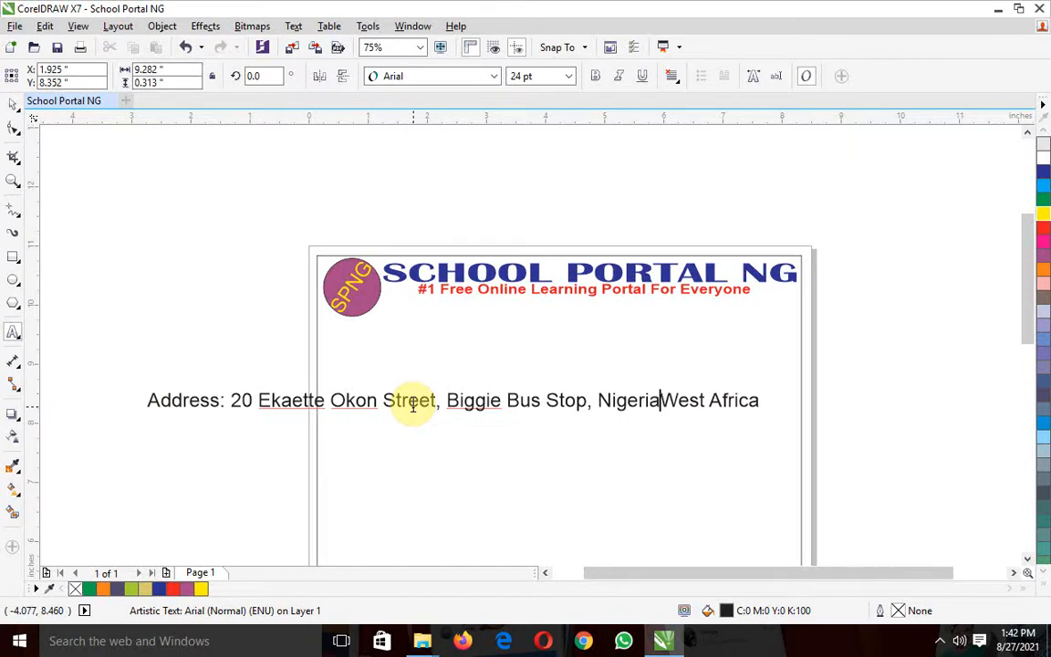
type(",")
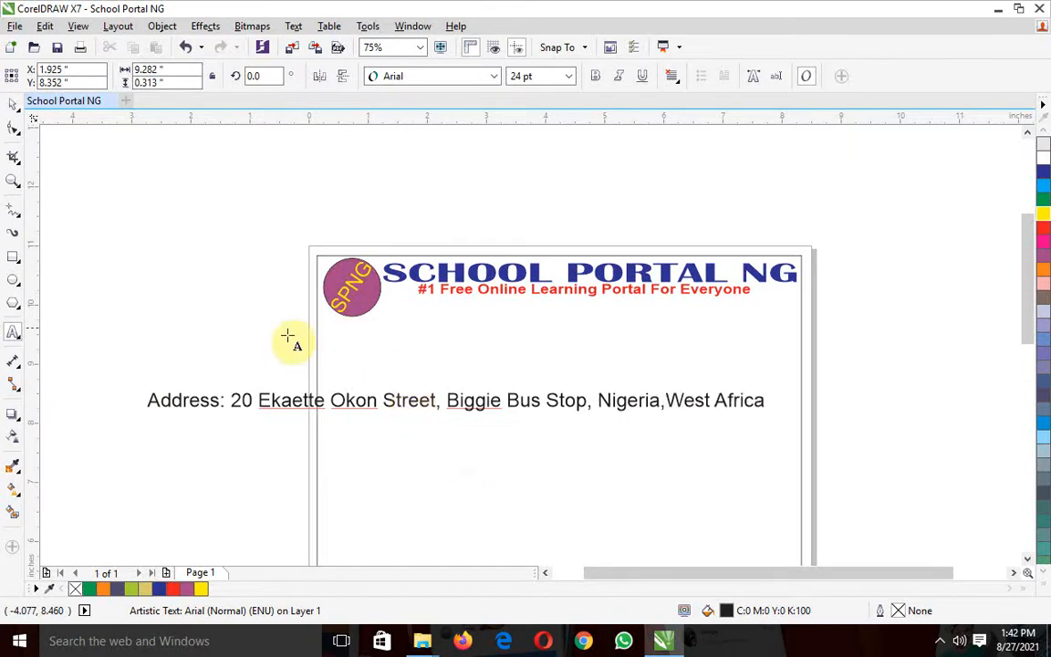
key("Escape")
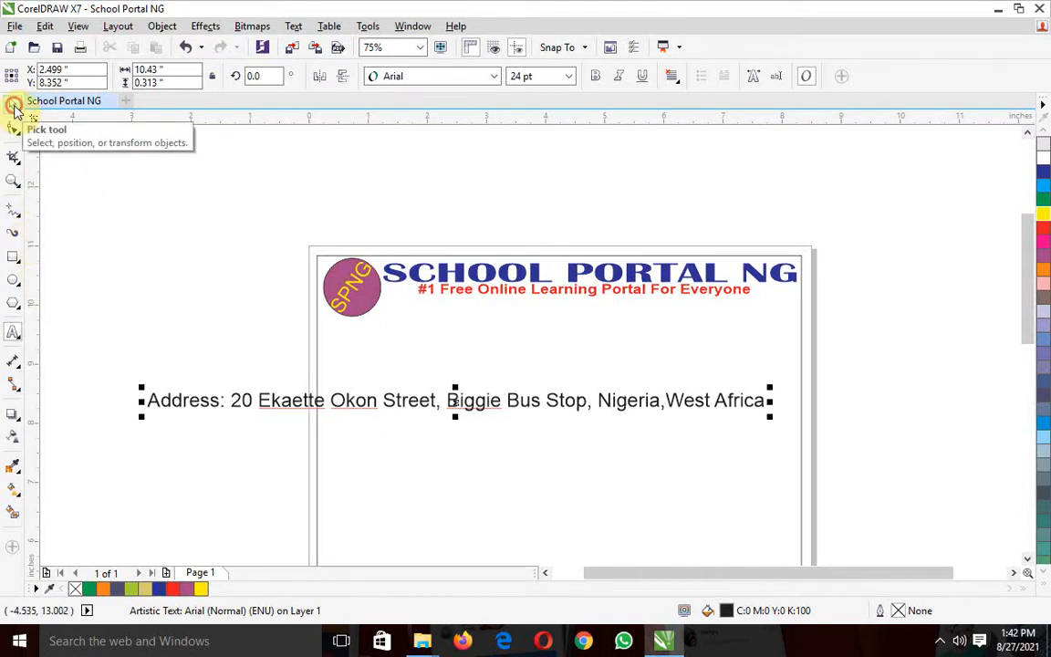
Compress the address line horizontally to about 5.46 inches wide and set its font size to 18 pt
left_click_drag(142, 400, 437, 401)
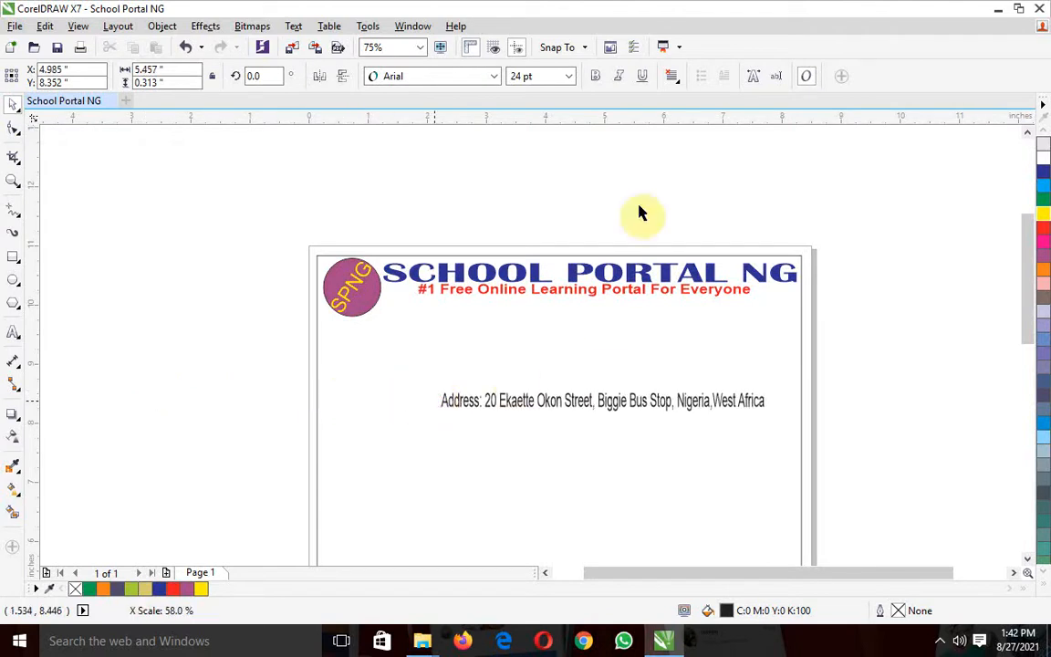
left_click(568, 77)
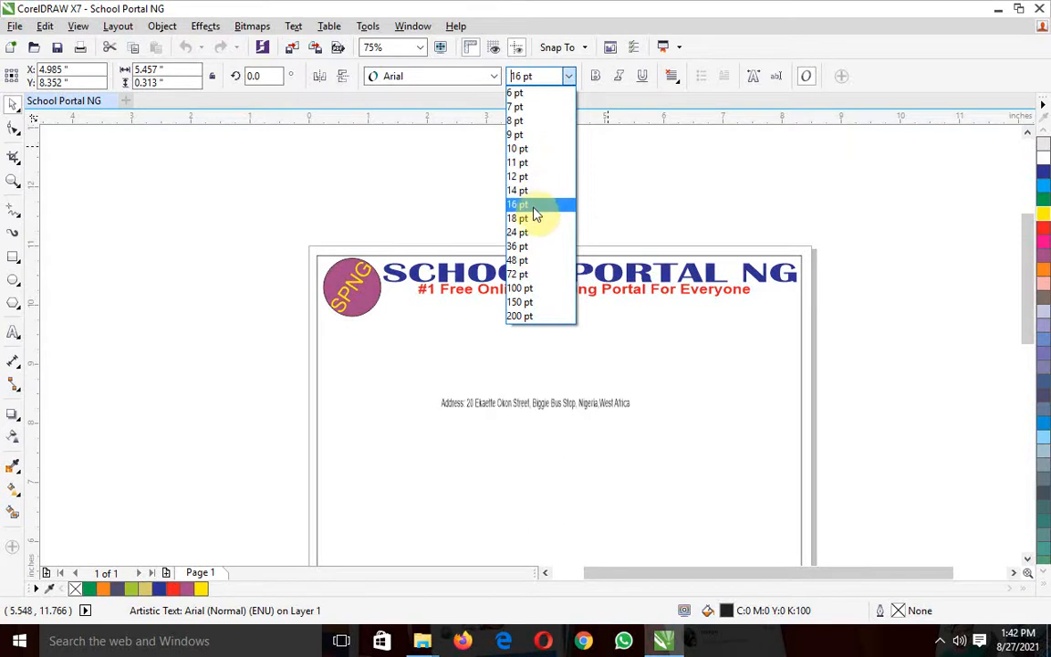
key("Up")
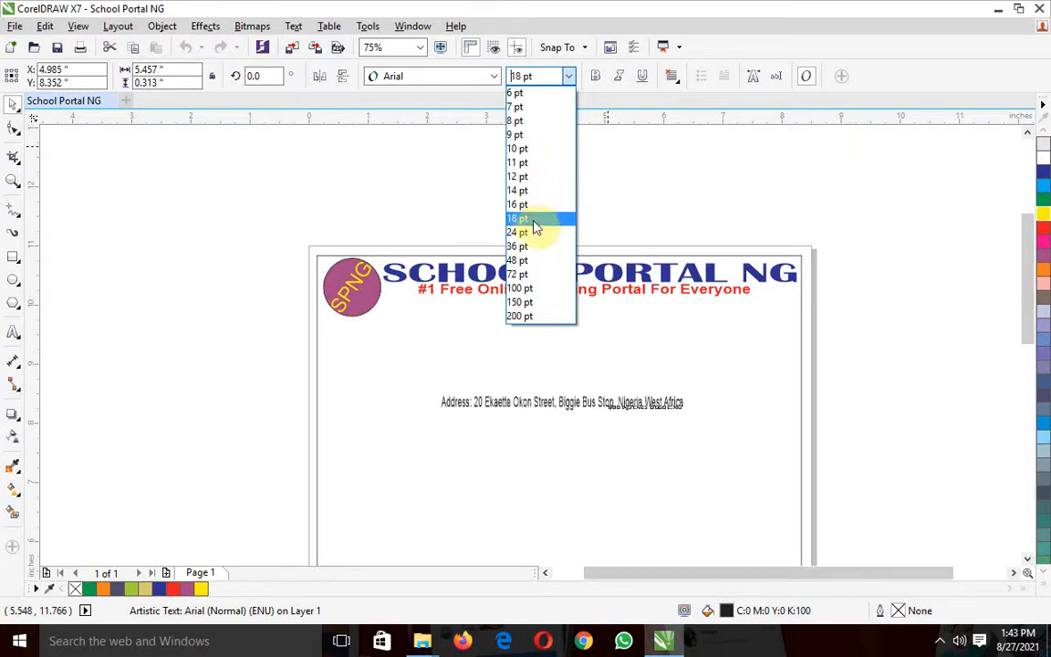
left_click(535, 227)
Place the address line just below the red tagline beside the badge, at about X 3.37, Y 10.01 inches
left_click_drag(558, 399, 504, 305)
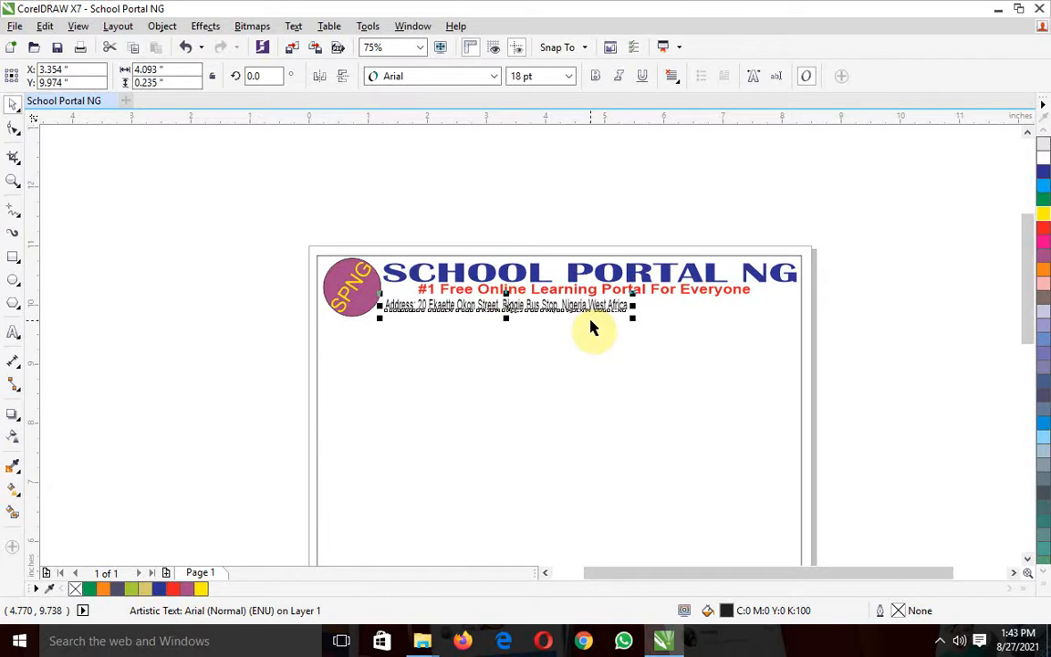
left_click(415, 47)
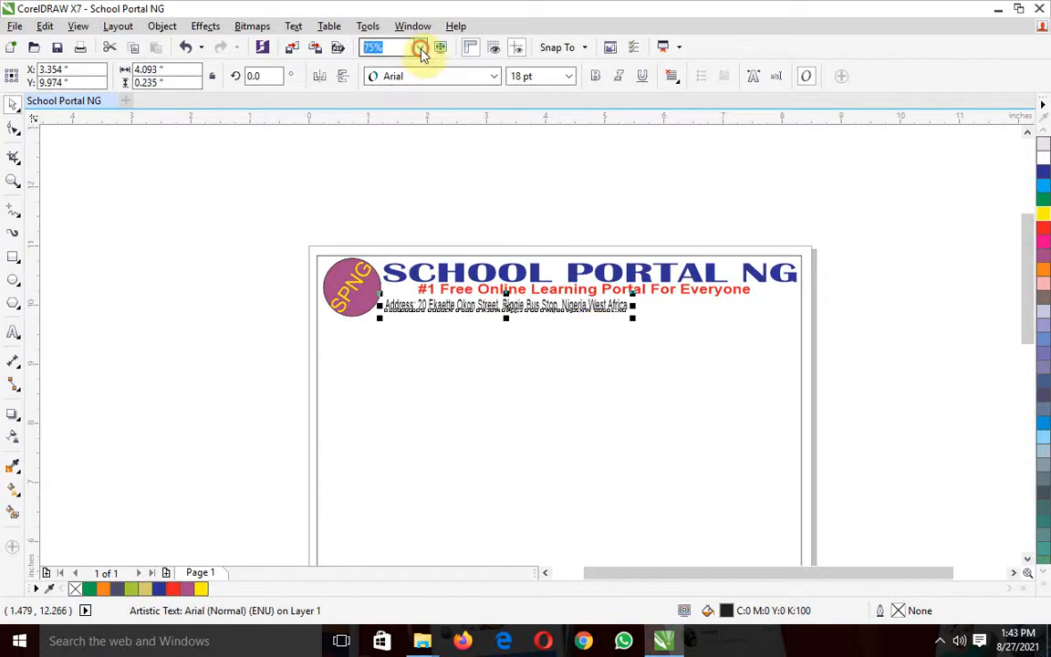
left_click(421, 50)
left_click(372, 175)
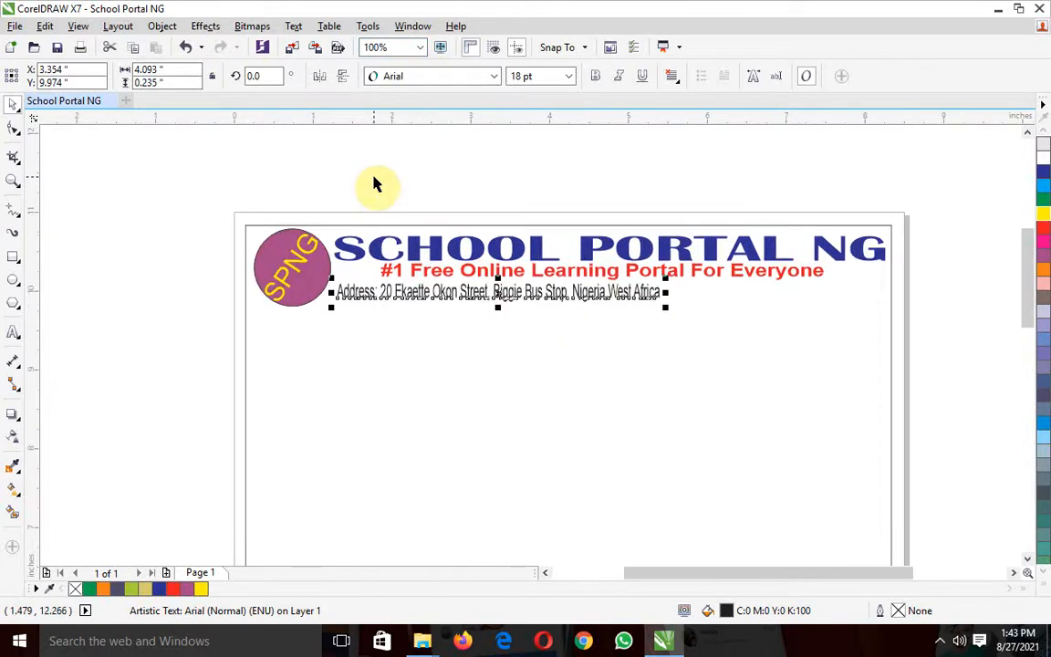
left_click(522, 204)
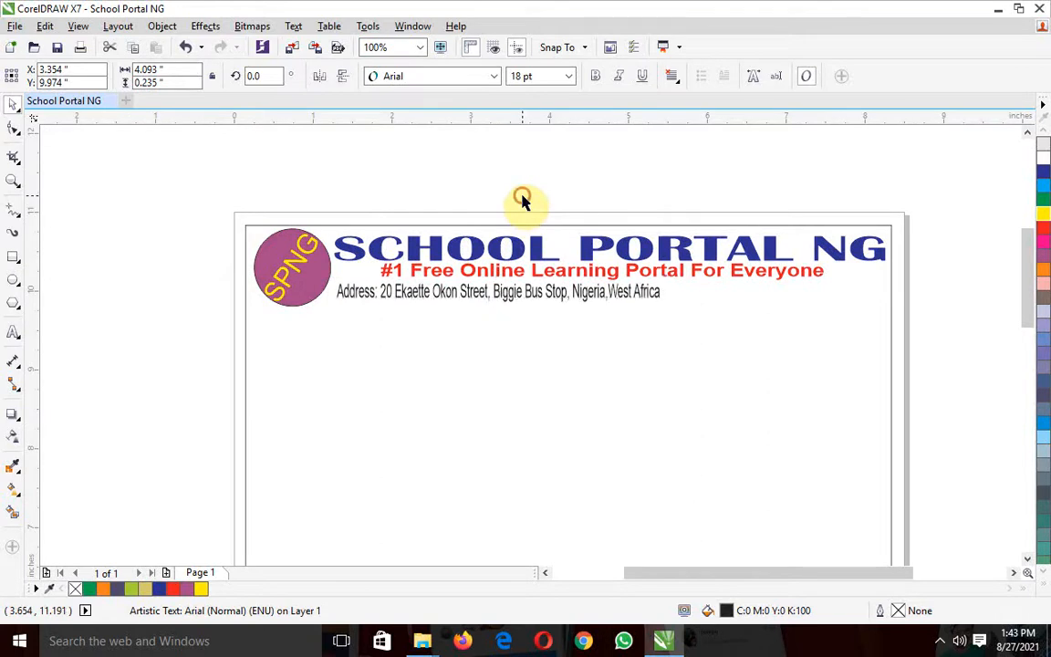
left_click(505, 294)
left_click_drag(505, 294, 504, 291)
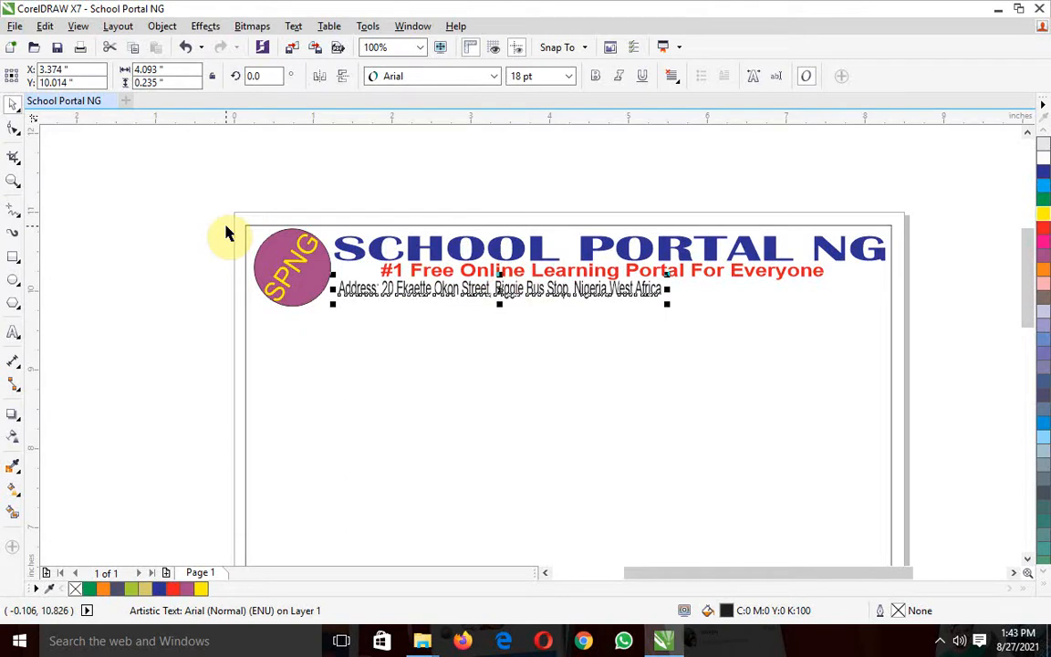
left_click(196, 217)
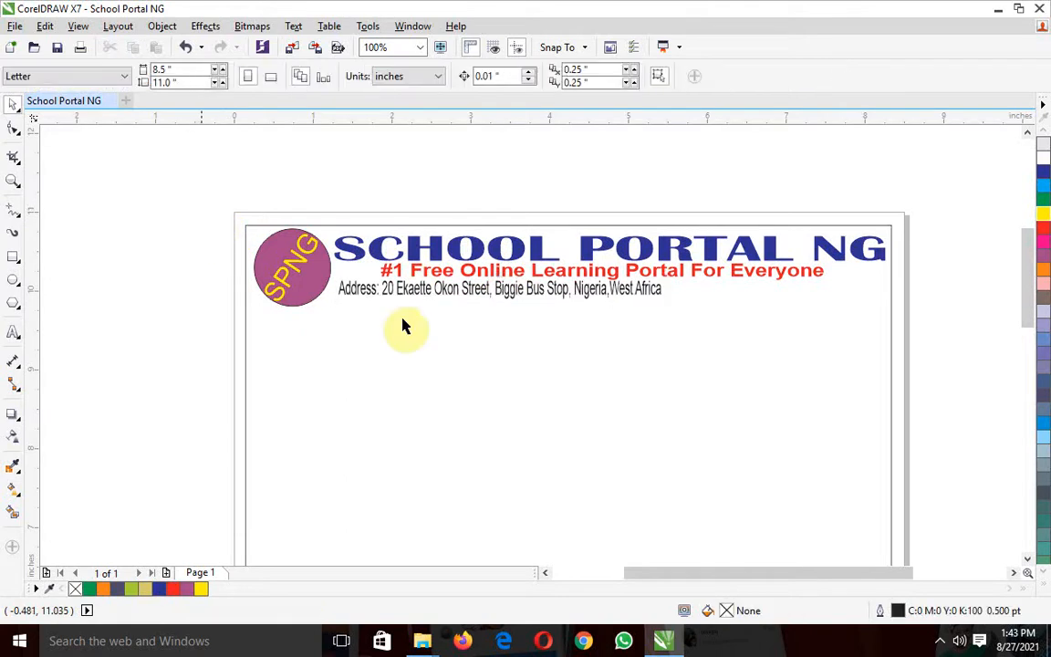
Reposition the address line centred beneath the red tagline, at about X 4.69, Y 10.02 inches
left_click(620, 290)
left_click_drag(620, 290, 618, 293)
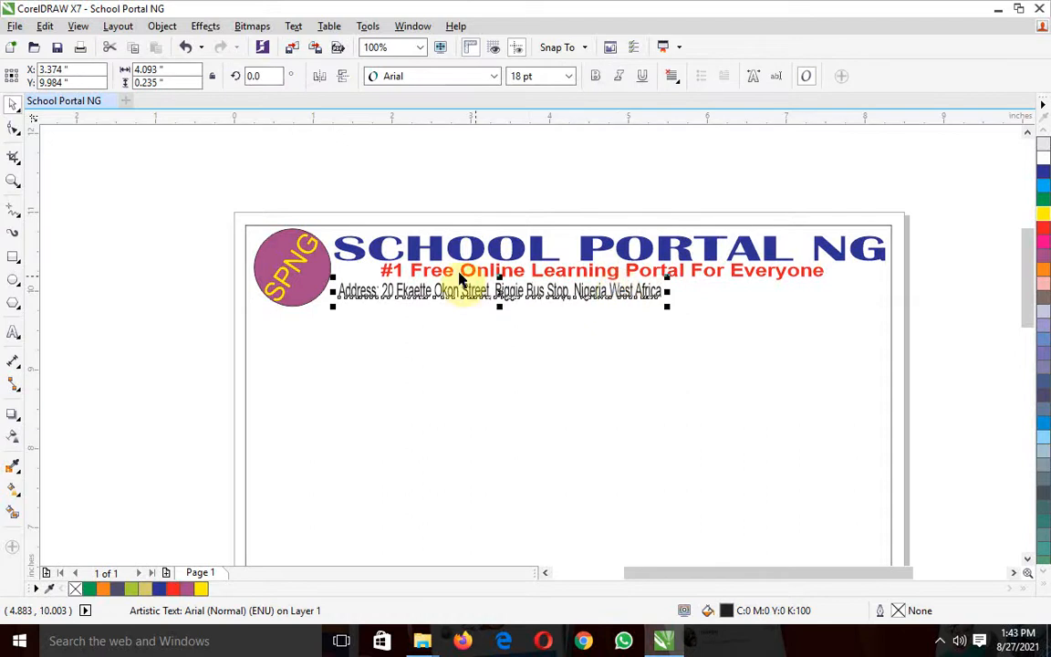
left_click(157, 224)
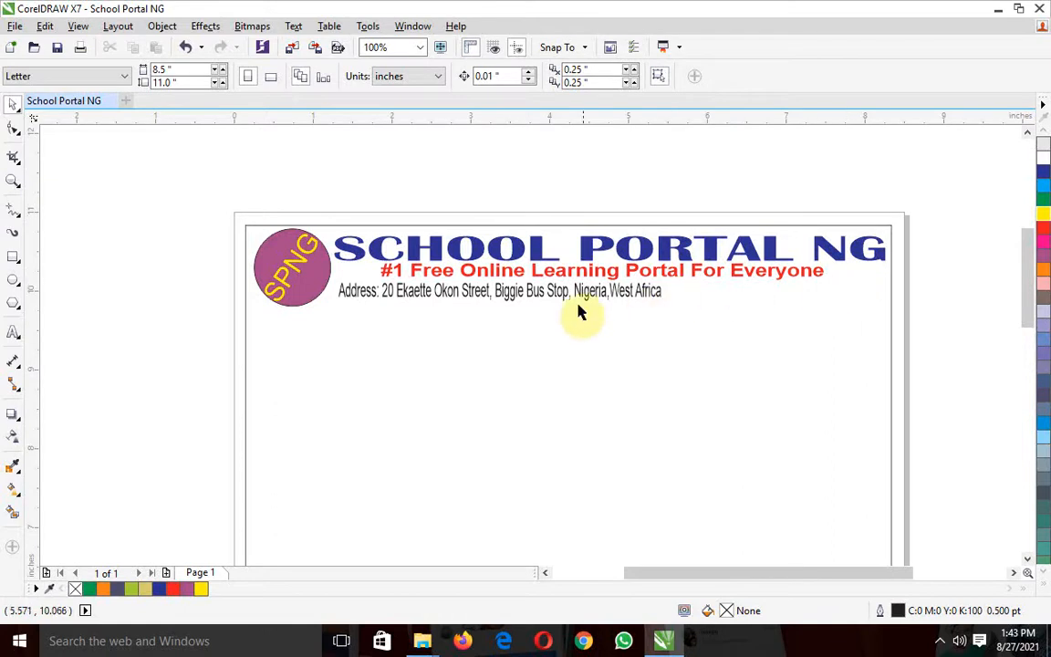
left_click_drag(539, 293, 636, 286)
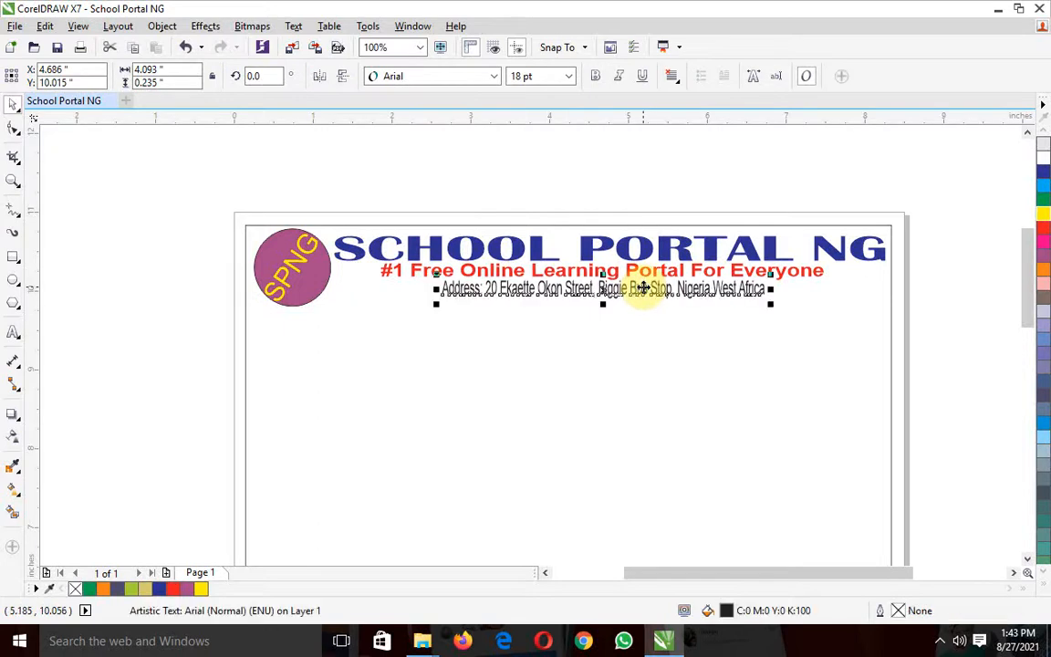
left_click(183, 227)
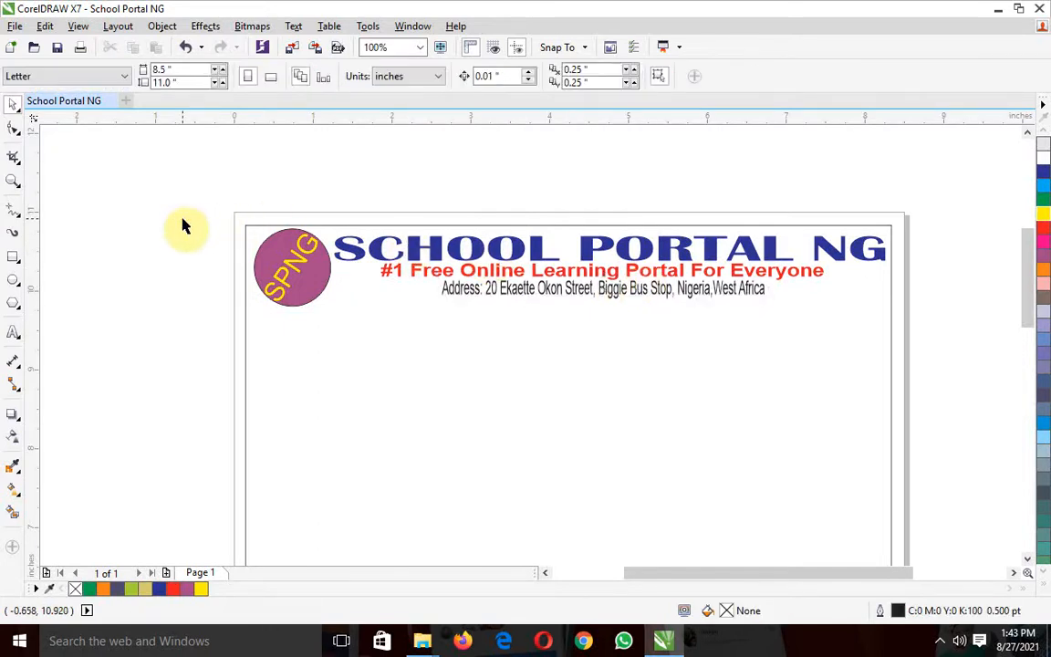
left_click(14, 334)
left_click(104, 422)
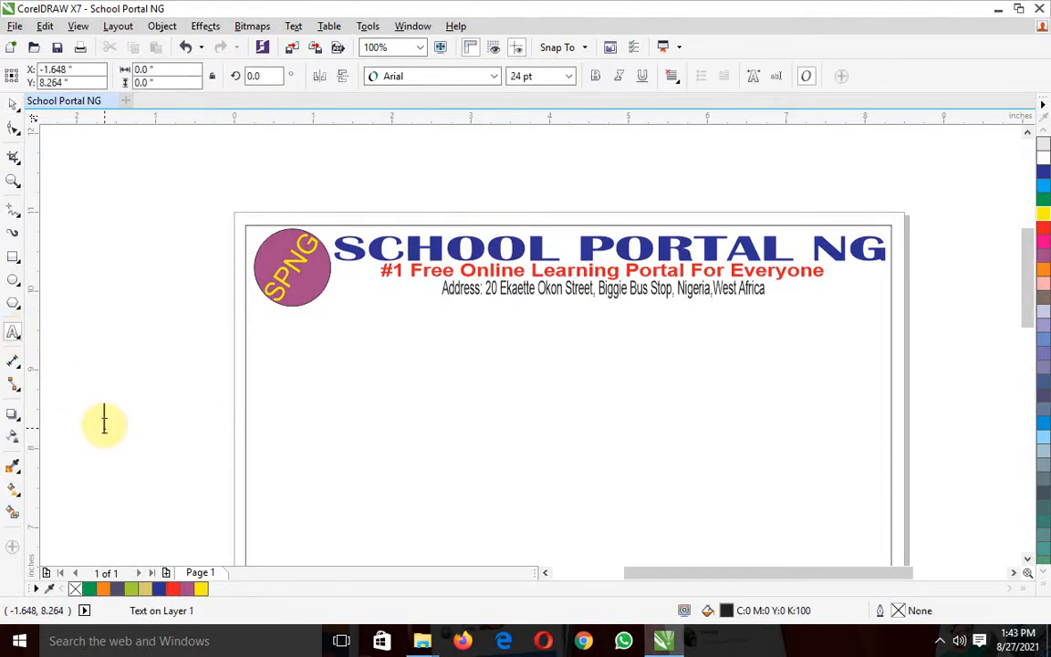
type("Websi")
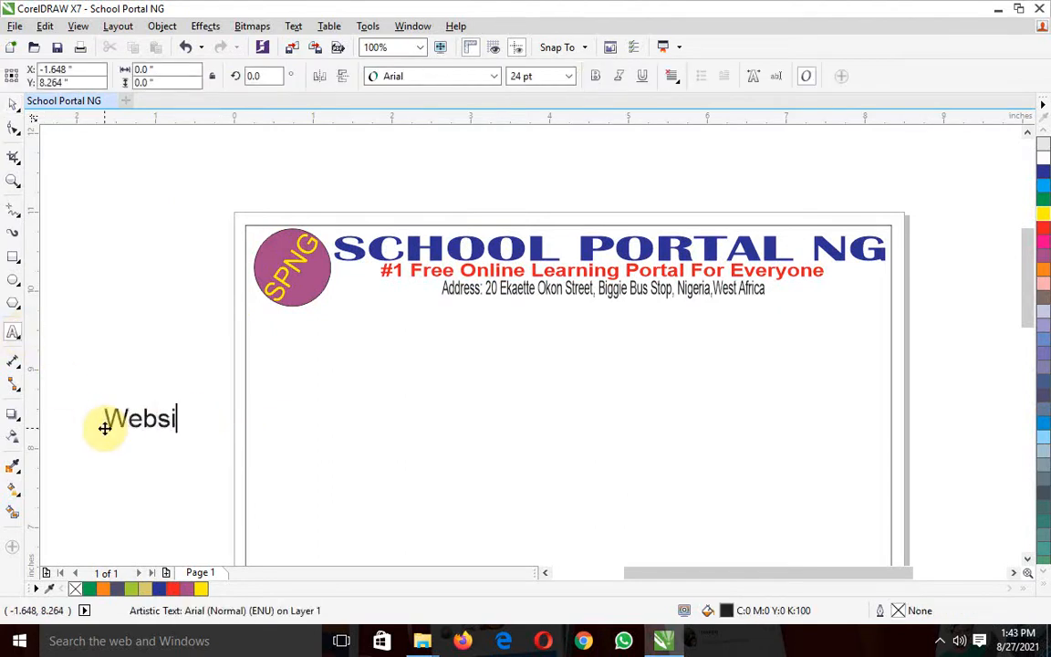
type("te: https")
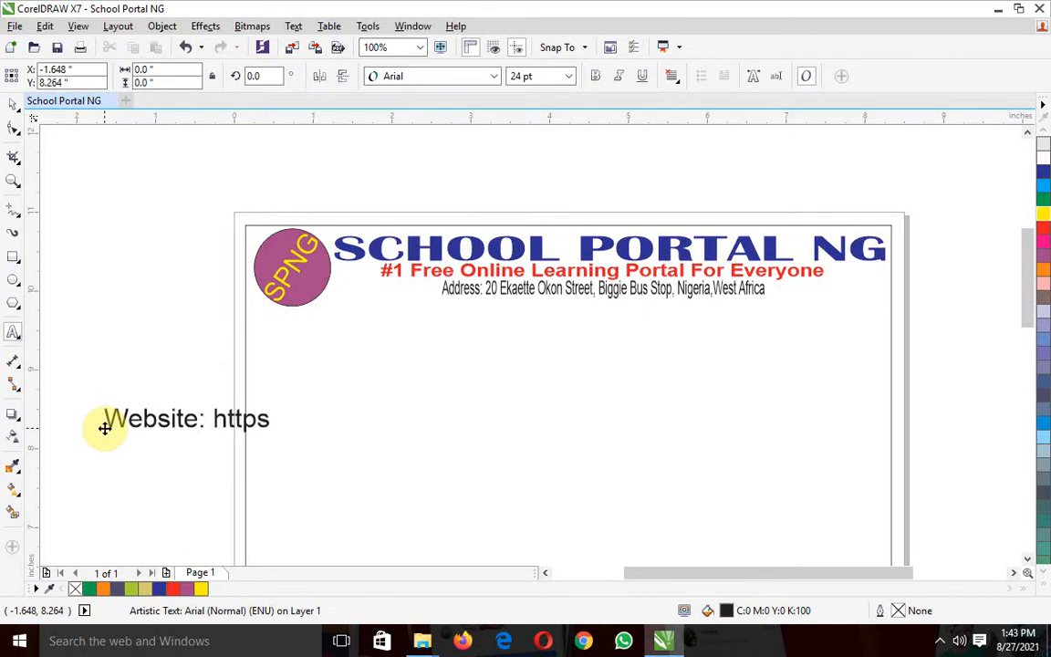
type(":")
type("//schoo")
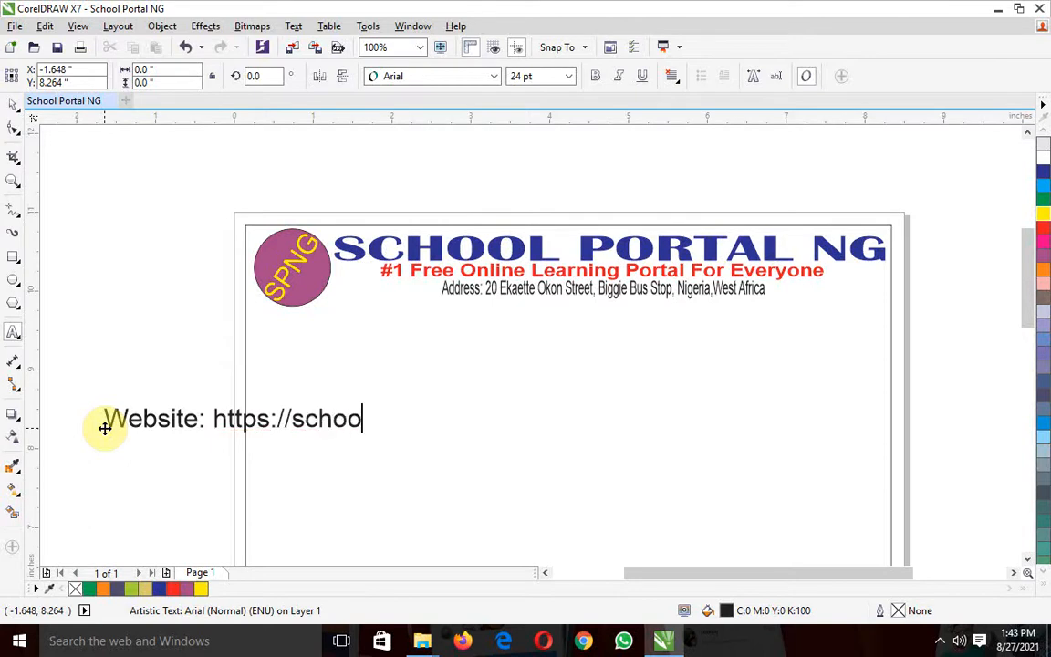
type("lporta")
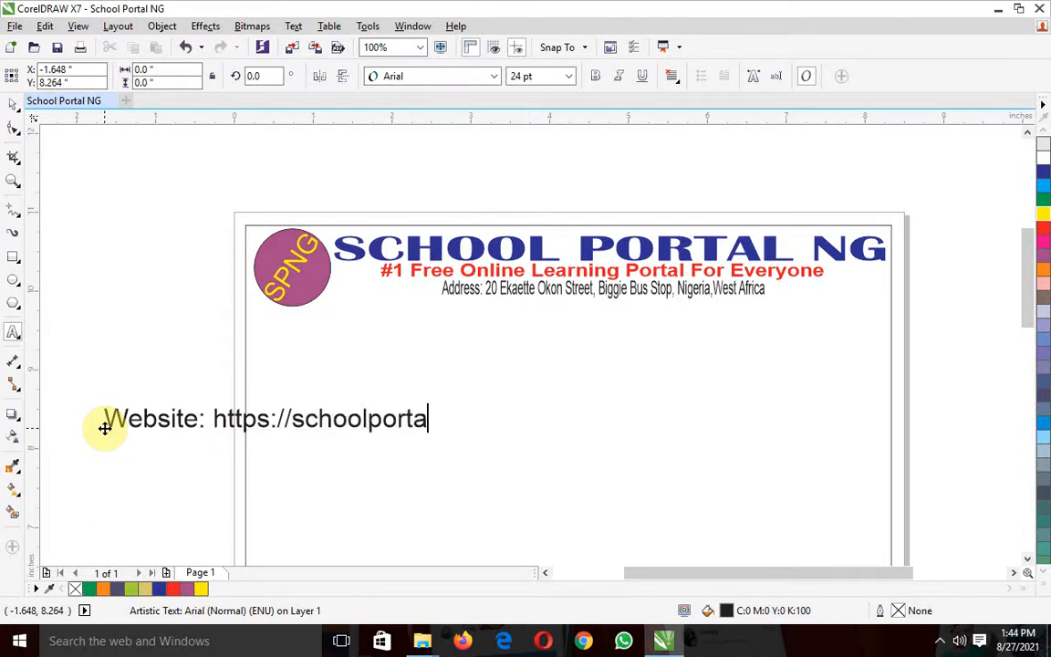
type("lng.com")
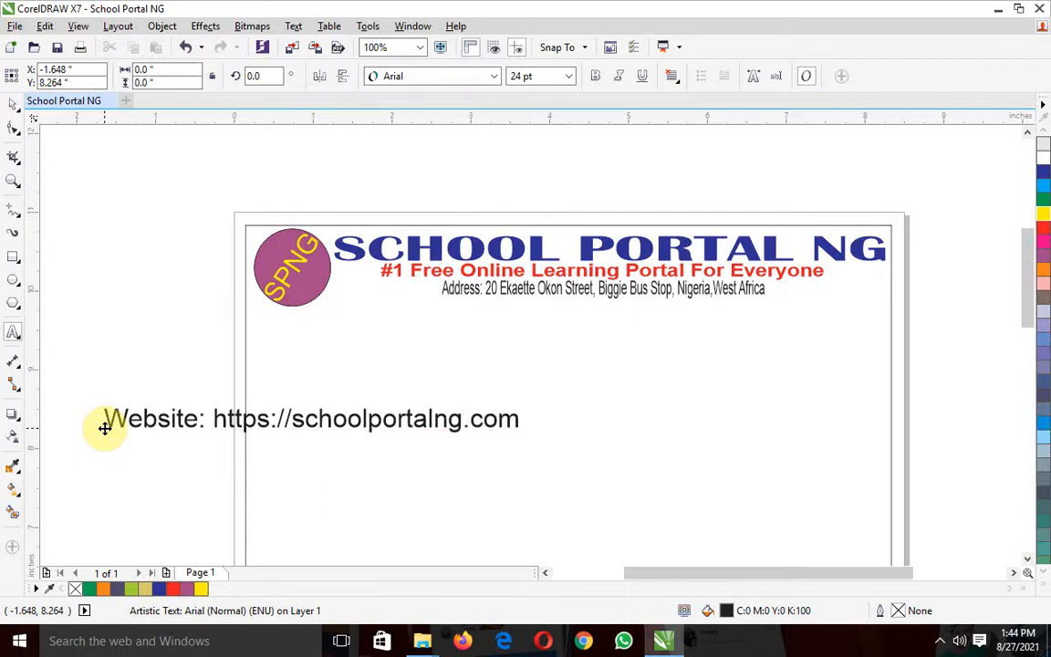
Move the website line inside the page frame, to about X 3.31, Y 8.24 inches
key("Escape")
left_click(13, 108)
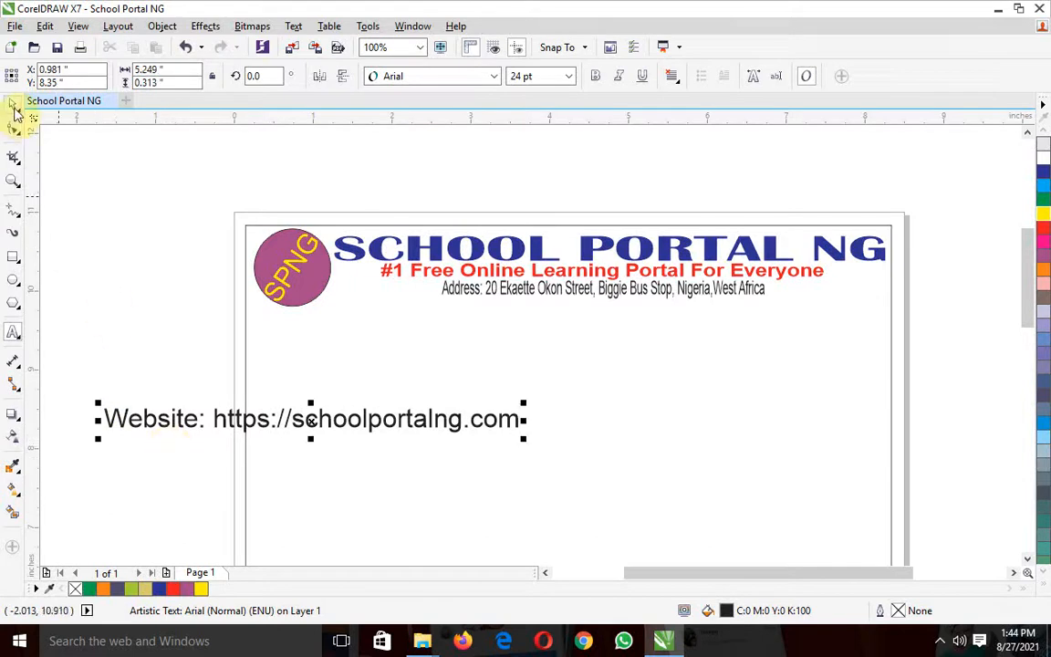
left_click(159, 352)
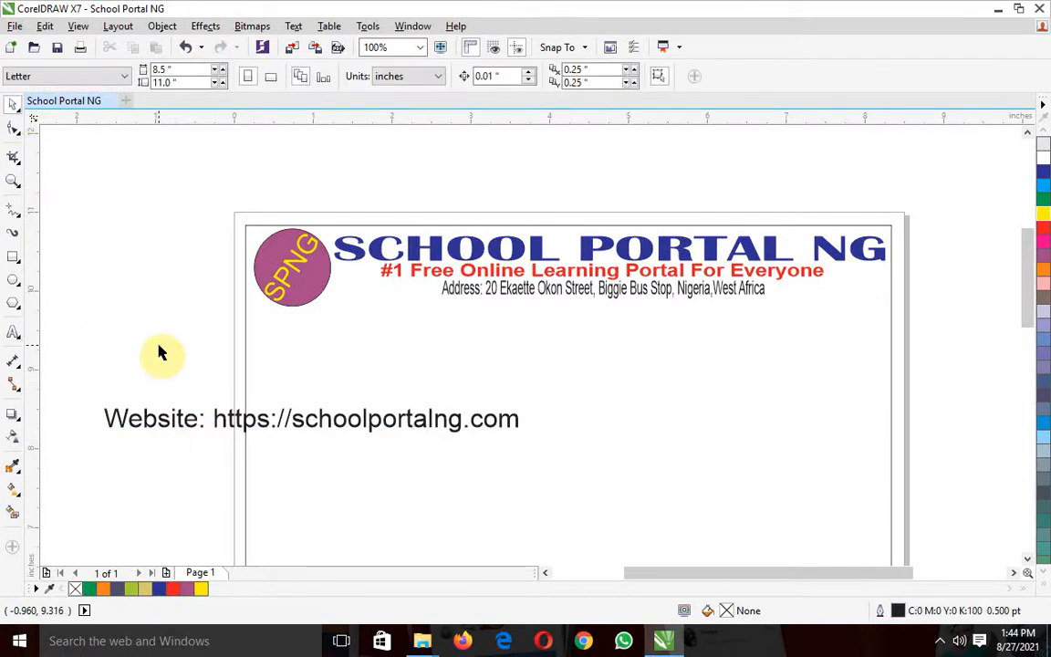
left_click(264, 422)
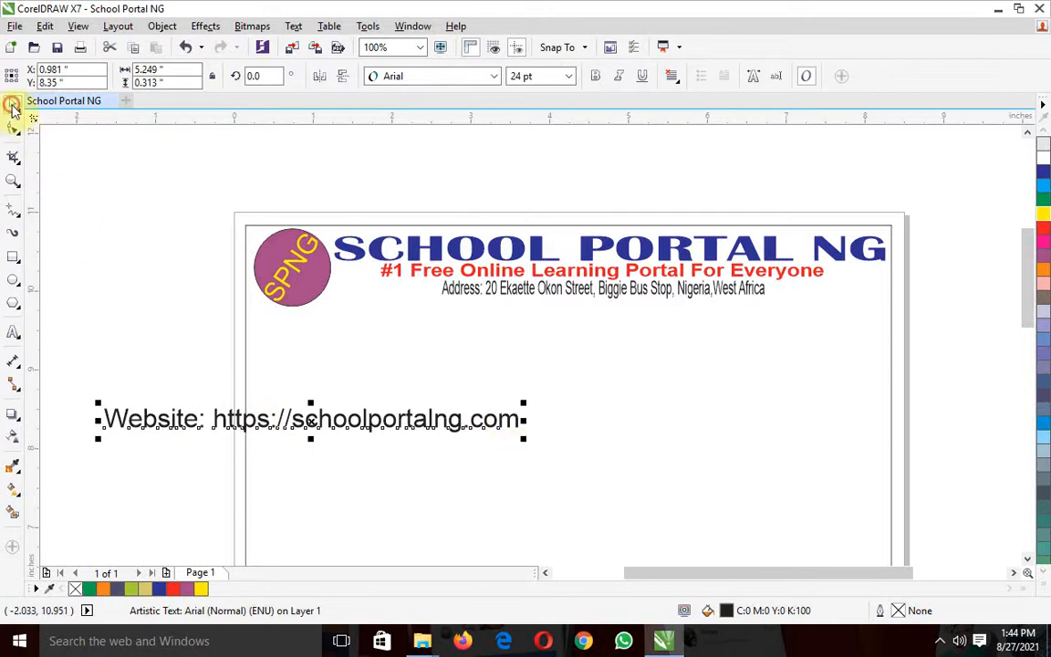
left_click_drag(305, 422, 492, 427)
left_click(328, 429)
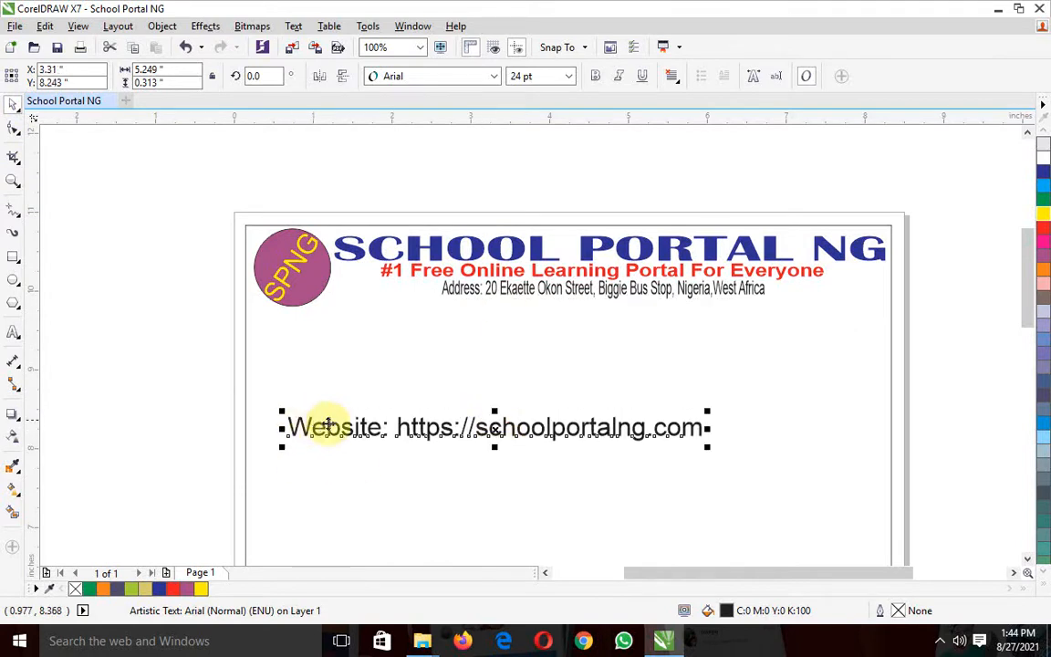
Scale the website line down to about 2.8 inches wide and place it beneath the address line, at about X 2.61, Y 9.81 inches
left_click_drag(282, 411, 332, 422)
left_click(591, 434)
left_click_drag(591, 434, 458, 312)
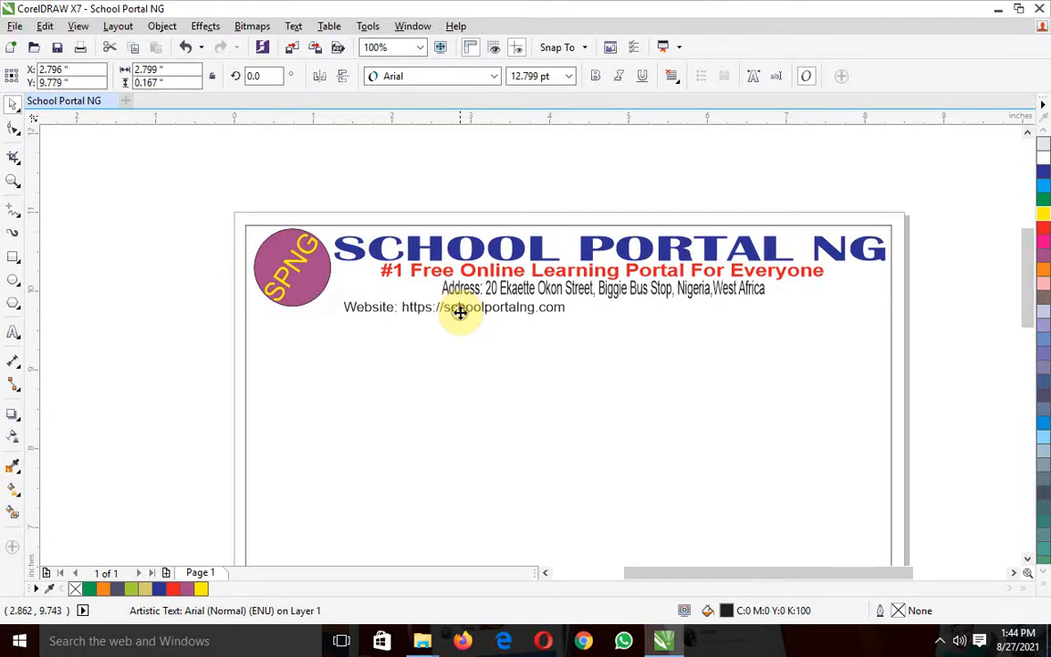
left_click(163, 311)
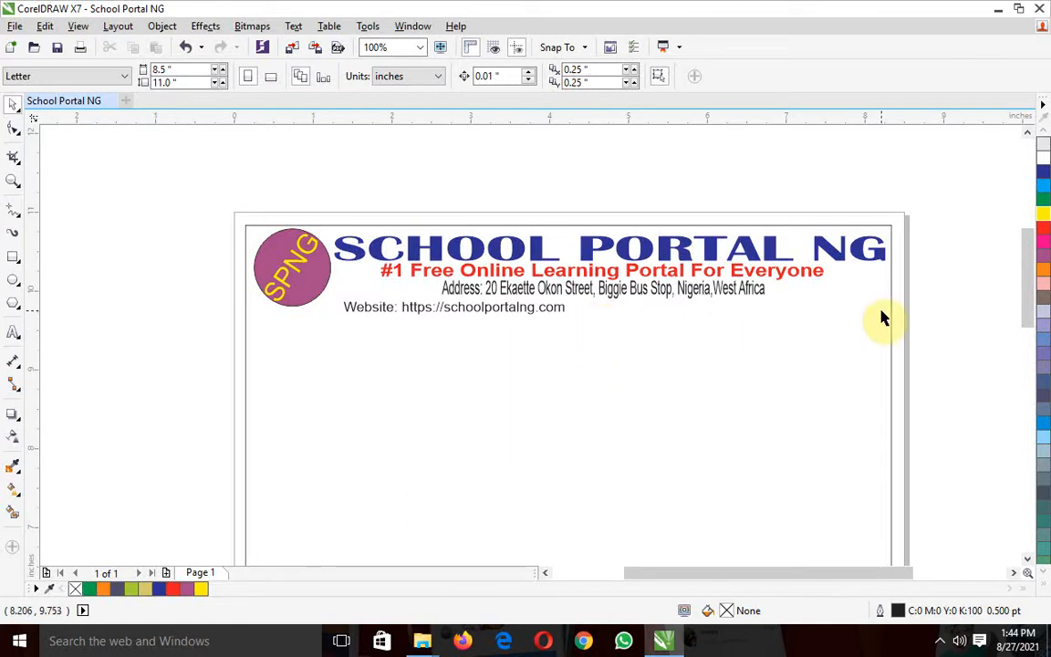
left_click_drag(526, 318, 510, 311)
left_click(111, 263)
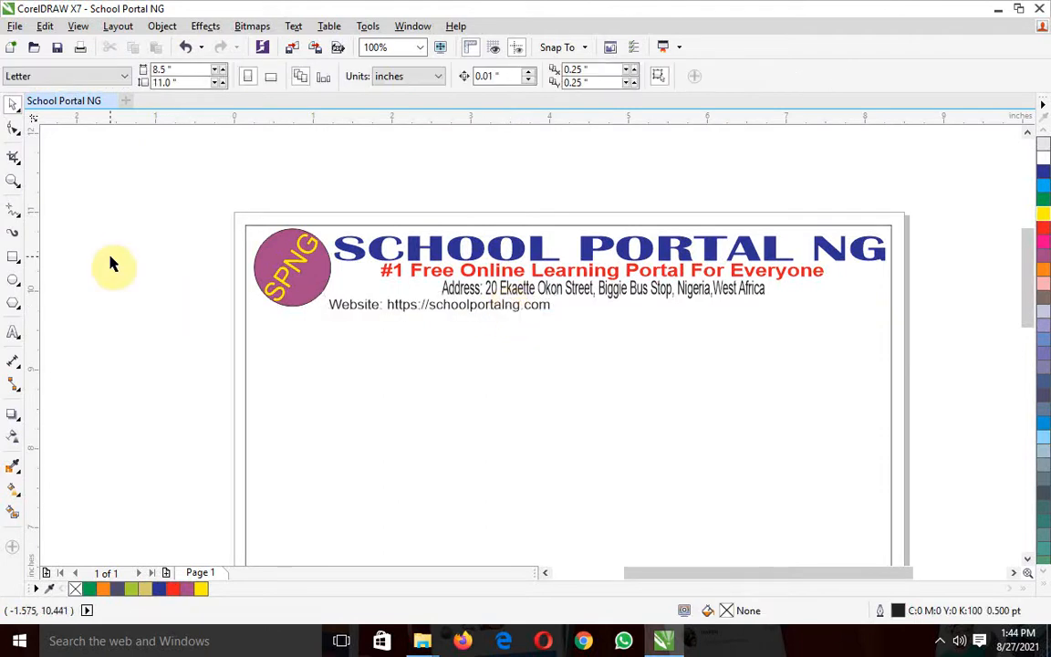
Add a 24 pt Arial text line reading "Tel:" followed by the contact phone number, starting left of the page
left_click(11, 333)
left_click(108, 360)
type("Tel:")
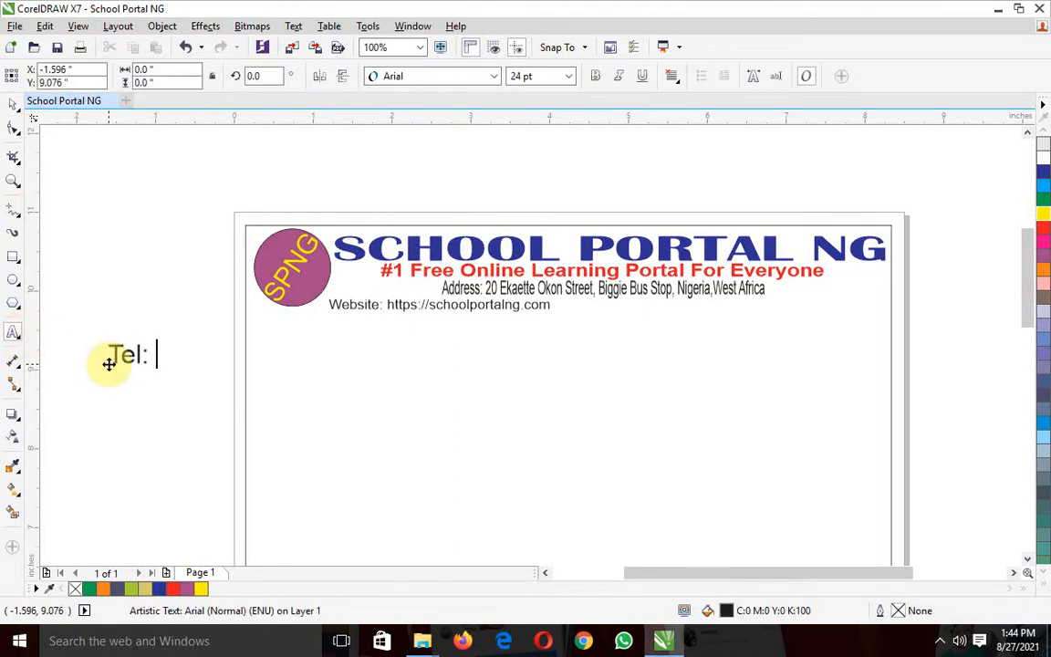
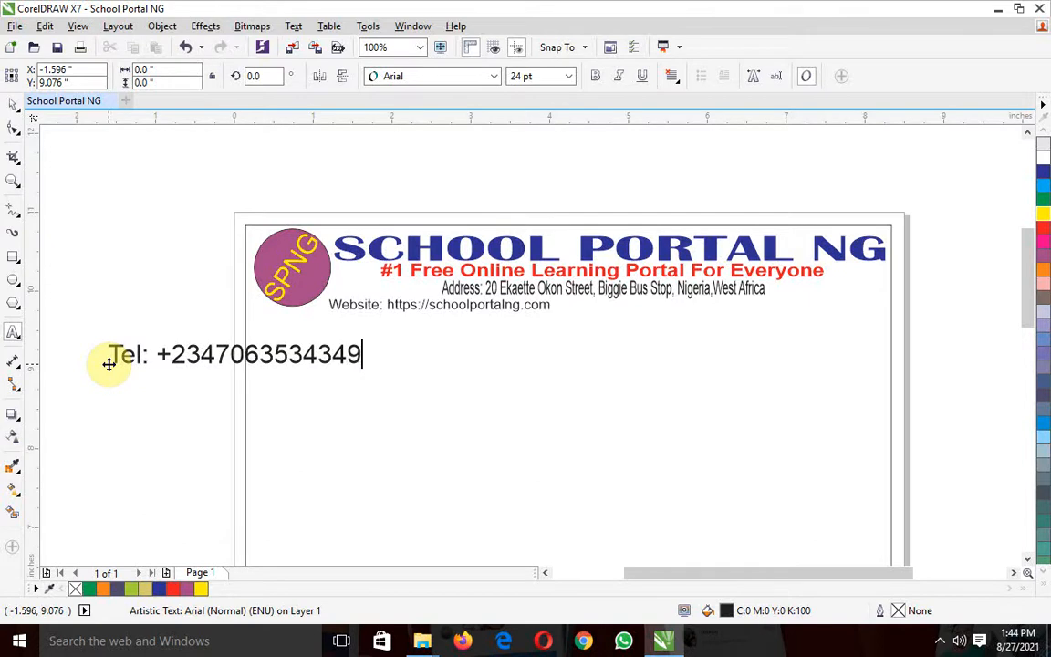
key("ctrl+space")
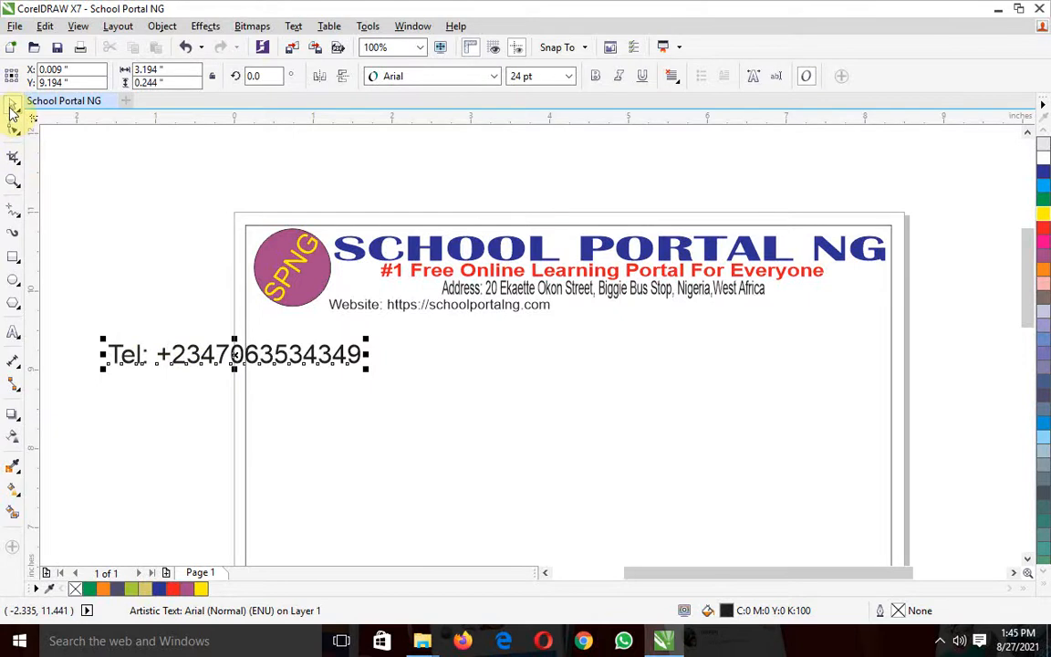
Scale the telephone line down to about 1.26 inches wide and place it just after the website line, at about X 4.74, Y 9.82 inches
left_click_drag(104, 341, 127, 345)
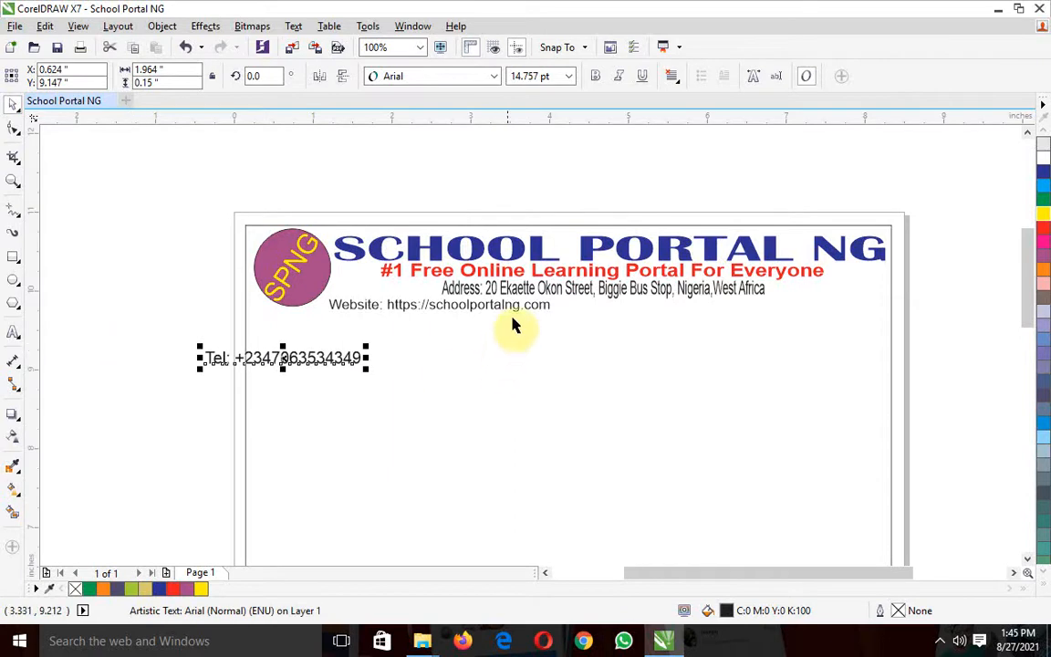
left_click_drag(282, 357, 115, 364)
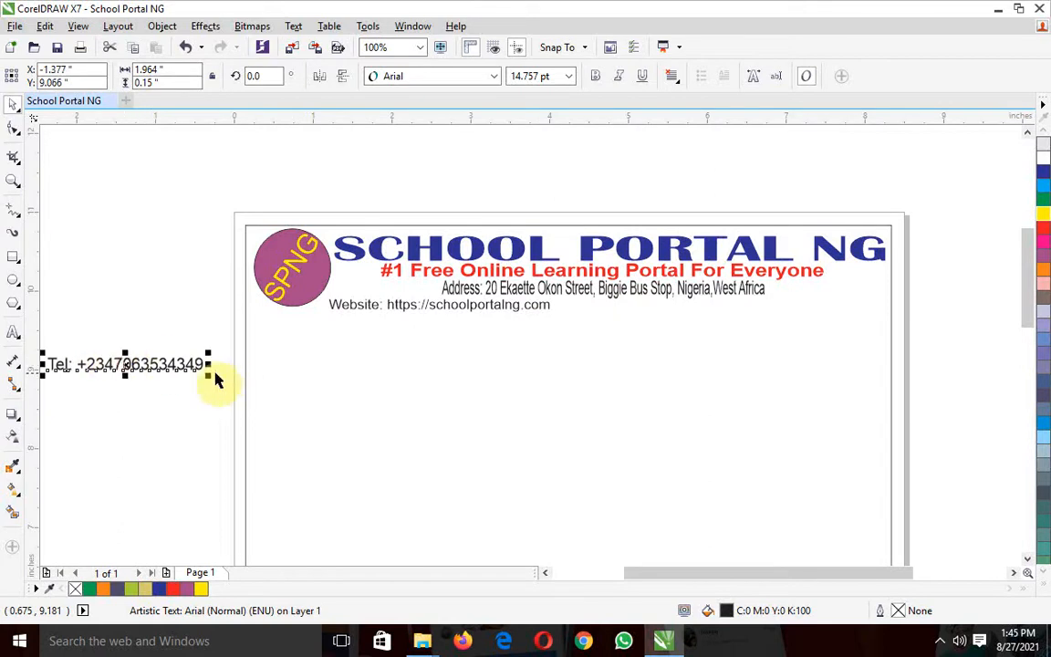
left_click_drag(208, 377, 603, 307)
left_click(125, 304)
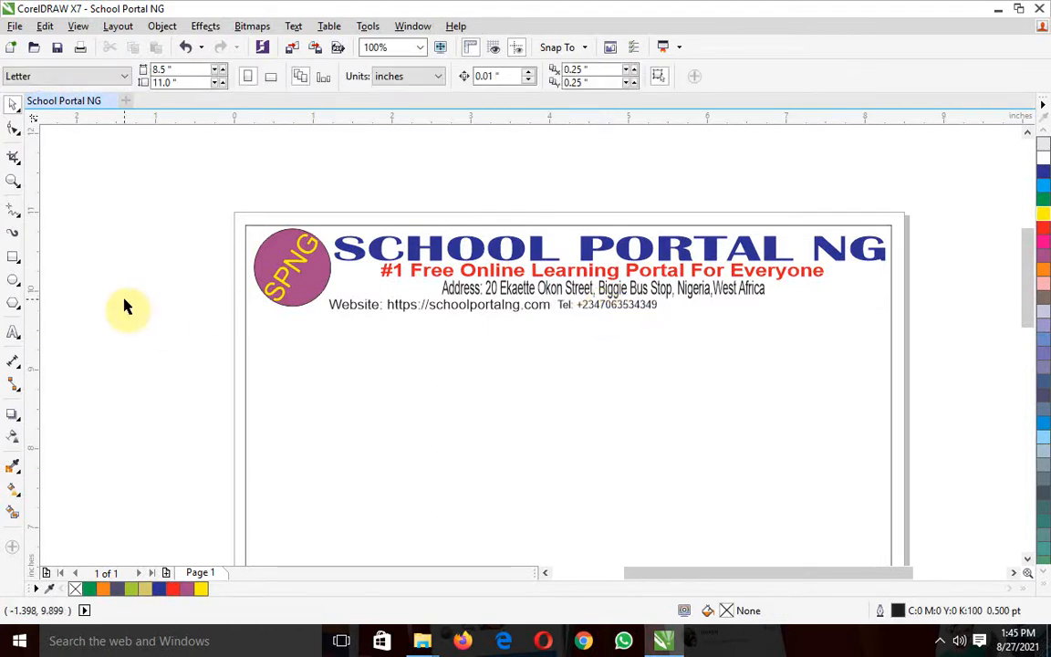
Add a 24 pt Arial text line reading "Email:" followed by the contact e-mail address, starting left of the page
left_click(11, 334)
left_click(116, 383)
type("Email")
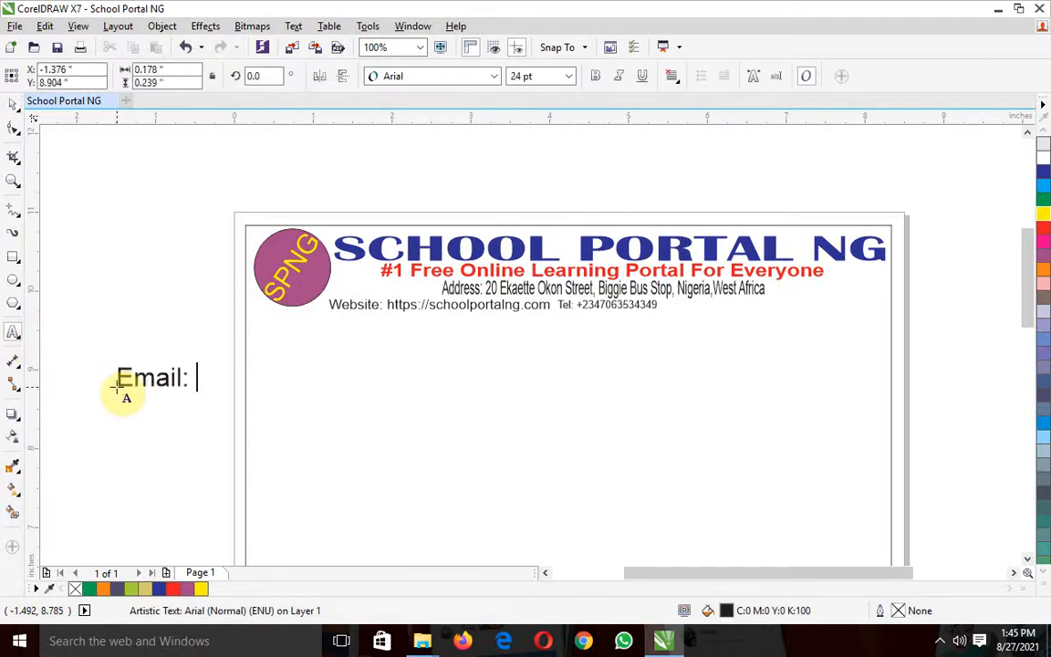
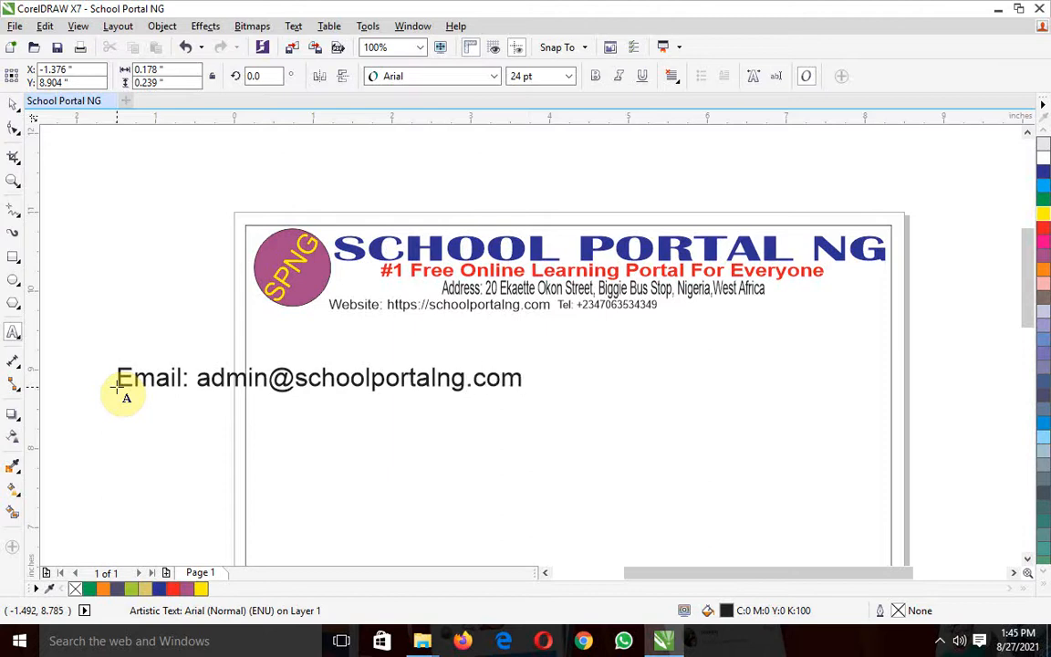
key("ctrl+space")
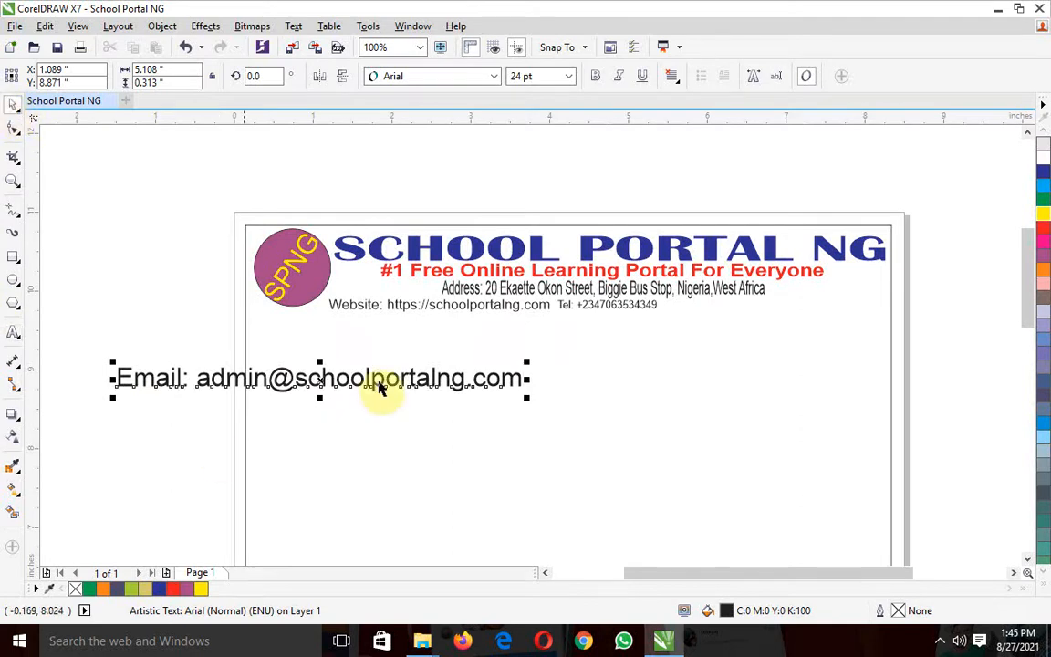
Scale the email line down to about 2.43 inches wide and place it after the telephone line, at about X 6.80, Y 9.82 inches
left_click_drag(112, 396, 163, 383)
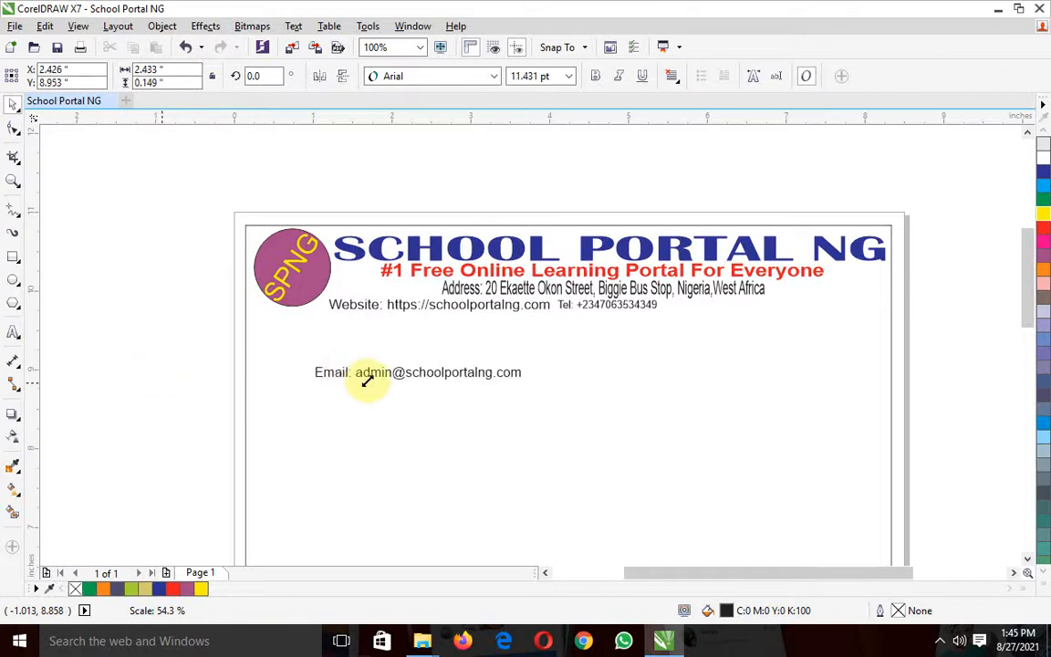
left_click_drag(404, 374, 750, 308)
Nudge the telephone line slightly toward the email line, to about X 4.75 inches
left_click(644, 307)
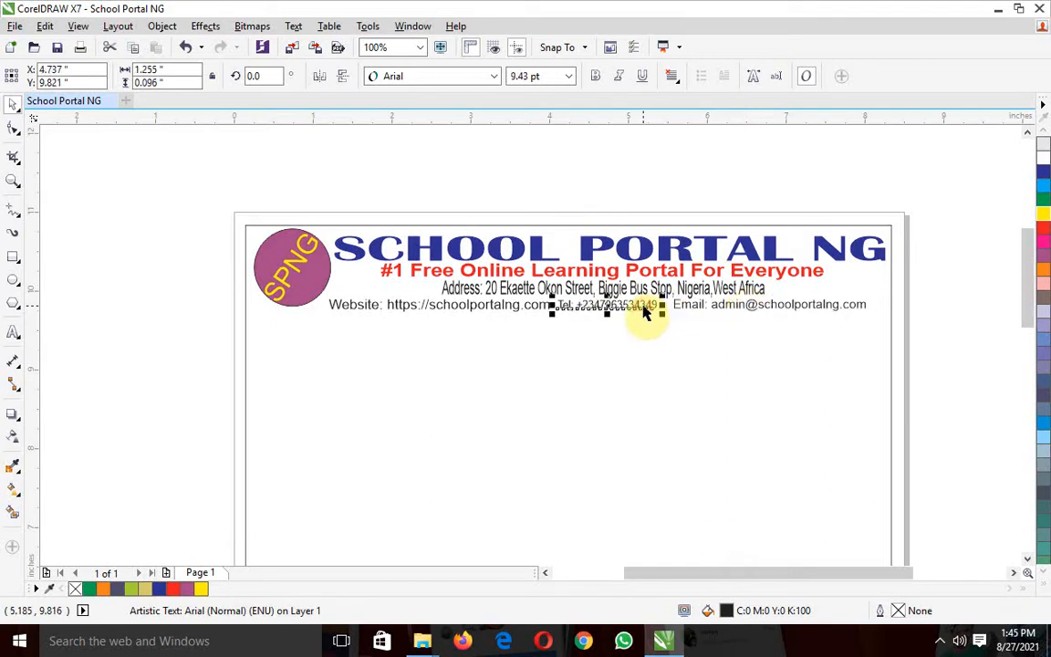
left_click_drag(644, 306, 645, 306)
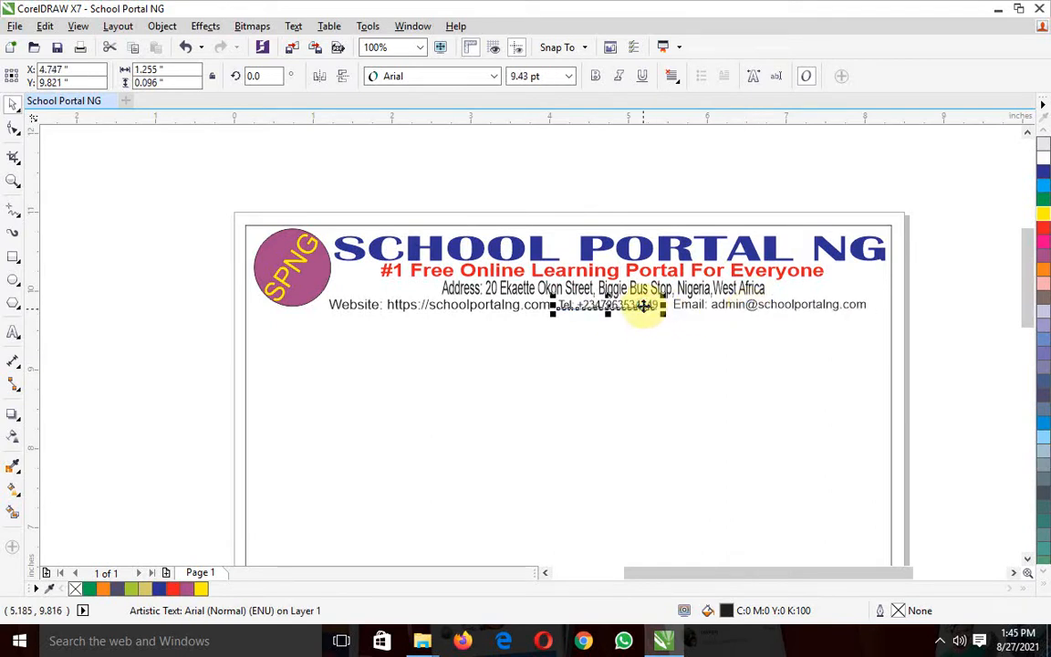
left_click(178, 285)
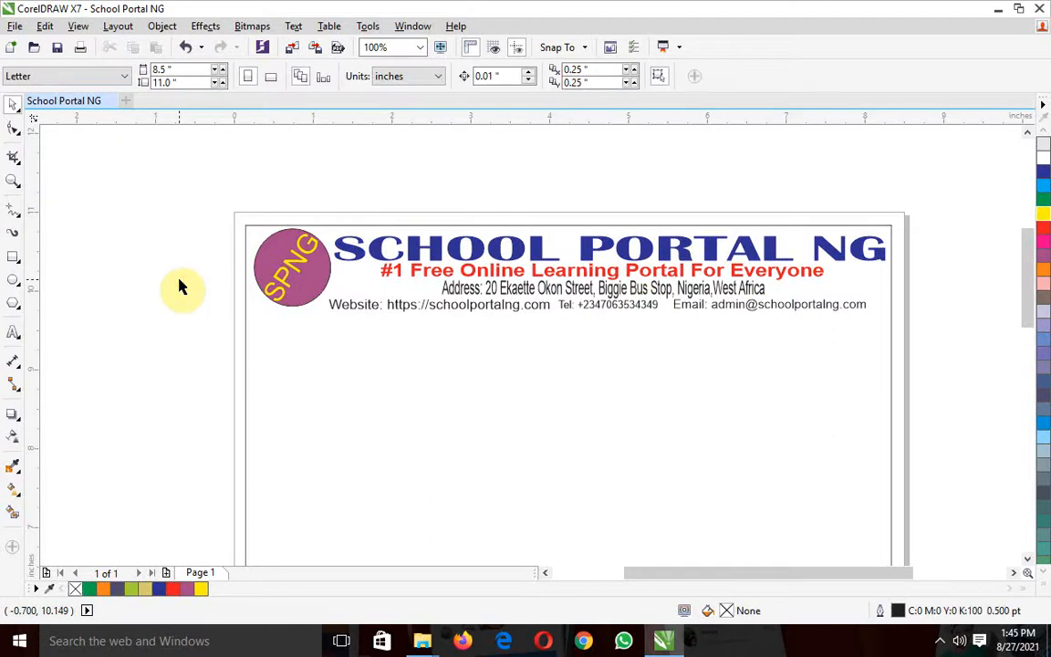
Colour the website line light blue, the telephone line red and the email line orange
left_click(469, 310)
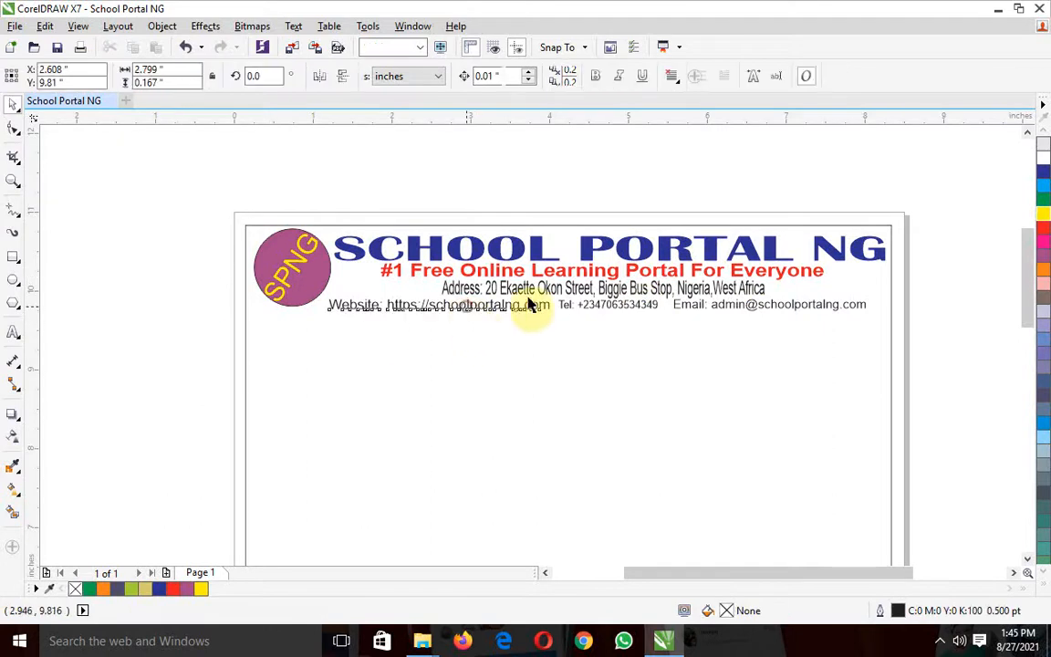
left_click(1042, 183)
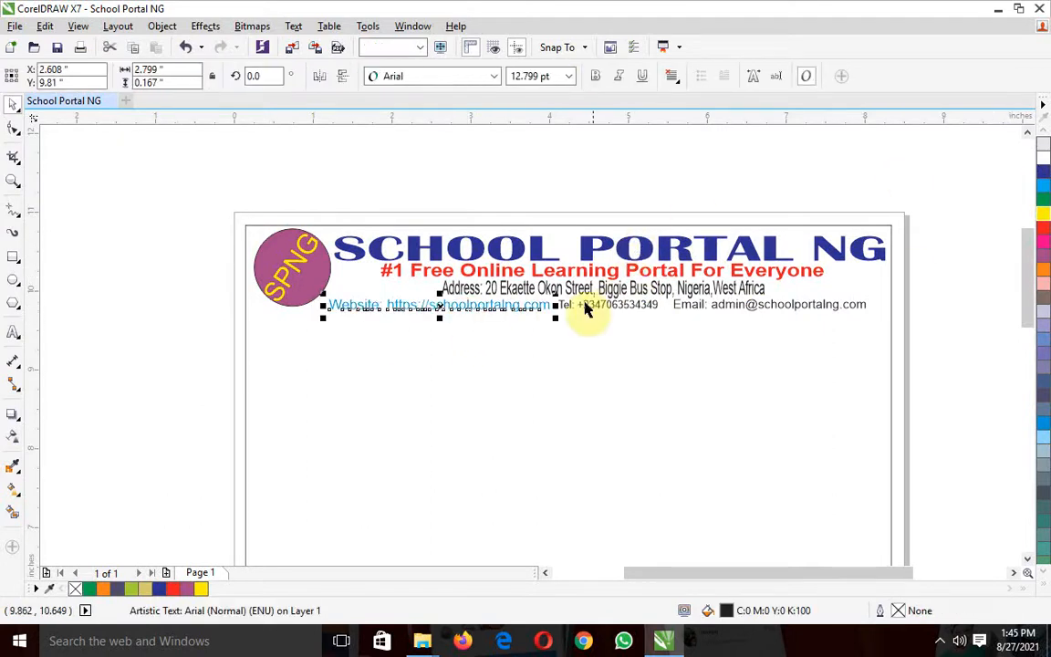
left_click(584, 308)
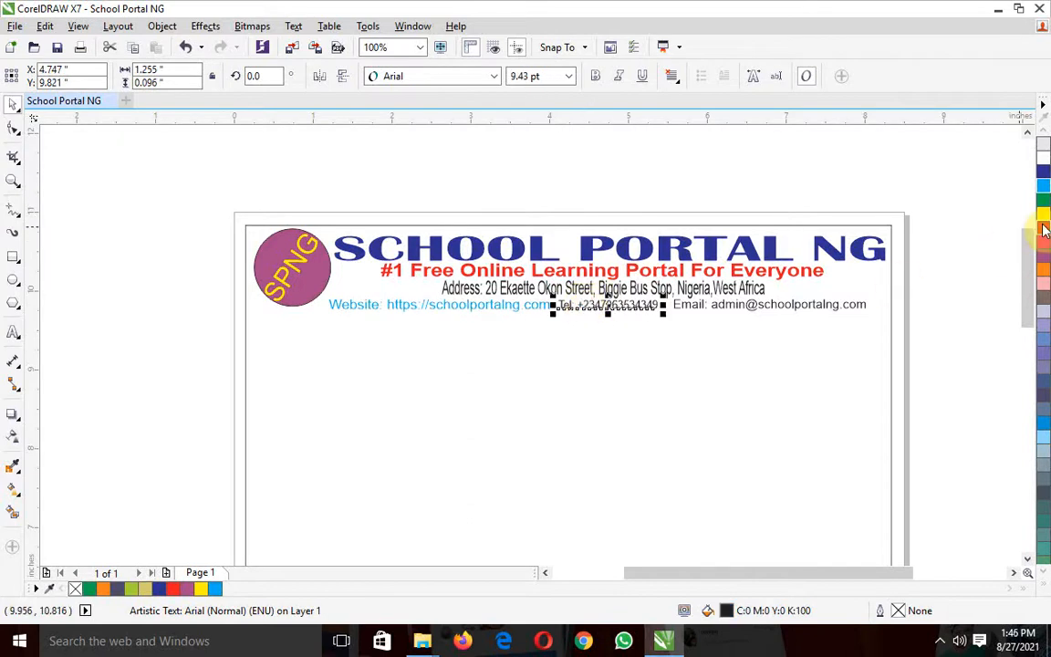
left_click(1044, 231)
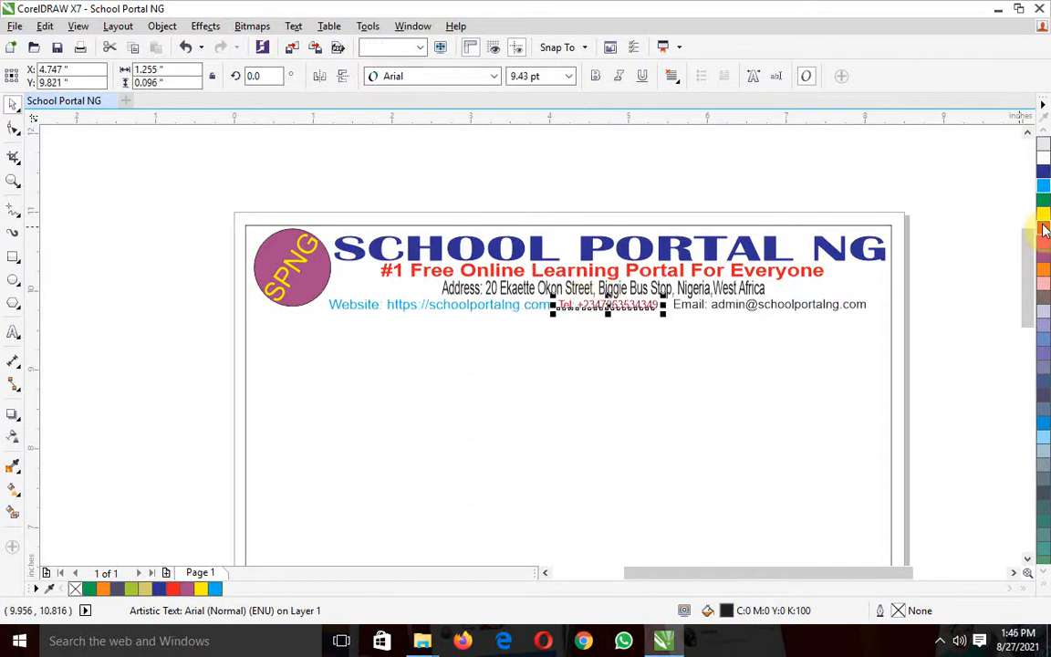
left_click(744, 307)
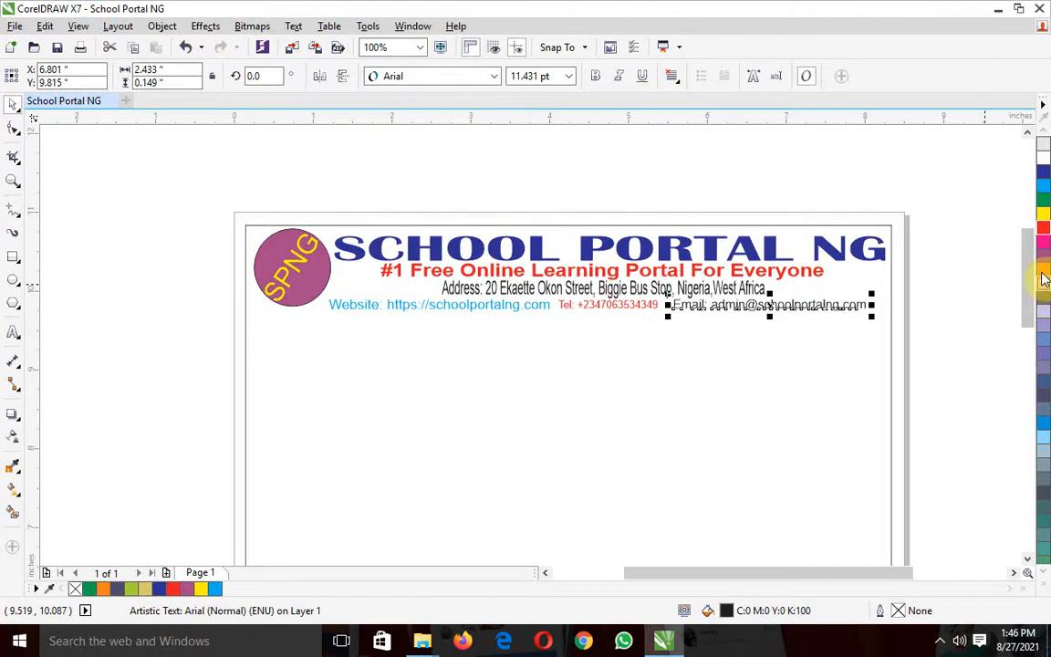
left_click(1042, 273)
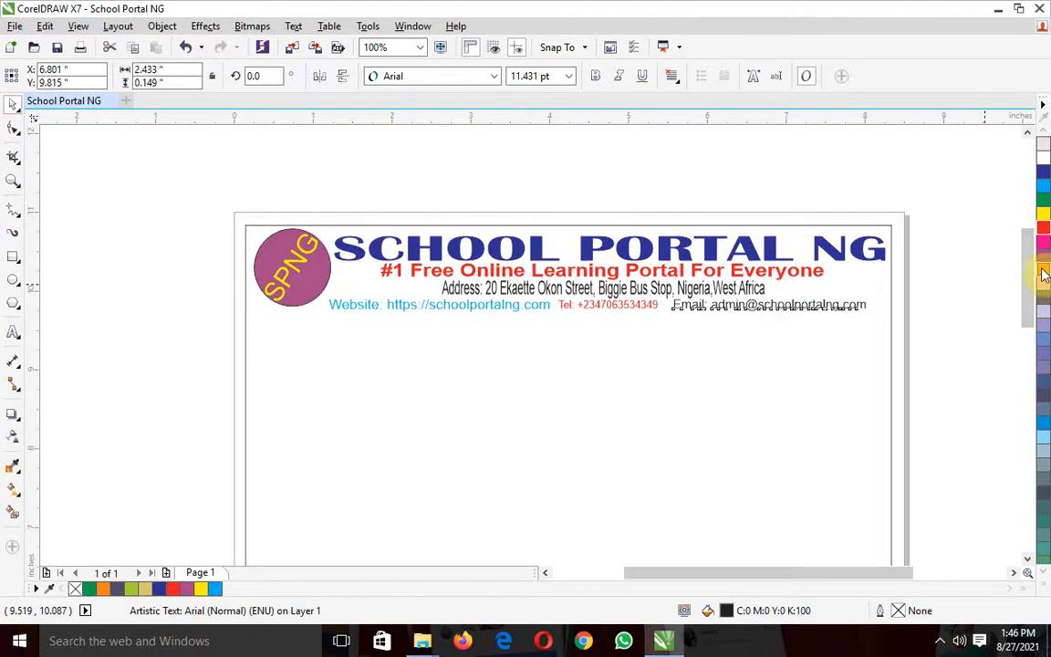
left_click(982, 270)
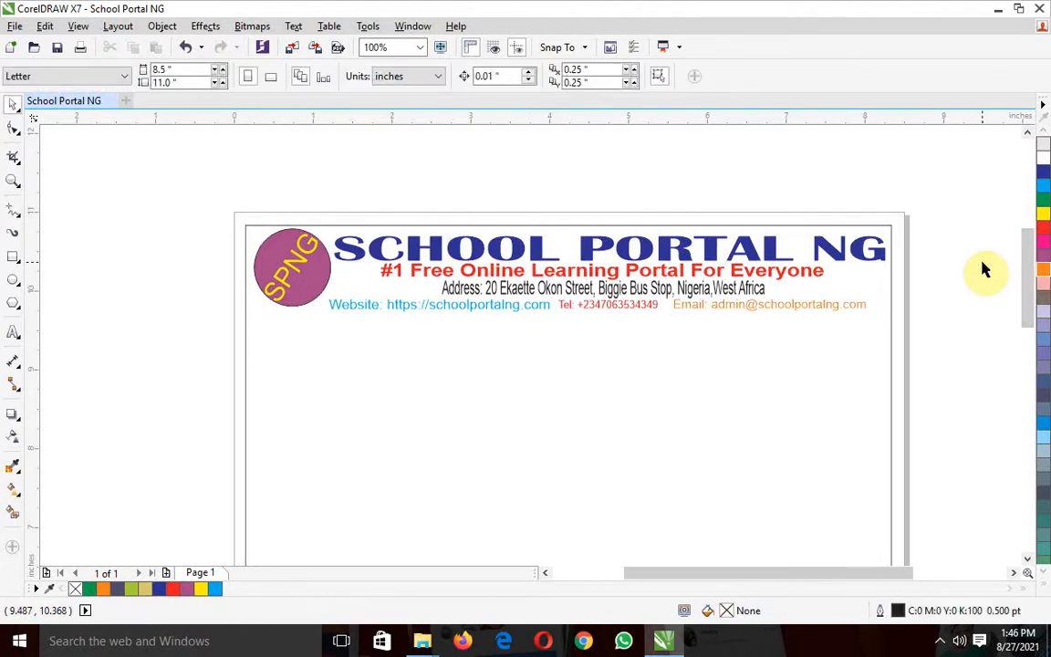
Colour the website, telephone and email lines green (C100 M0 Y100 K0)
left_click(537, 314)
left_click(1043, 199)
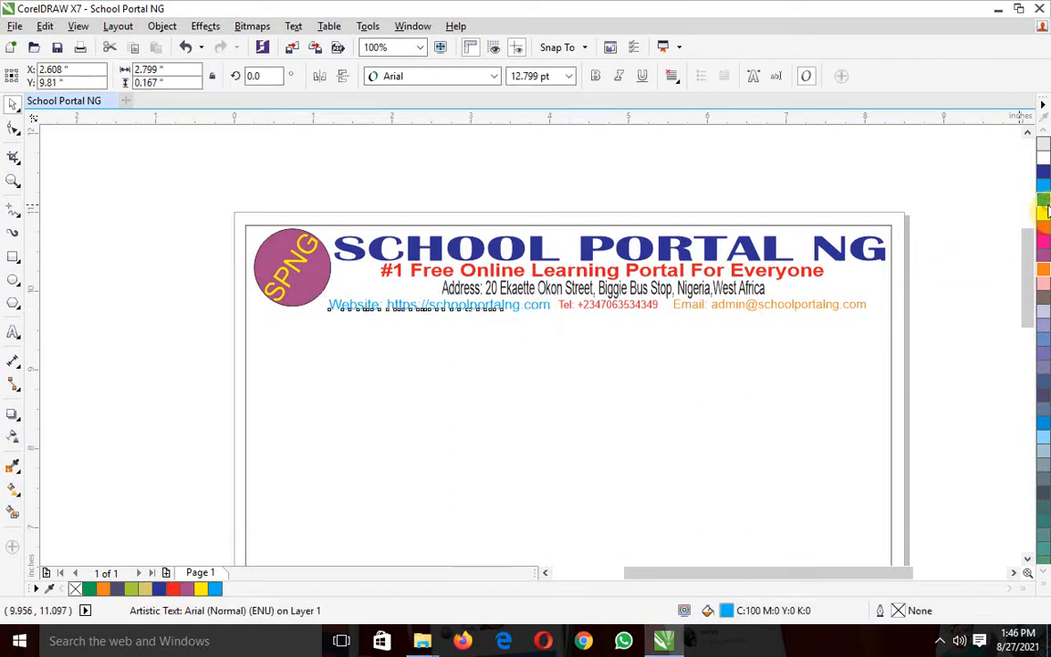
left_click(644, 314)
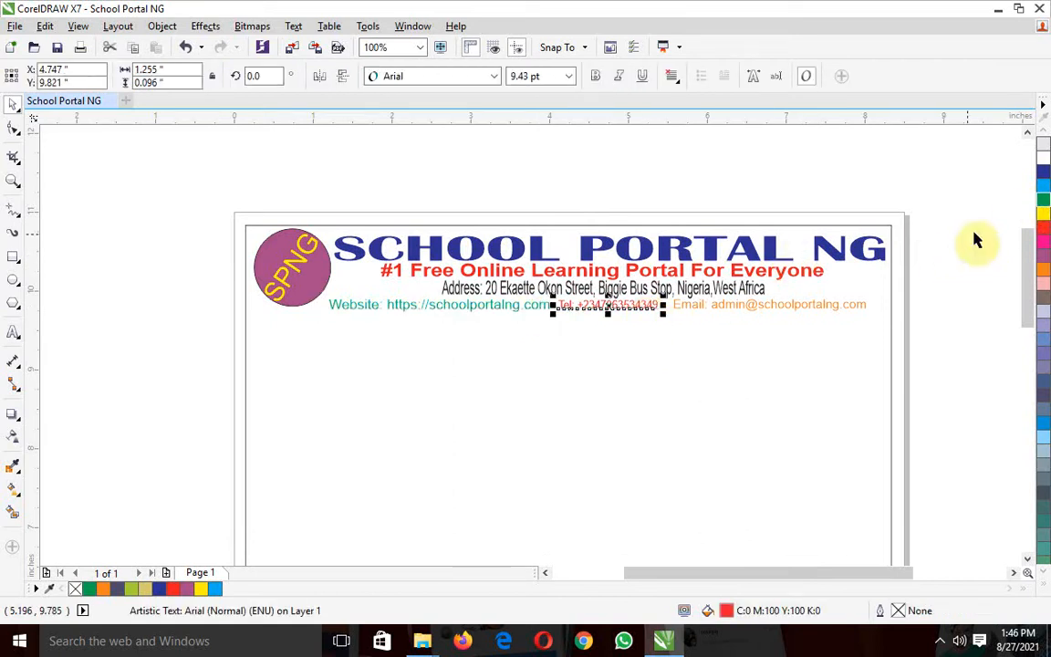
left_click(781, 307)
left_click(1045, 201)
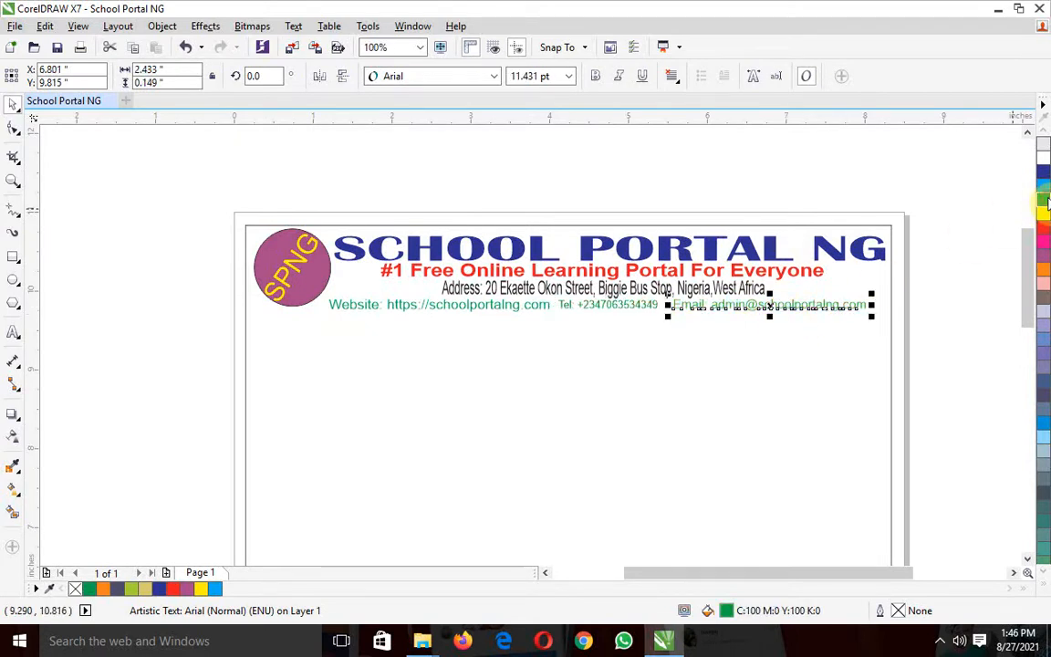
Make the email, telephone and website lines bold
left_click(594, 78)
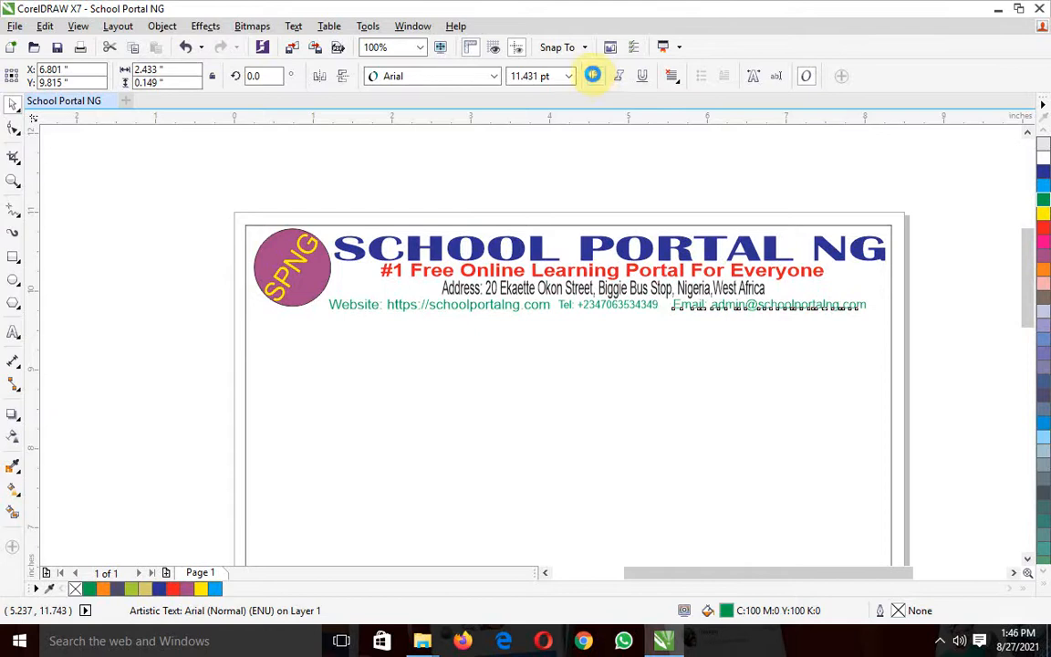
left_click(615, 200)
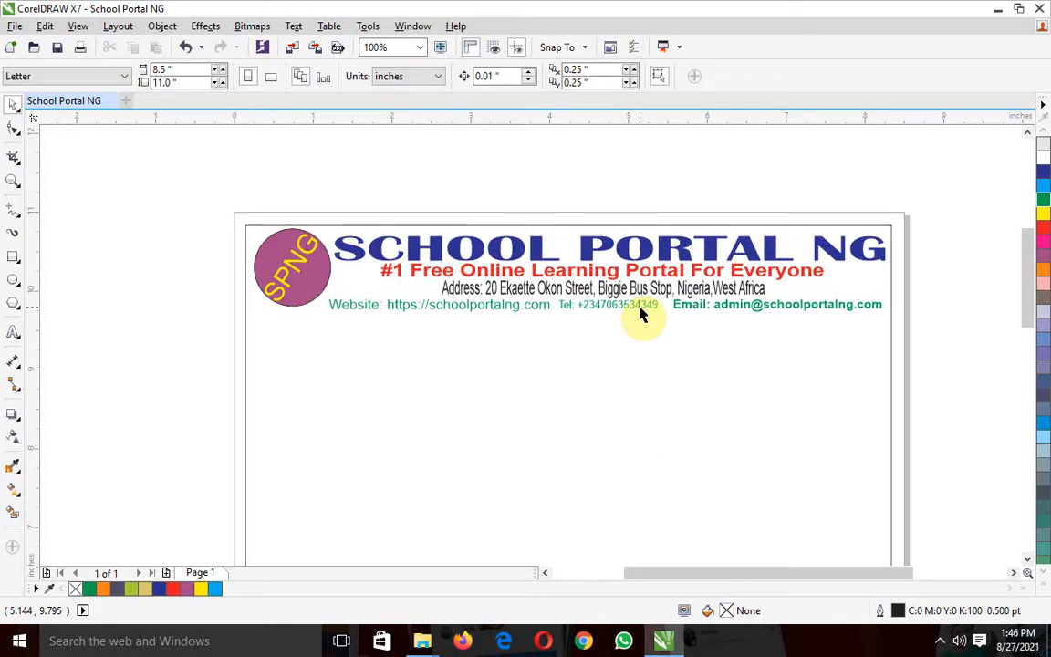
left_click(639, 308)
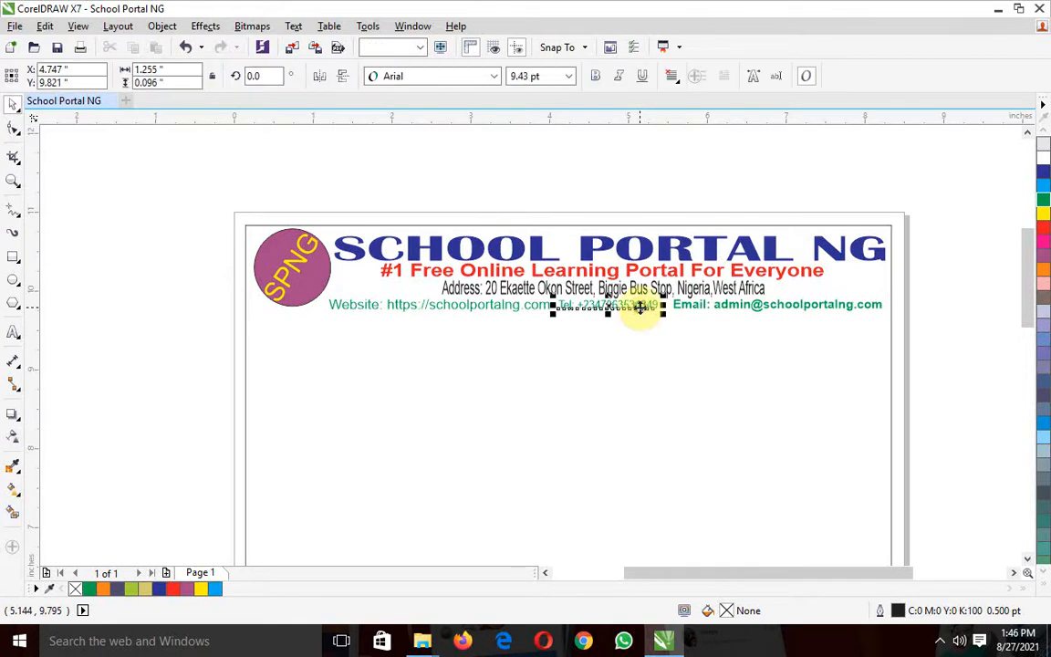
left_click(594, 78)
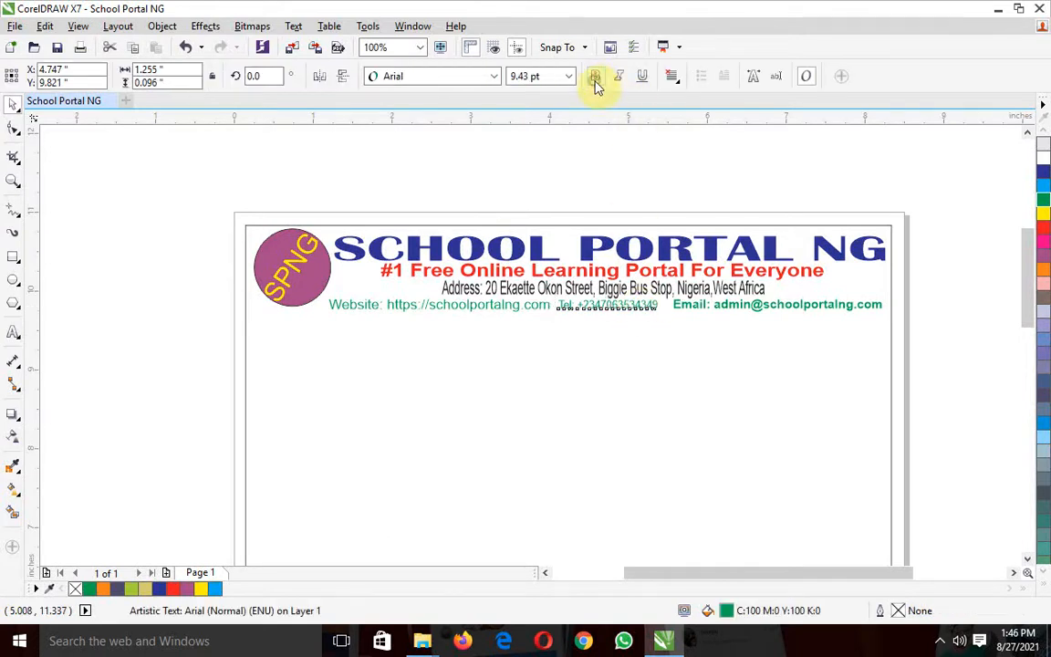
left_click(506, 310)
left_click(598, 78)
Try underlining the website line, and remove the underline again
left_click(643, 79)
left_click(394, 188)
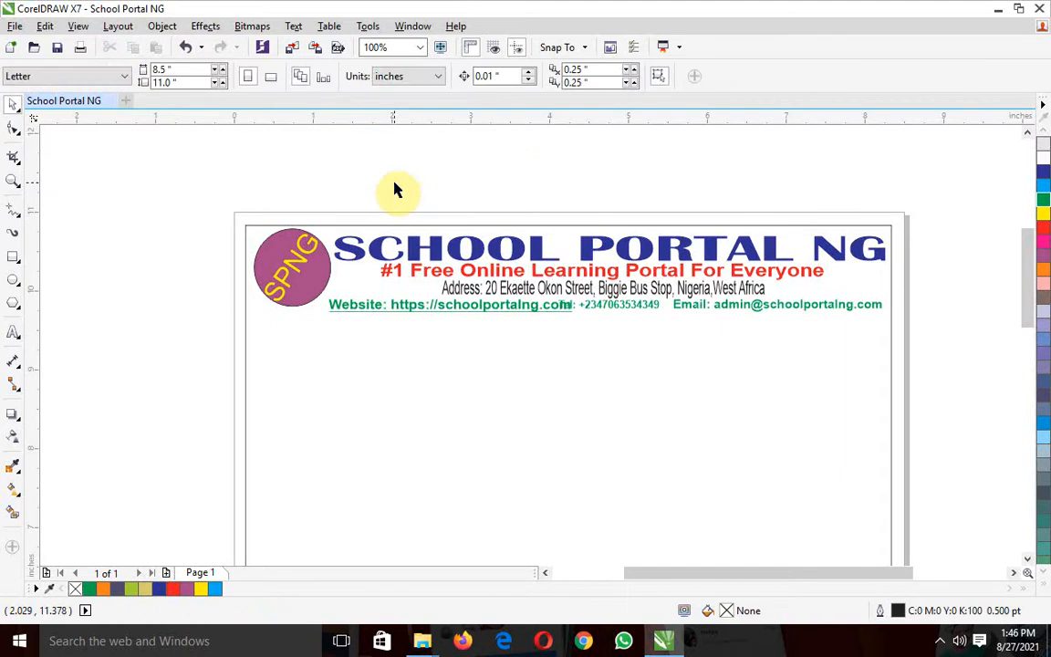
left_click(415, 313)
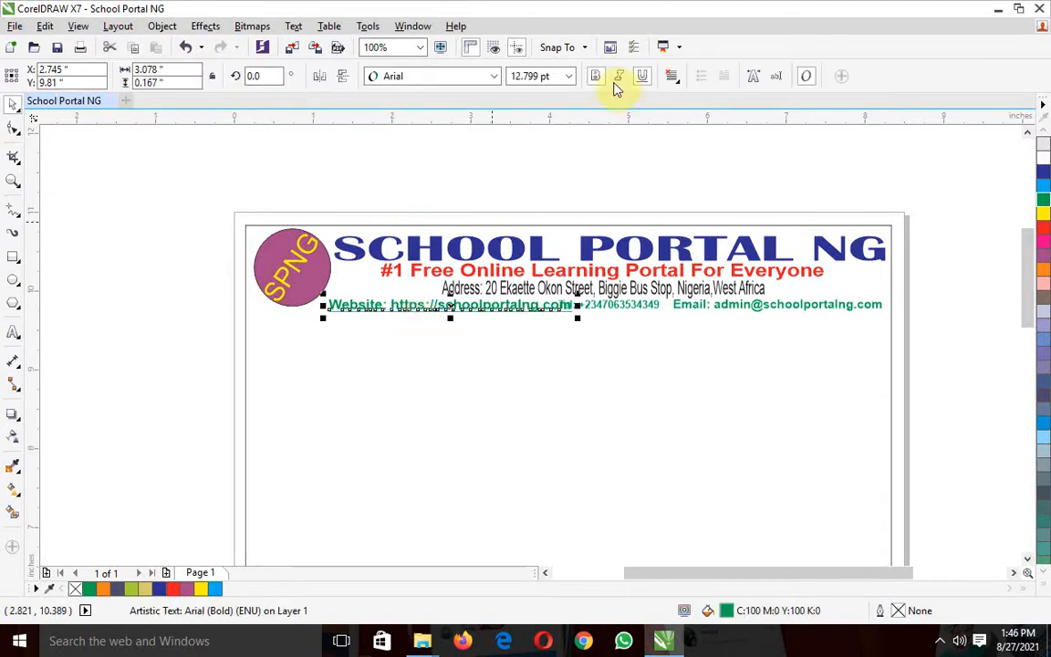
left_click(643, 79)
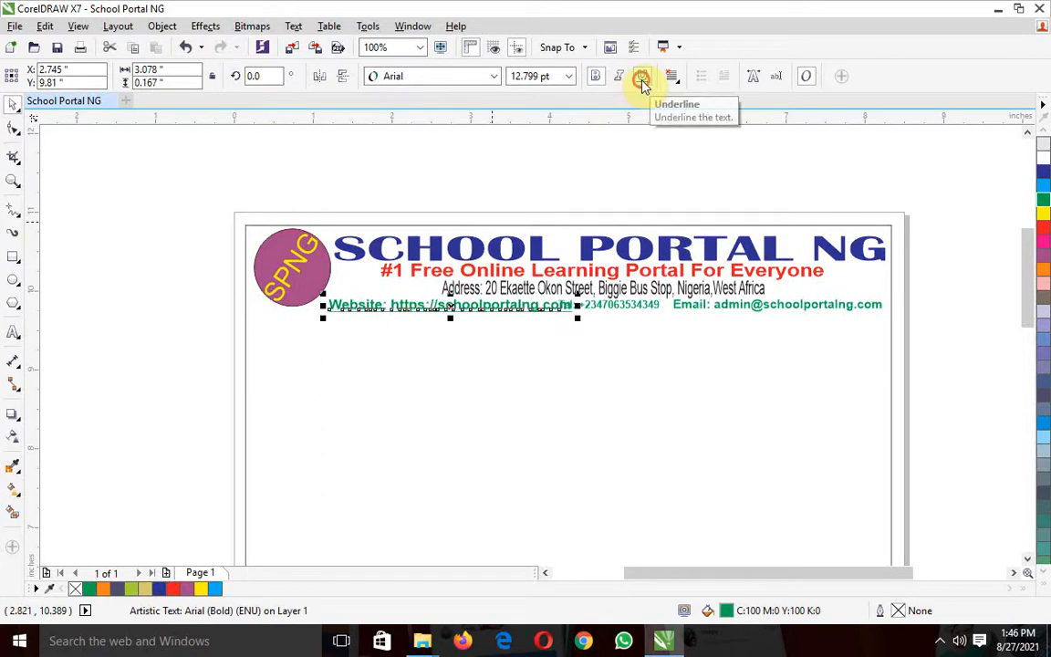
left_click(642, 160)
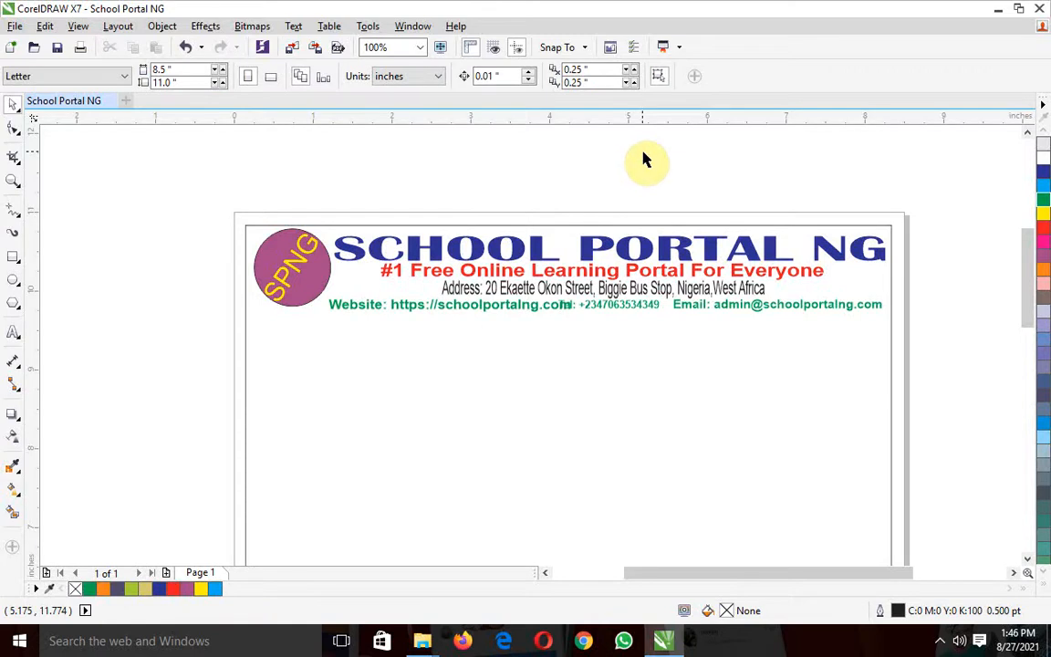
Sketch a freehand vertical stroke about 0.85 inches tall in the empty area beside the page
left_click_drag(1025, 263, 1025, 271)
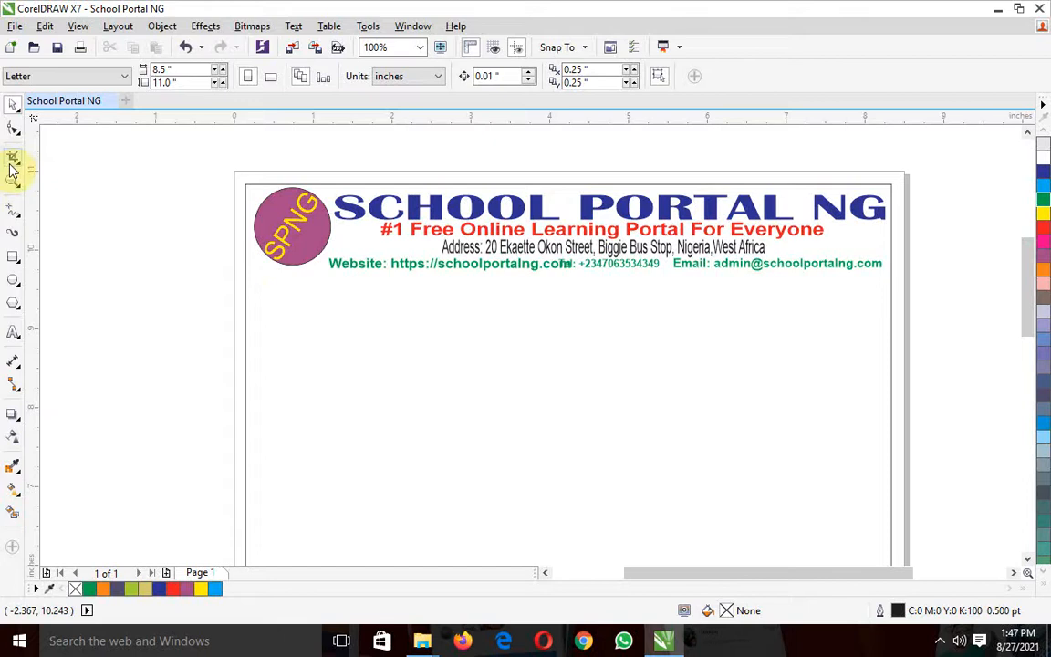
left_click(11, 210)
left_click(123, 189)
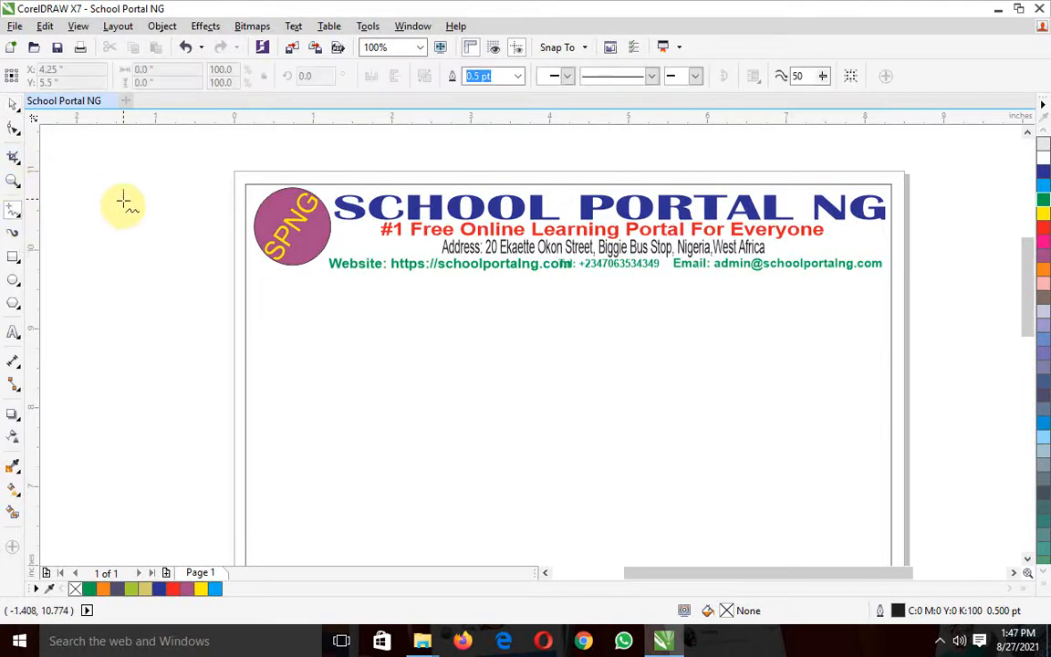
left_click(119, 254)
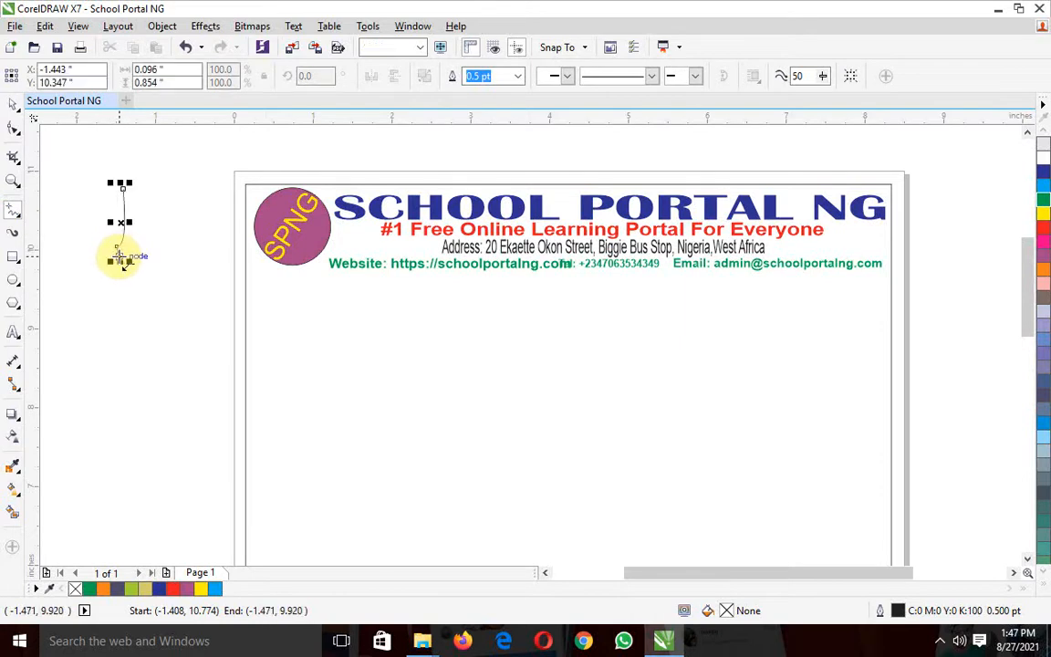
Draw a short straight vertical line about 0.27 inches long beside the page and delete the curved stroke above it
left_click(148, 300)
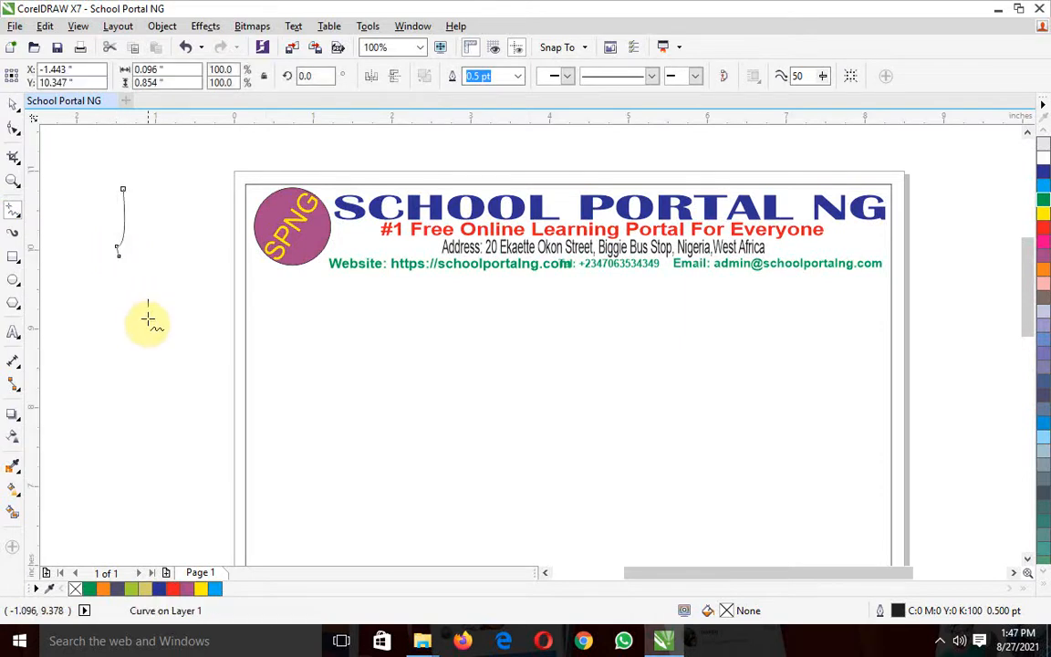
left_click(148, 321)
left_click(14, 105)
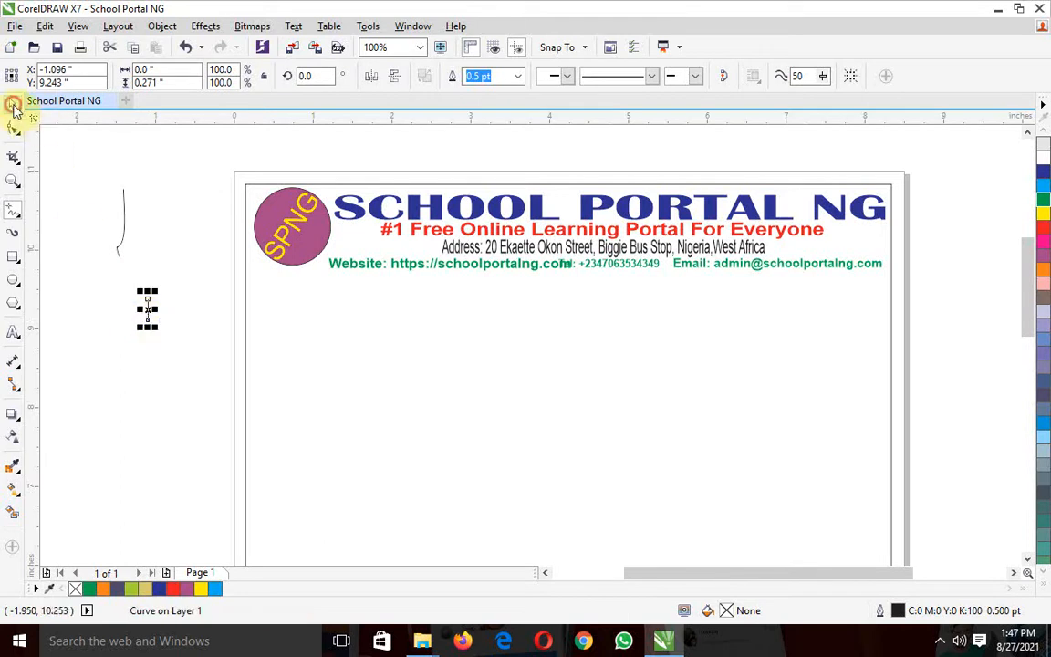
left_click(125, 231)
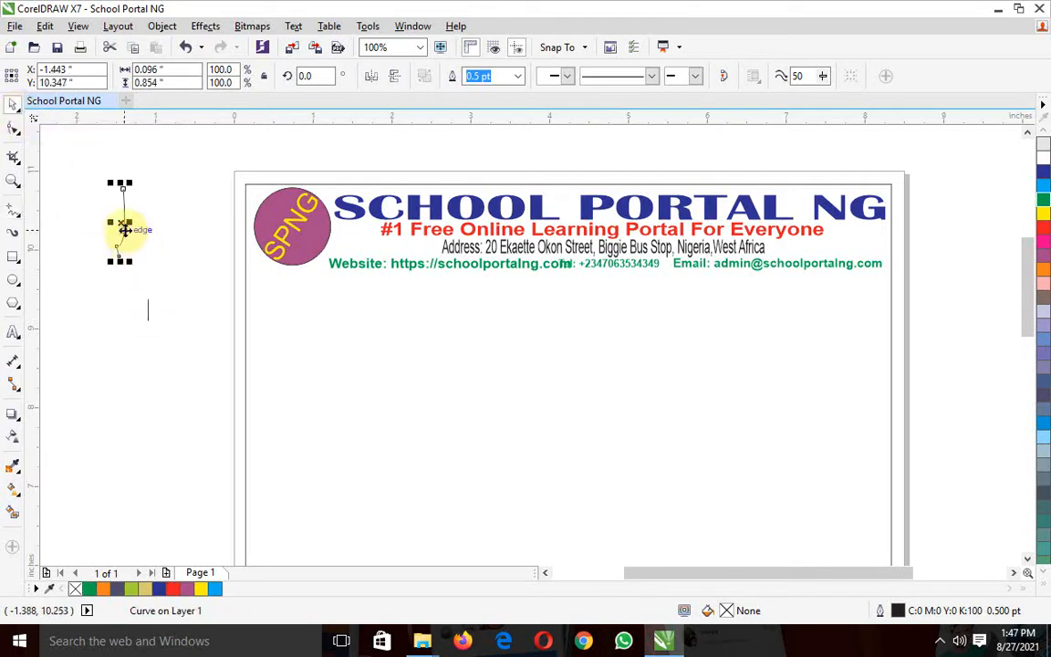
key("Delete")
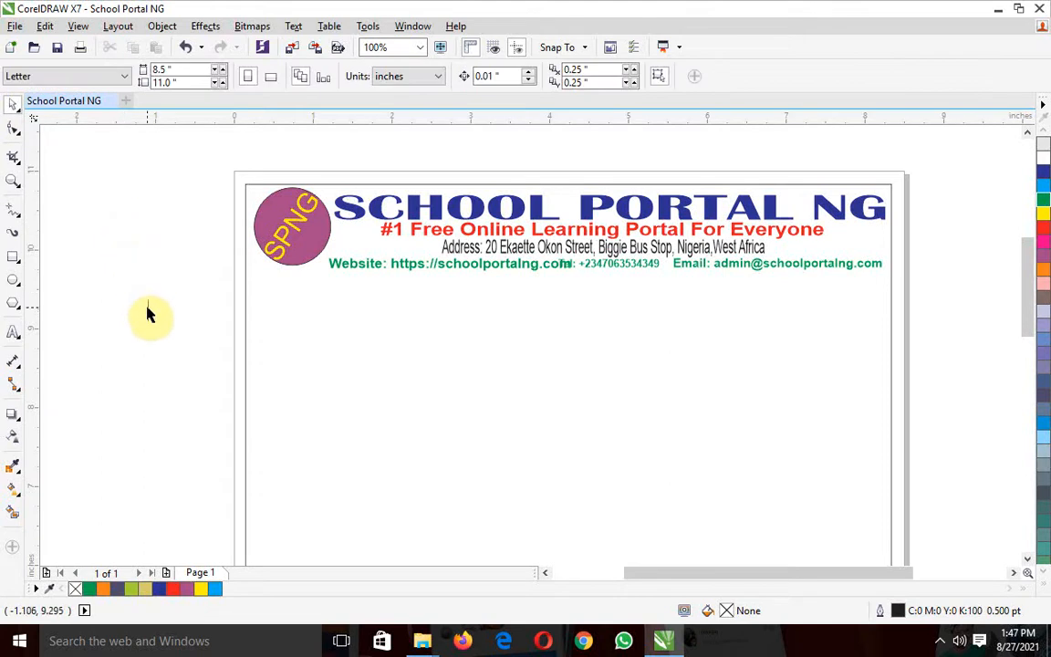
Stretch the short vertical line to about 4.63 inches and rotate it 90 degrees
left_click(147, 310)
left_click_drag(147, 321, 150, 552)
left_click_drag(149, 293, 146, 174)
left_click_drag(145, 369, 140, 329)
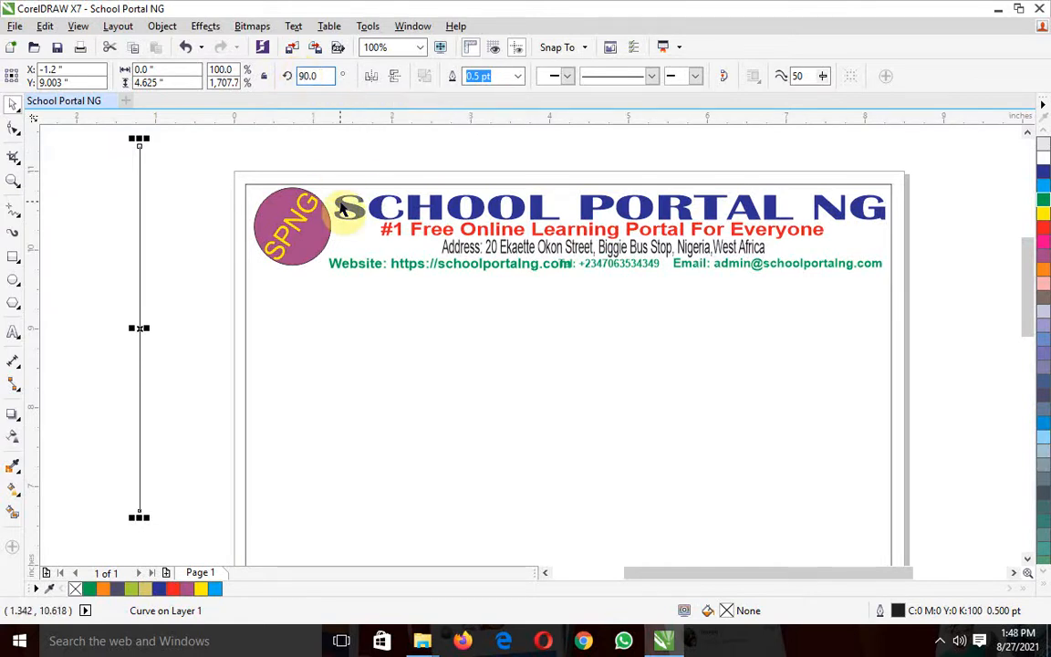
key("Return")
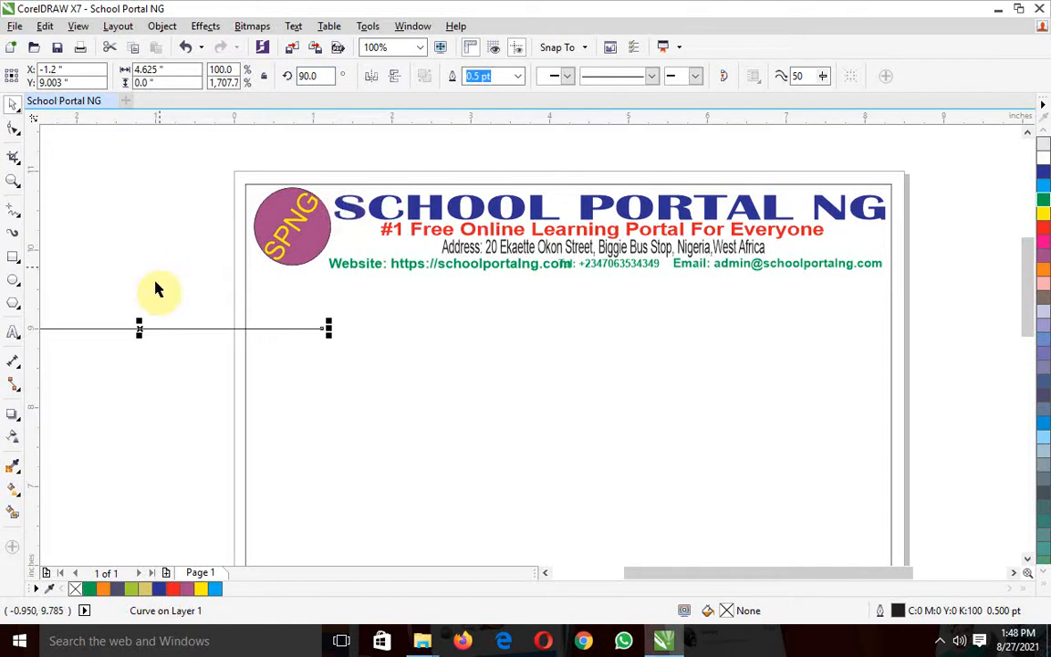
Move the horizontal line beneath the contact lines, at about Y 9.64 inches, and widen it to about 8.06 inches
left_click_drag(143, 329, 424, 279)
left_click_drag(616, 278, 887, 275)
left_click(944, 259)
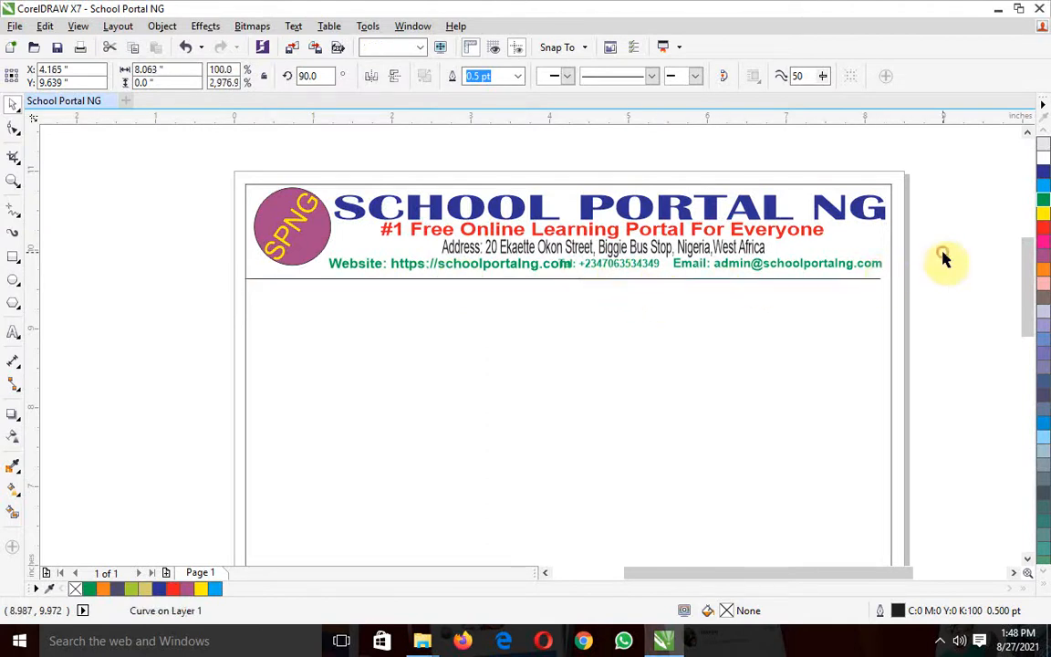
Try a triangular start arrowhead, a widely spaced dotted style and end arrowhead options on the divider line
left_click(838, 280)
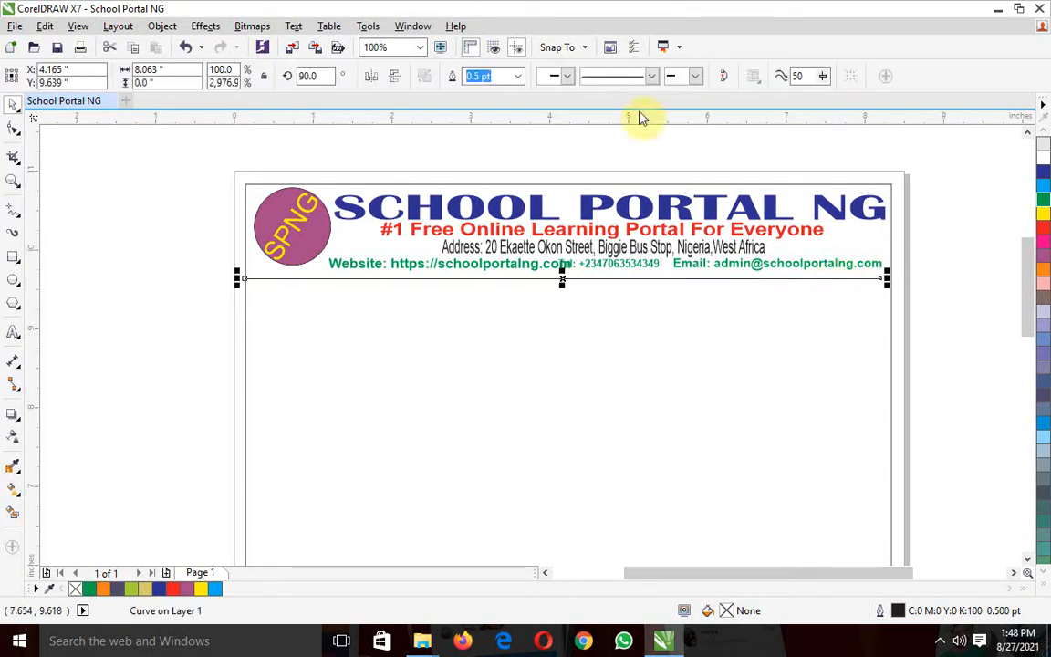
left_click(566, 77)
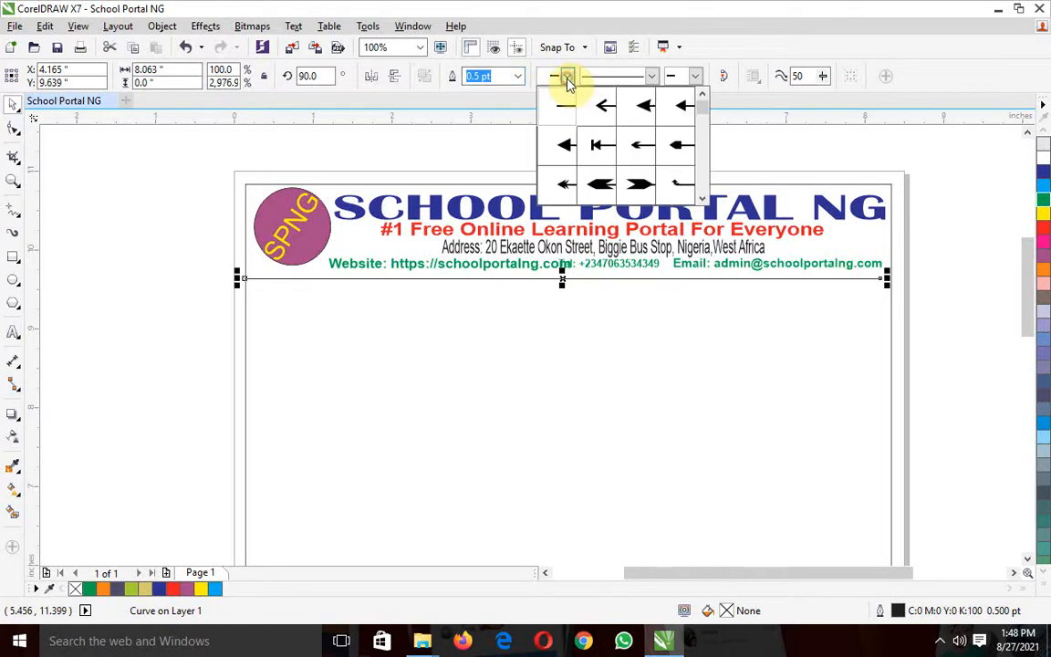
left_click(564, 144)
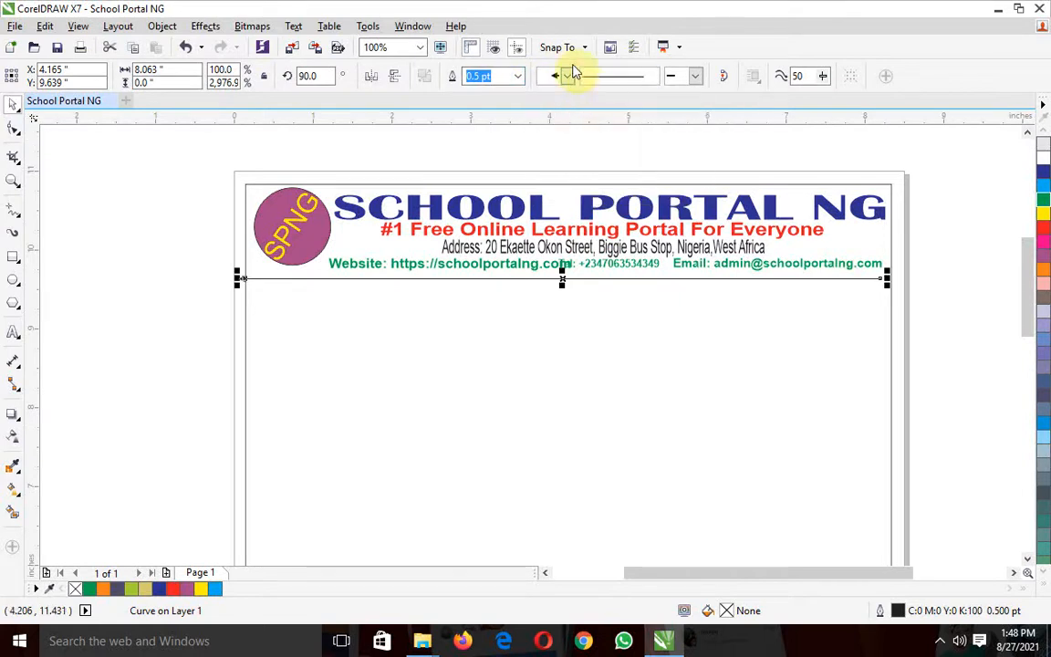
left_click(653, 77)
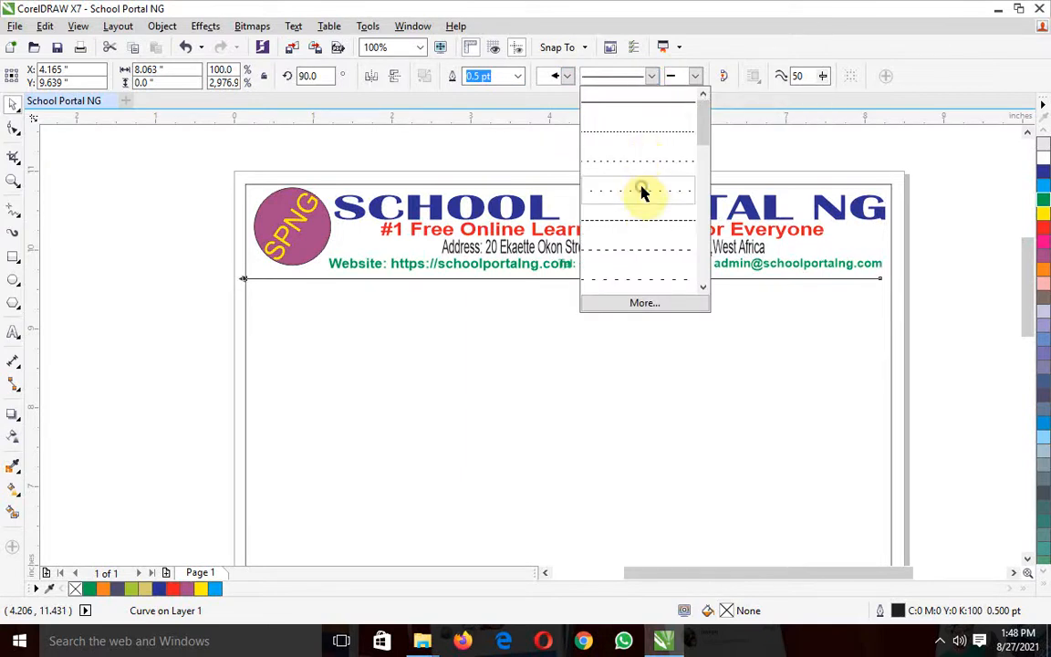
left_click(642, 192)
left_click(694, 77)
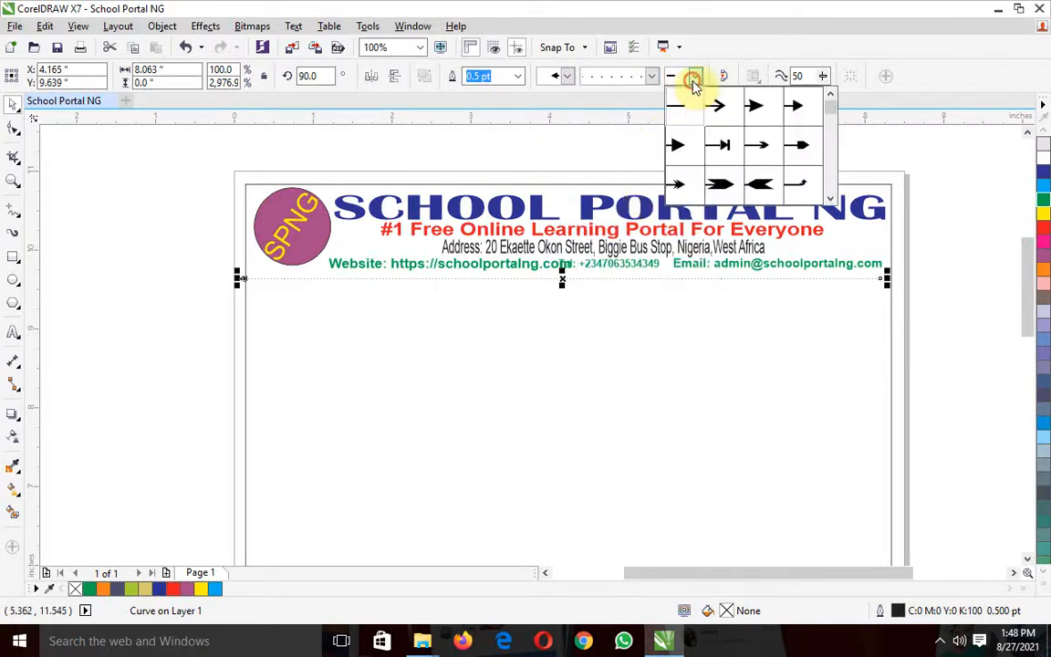
left_click(765, 112)
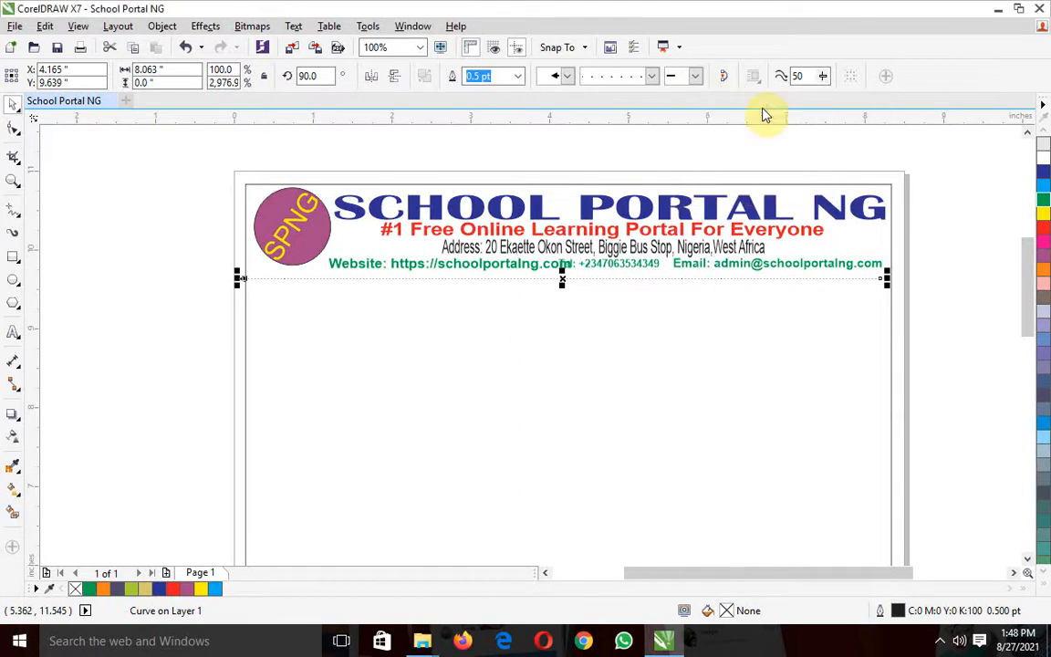
left_click(693, 77)
left_click(677, 107)
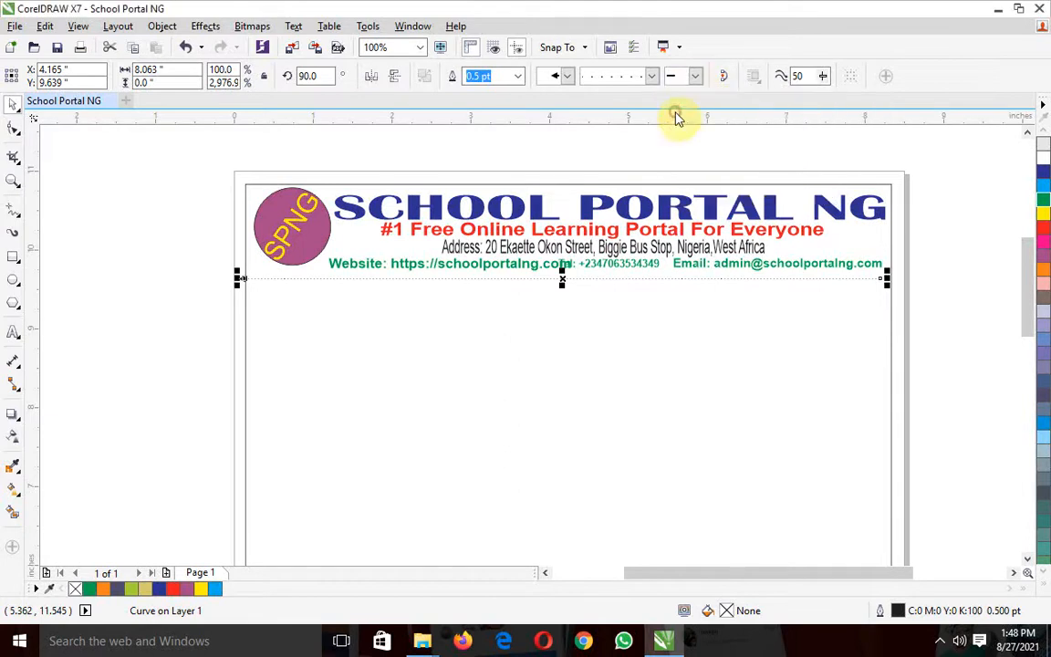
Remove the divider line's start arrowhead and restore its solid line style
left_click(560, 79)
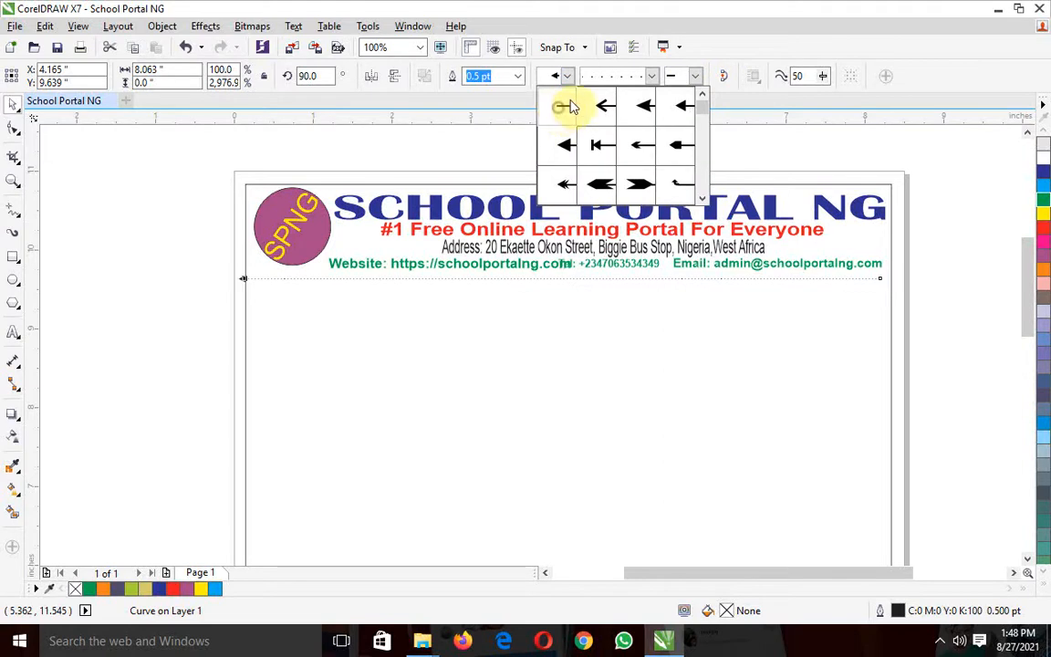
left_click(563, 106)
left_click(653, 77)
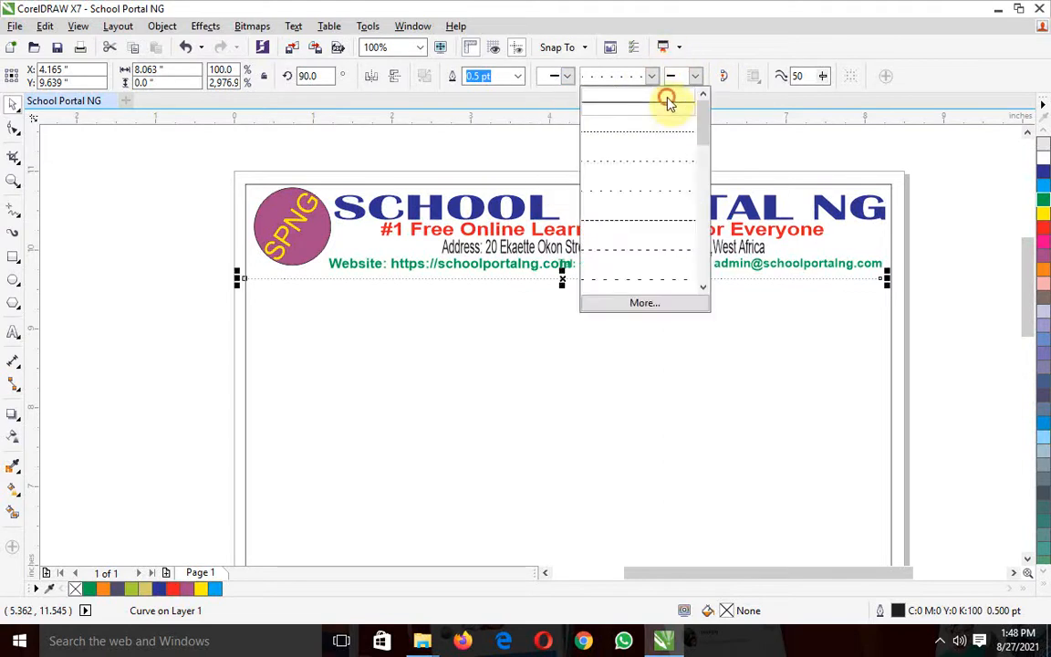
left_click(669, 100)
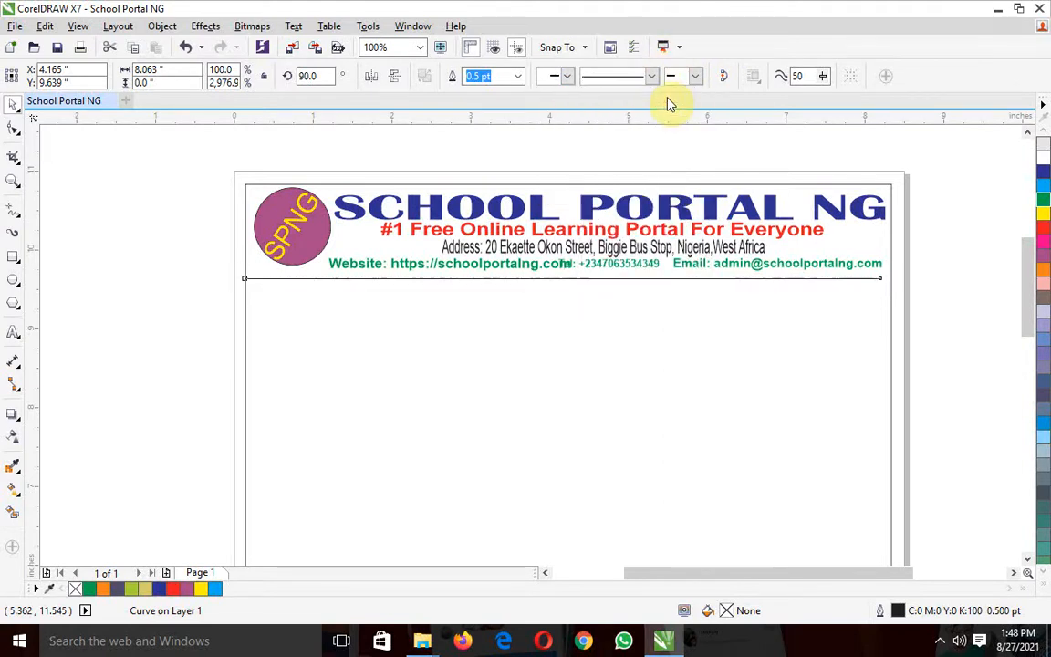
Set the divider line's outline width to 4.0 pt
left_click(516, 79)
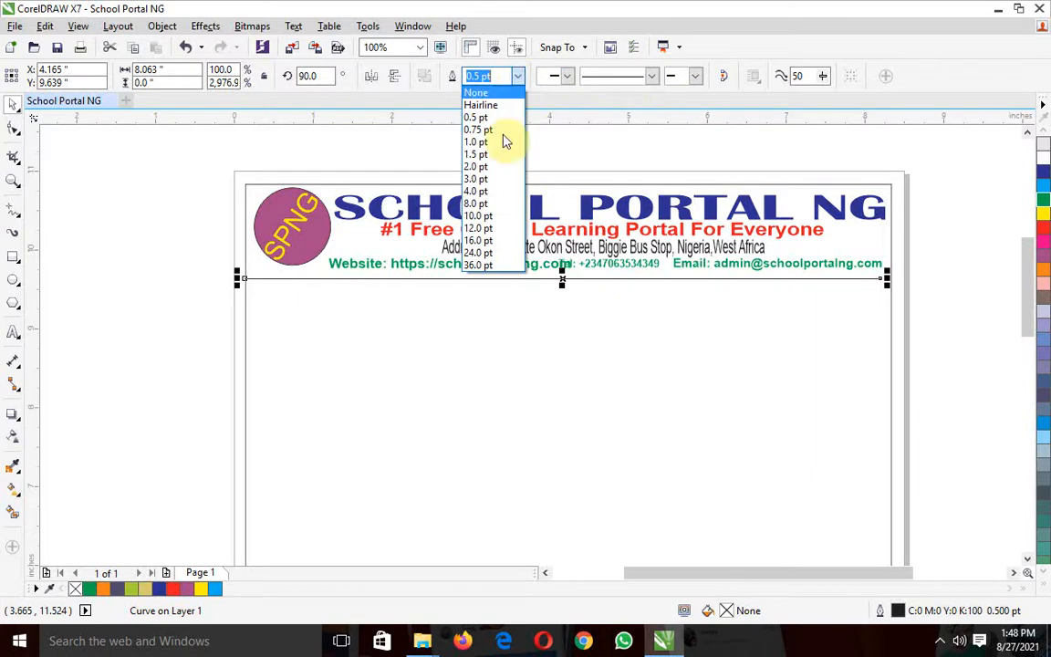
left_click(483, 194)
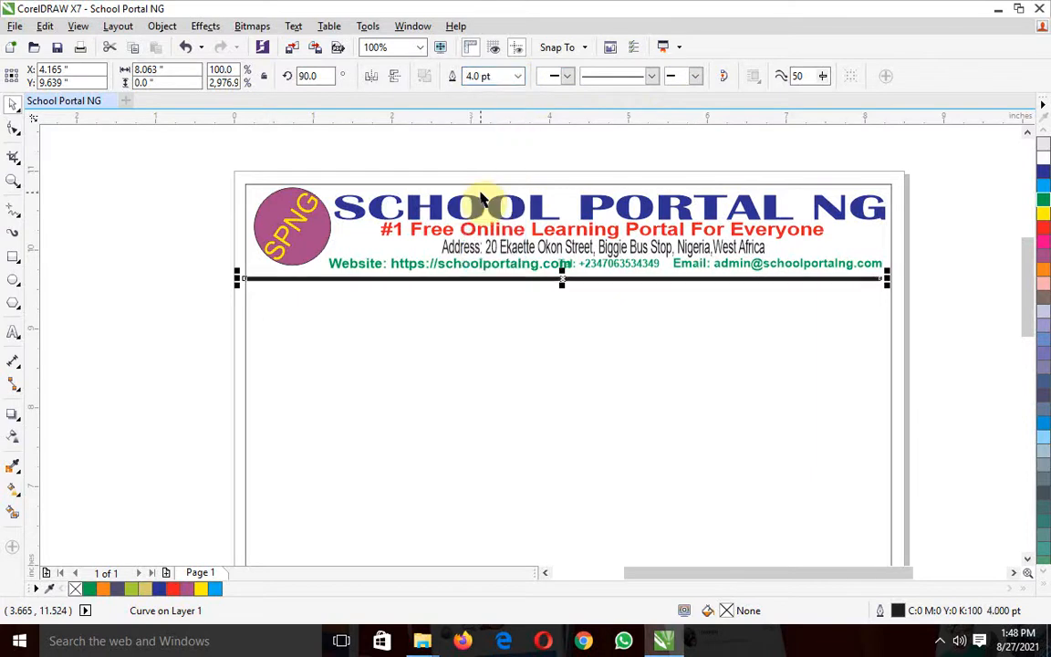
left_click(192, 245)
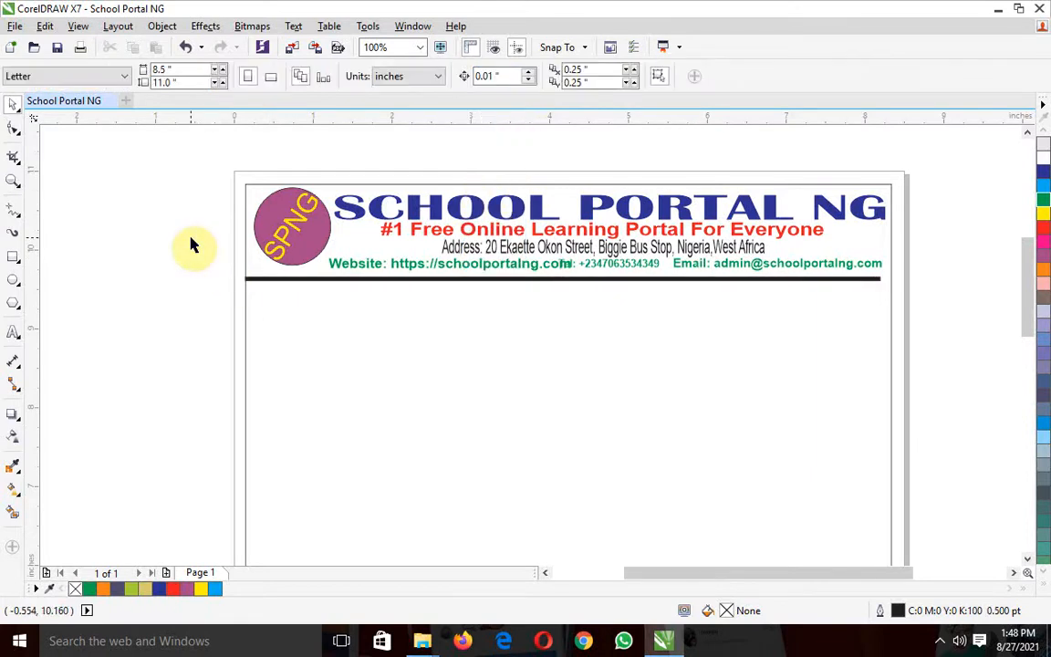
left_click(368, 281)
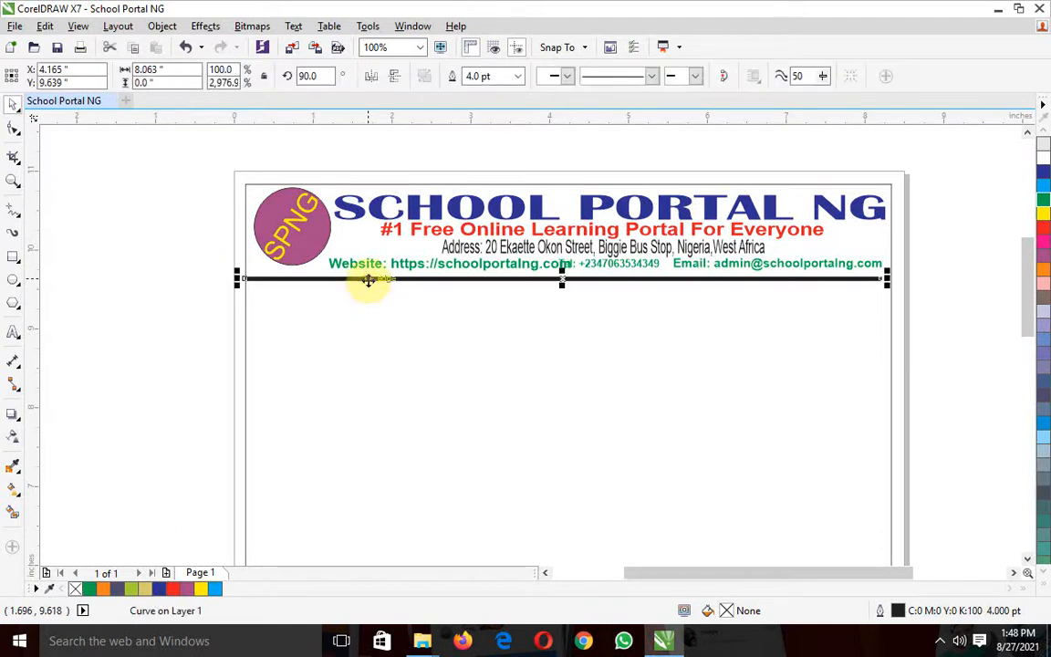
left_click(16, 495)
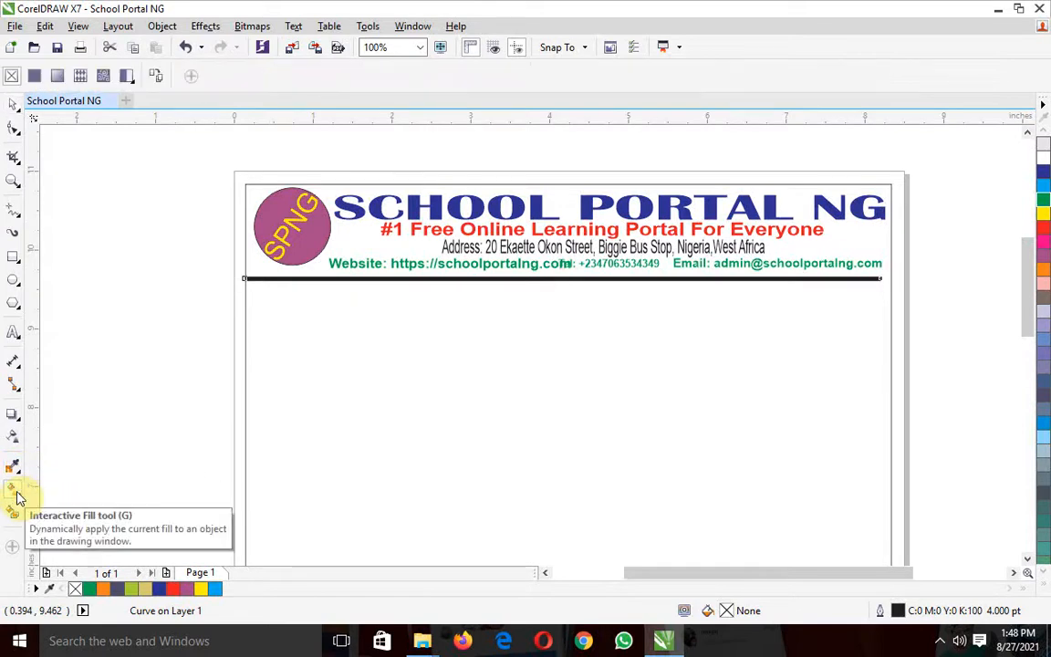
left_click(122, 384)
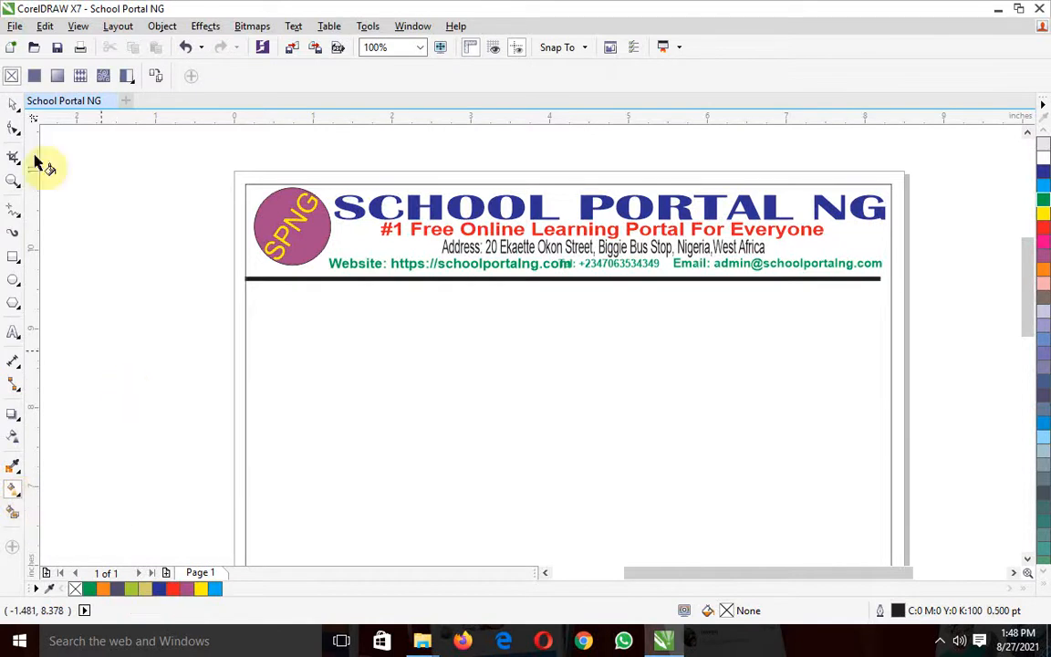
left_click(14, 105)
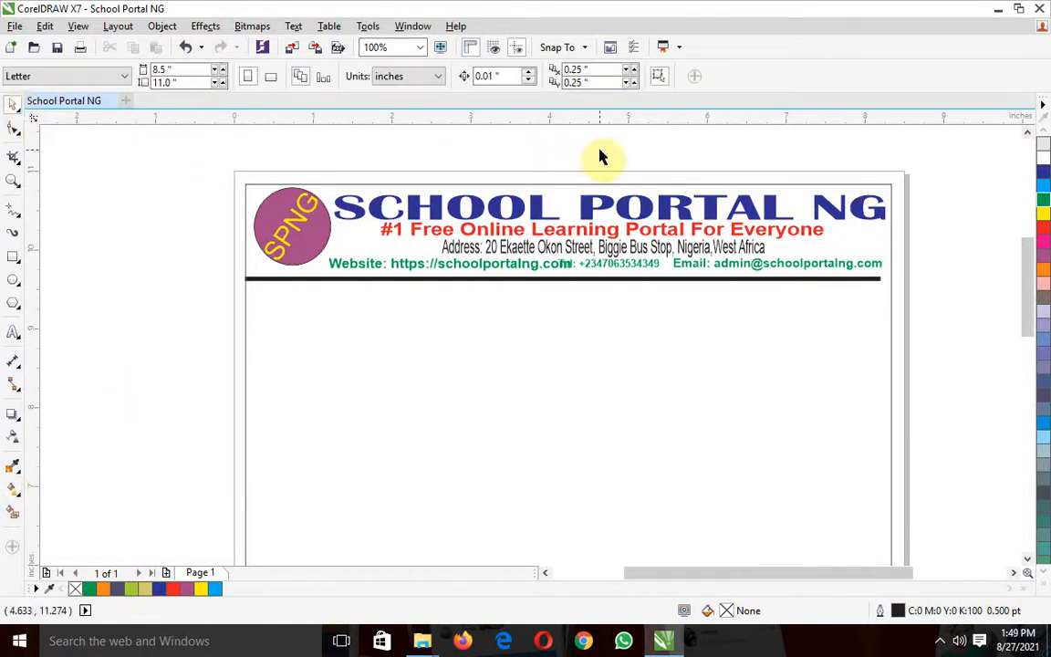
left_click(601, 280)
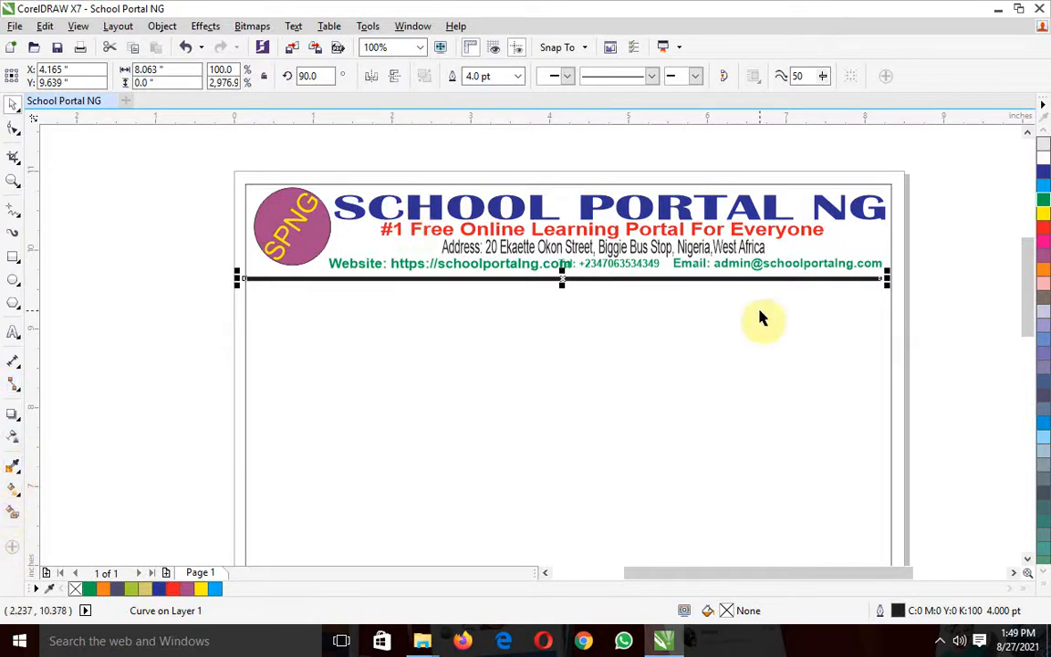
left_click(968, 287)
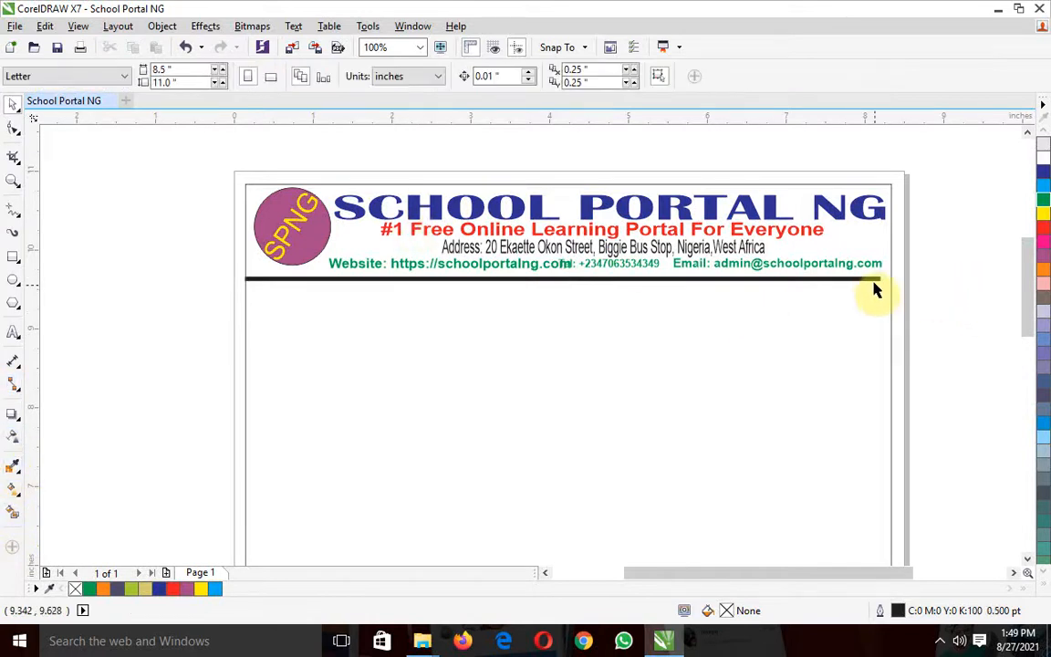
left_click_drag(1045, 272, 861, 284)
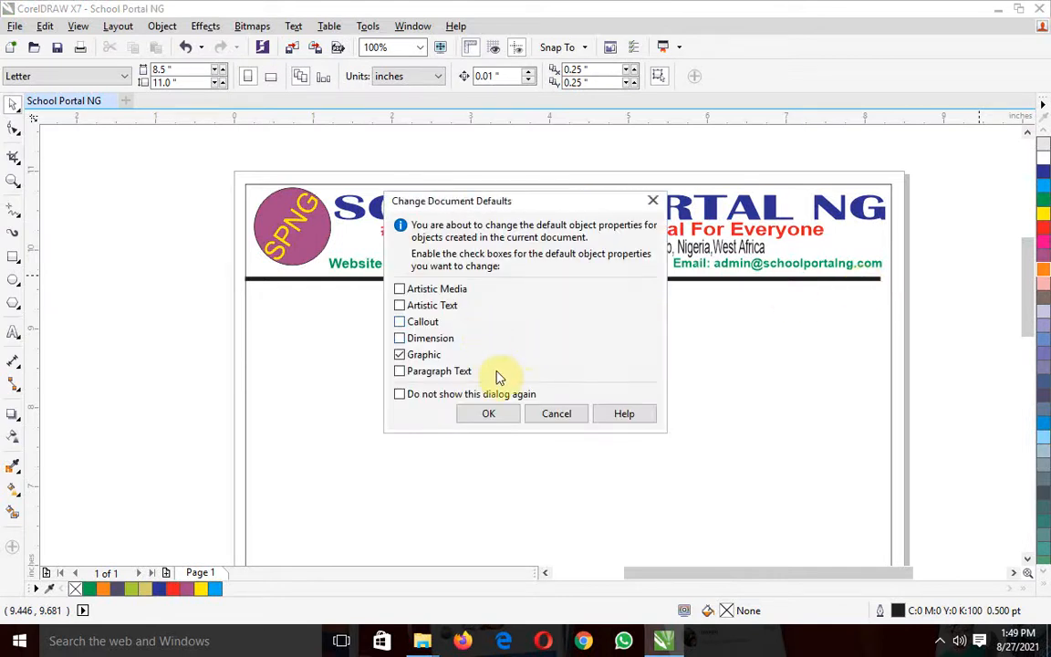
left_click(575, 414)
Set the divider line's outline width to 2.0 pt
left_click(562, 281)
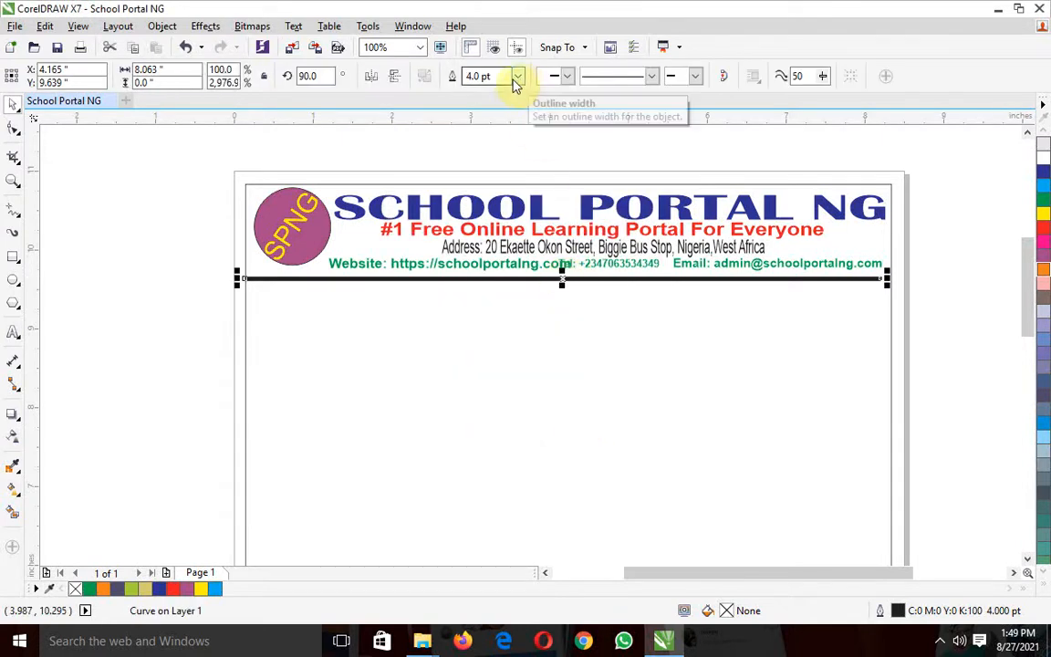
left_click(453, 81)
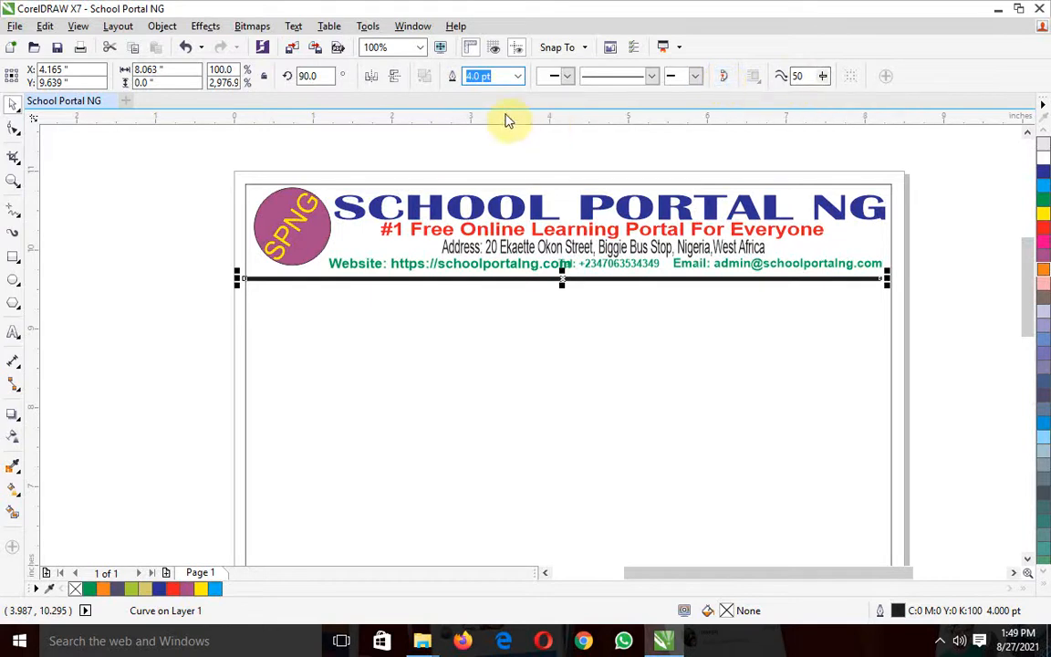
left_click(525, 155)
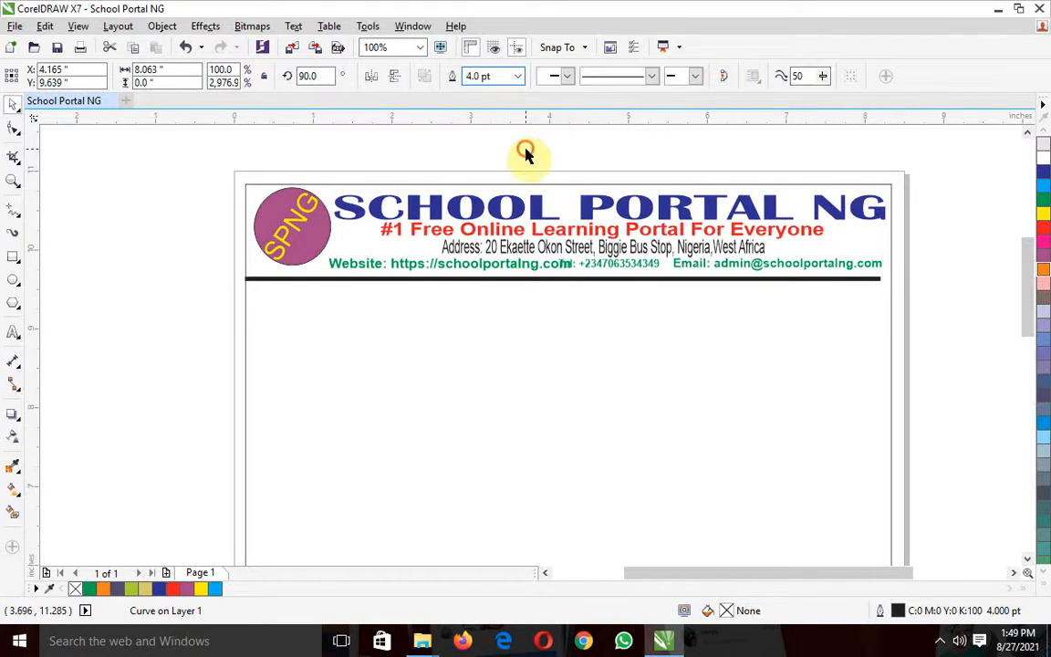
left_click(818, 283)
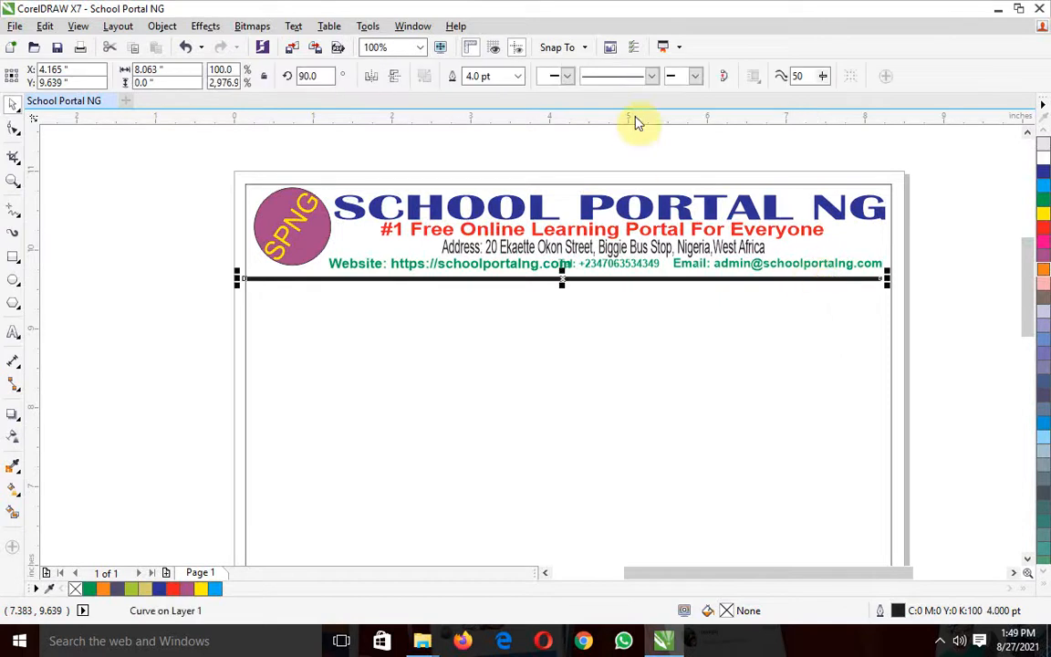
left_click(518, 76)
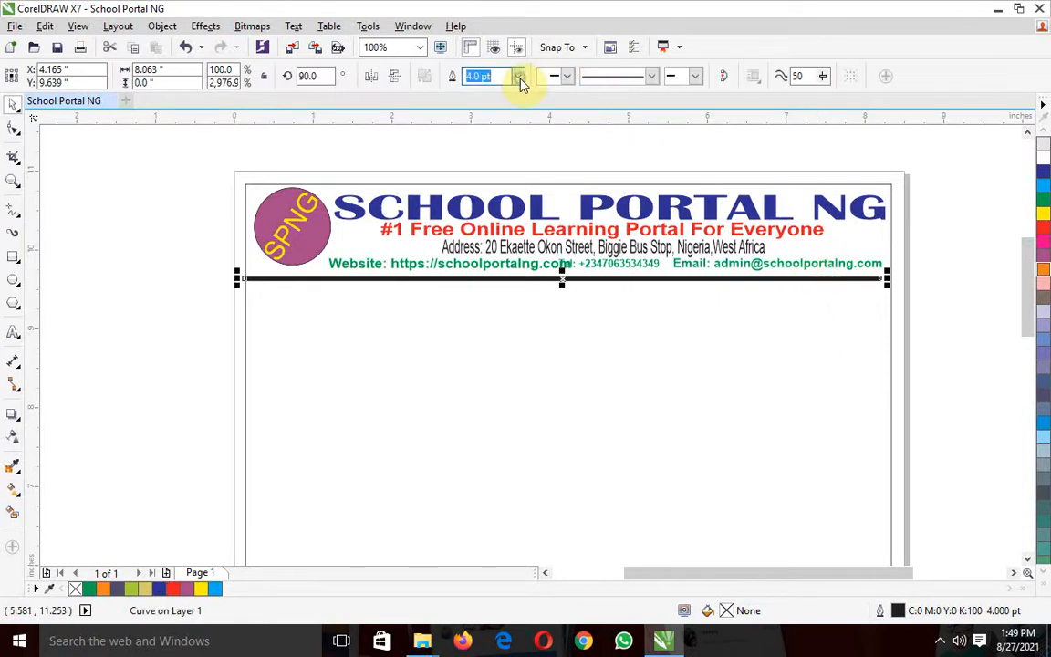
left_click(486, 167)
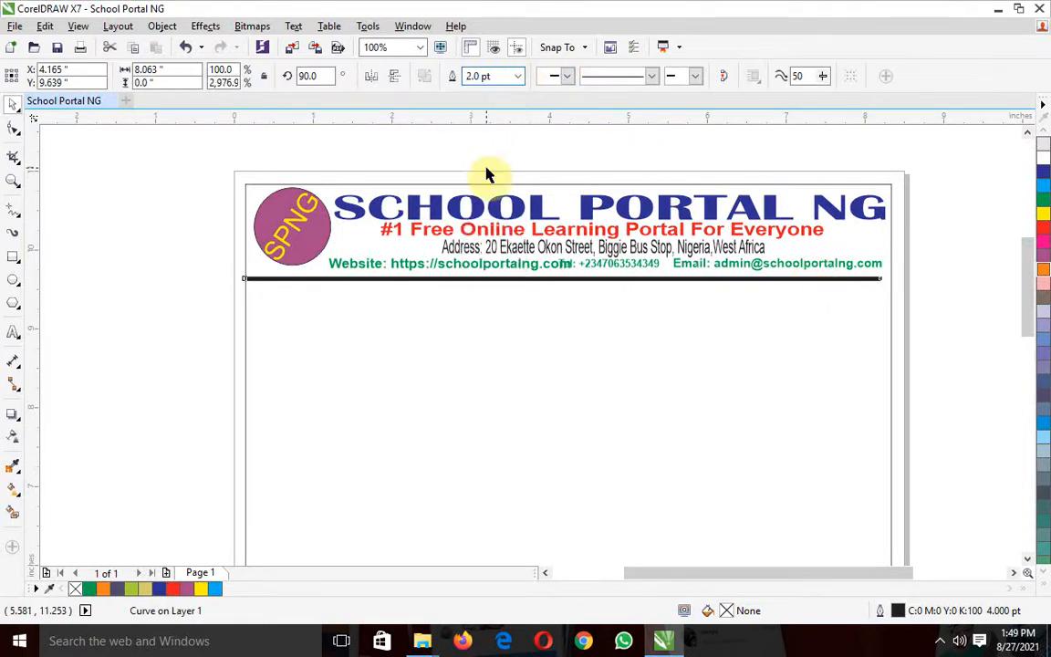
left_click(166, 225)
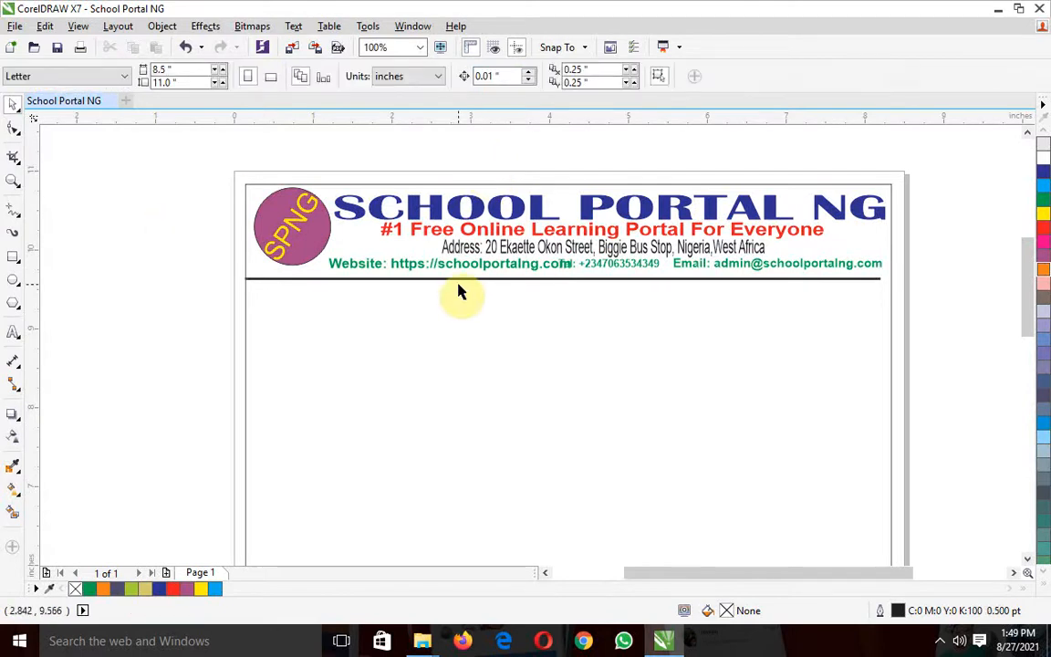
Duplicate the divider line and move the copy down to just above the frame's bottom edge, about 0.5 inches above the page bottom
left_click(520, 279)
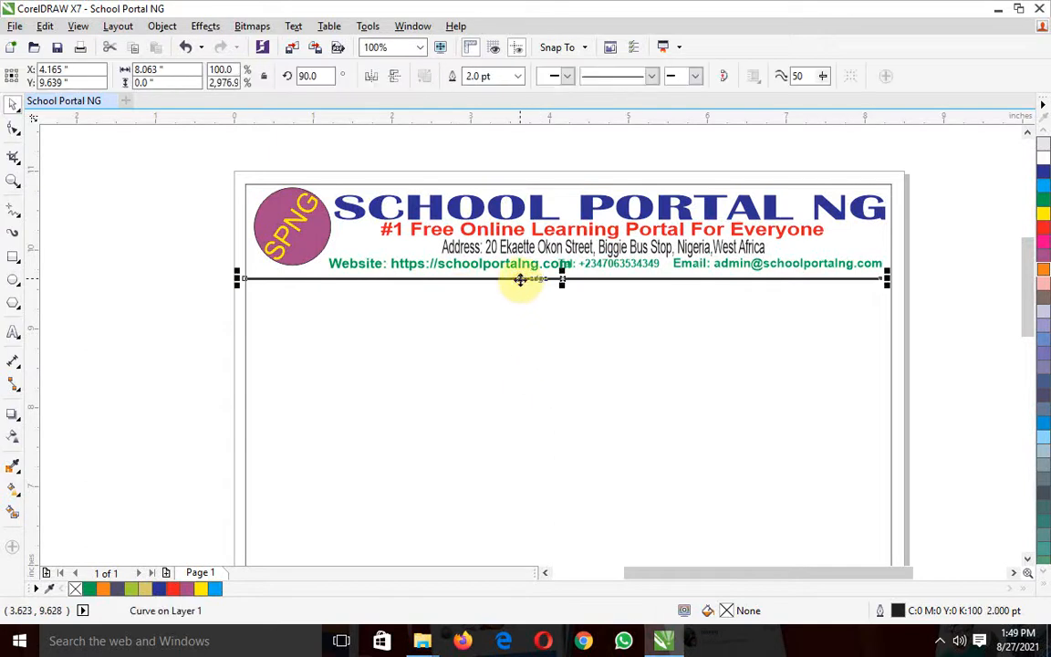
key("ctrl+d")
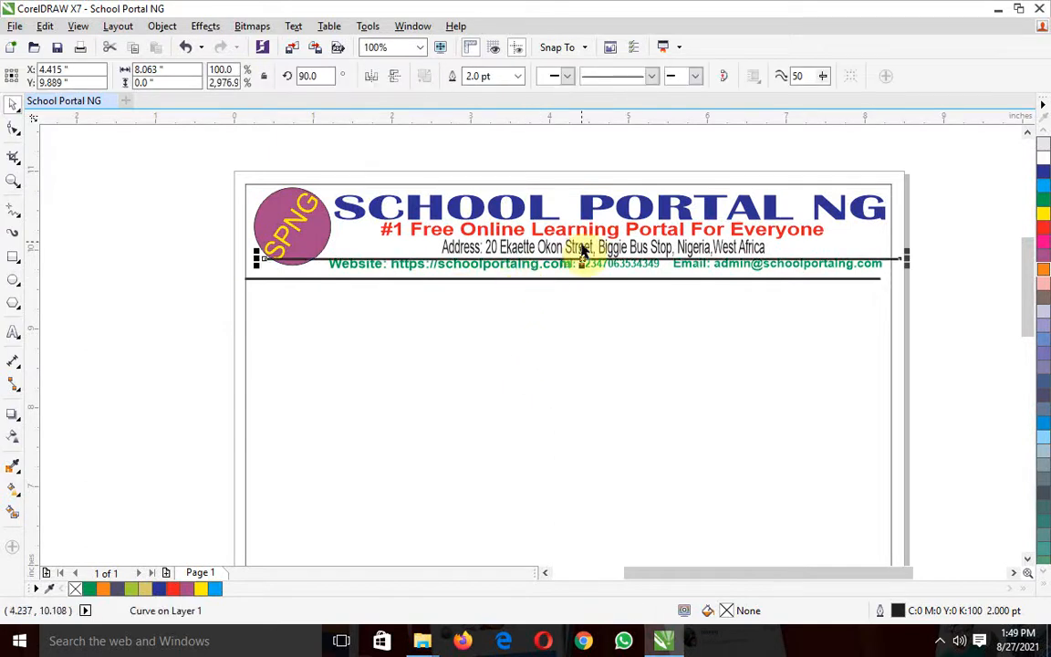
left_click_drag(581, 255, 575, 369)
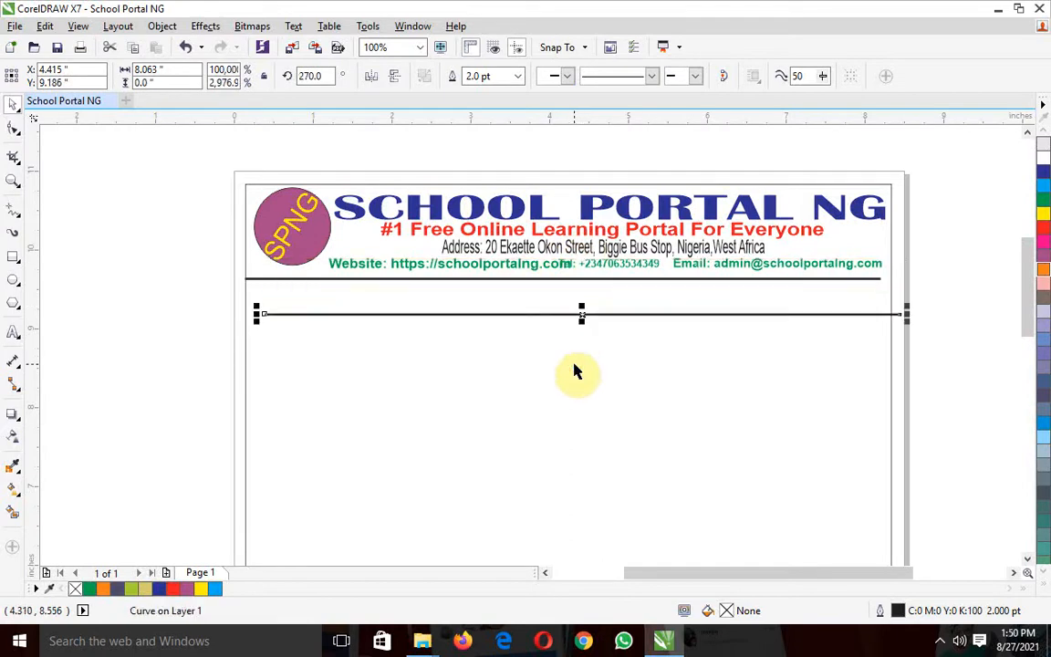
left_click_drag(580, 315, 567, 540)
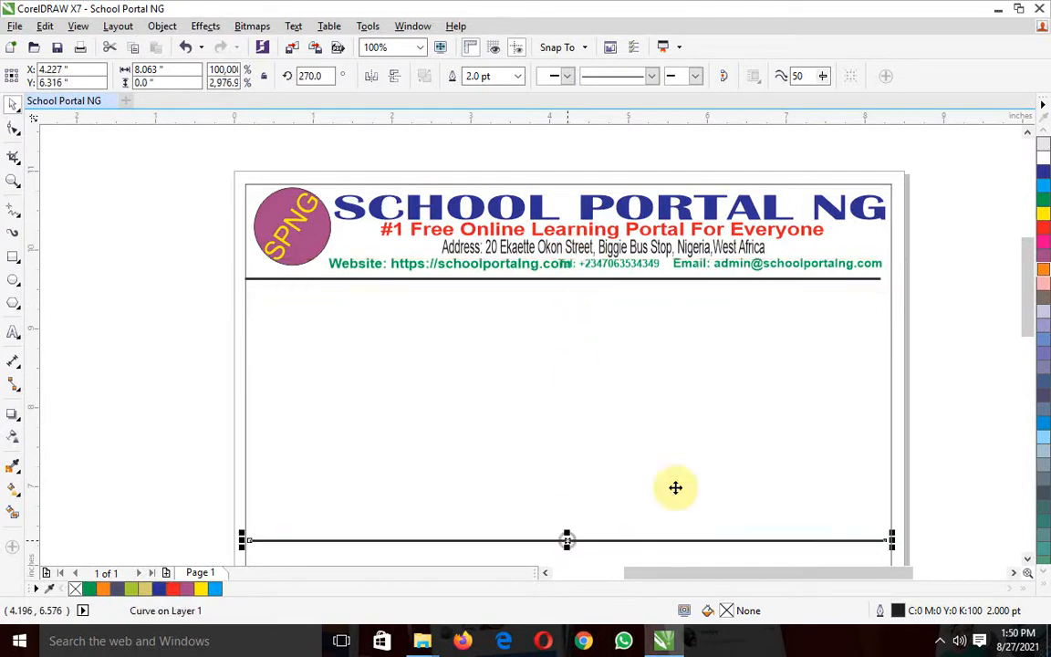
left_click_drag(1030, 305, 1030, 387)
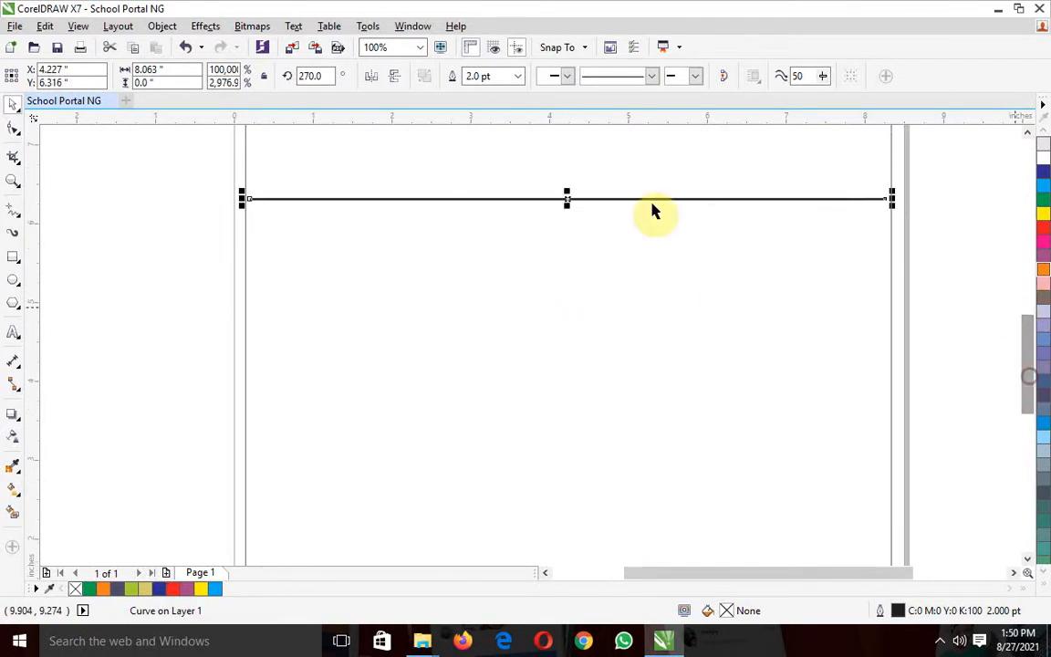
left_click_drag(572, 199, 568, 534)
left_click_drag(1027, 369, 1032, 446)
left_click_drag(572, 188, 567, 312)
left_click(648, 406)
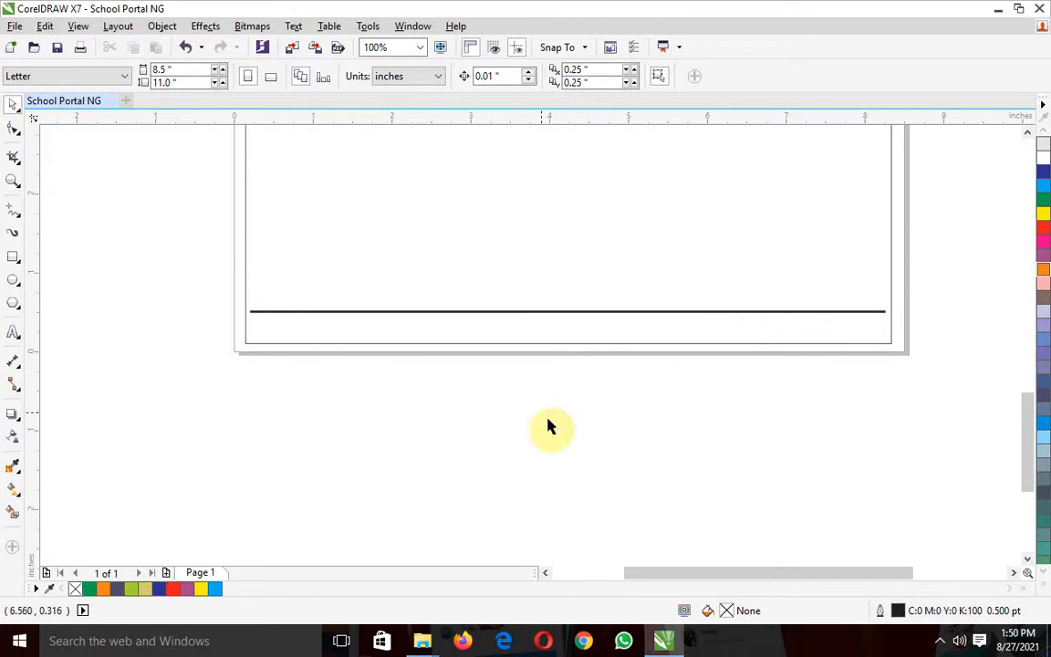
Add artistic text beside the page's lower end reading "Abuja No:" followed by the phone number
left_click(12, 334)
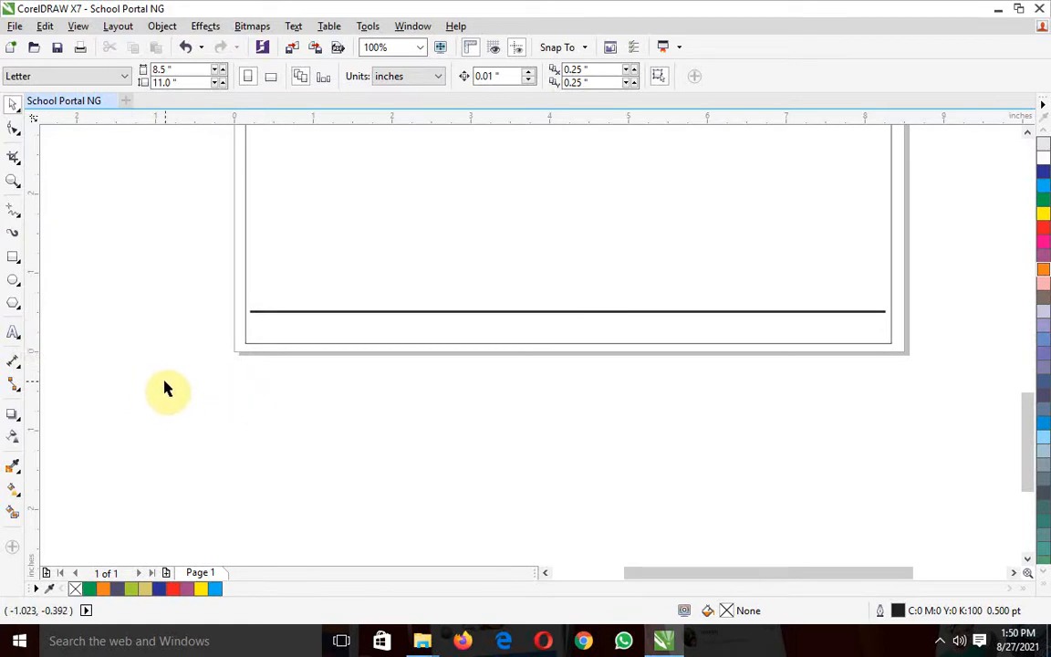
left_click(14, 333)
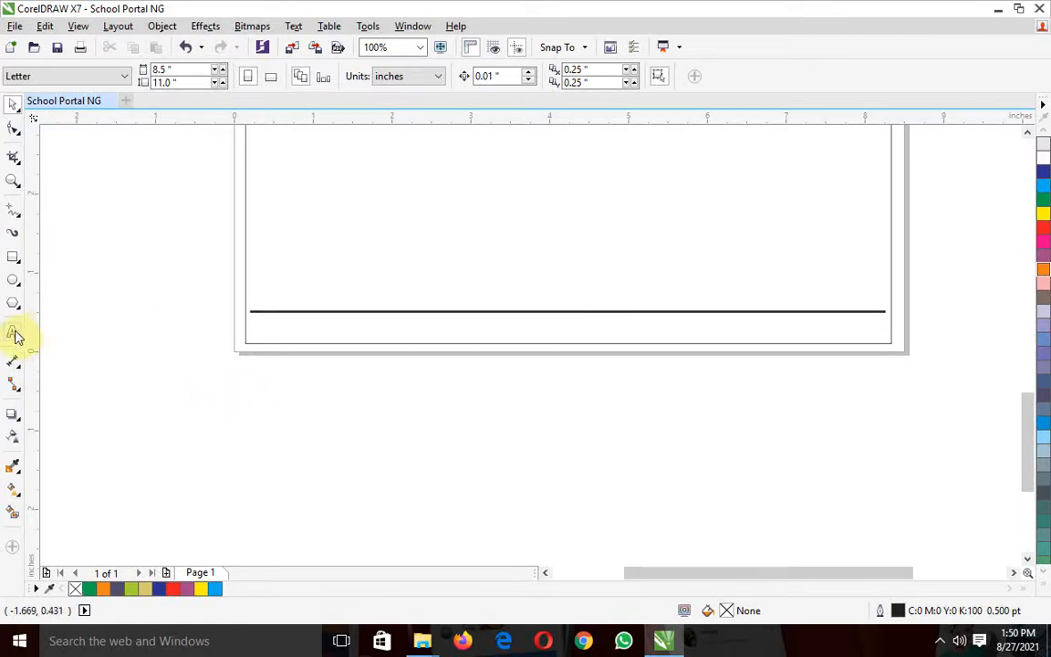
left_click(79, 369)
type("Abu")
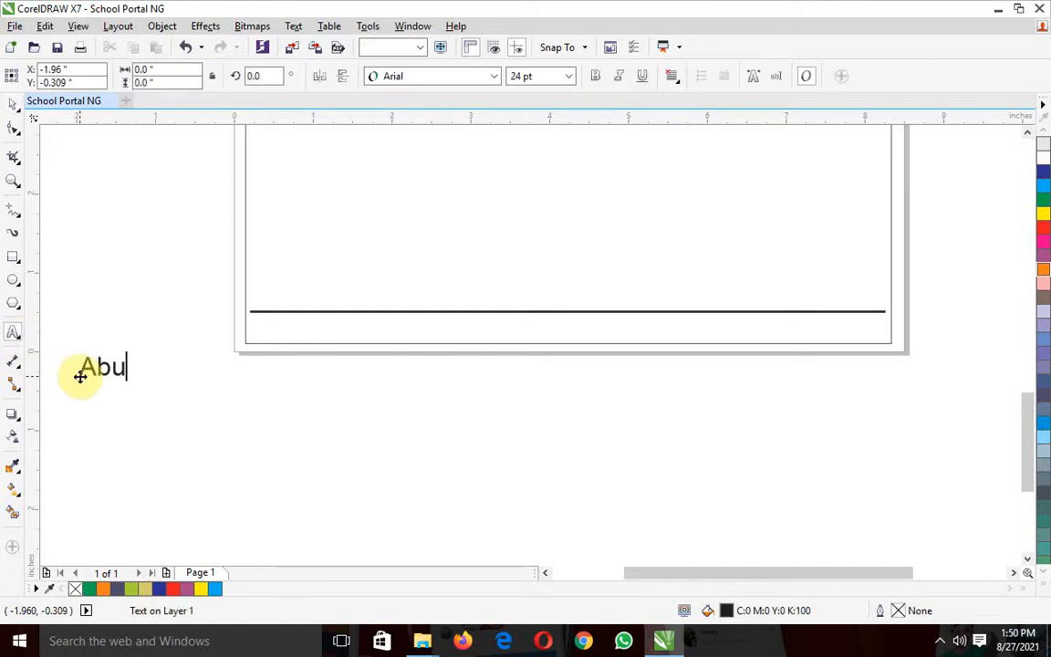
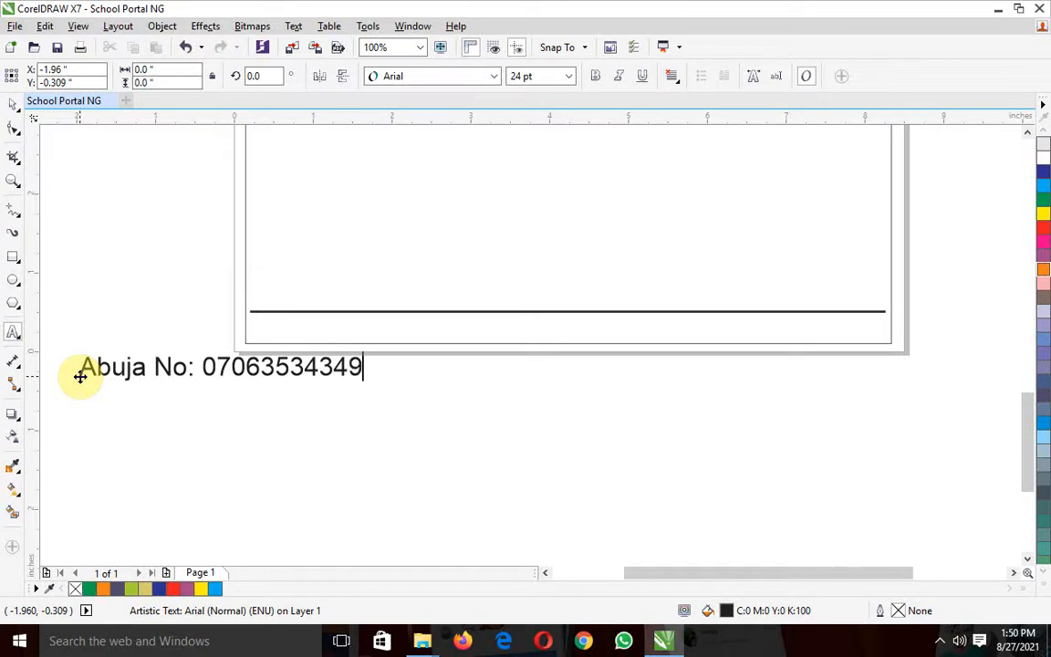
left_click(13, 107)
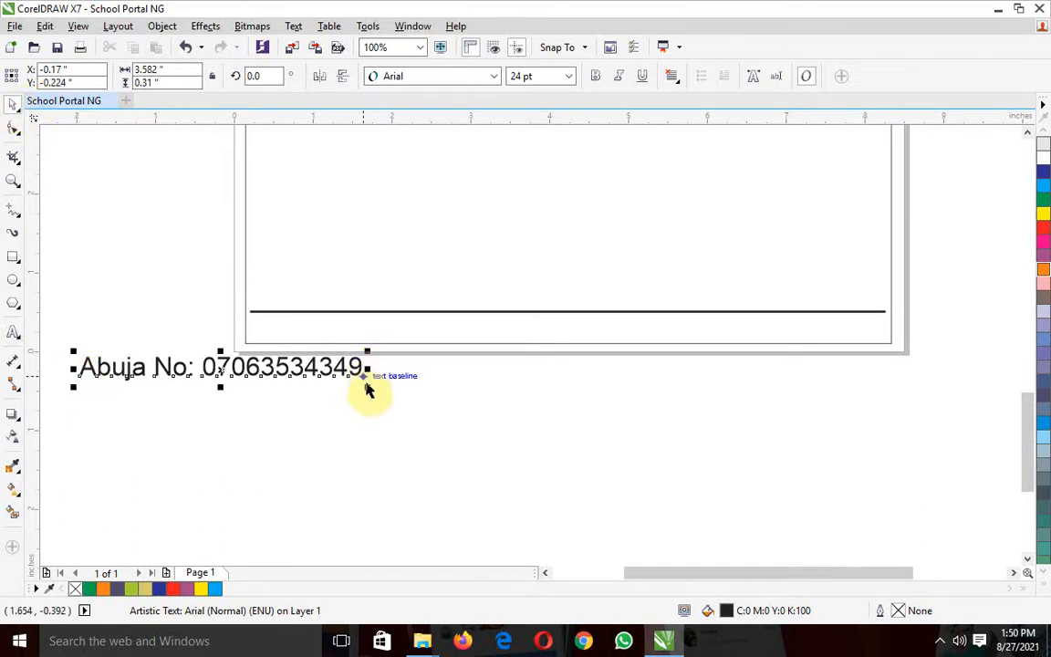
Reduce the "Abuja No:" text to a font size of 9 pt
left_click(340, 366)
left_click_drag(339, 366, 239, 365)
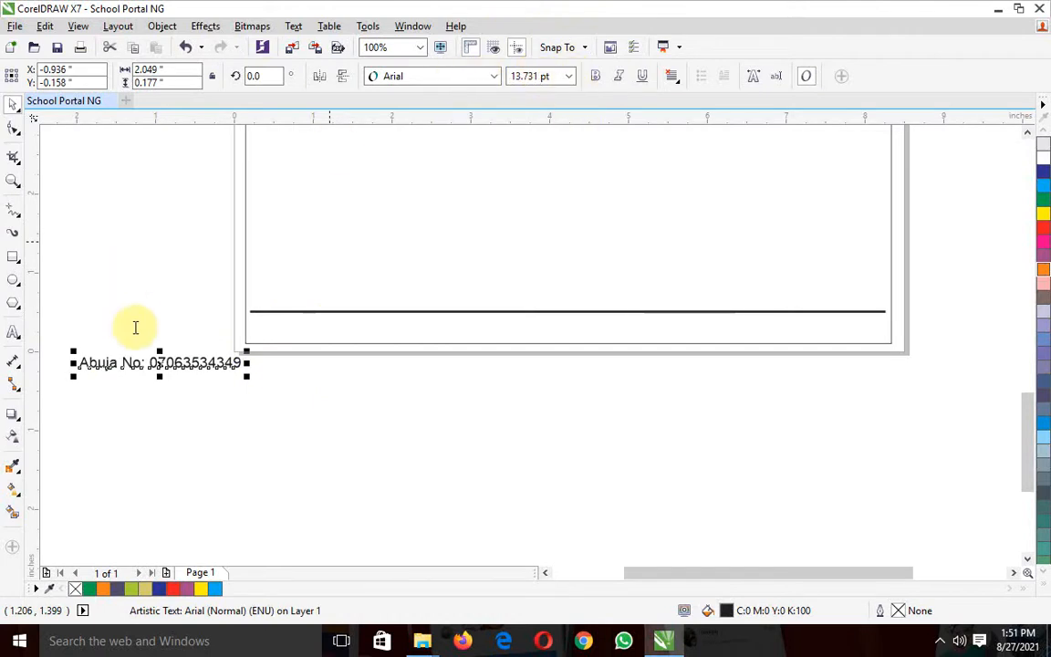
key("ctrl+shift+p")
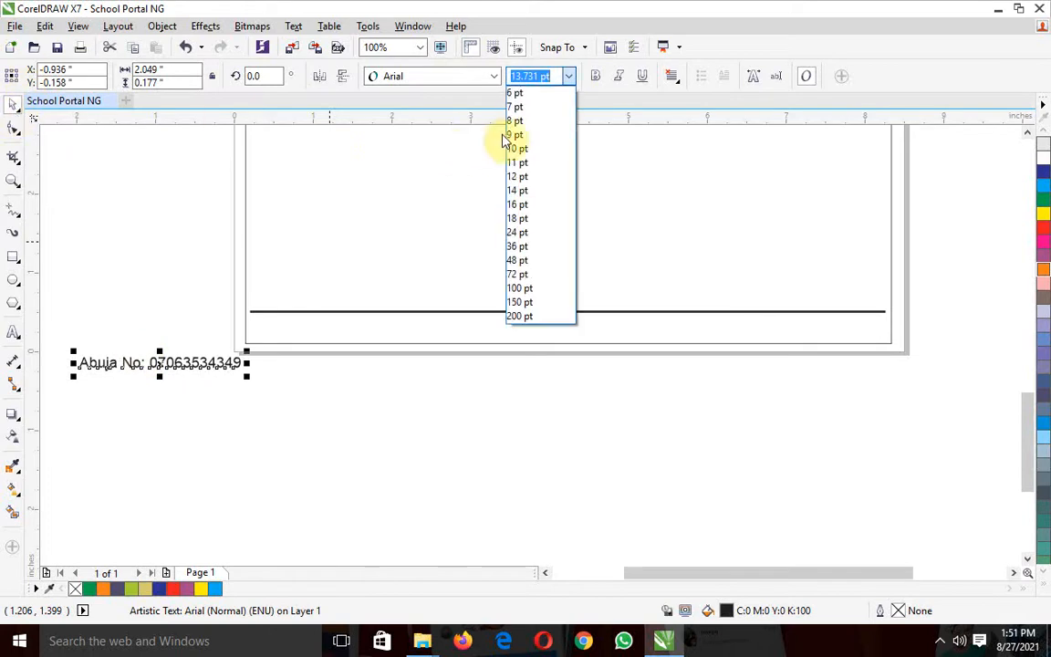
left_click(513, 134)
Move the "Abuja No:" text beneath the left end of the footer line, at about X 0.89, Y 0.30 inches, and colour it red
left_click_drag(133, 363, 304, 327)
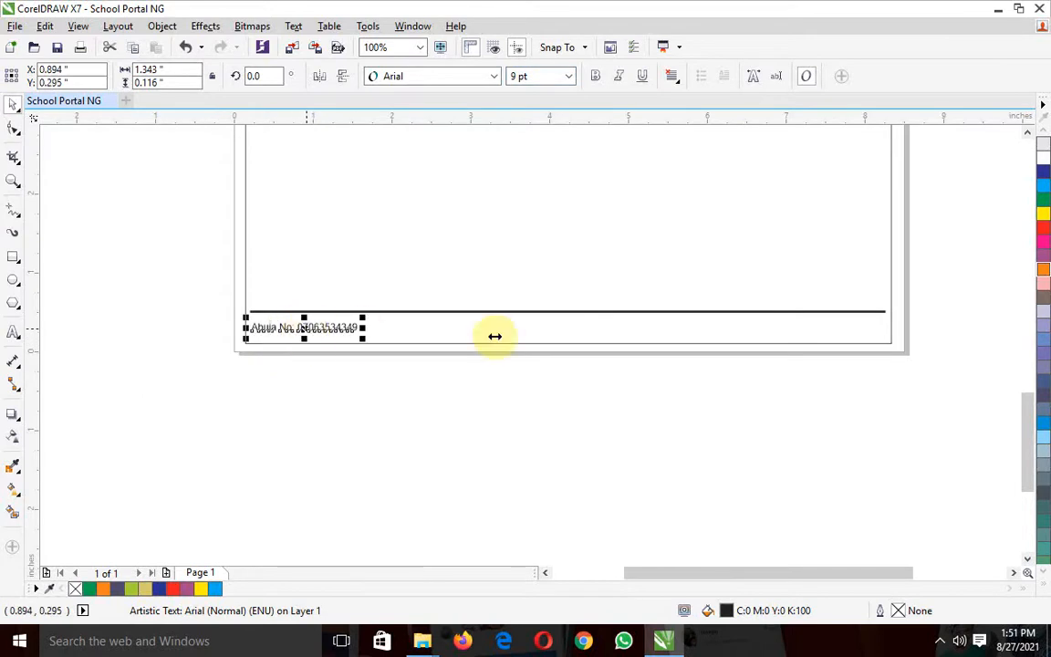
left_click(1045, 234)
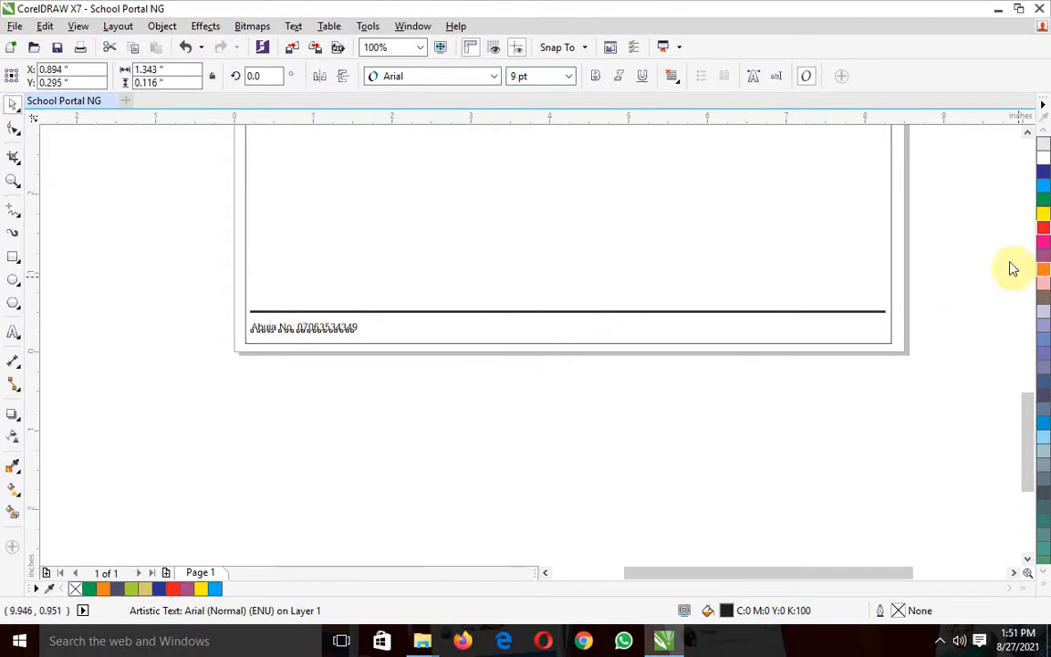
left_click(751, 497)
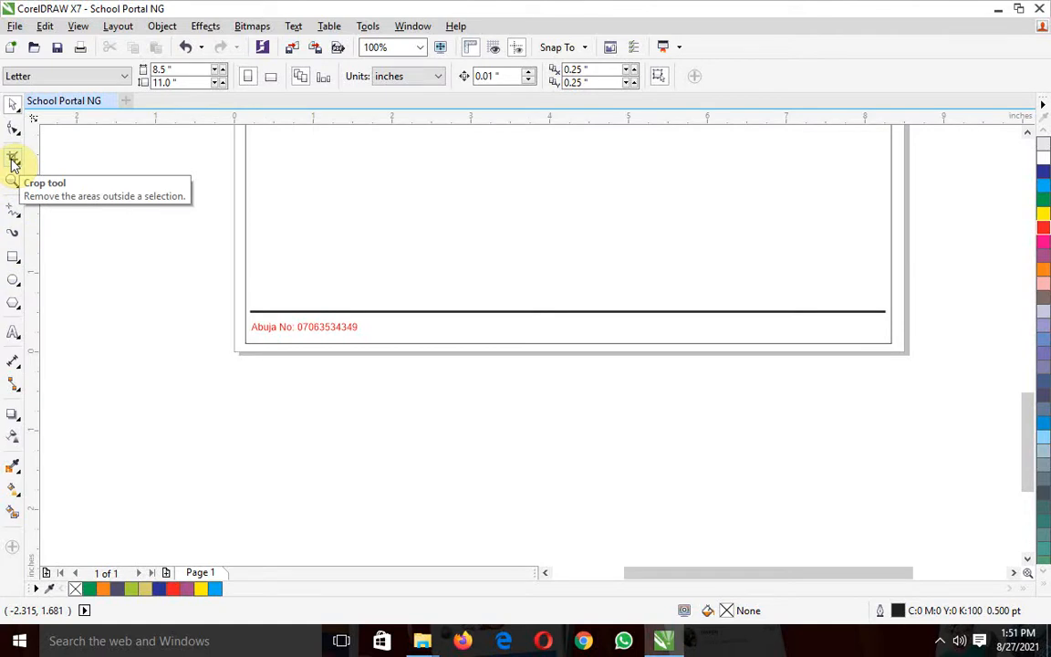
Draw two short vertical Freehand strokes beside the page and delete the first, keeping the one about 0.09 inches tall
left_click(13, 211)
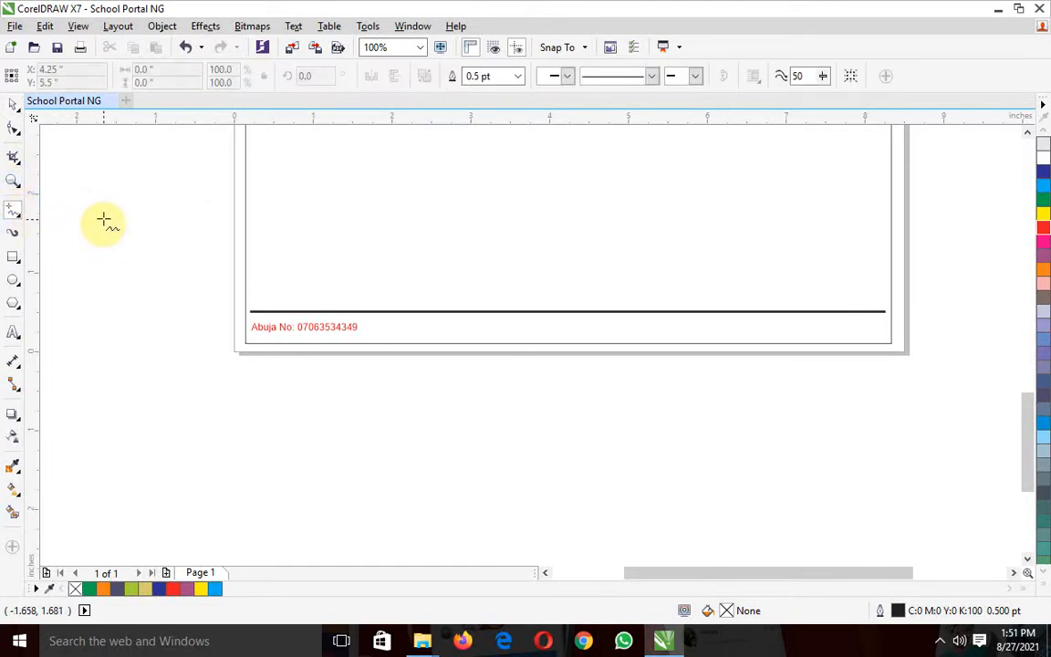
left_click(104, 224)
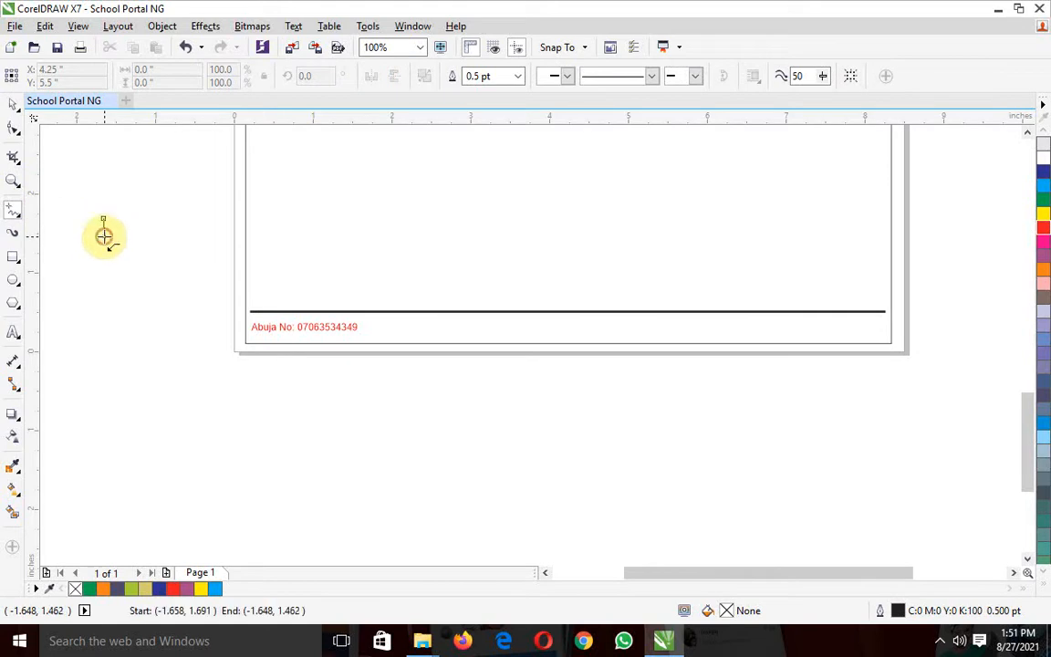
left_click(103, 242)
left_click(137, 259)
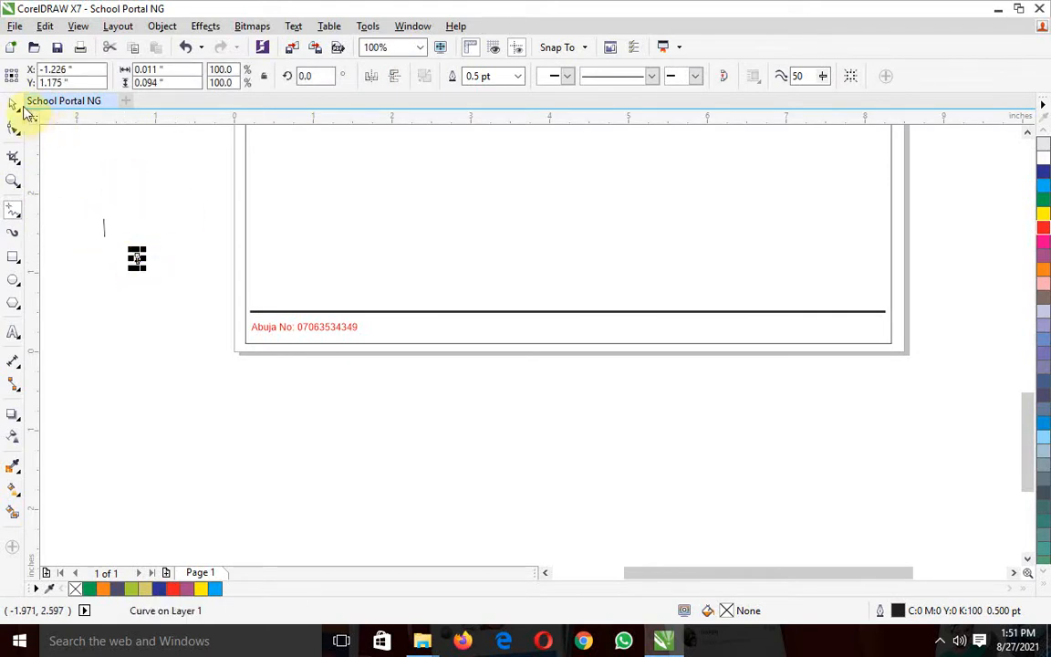
left_click(169, 194)
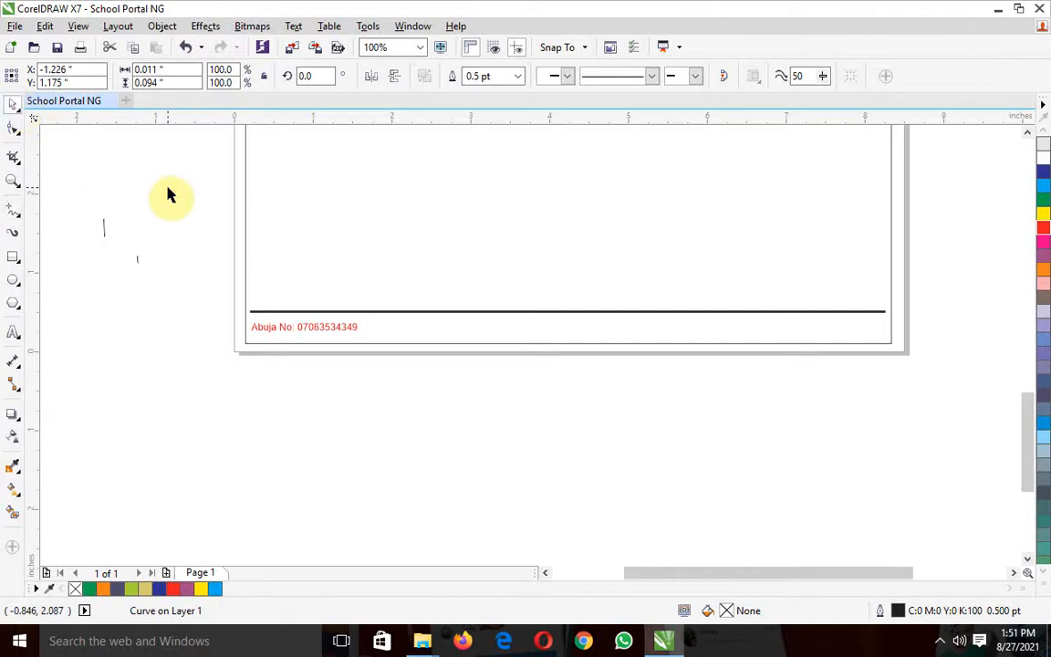
left_click(103, 226)
key("Delete")
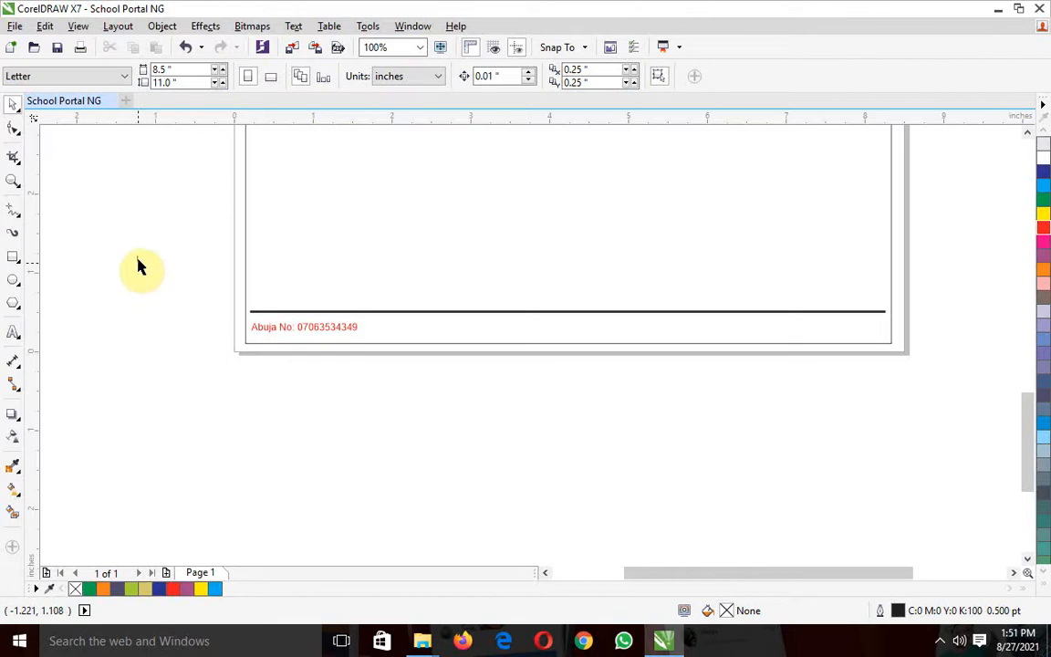
Resize the remaining vertical stroke to about 0.39 inches tall and place it as a separator at the end of the Abuja number, about X 1.57 inches
left_click(136, 260)
left_click_drag(137, 267, 137, 428)
left_click(198, 444)
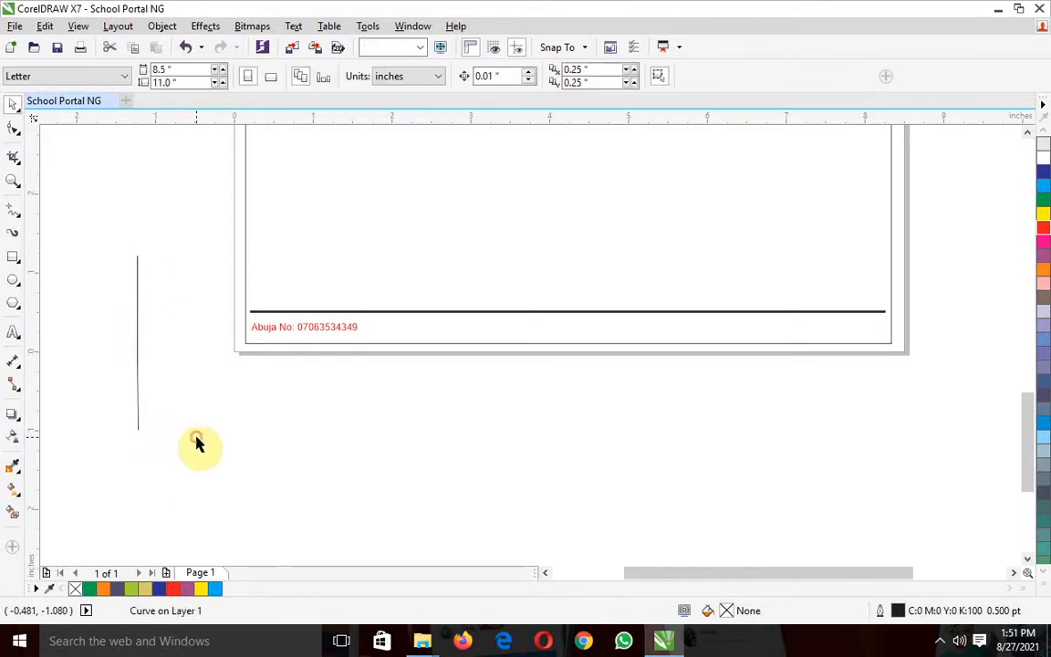
left_click(136, 365)
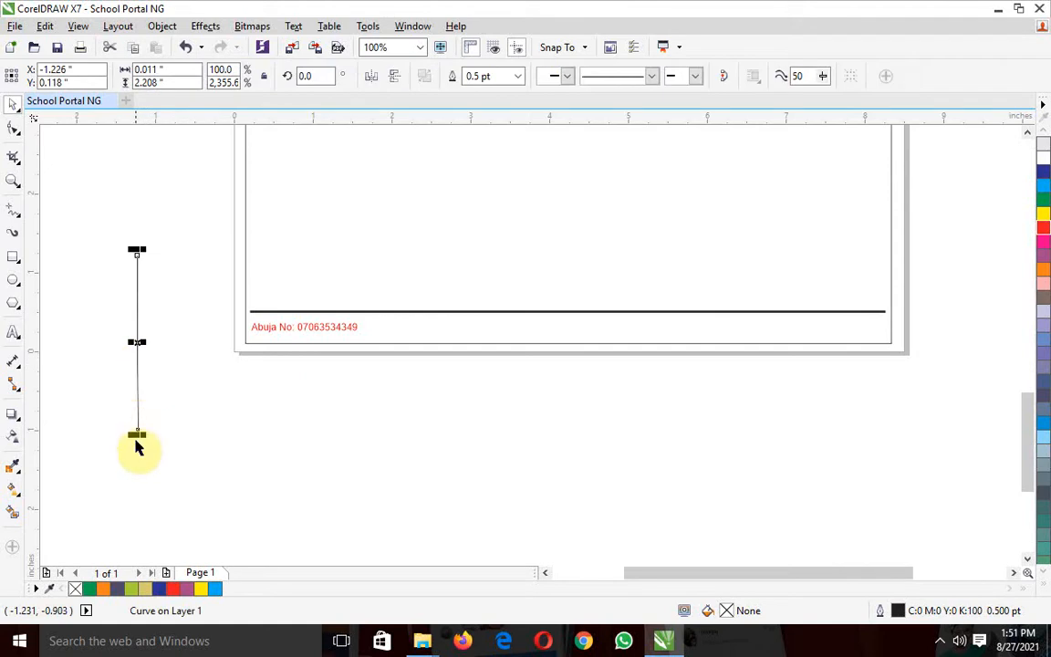
left_click_drag(137, 436, 357, 328)
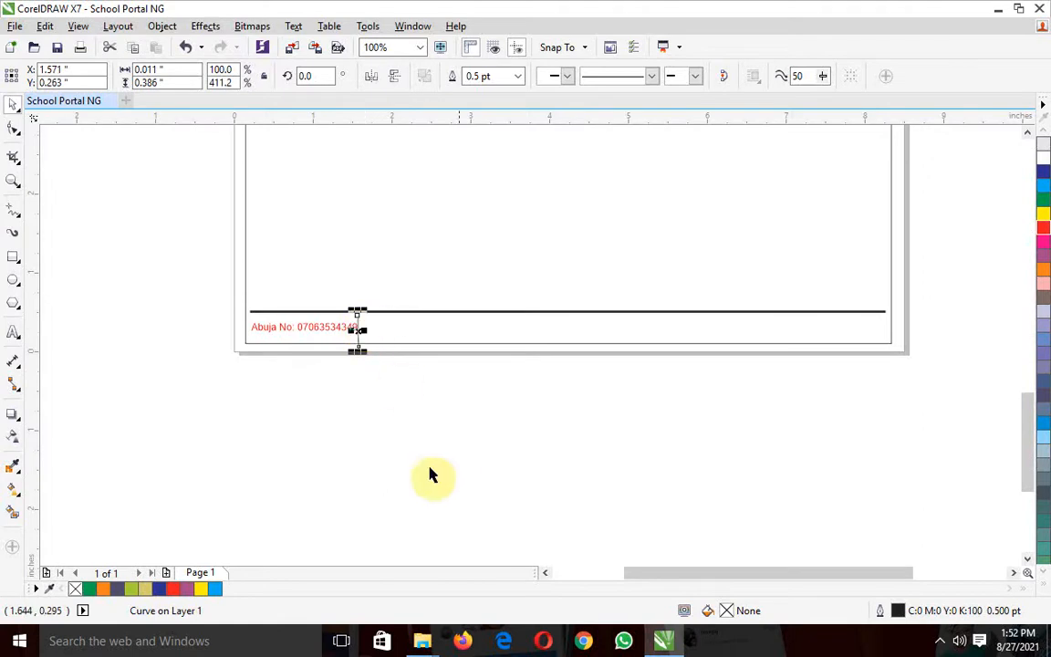
left_click(293, 389)
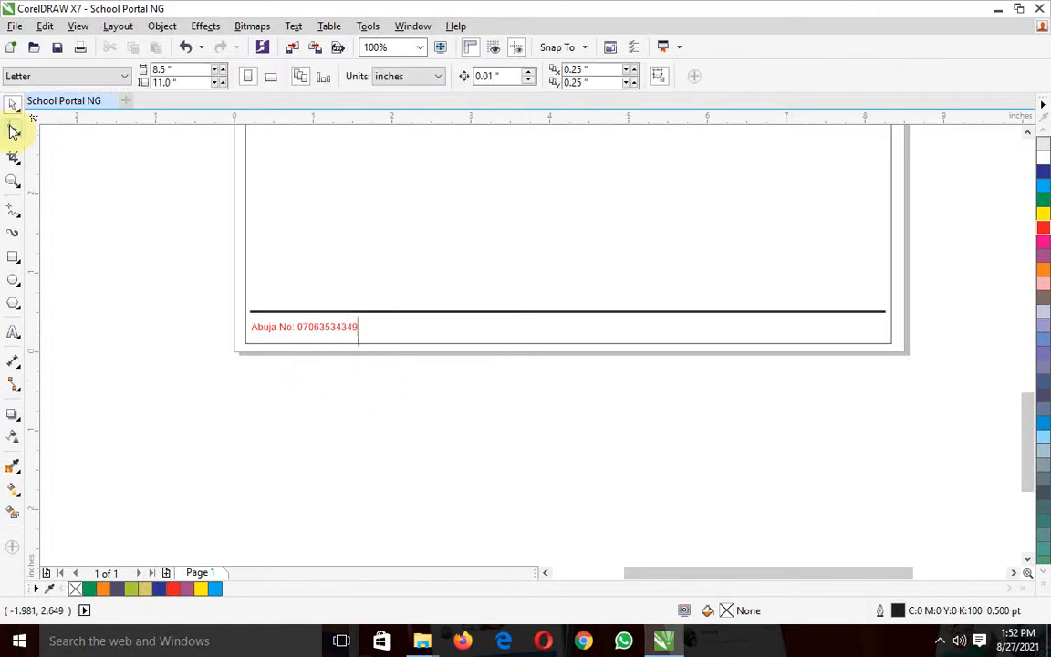
Draw a new vertical Freehand stroke about 0.27 inches tall in the empty area beside the page
left_click(14, 212)
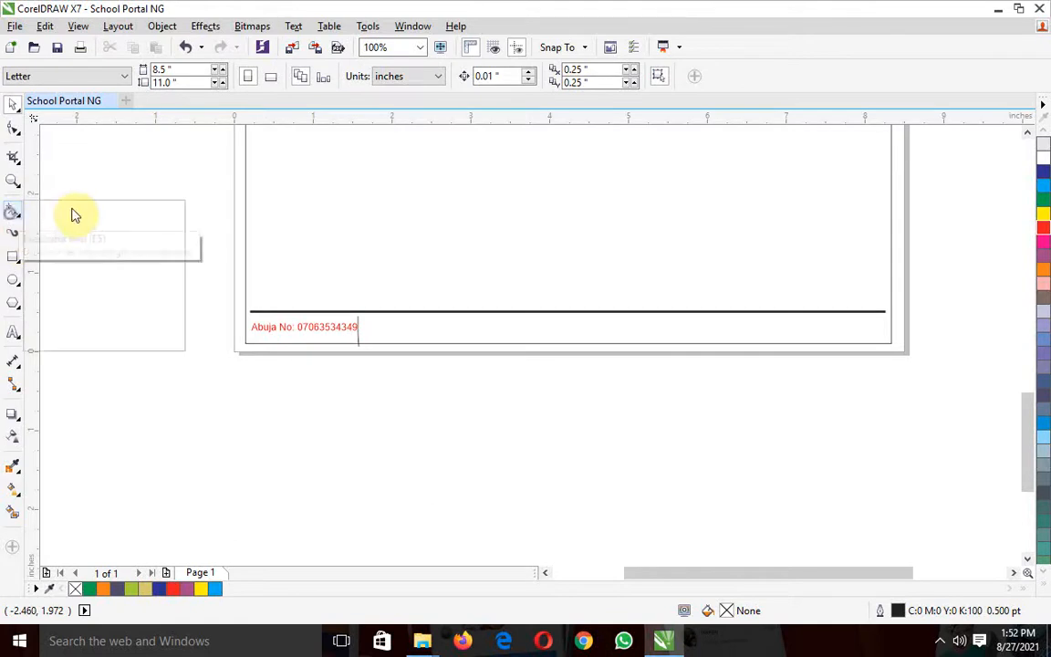
left_click(100, 167)
left_click(12, 211)
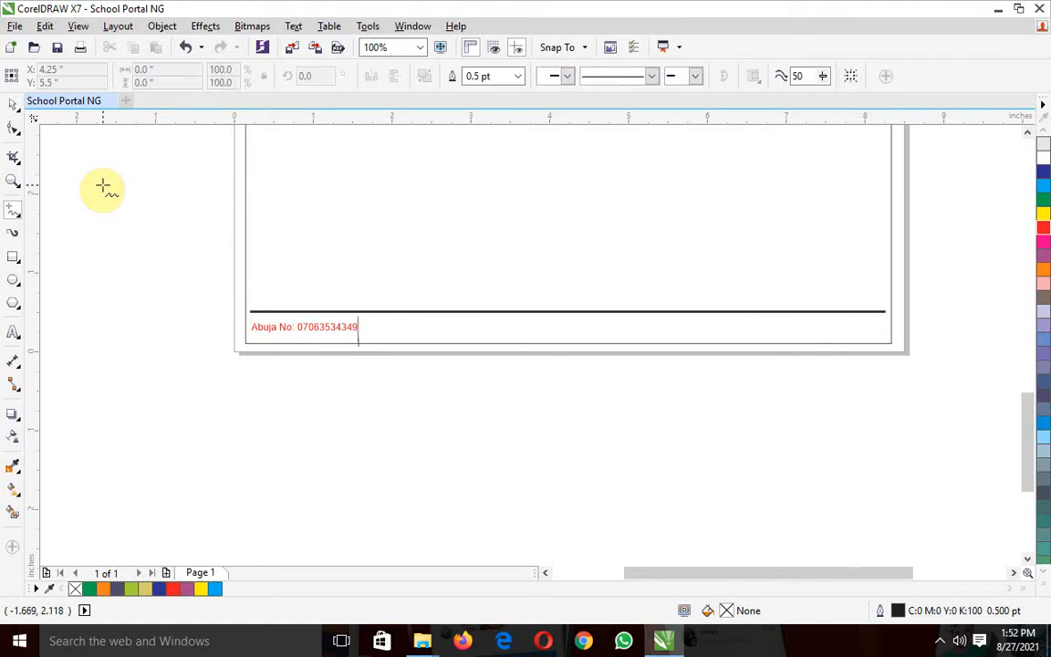
left_click_drag(103, 186, 103, 206)
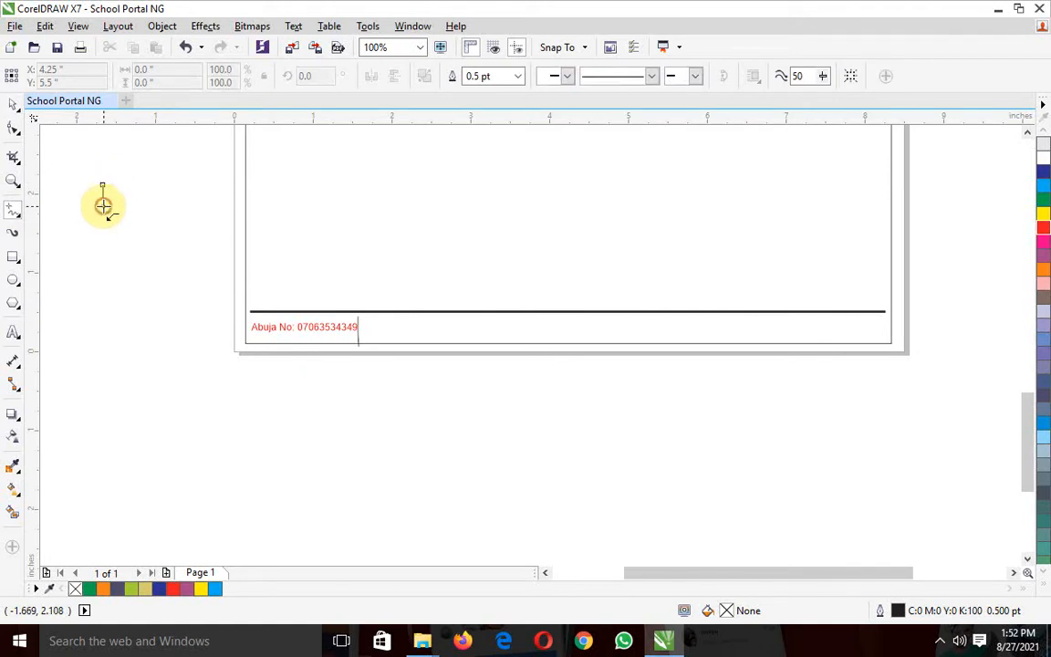
left_click(15, 110)
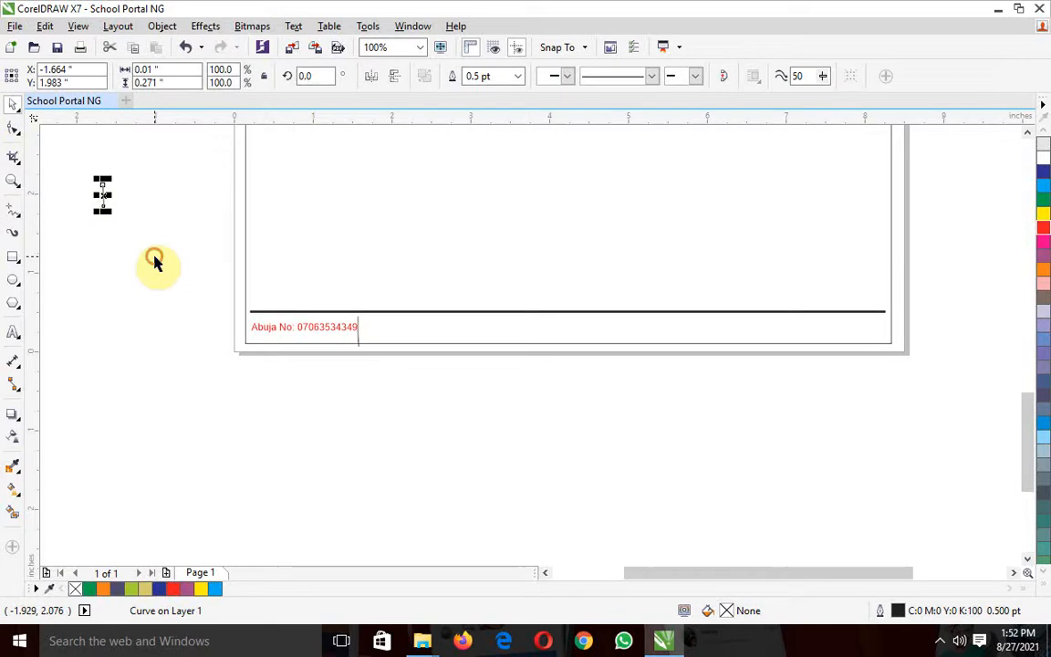
Resize the new vertical stroke beside the page to about 0.39 inches tall
left_click(143, 258)
left_click(103, 198)
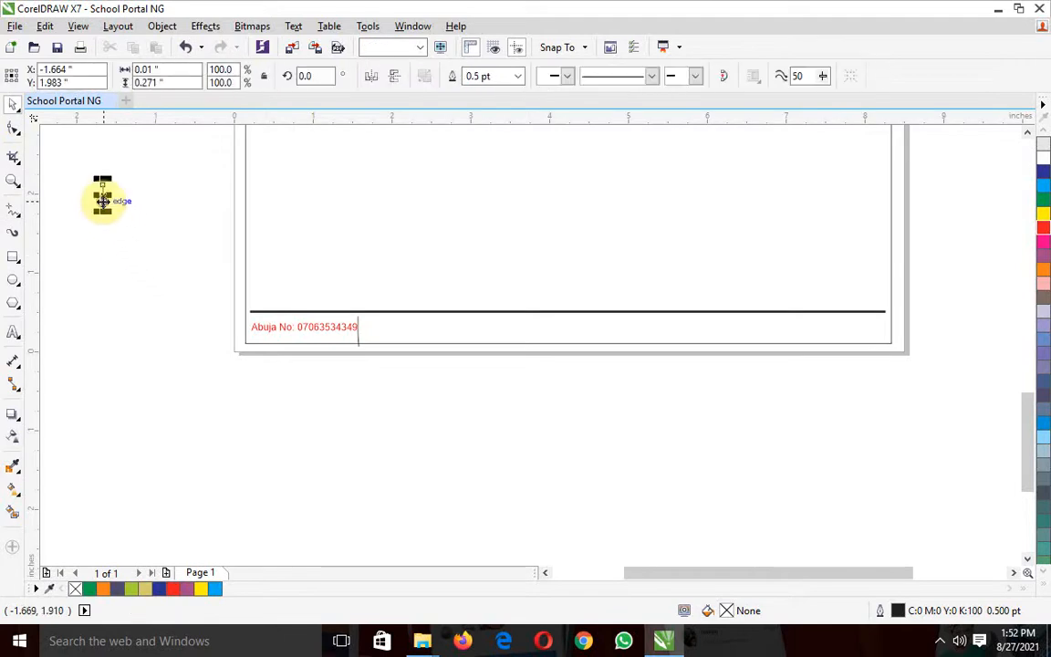
left_click_drag(103, 210, 103, 324)
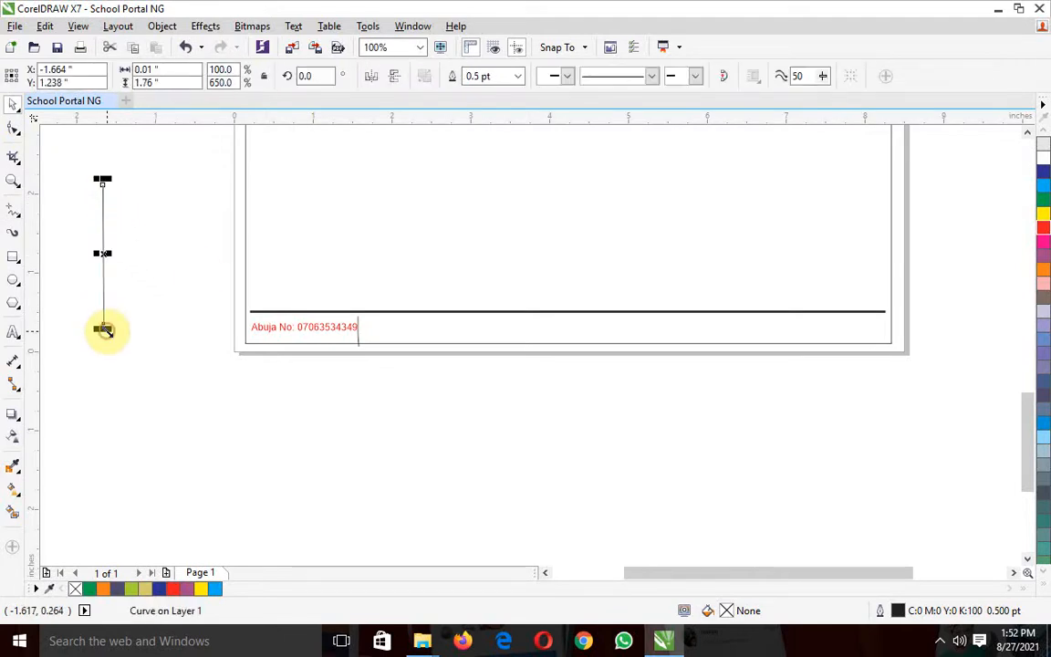
left_click(197, 270)
left_click(103, 266)
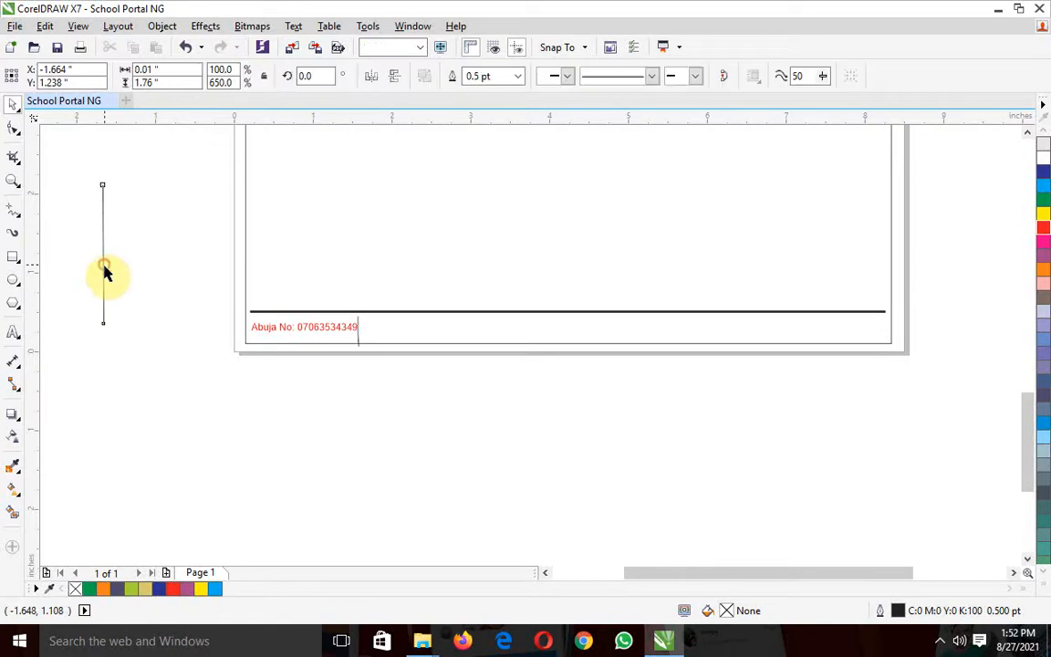
left_click_drag(101, 325, 103, 220)
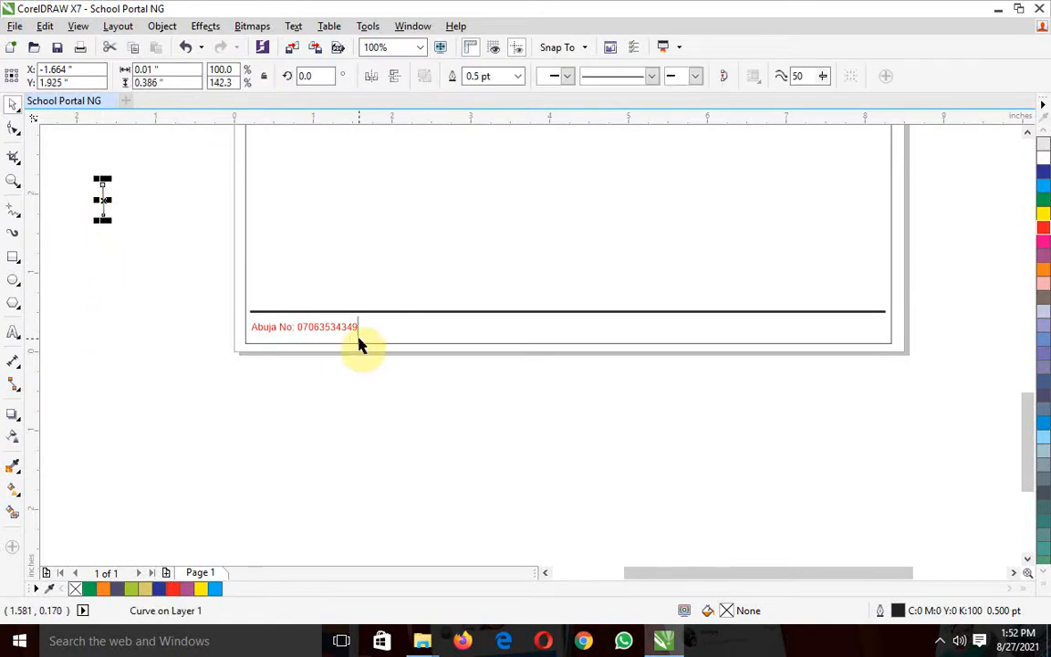
Replace the separator after the Abuja number with the new stroke, placed at about X 1.58, Y 0.26 inches
left_click(359, 340)
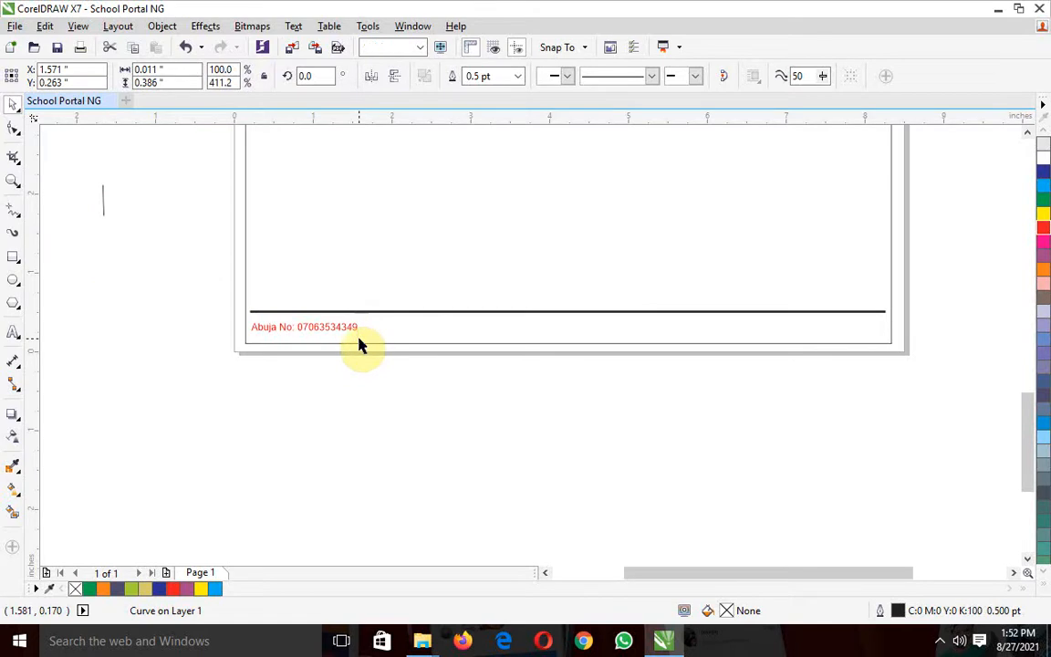
key("Delete")
left_click_drag(103, 206, 361, 325)
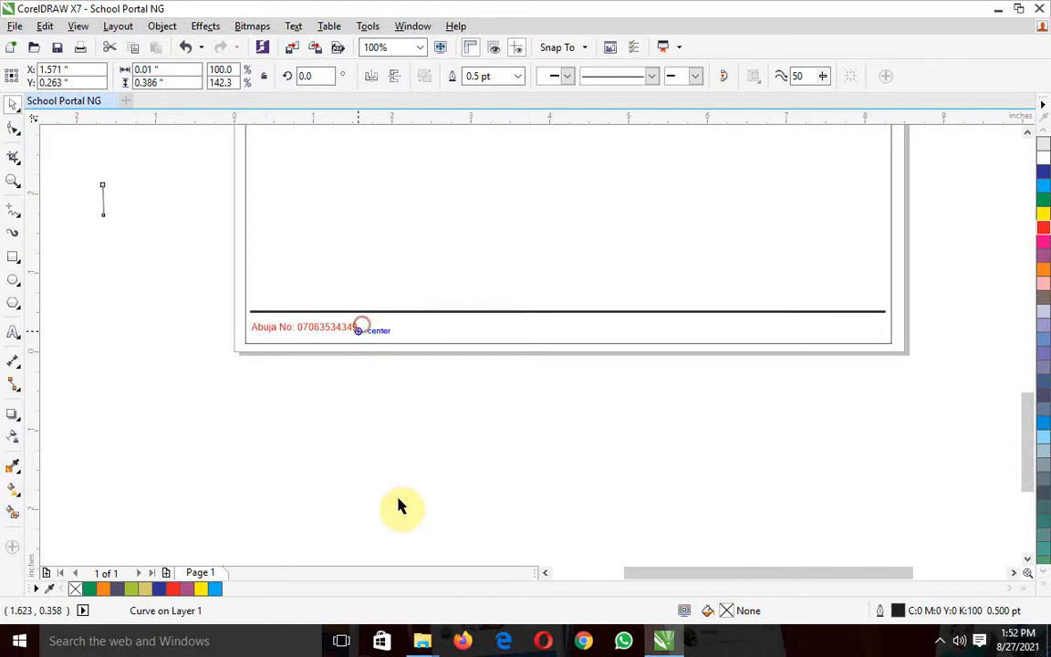
key("Right")
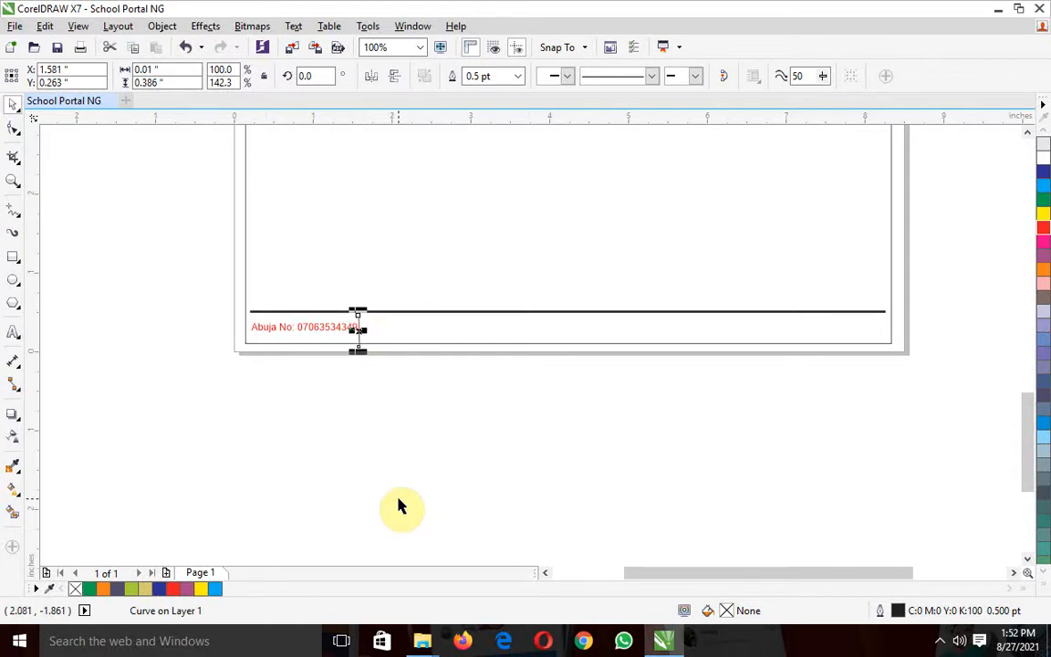
left_click(431, 506)
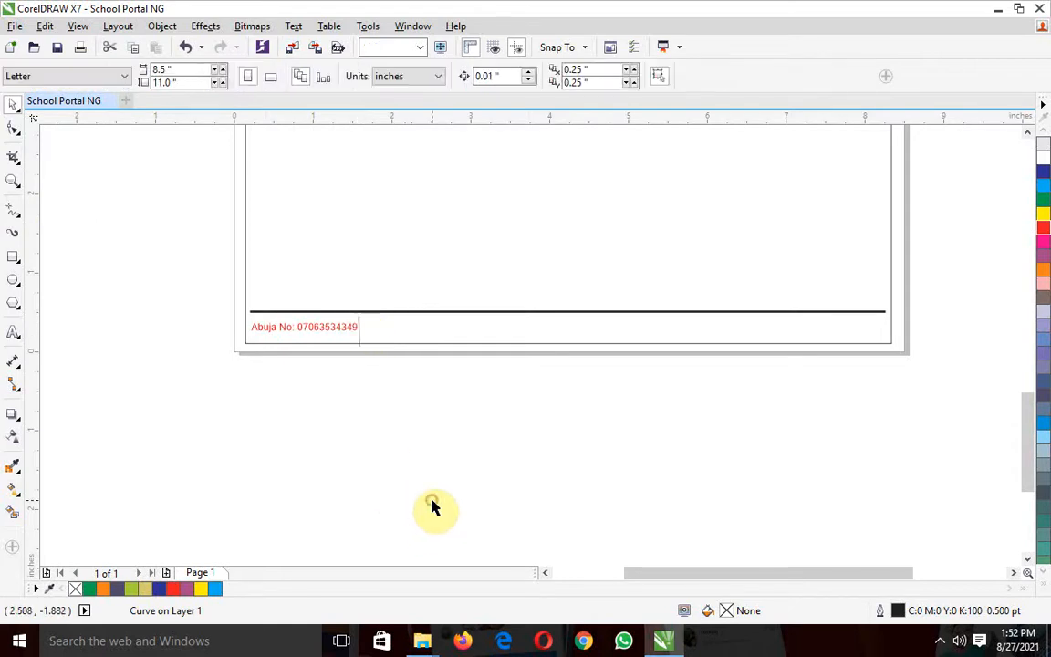
Extend the separator up to the footer line, about 0.44 inches tall, and set its outline width to 1.5 pt
left_click(357, 330)
left_click_drag(357, 308, 357, 301)
left_click(397, 416)
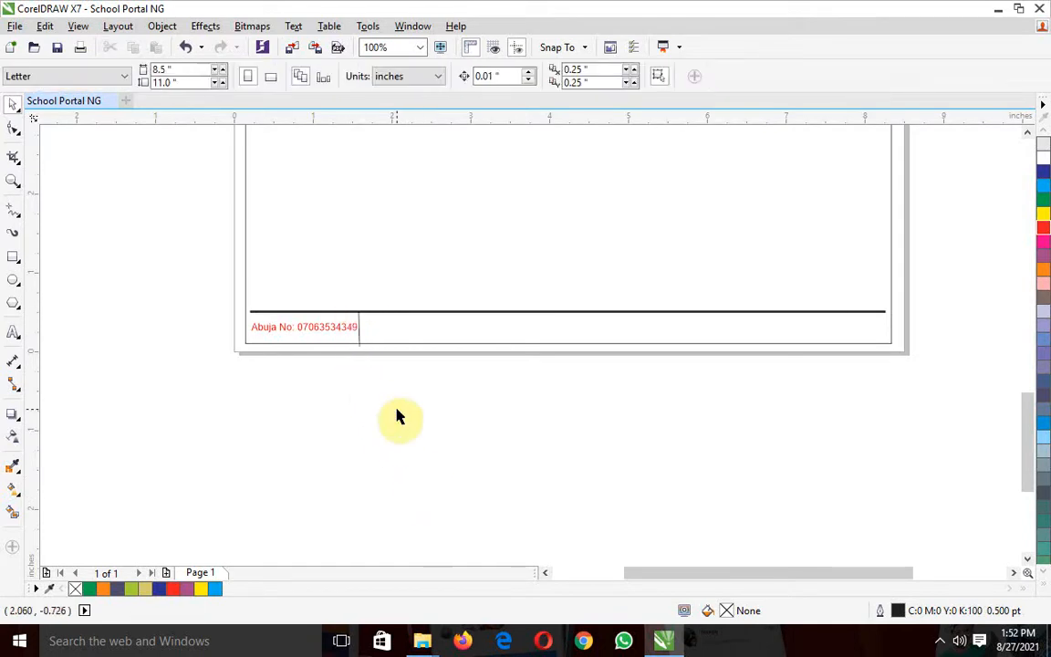
left_click(358, 334)
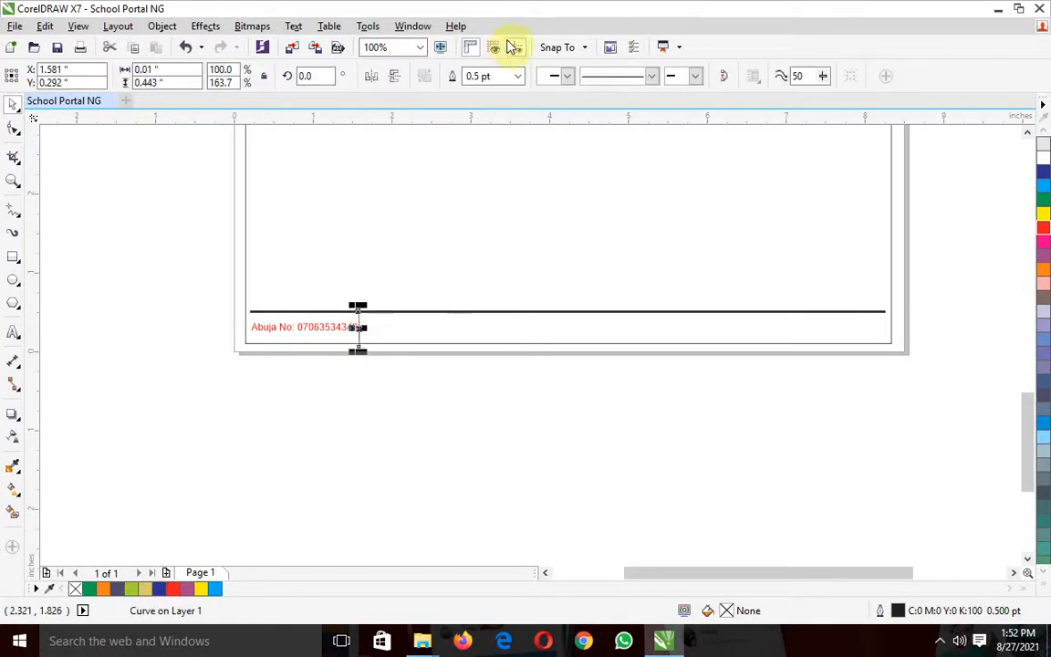
left_click(517, 76)
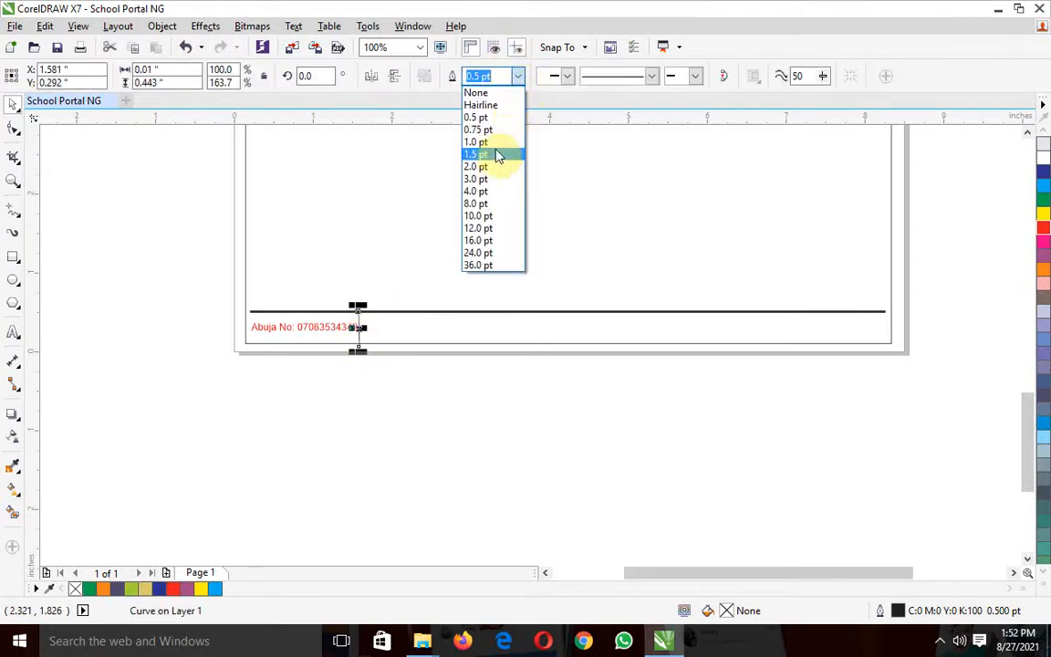
left_click(496, 157)
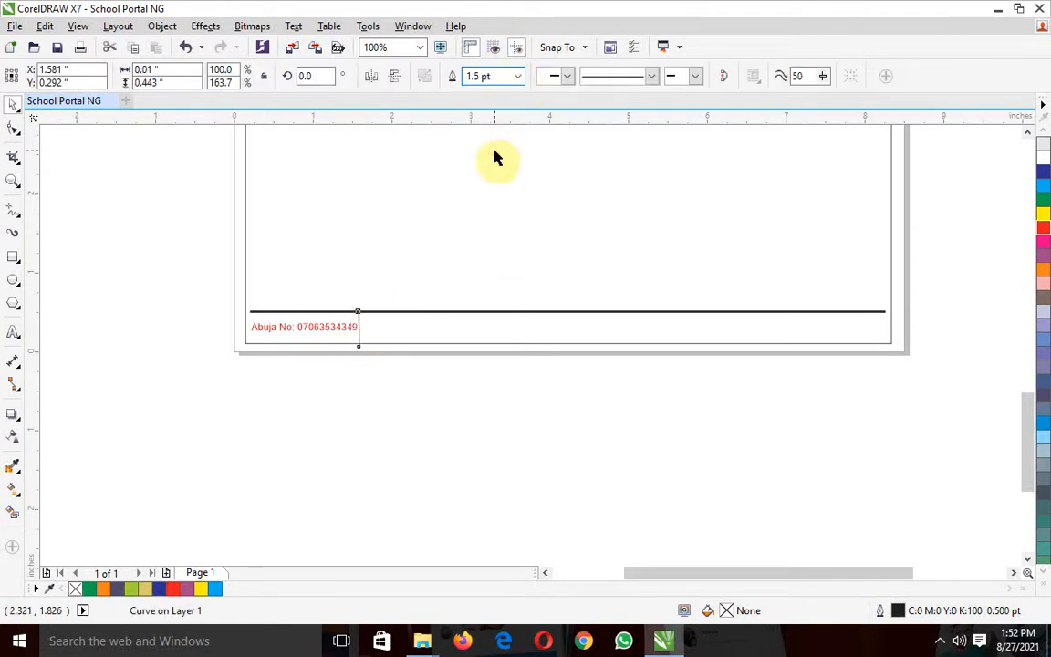
left_click(466, 390)
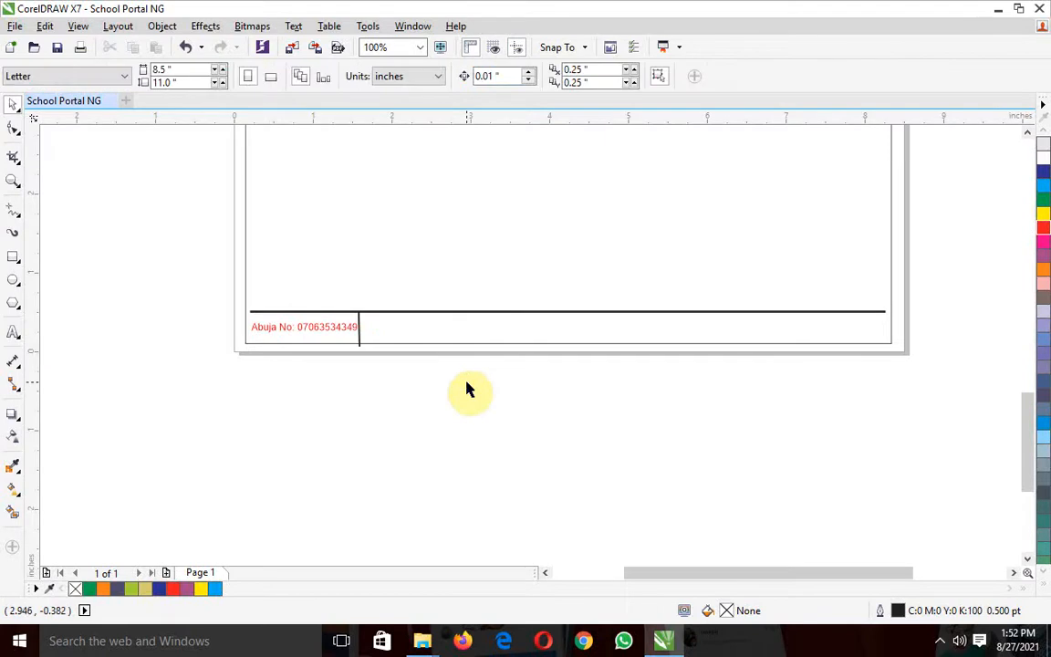
Duplicate the separator twice, place the copies under the footer line at about X 3.72 and 6.26 inches, and shift the original to X 1.64
left_click(360, 338)
key("ctrl+d")
key("ctrl+d")
left_click_drag(396, 283, 526, 329)
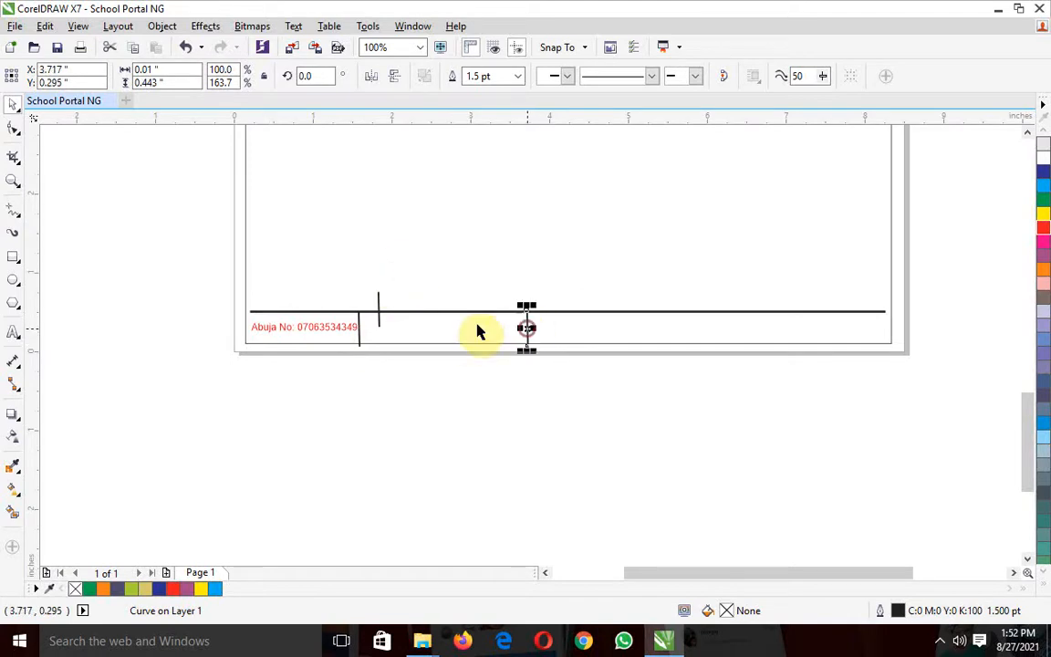
left_click(379, 307)
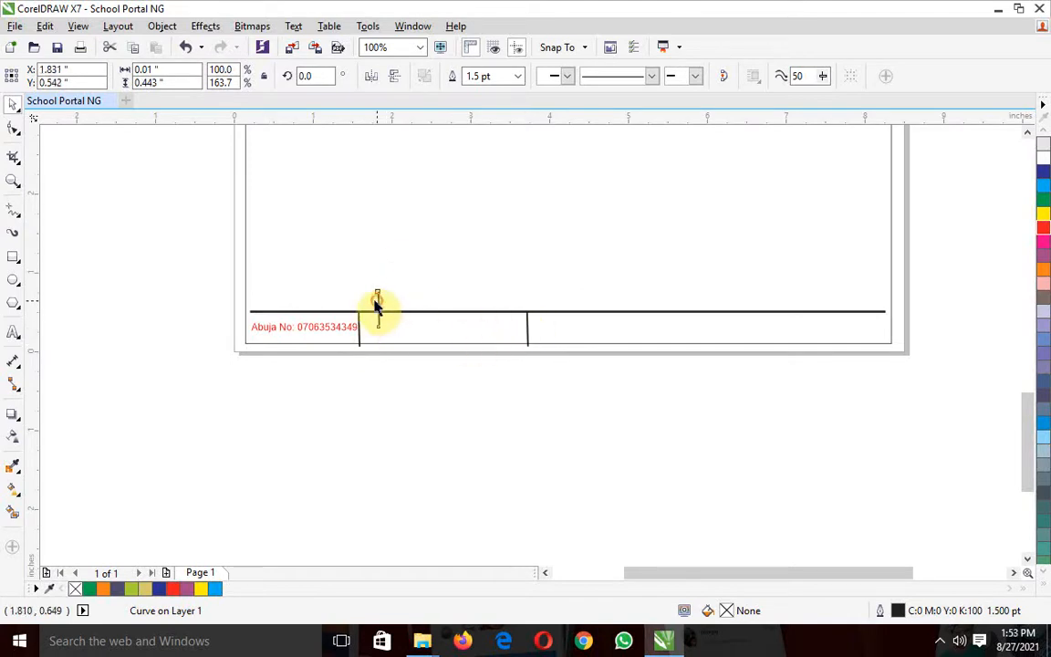
left_click_drag(377, 307, 727, 328)
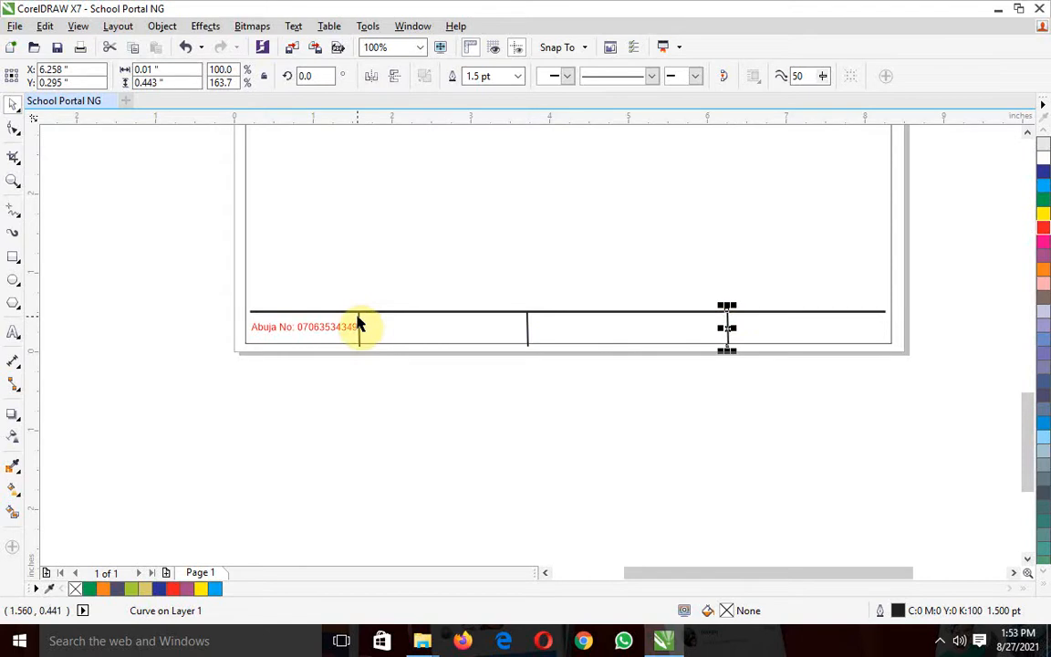
left_click(359, 324)
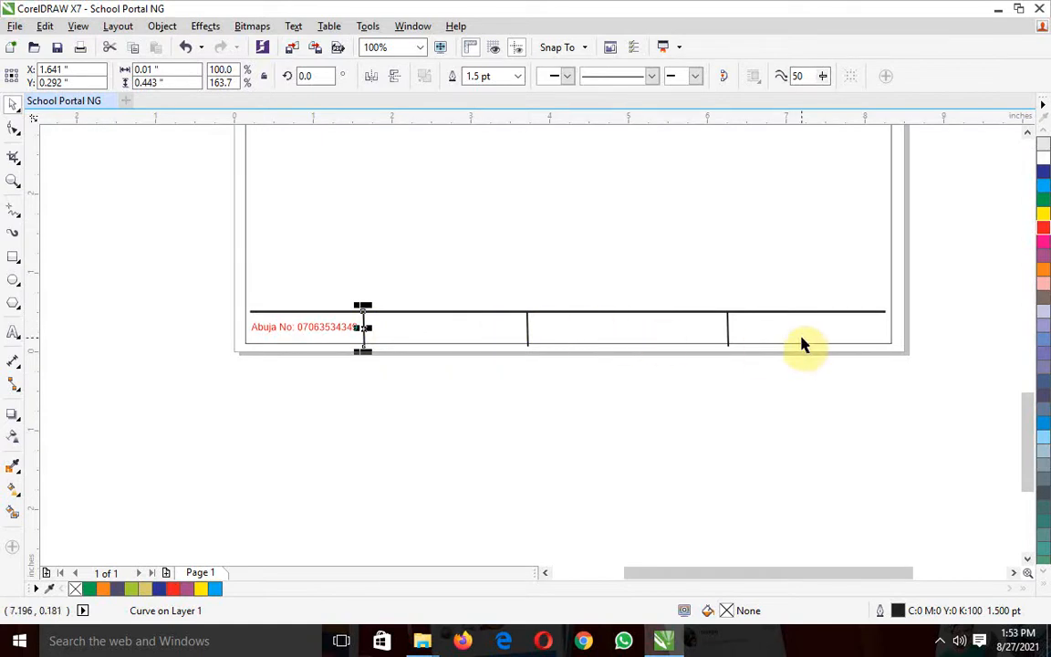
Duplicate the header divider line and move the copy below it to about Y 9.13 inches
left_click_drag(1025, 427, 1020, 258)
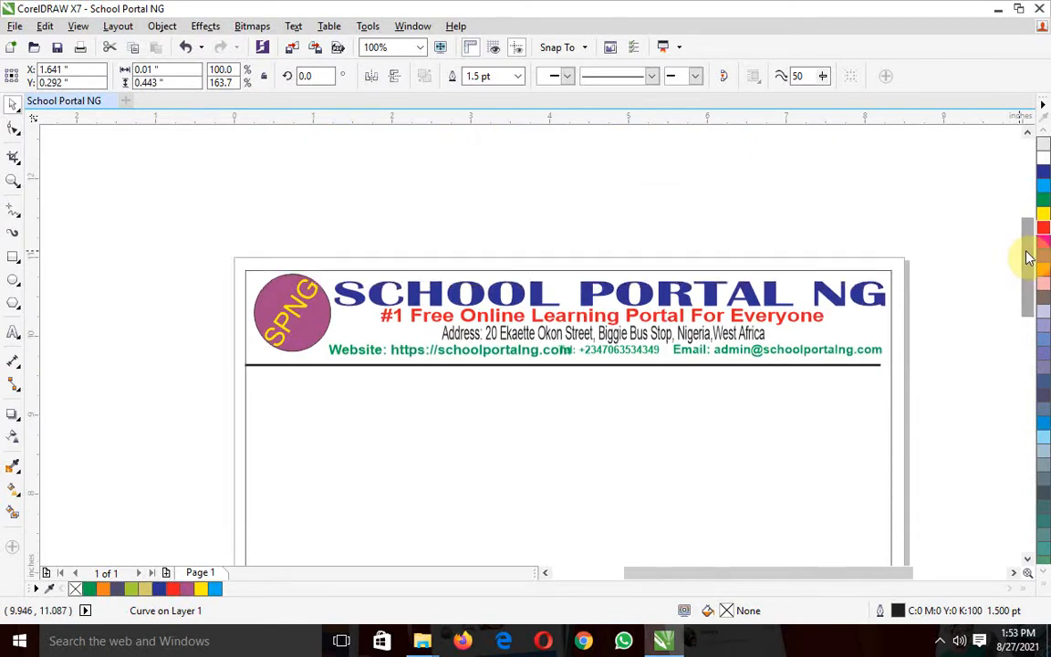
mouse_move(1028, 258)
left_mouse_down()
mouse_move(1023, 450)
mouse_move(1020, 256)
left_mouse_up()
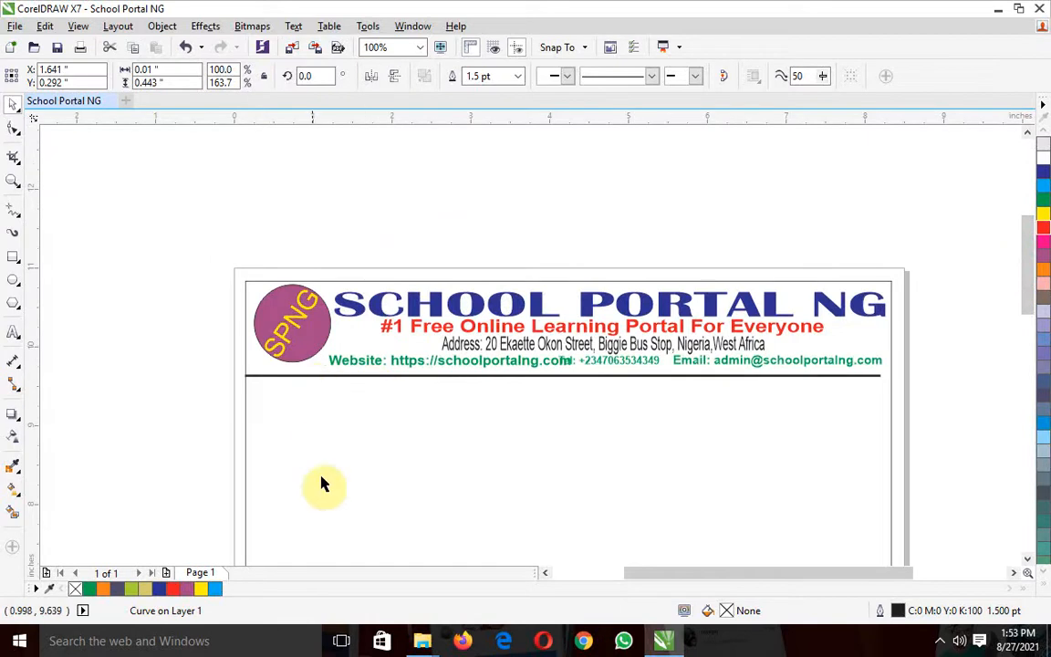
left_click_drag(1031, 258, 1032, 290)
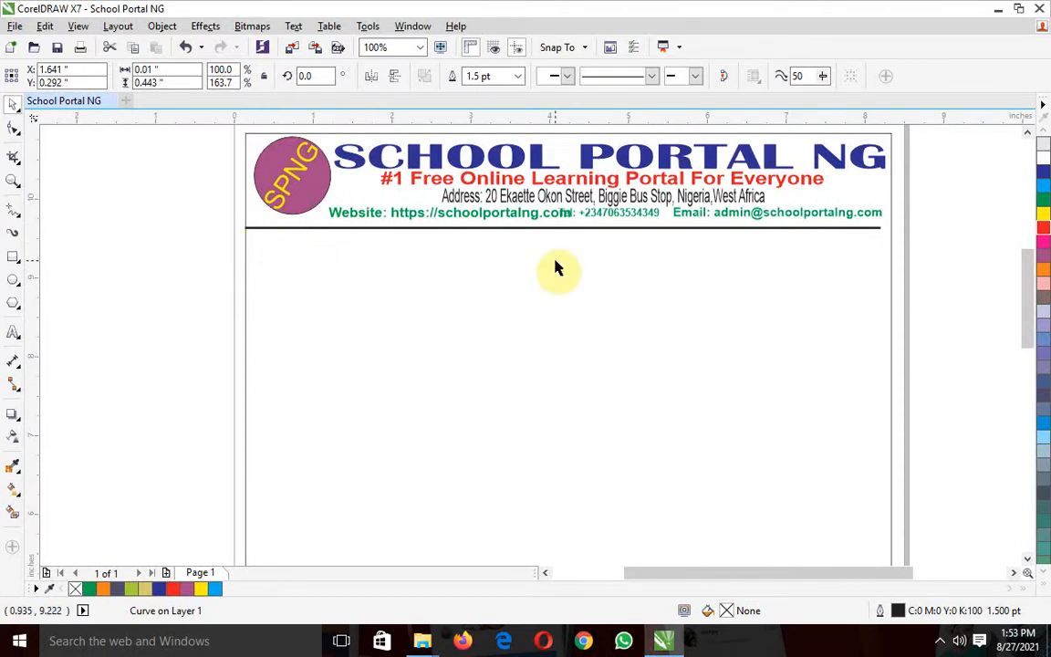
left_click(540, 228)
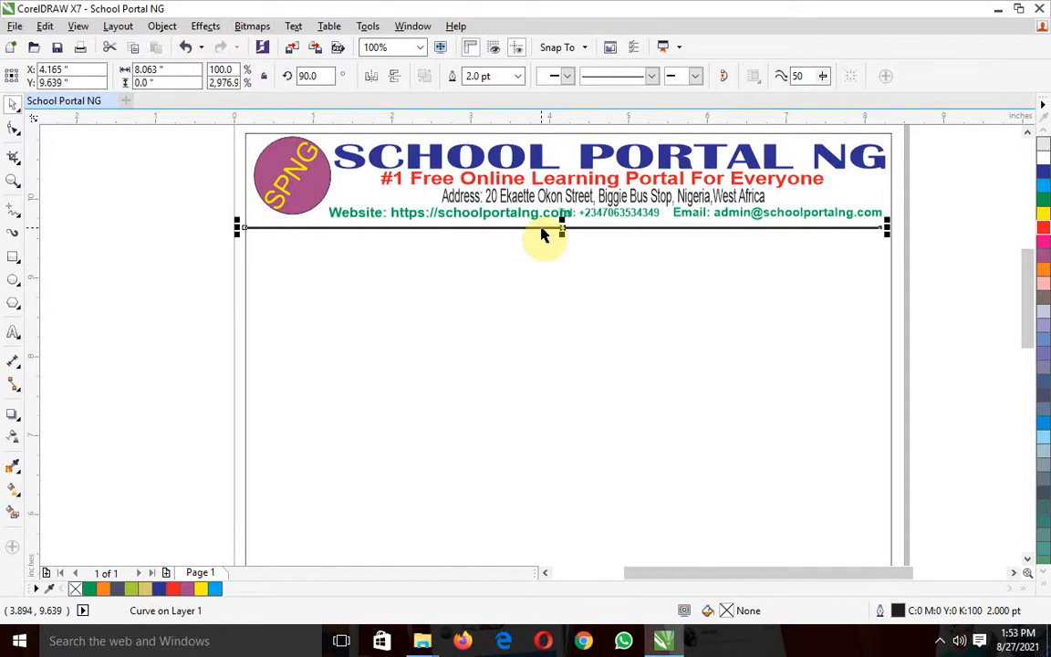
key("ctrl+d")
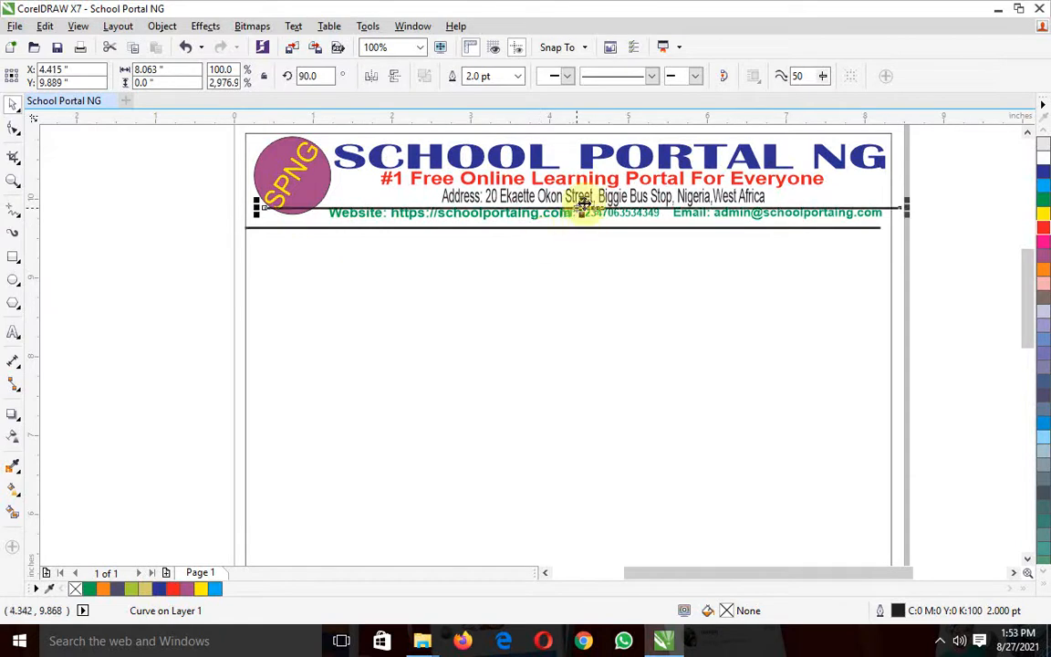
left_click_drag(579, 202, 563, 329)
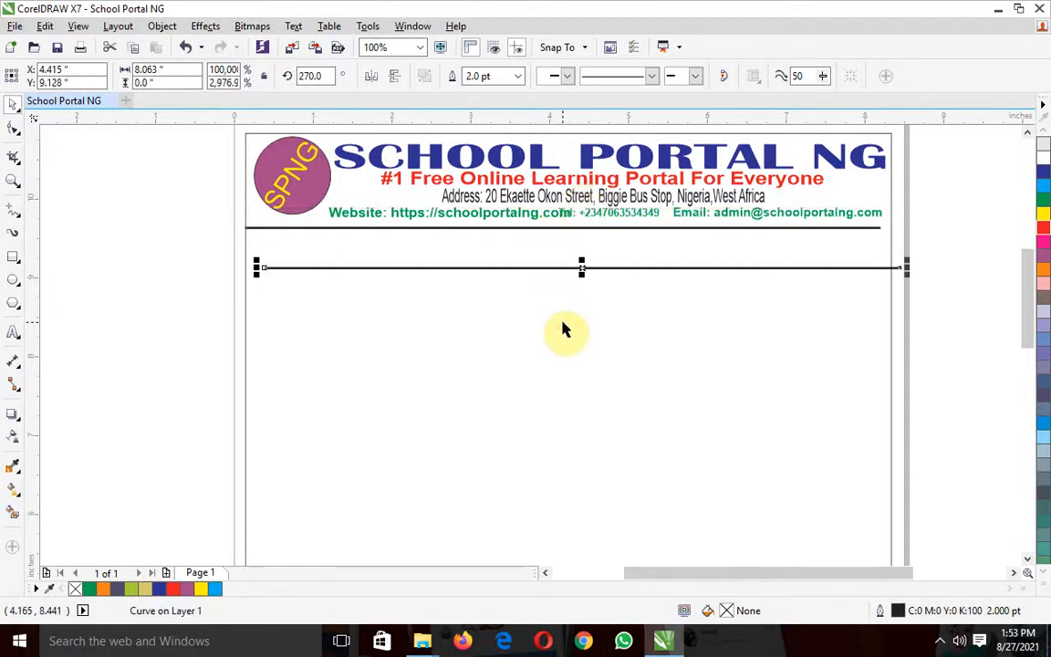
Try a 90-degree rotation on the copied line and move the line to about X 3.90, Y 8.21 inches
left_click(310, 76)
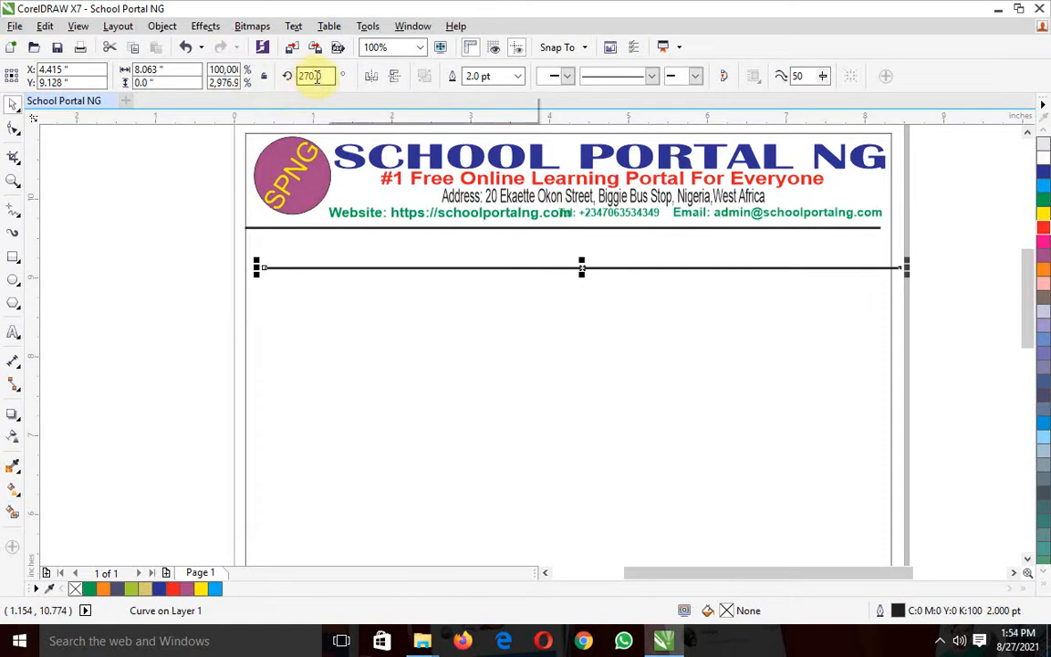
left_click(308, 74)
key("BackSpace")
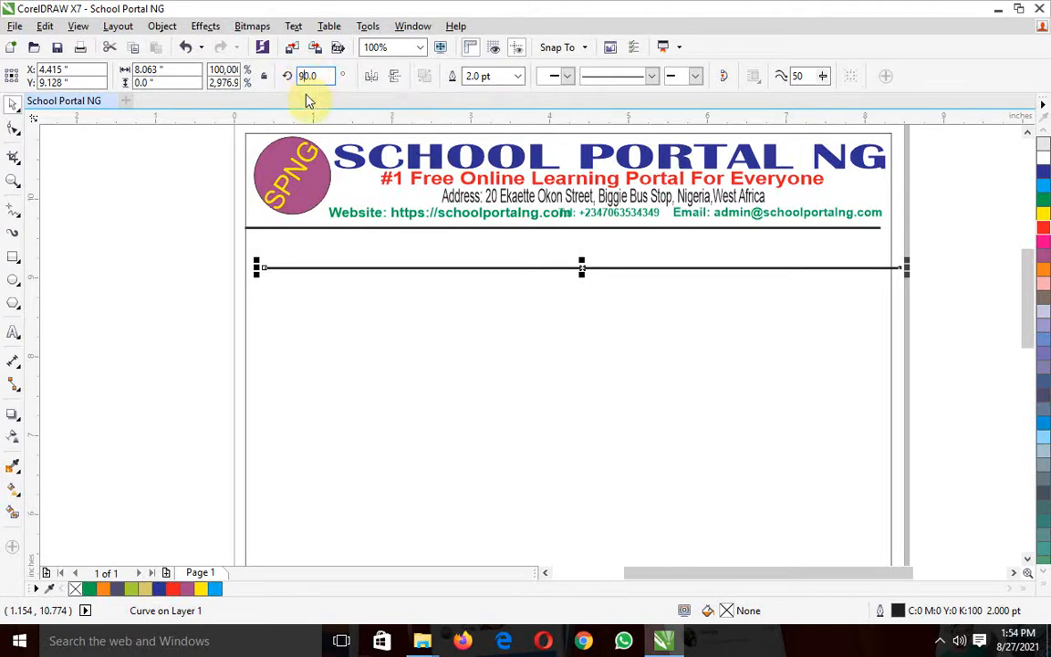
key("Return")
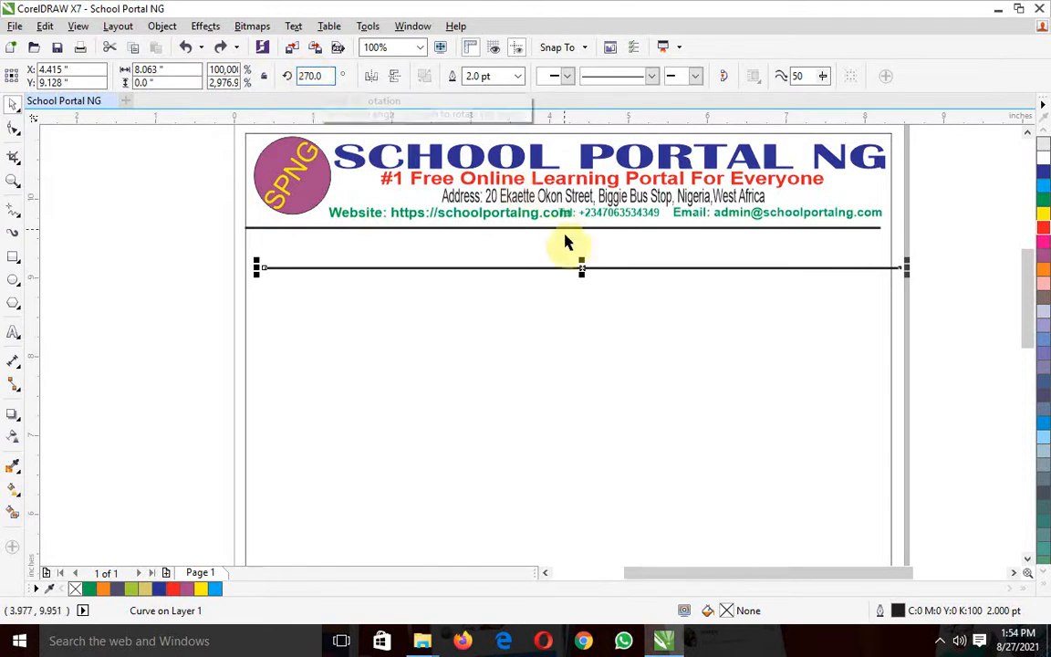
left_click_drag(582, 268, 542, 340)
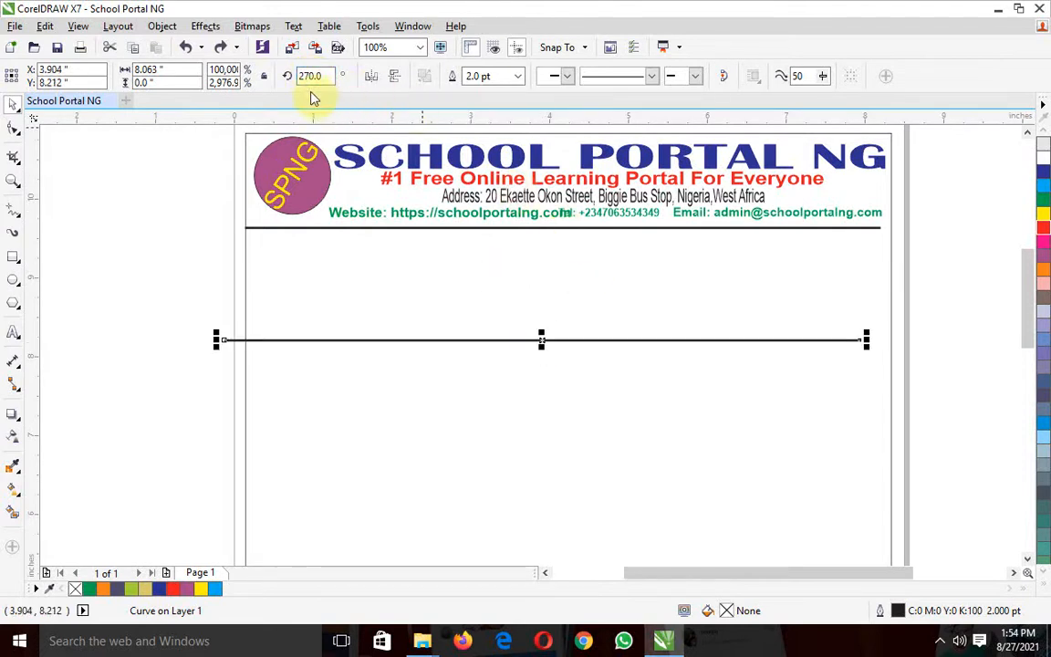
Try to set the copied line's rotation to 0 degrees, undo the attempt, and reselect the line
key("BackSpace")
key("BackSpace")
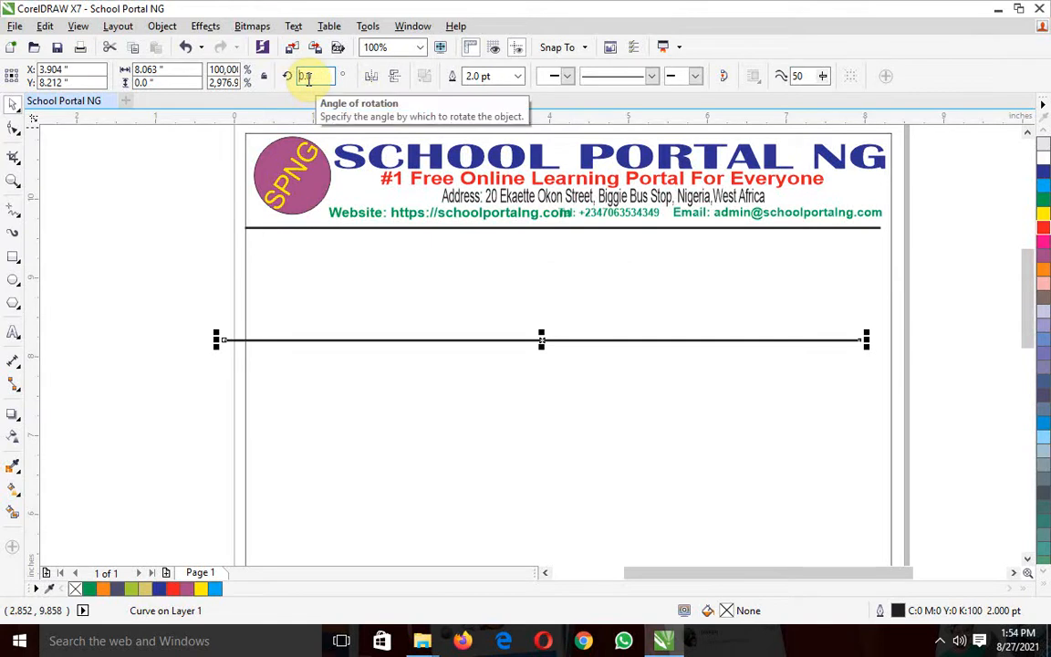
key("Return")
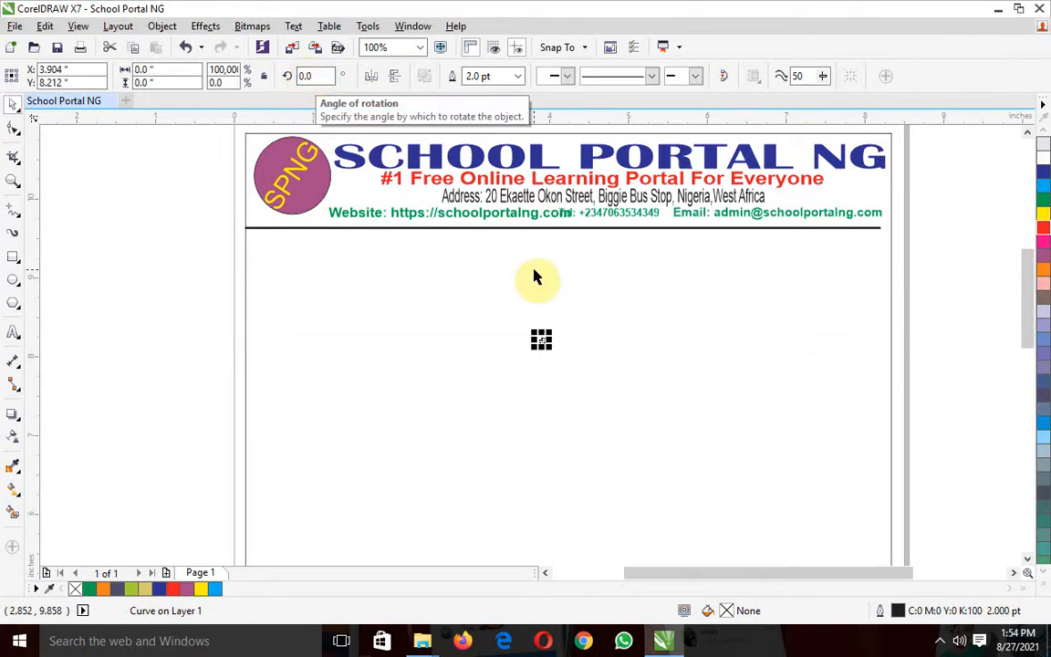
left_click(587, 308)
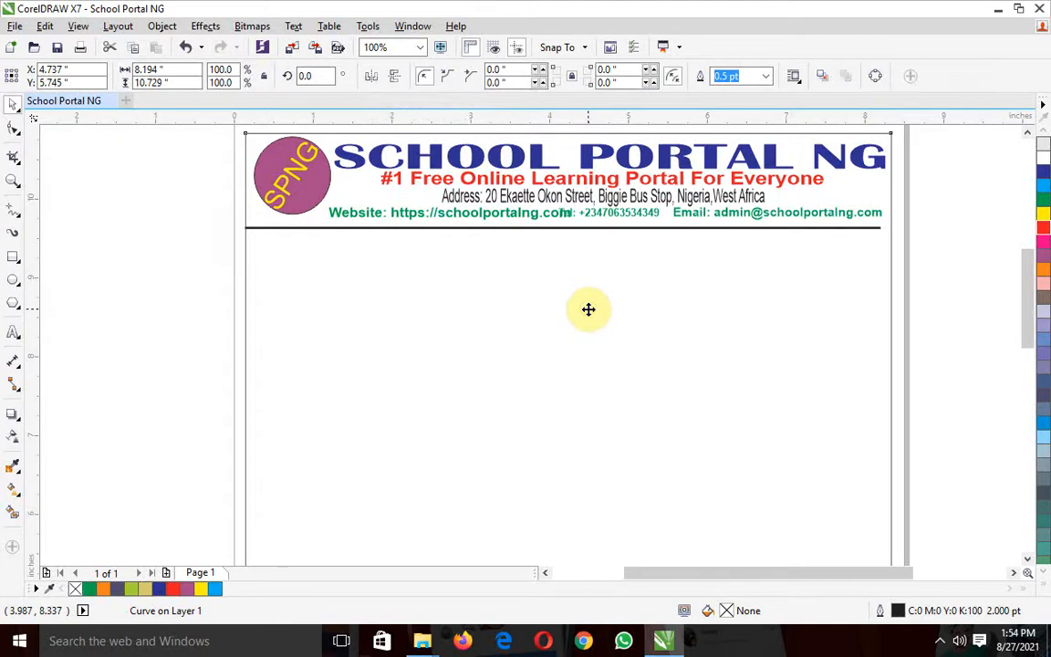
key("ctrl+z")
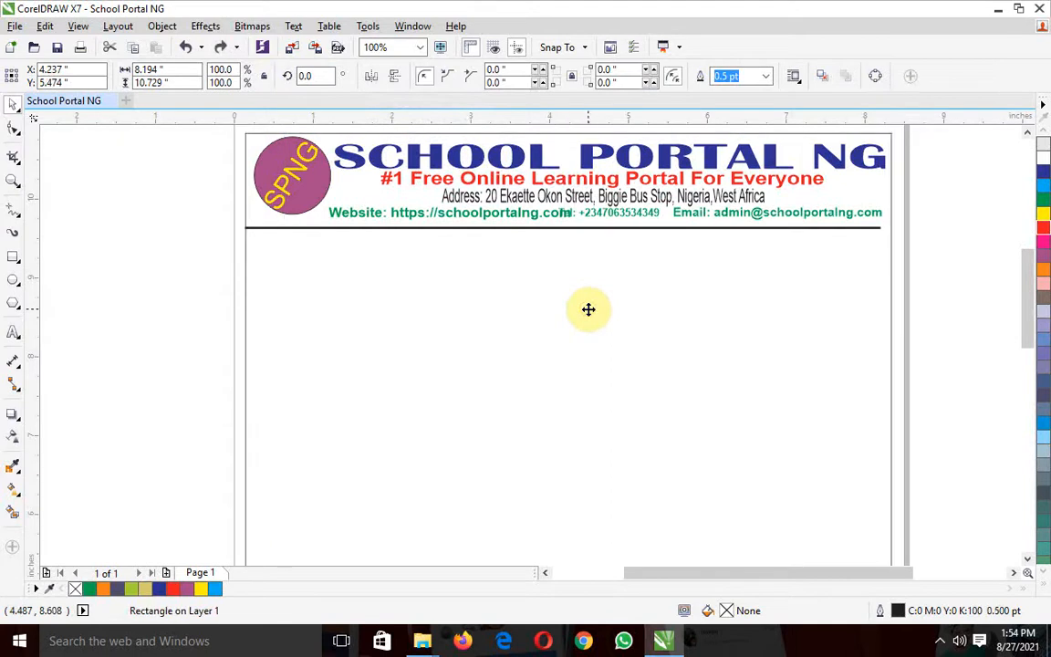
key("ctrl+z")
left_click(539, 343)
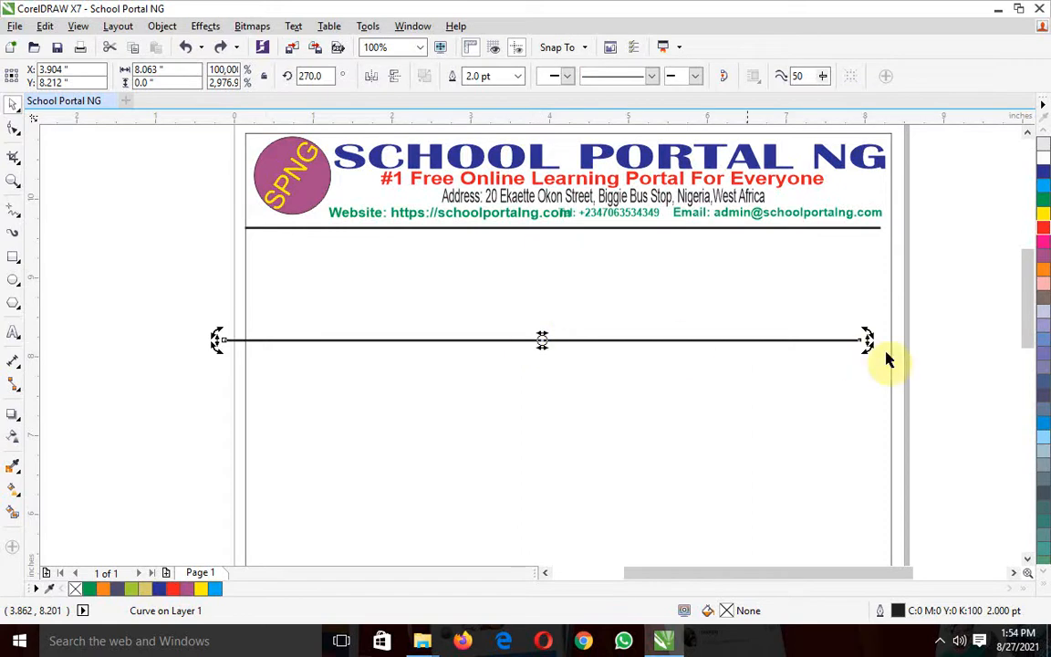
Rotate the copied divider line to nearly vertical, about 359 degrees, and move it to about X 2.47, Y 5.48 inches
left_click_drag(869, 334, 541, 213)
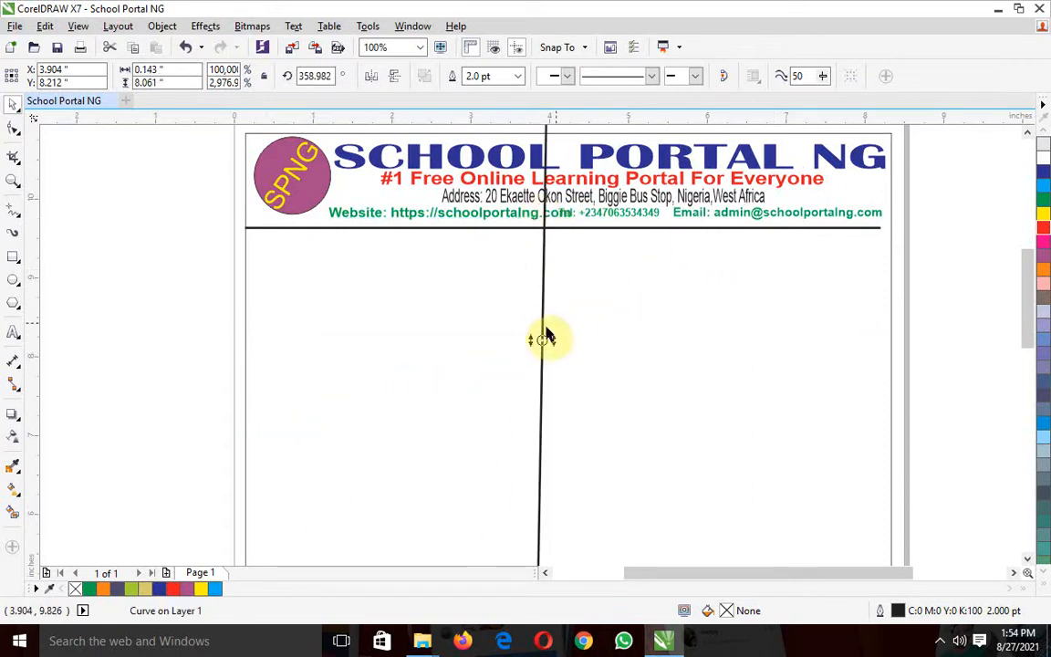
left_click(67, 337)
mouse_move(542, 345)
left_mouse_down()
mouse_move(490, 473)
mouse_move(428, 553)
left_mouse_up()
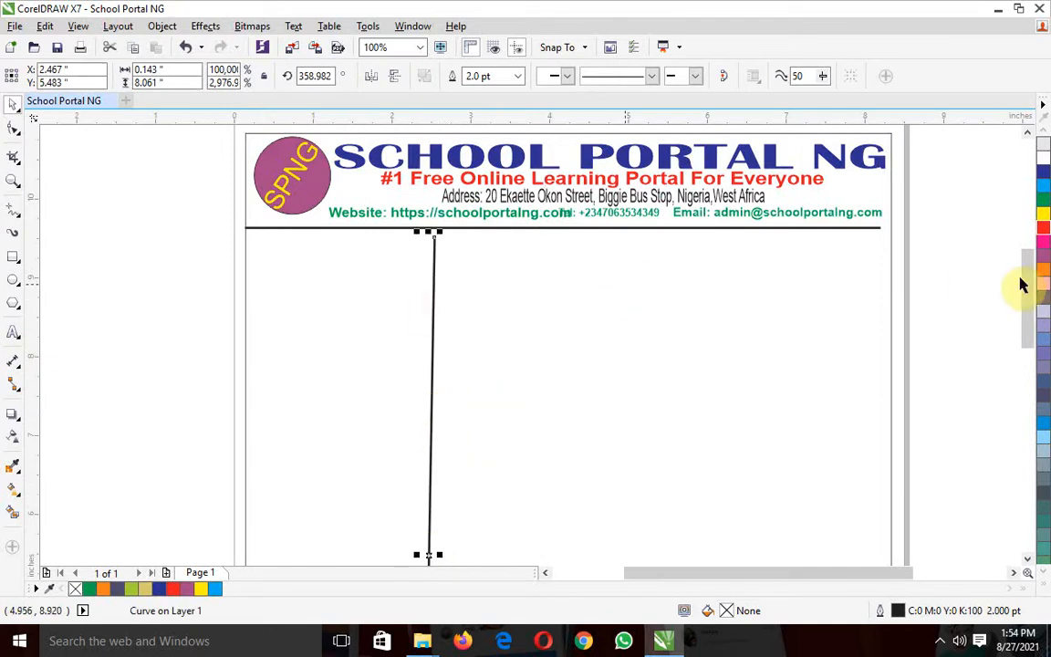
Straighten the vertical line to about 359.6 degrees and move it under the header line to about X 1.10, Y 5.62 inches
left_click_drag(1025, 286, 1027, 300)
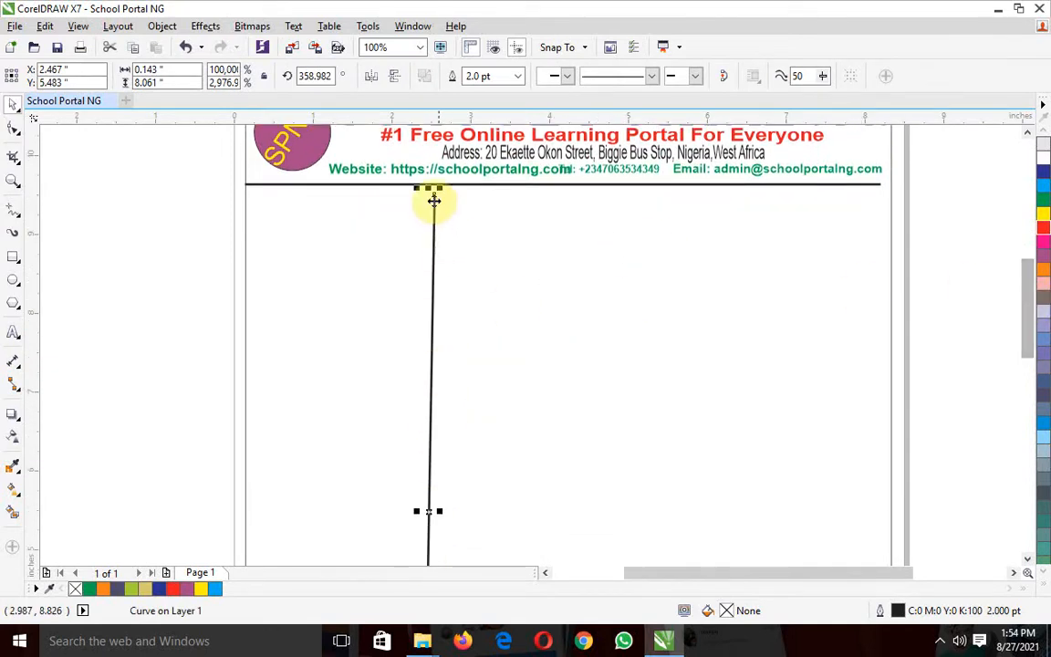
left_click(433, 219)
left_click_drag(418, 188, 417, 192)
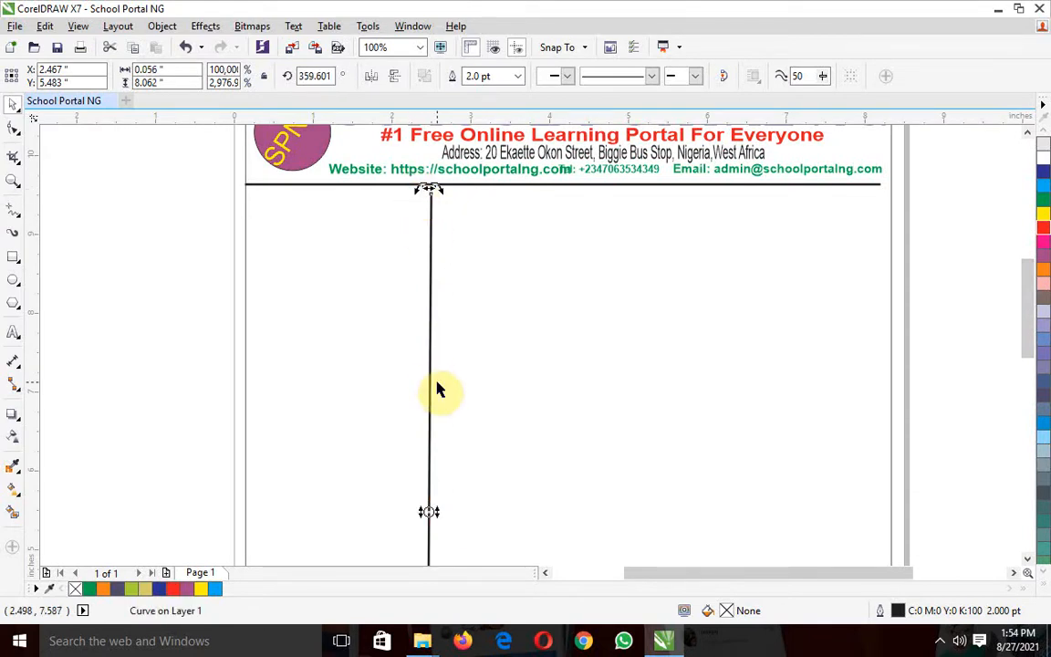
left_click(445, 438)
left_click_drag(429, 436, 321, 421)
left_click(134, 243)
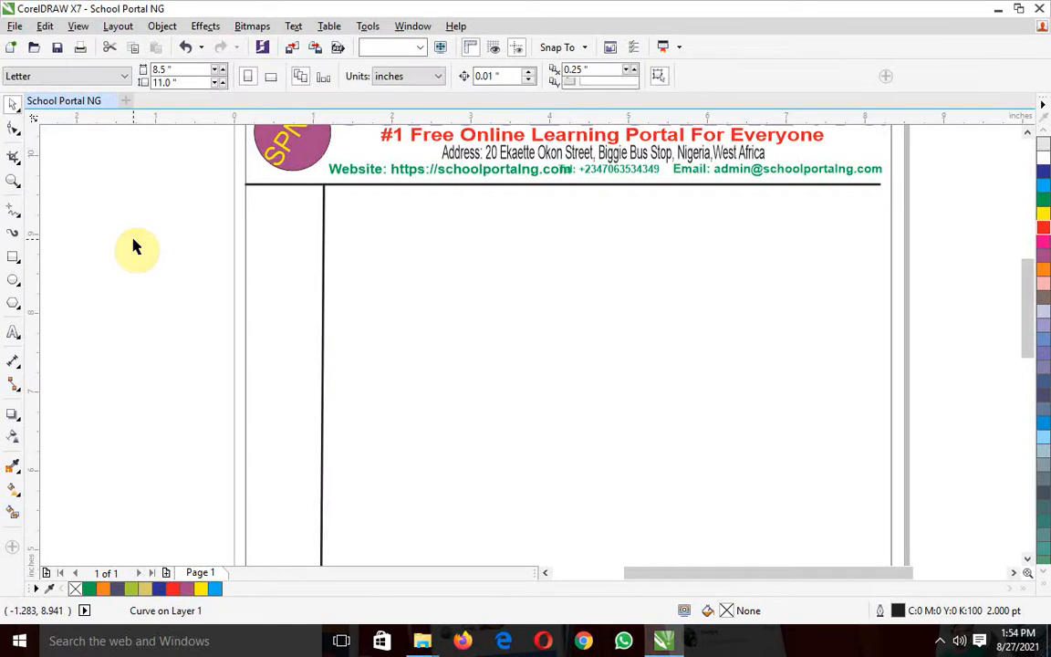
Stretch the vertical margin line down to meet the footer line, making it about 9.14 inches tall
left_click_drag(1038, 323, 1033, 437)
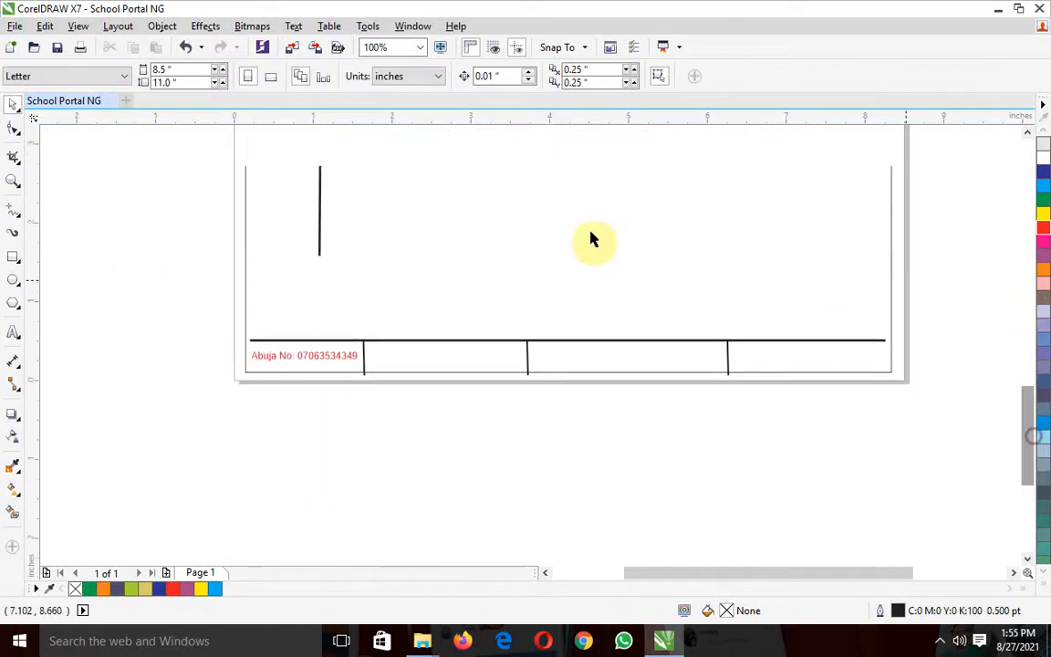
left_click(319, 213)
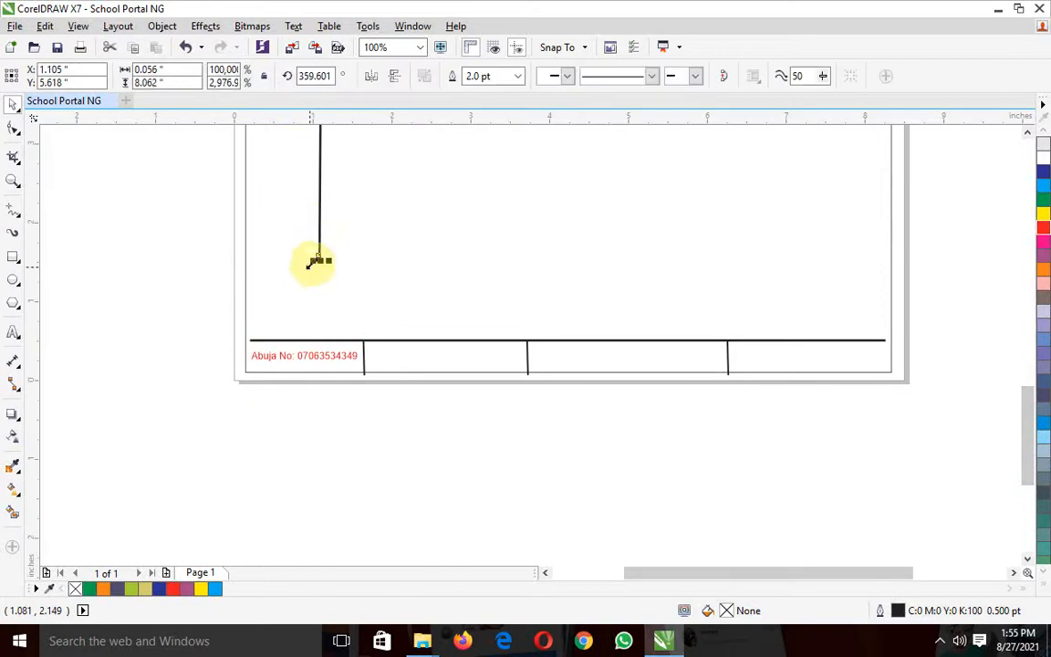
left_click_drag(319, 260, 319, 337)
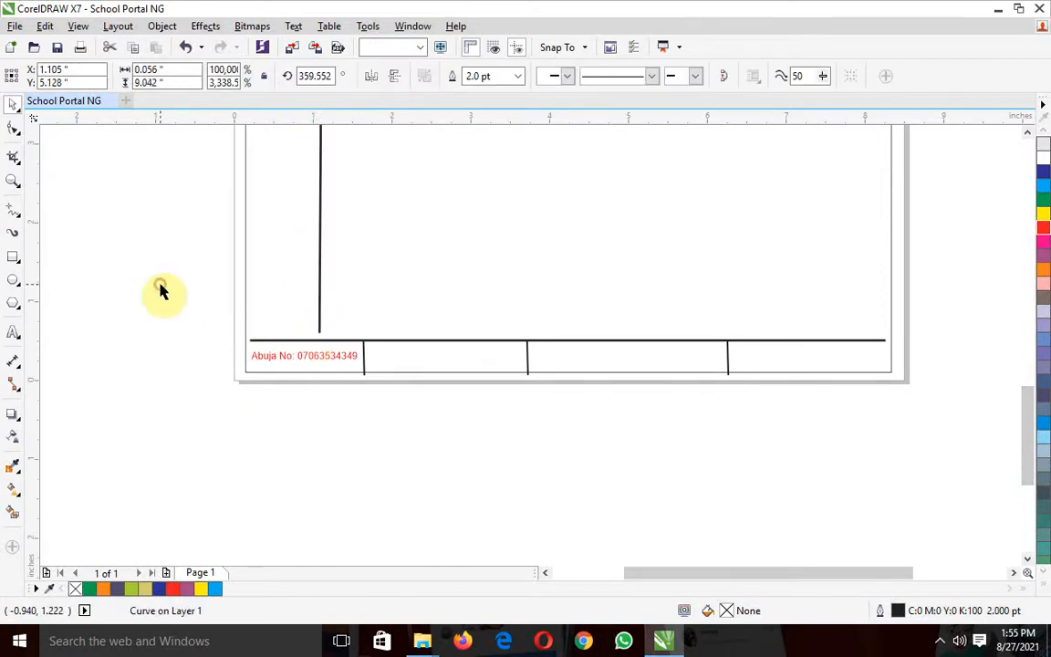
left_click(160, 290)
left_click(318, 310)
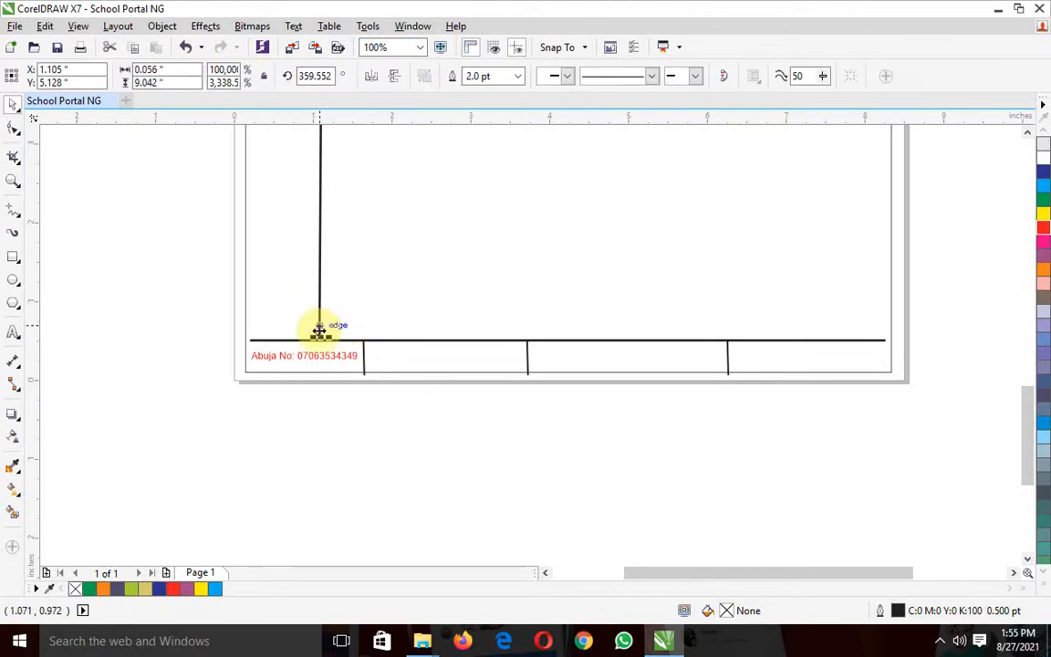
left_click_drag(320, 337, 319, 343)
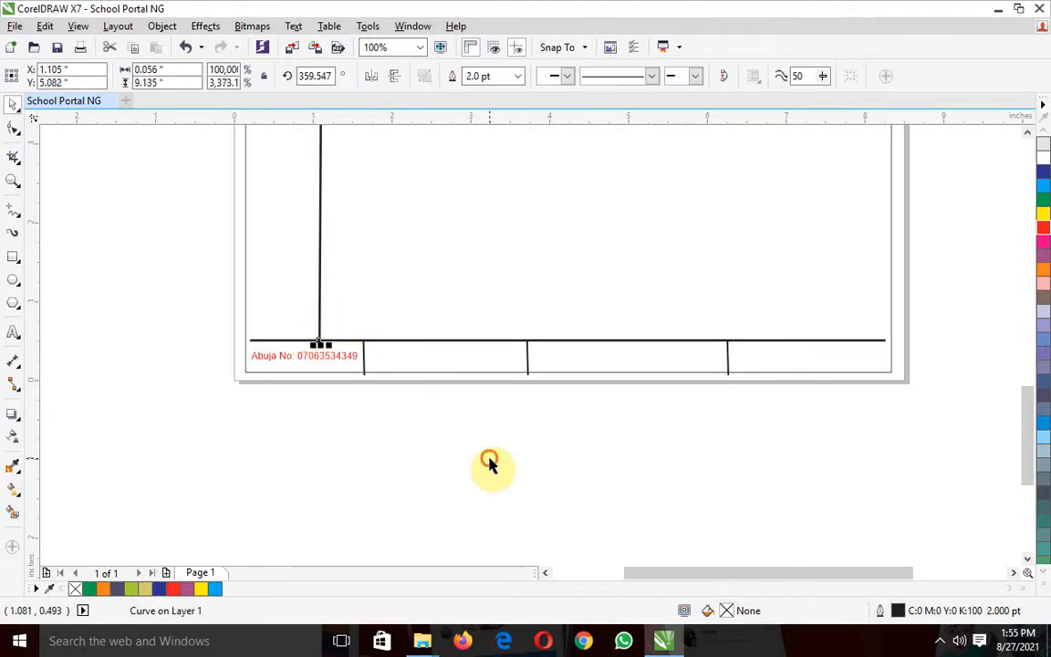
left_click(490, 458)
Move the SCHOOL PORTAL NG heading up to about Y 10.62 inches, working at 200% zoom
left_click_drag(1032, 434, 1023, 286)
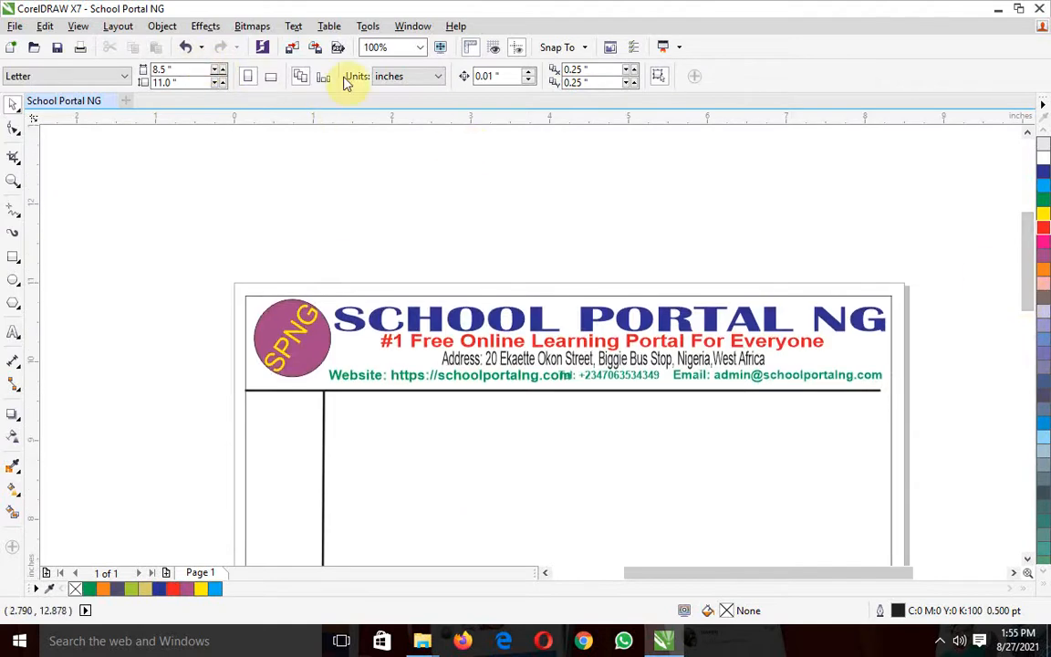
left_click(422, 48)
left_click(383, 187)
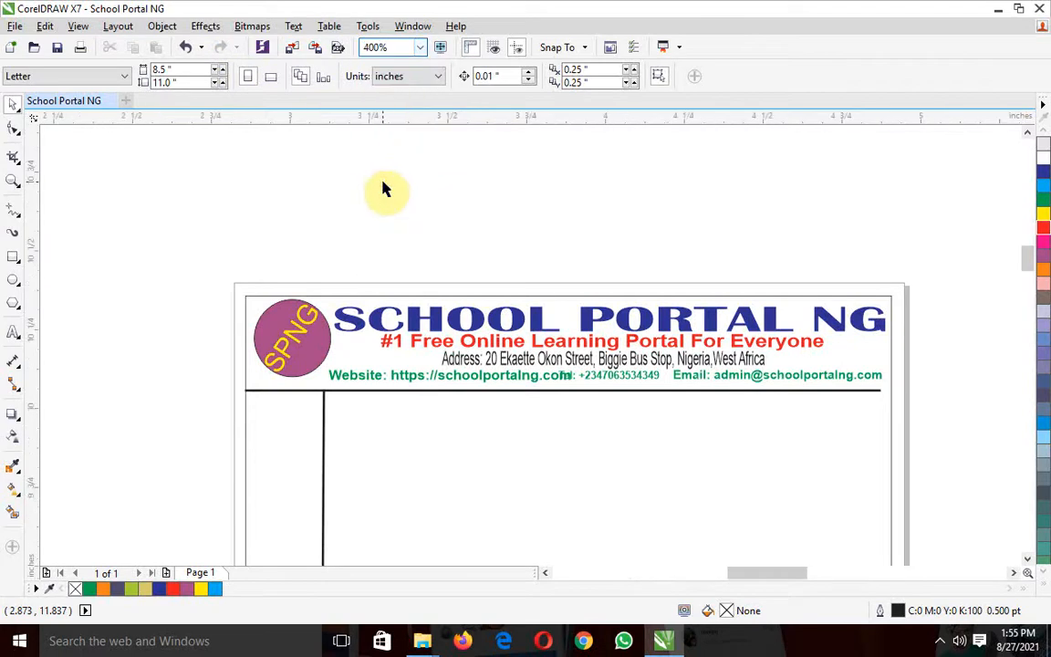
left_click(422, 48)
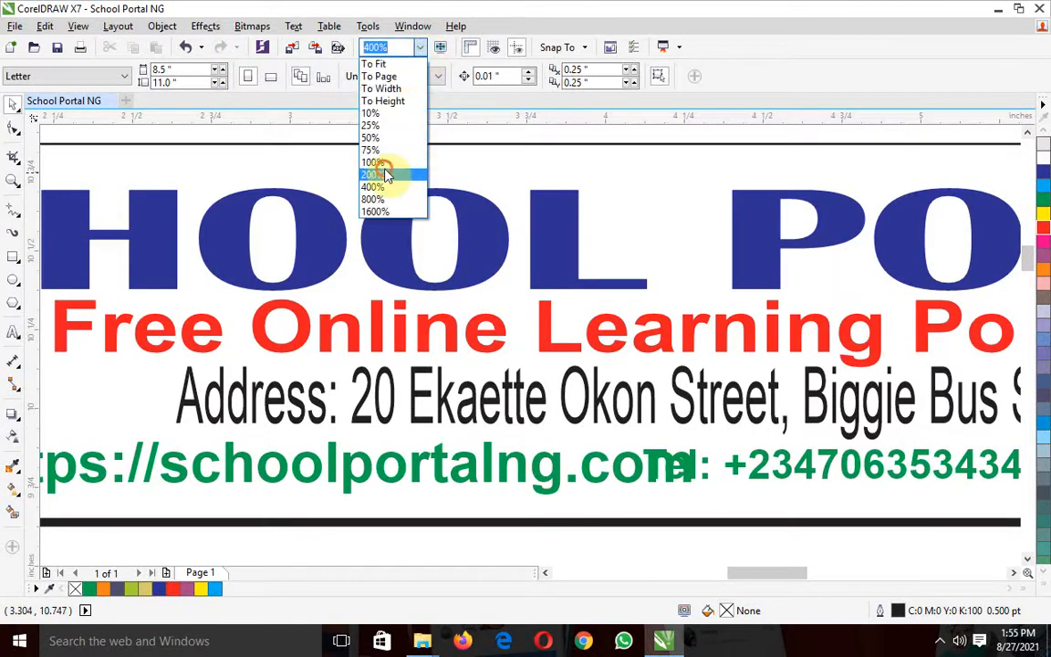
left_click(386, 170)
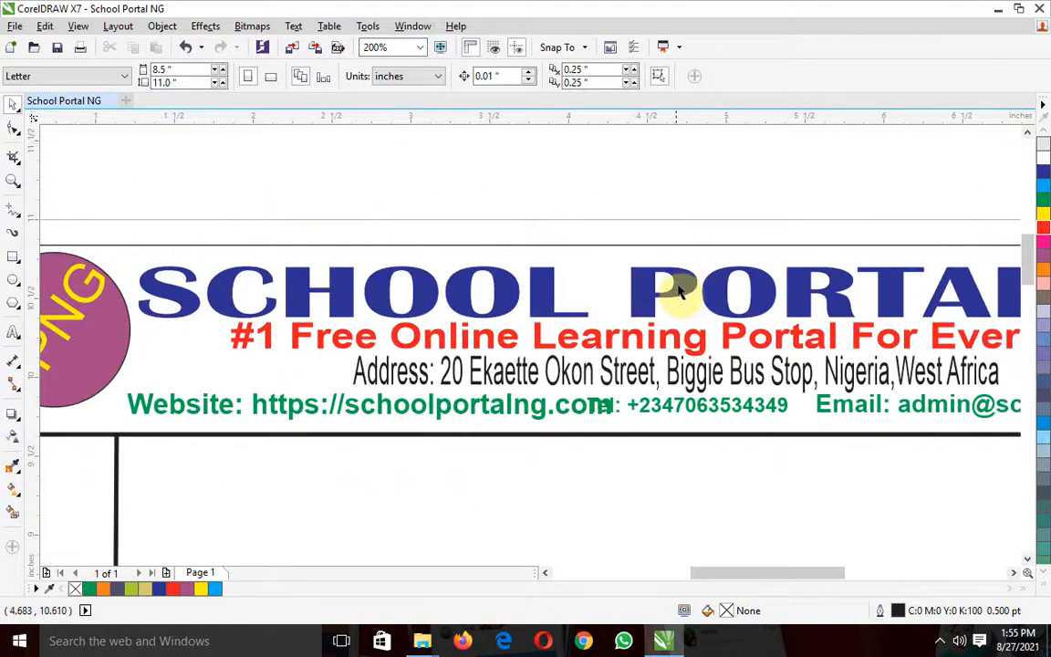
left_click(679, 291)
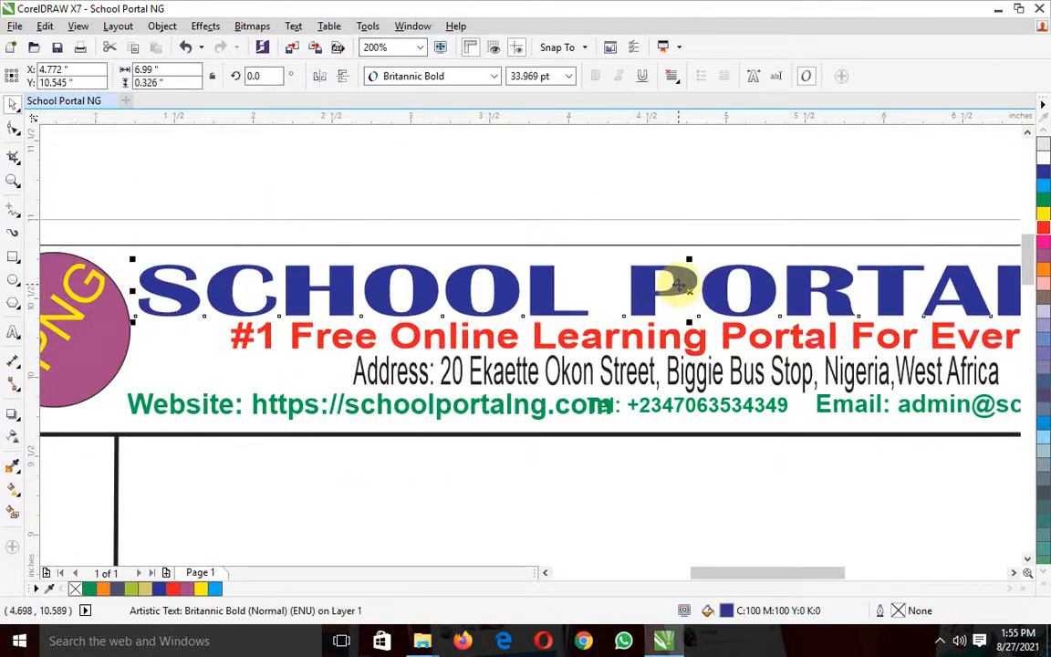
left_click_drag(680, 283, 677, 272)
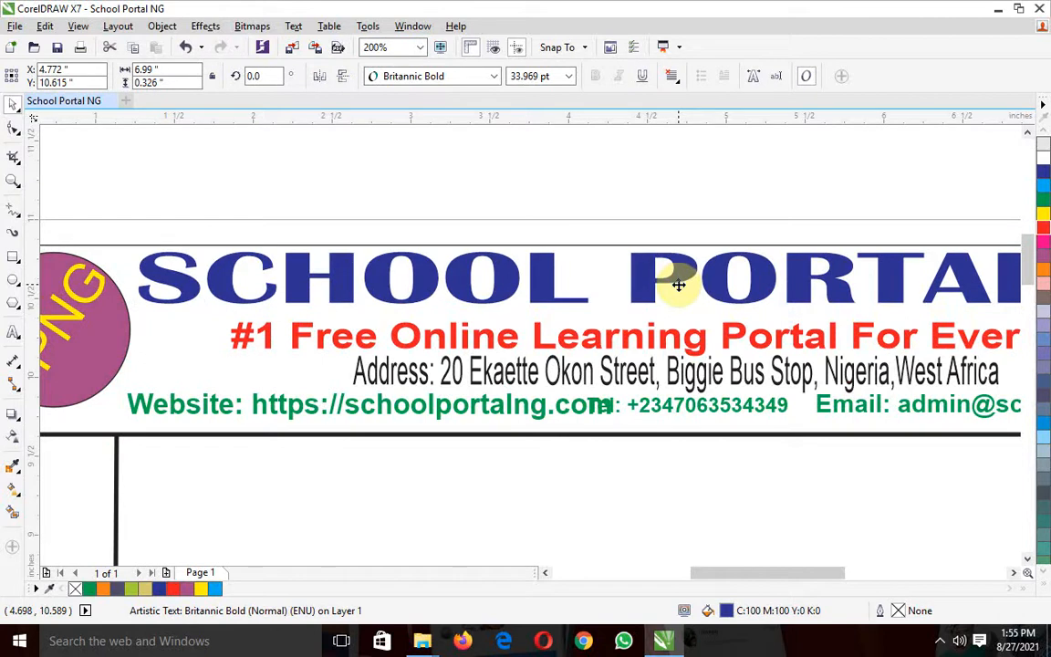
left_click(691, 339)
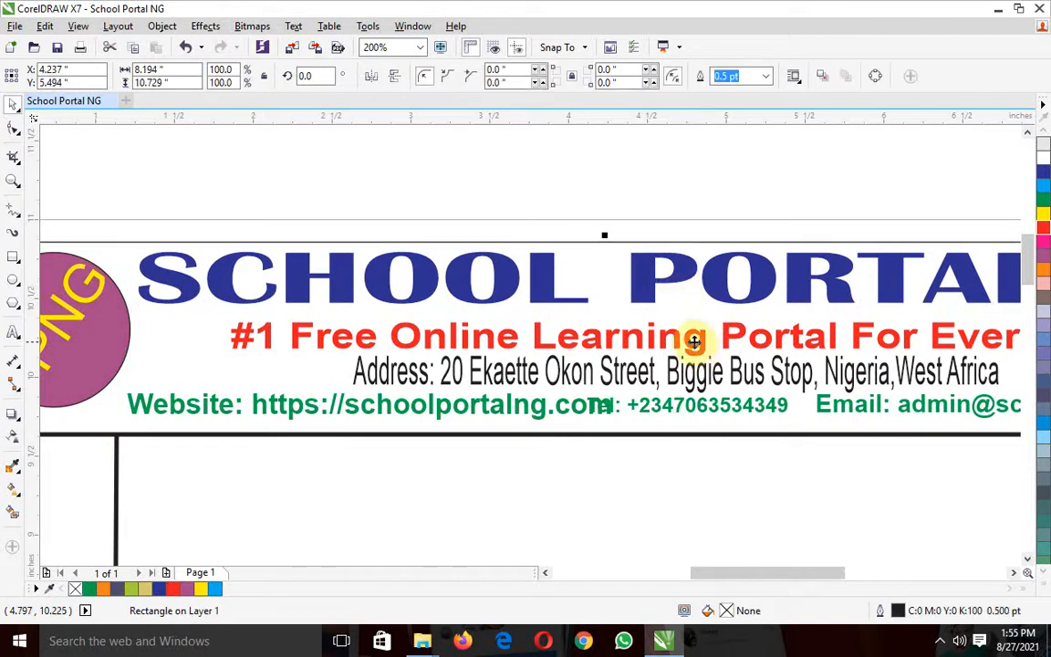
key("ctrl+Up")
key("ctrl+Down")
key("ctrl+Down")
key("ctrl+z")
key("ctrl+z")
key("ctrl+z")
key("ctrl+z")
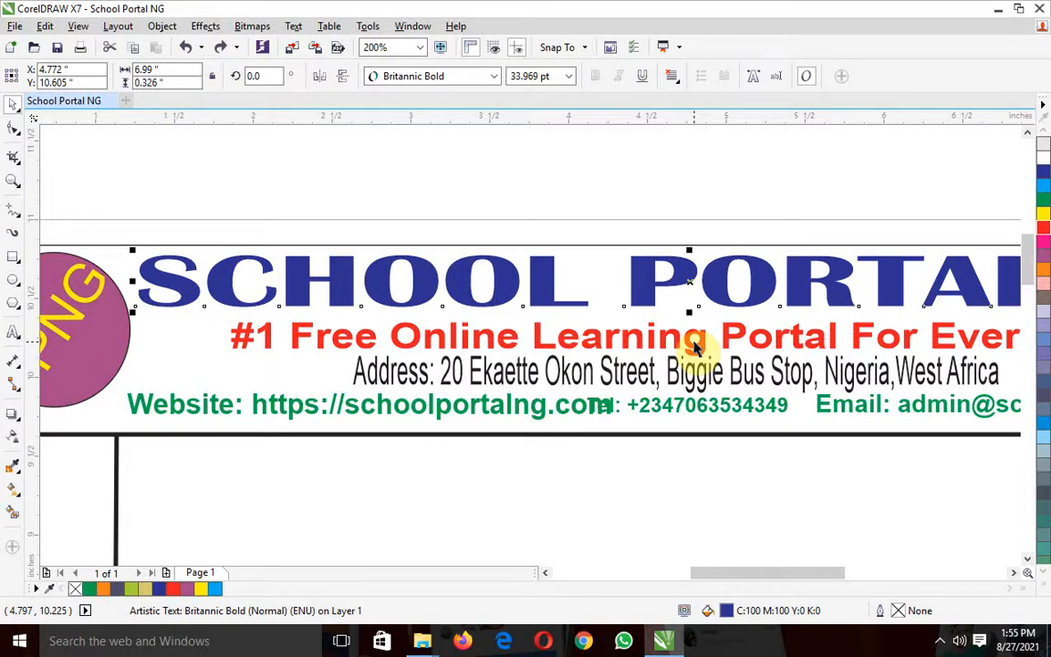
Nudge the heading up to about Y 10.64 inches and the red tagline up to about Y 10.33 inches
key("Up")
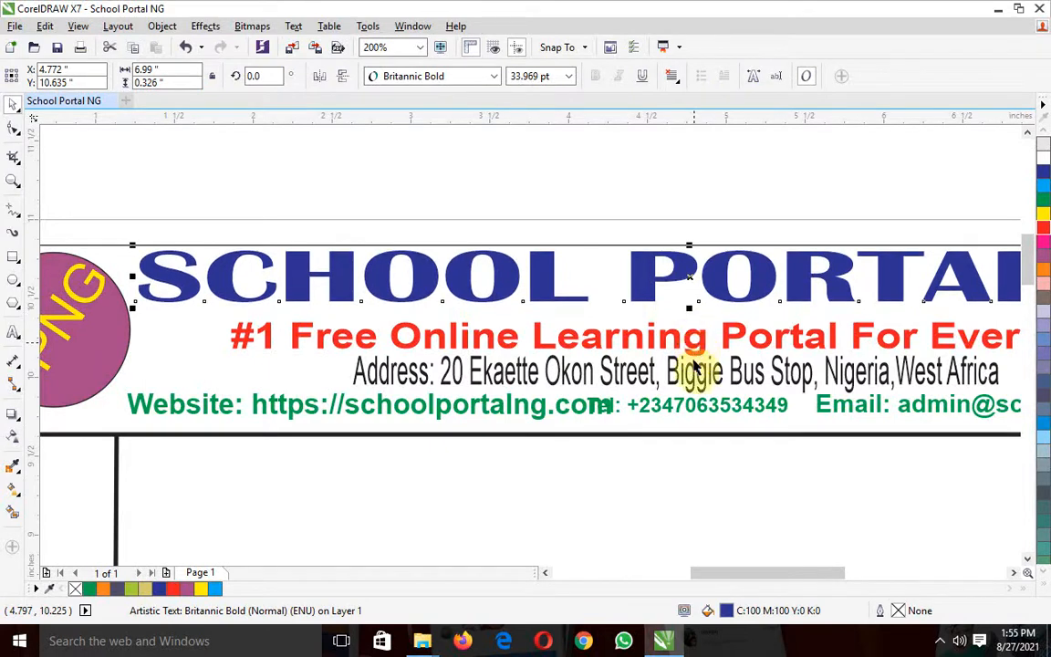
left_click(676, 344)
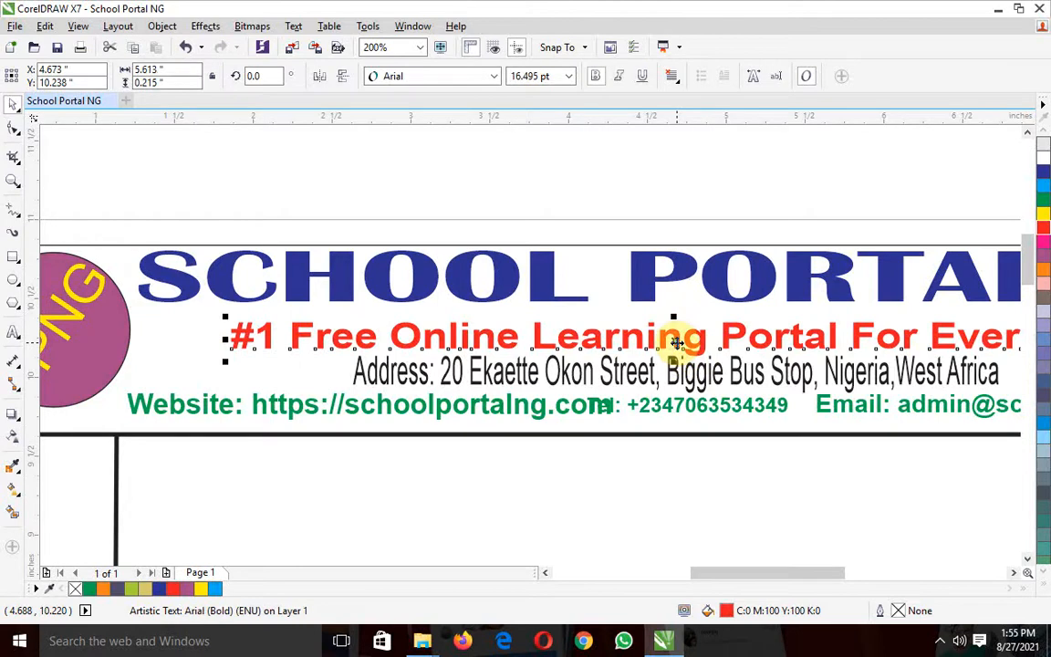
key("Up")
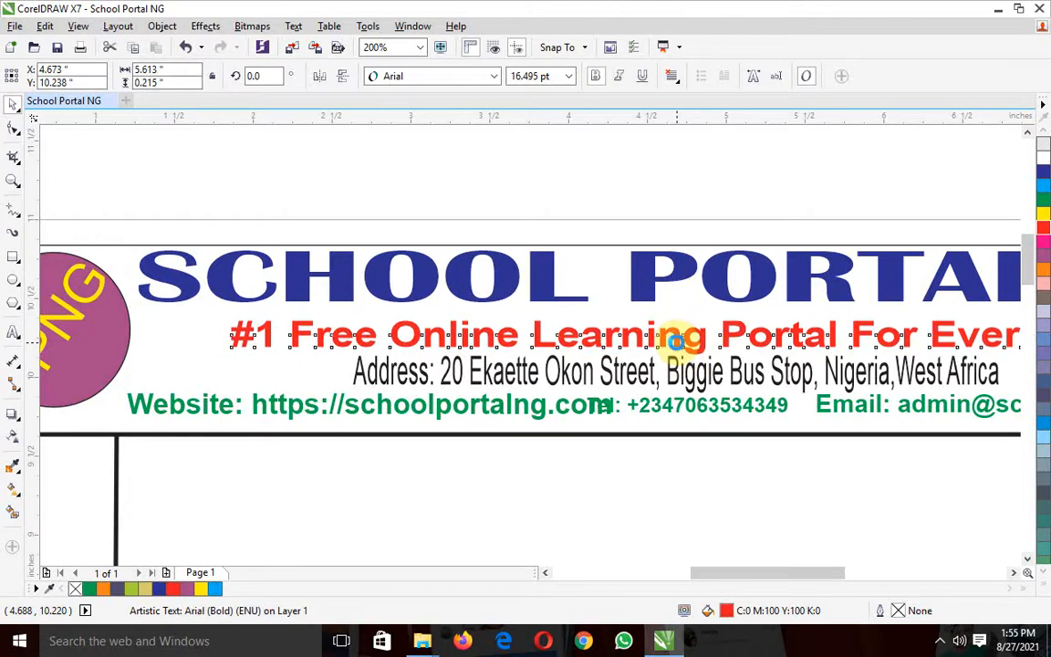
key("Up")
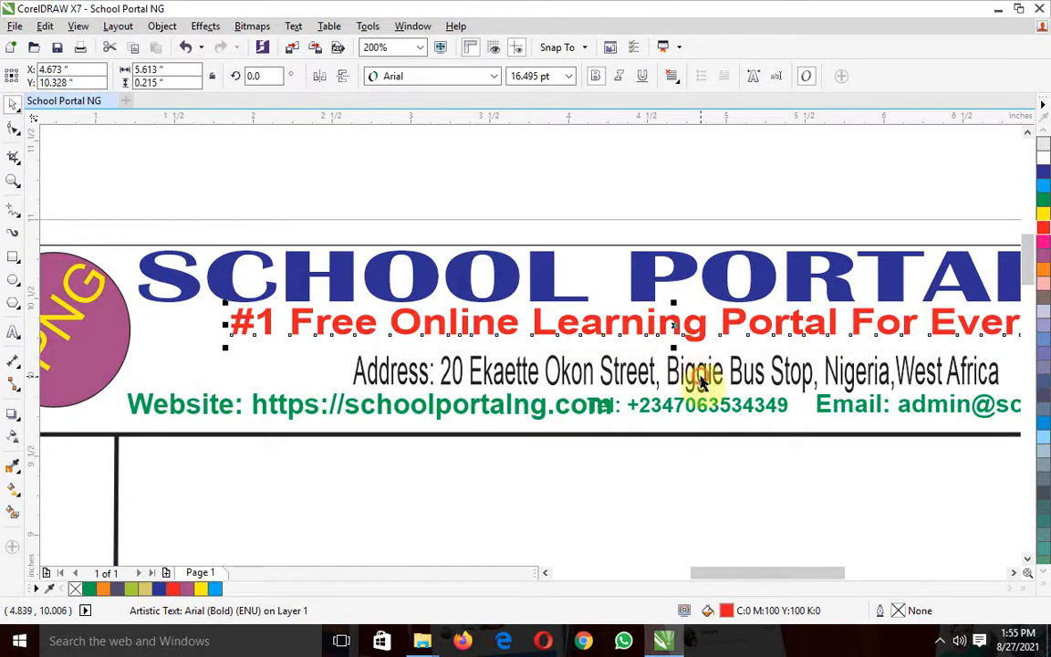
Move the address line up beneath the tagline, to about Y 10.12 inches
left_click(698, 376)
key("Up")
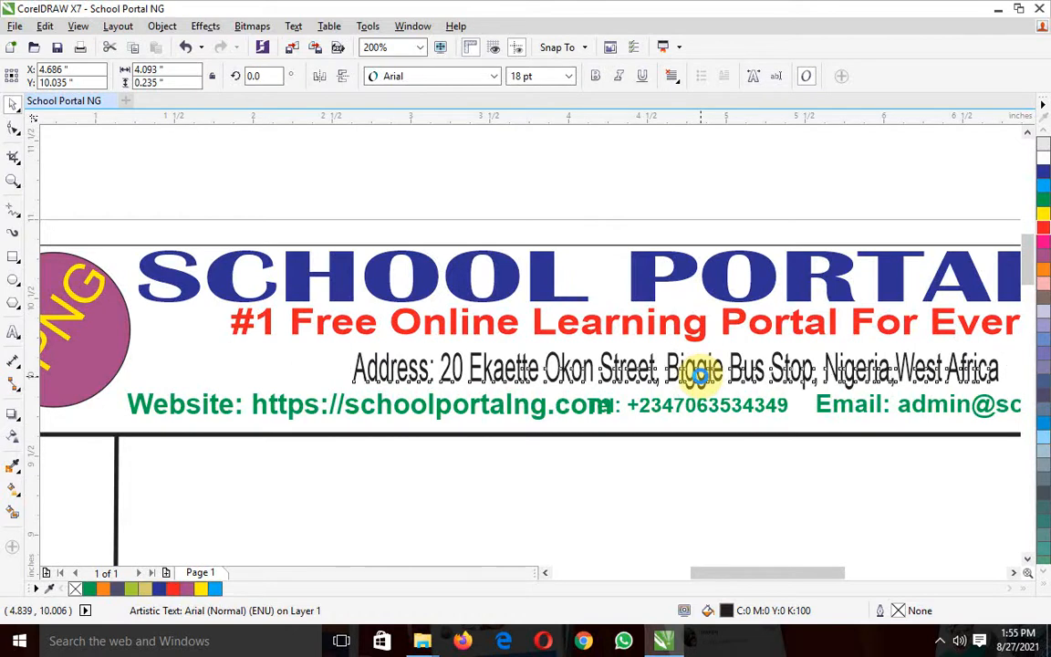
left_click_drag(699, 376, 697, 365)
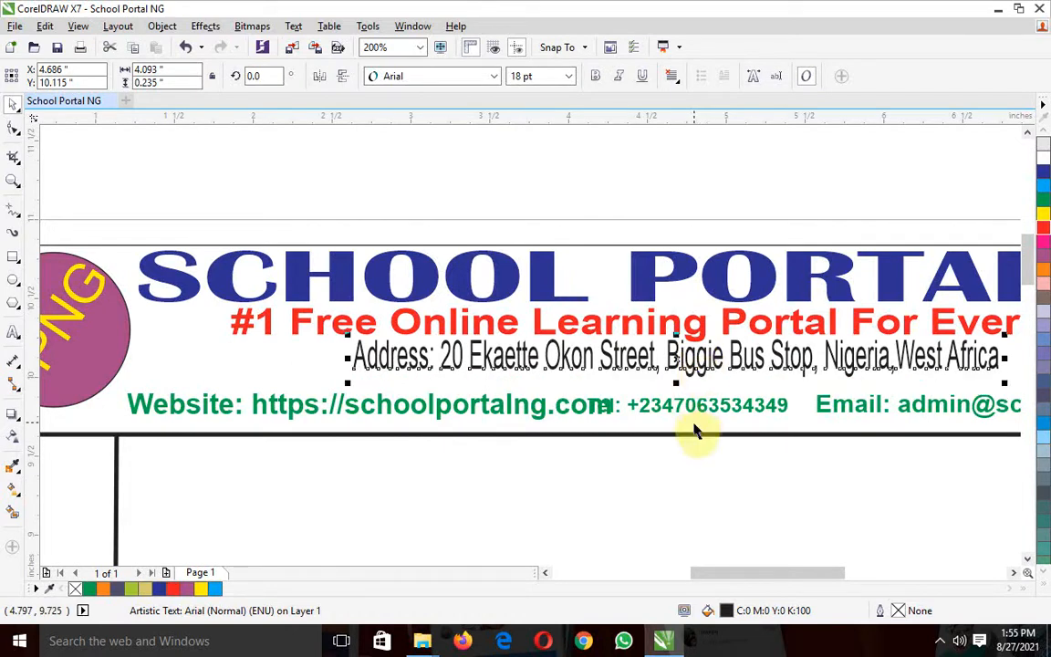
Nudge the green telephone text up to about Y 9.87 inches
left_click(691, 409)
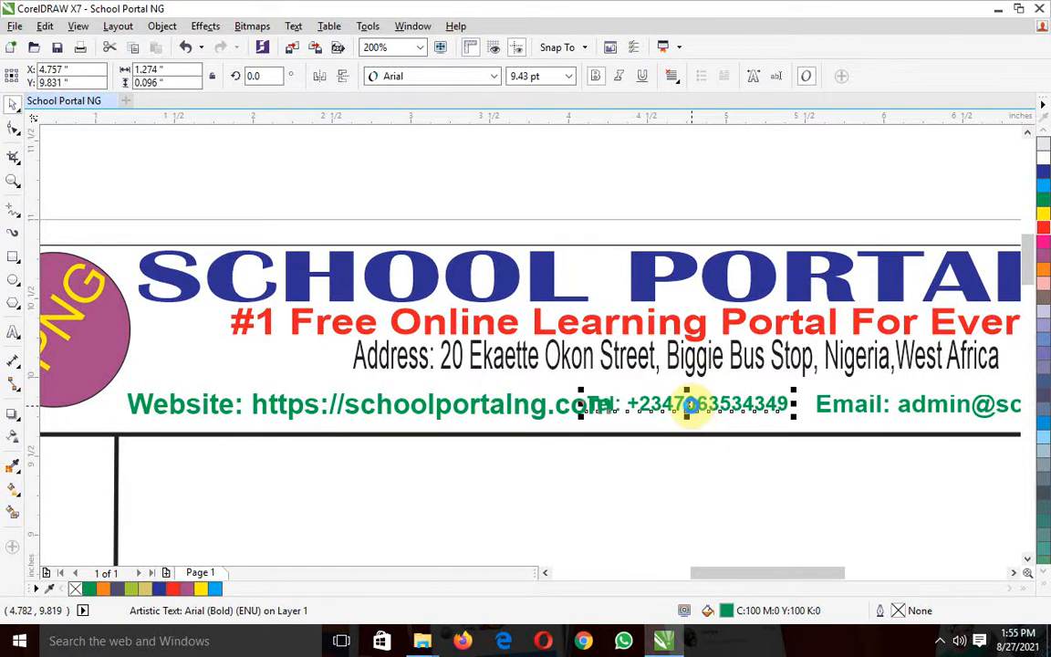
key("Up")
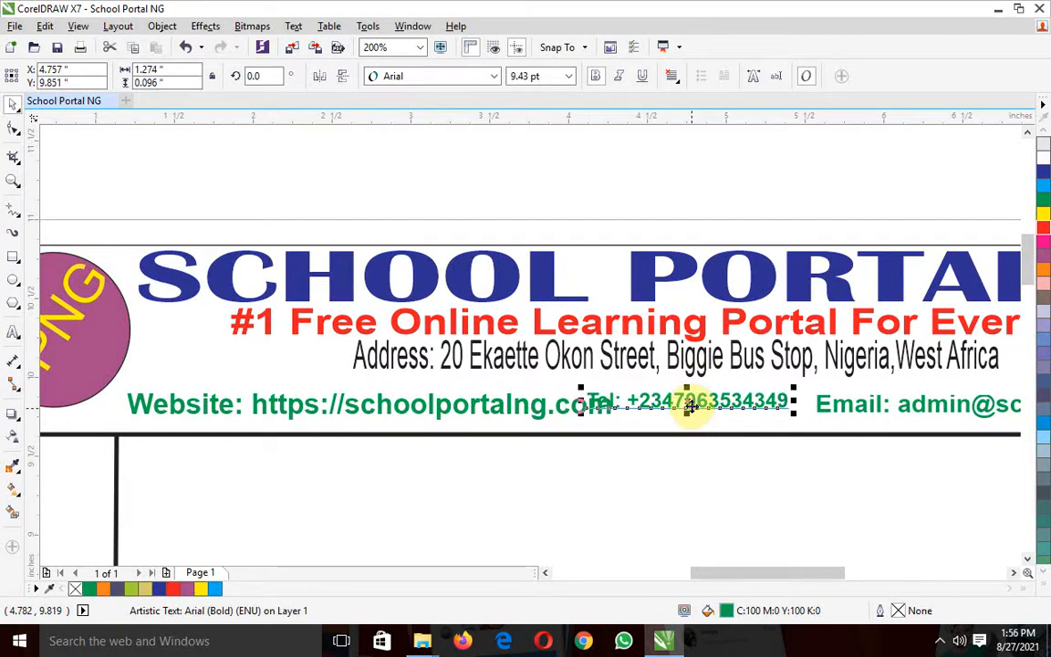
key("Up")
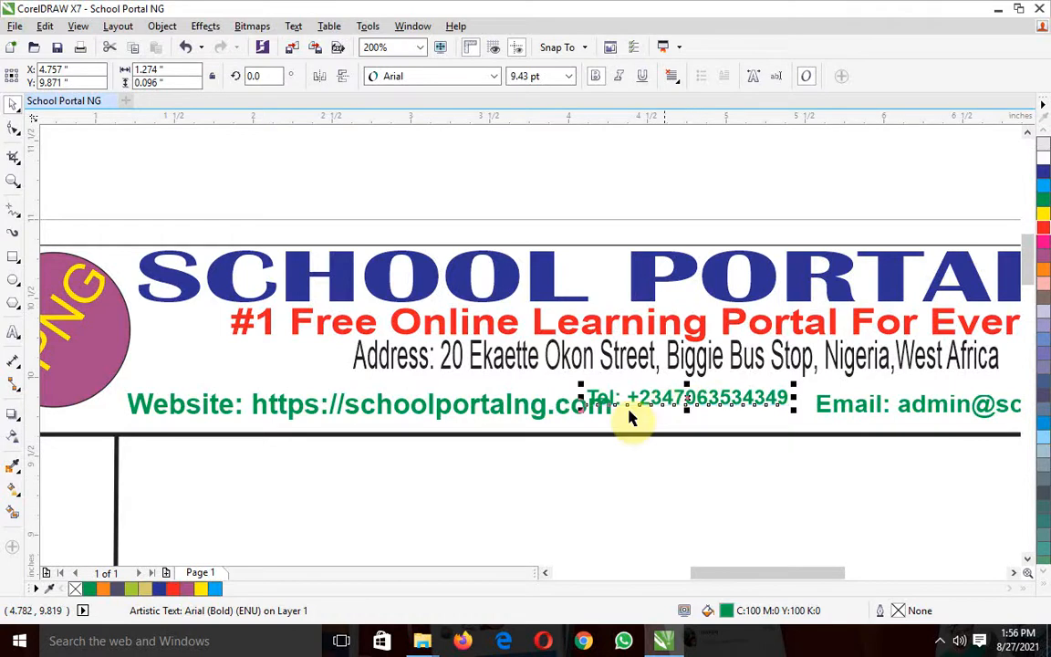
Nudge the green website text up to Y 9.87 inches, level with the telephone text
left_click(545, 415)
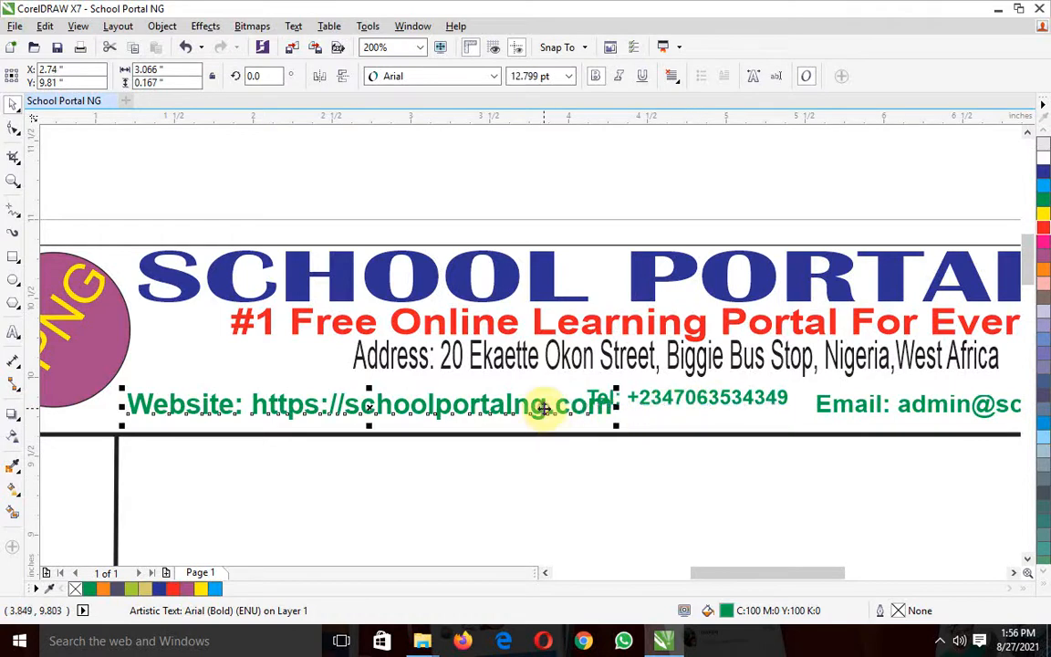
key("Up")
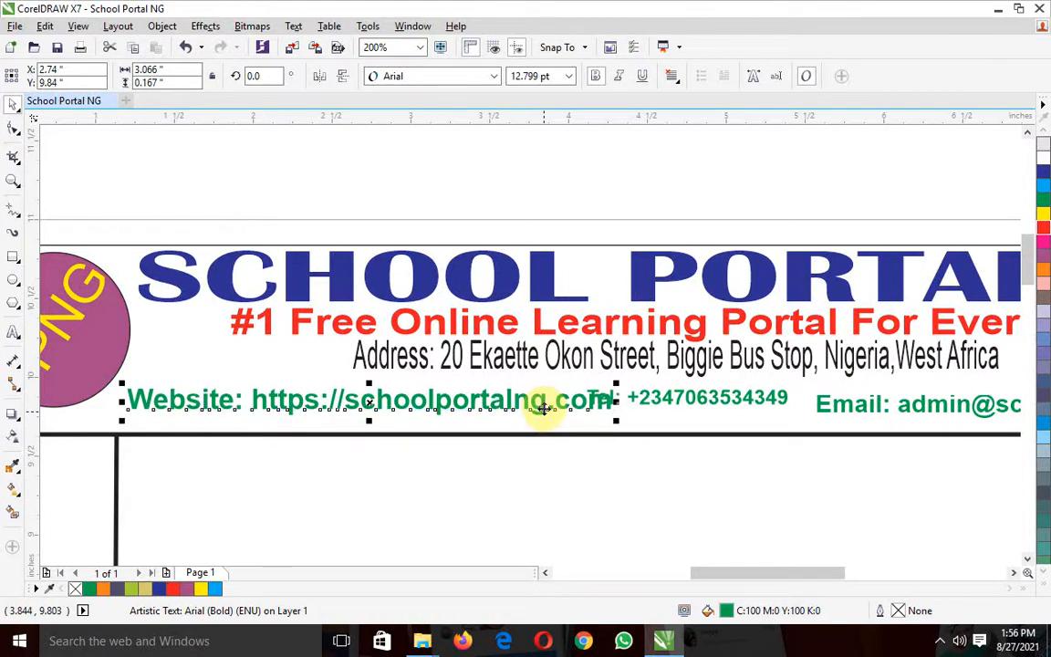
key("Up")
key("Up")
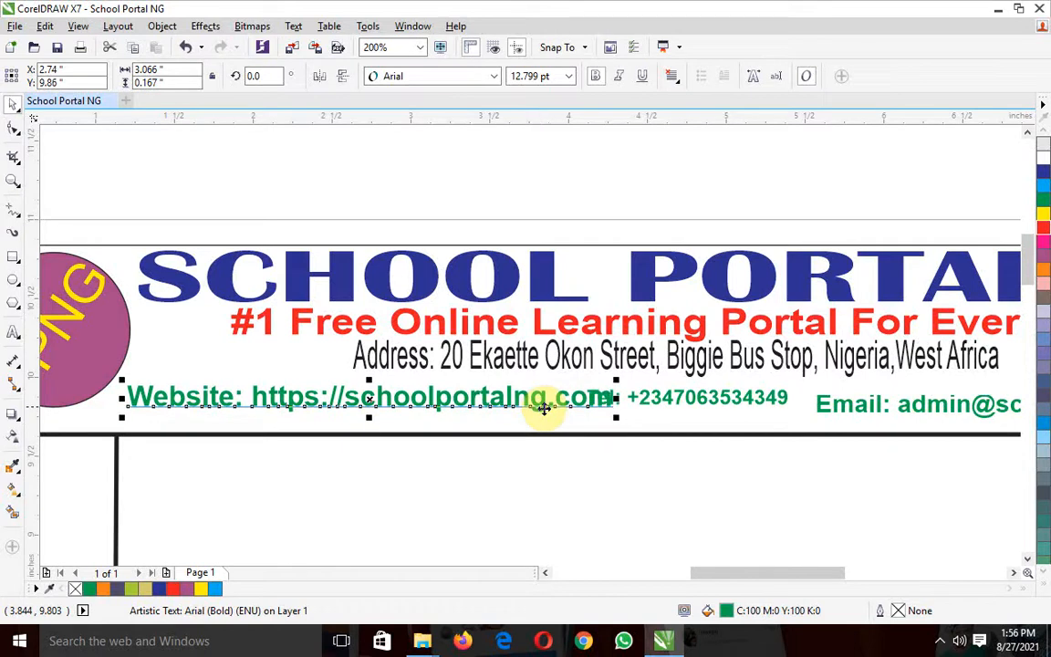
key("Up")
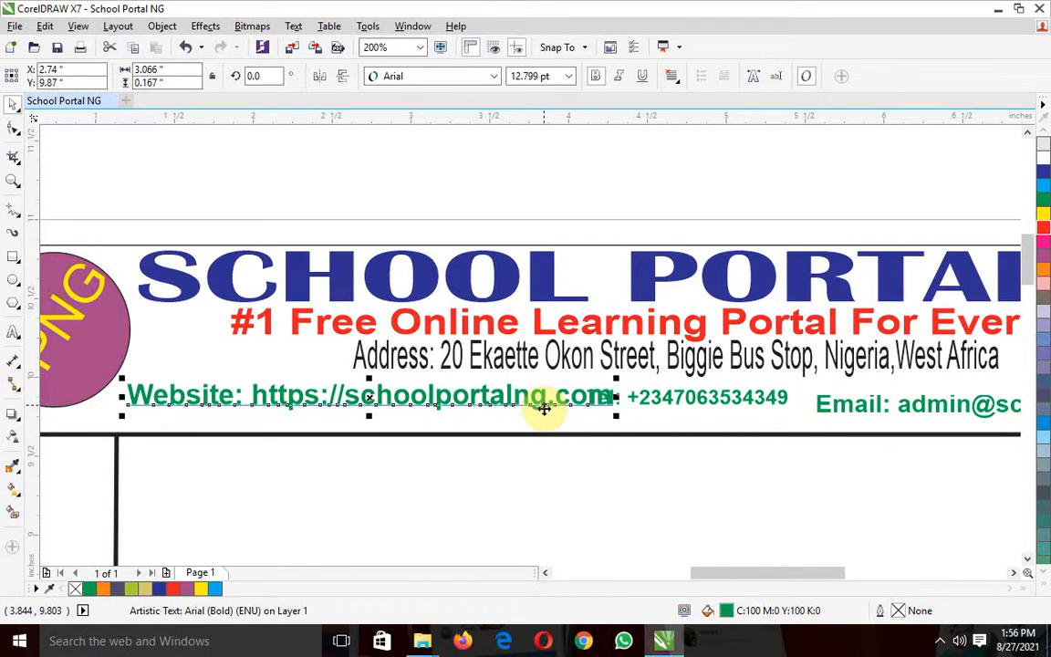
Raise the telephone text to about Y 9.881 inches and the email text to about Y 9.875 inches, and reselect the telephone text
left_click(730, 407)
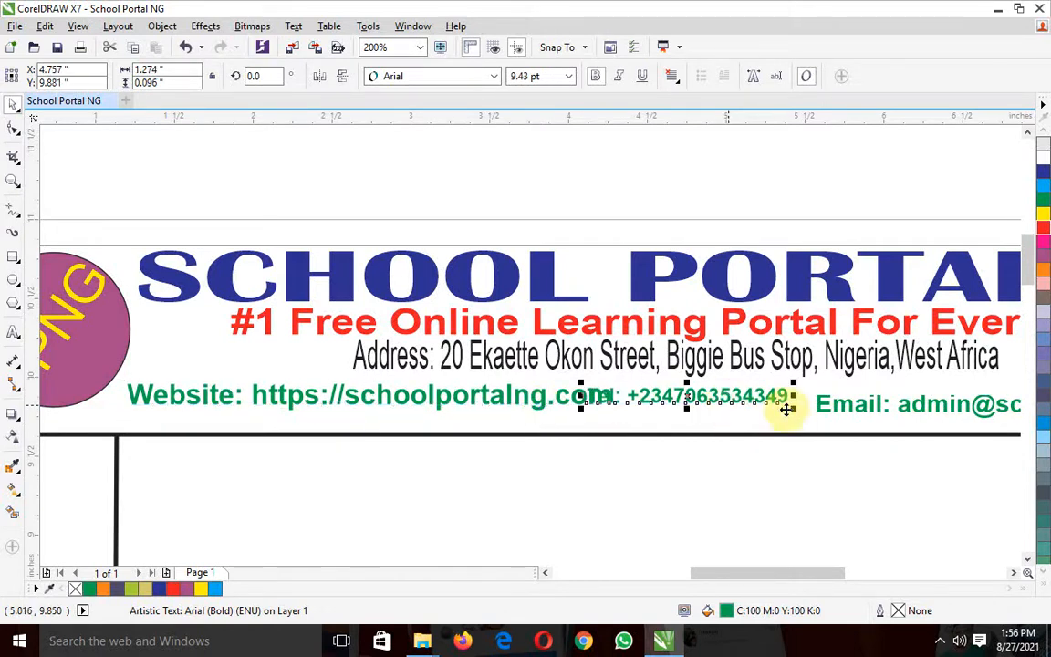
left_click(830, 415)
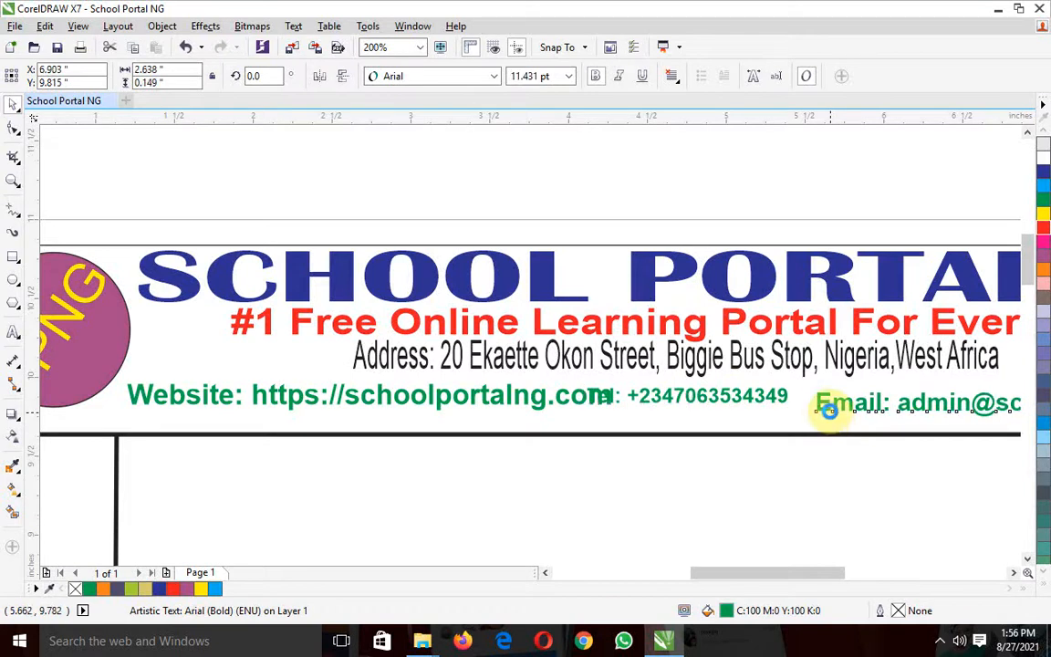
key("Up")
key("Up")
key("Up")
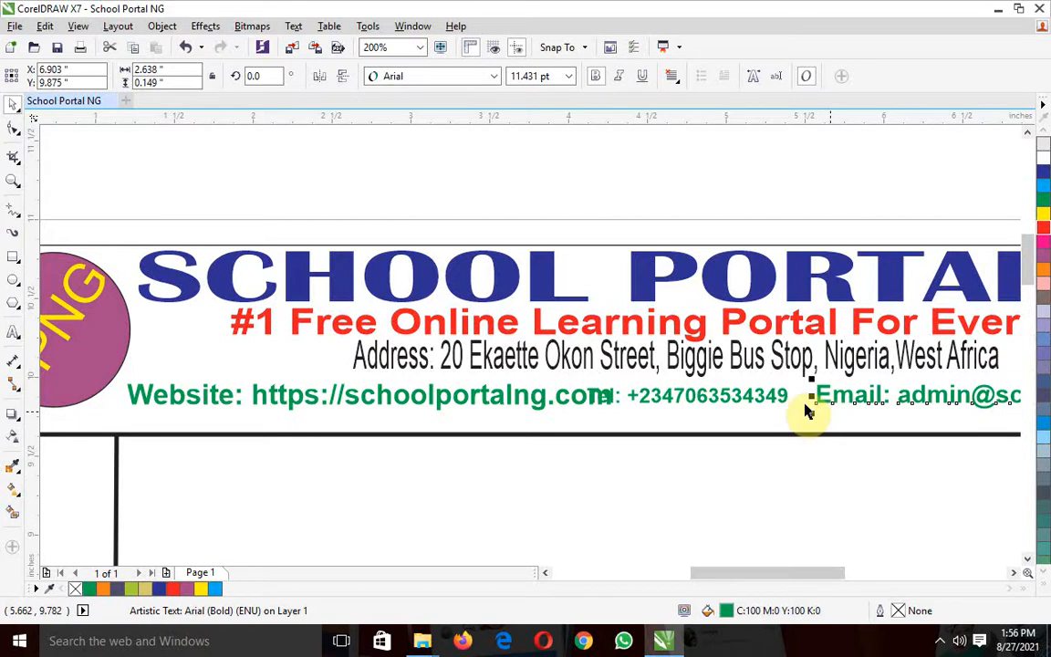
left_click(771, 398)
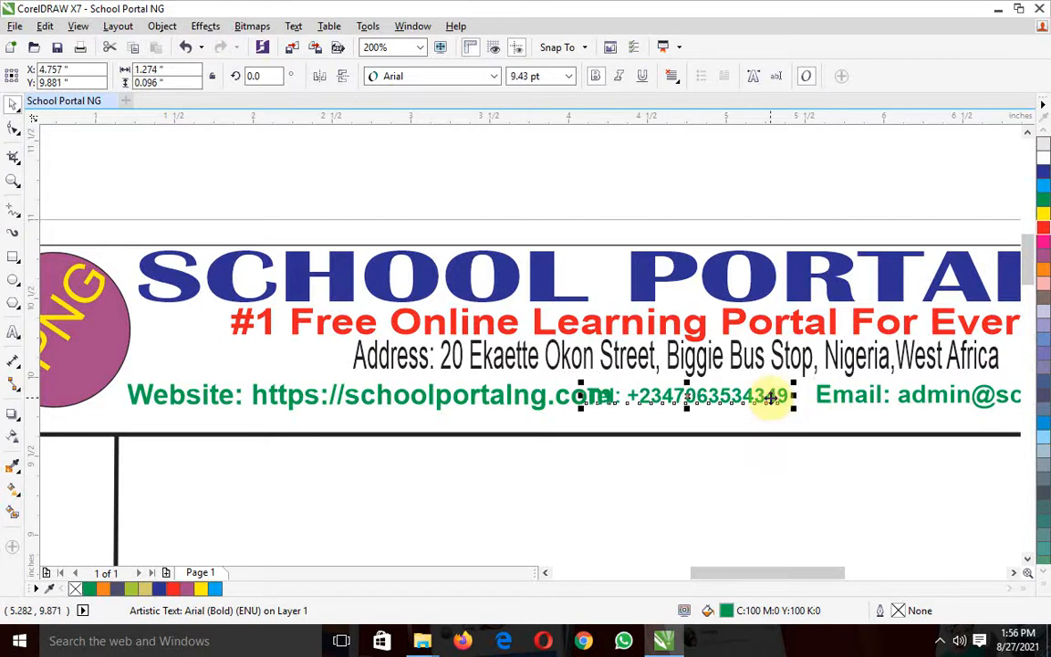
Nudge the telephone text right to about X 4.867 inches and the website text left to about X 2.65 inches to separate them
key("Right")
key("Right")
key("Right")
key("Right")
key("Right")
key("Right")
key("Right")
key("Right")
key("Right")
key("Right")
key("Right")
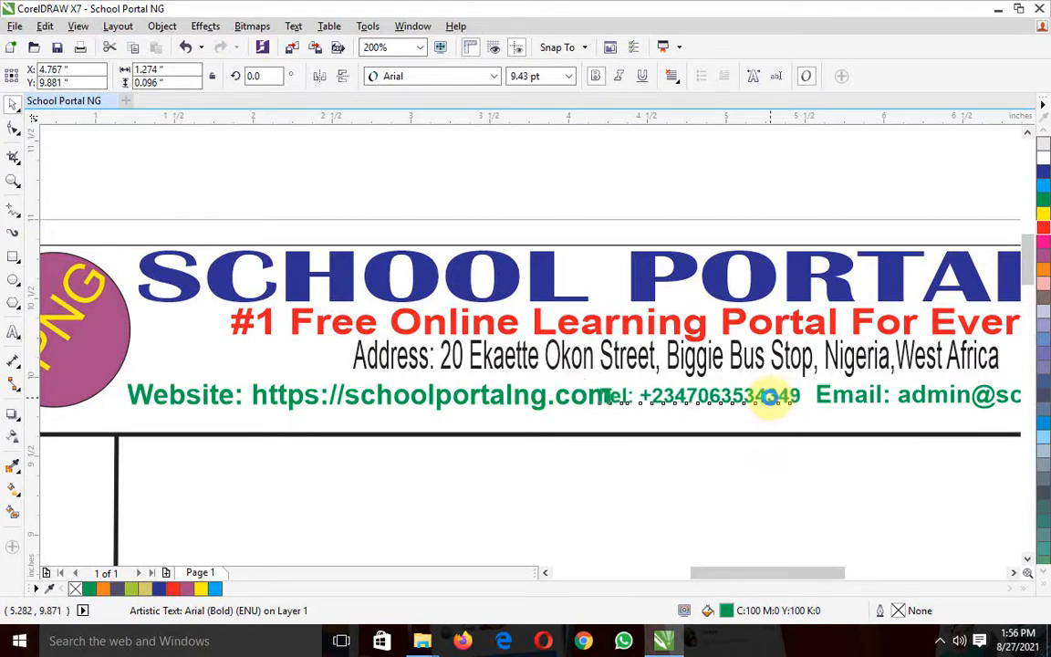
left_click(540, 408)
double_click(539, 408)
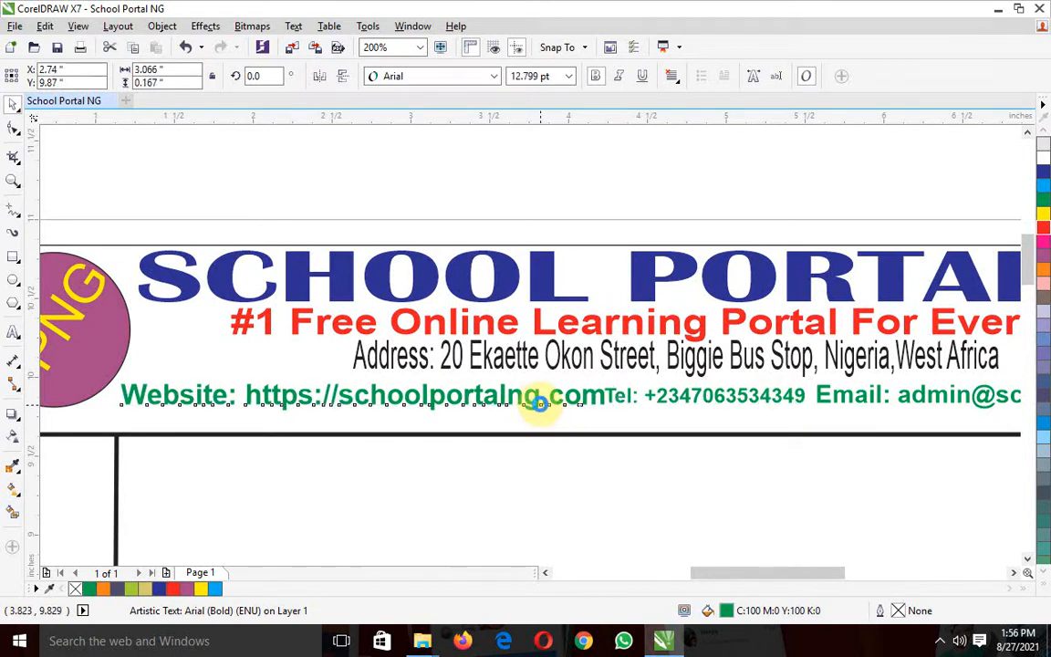
left_click(540, 403)
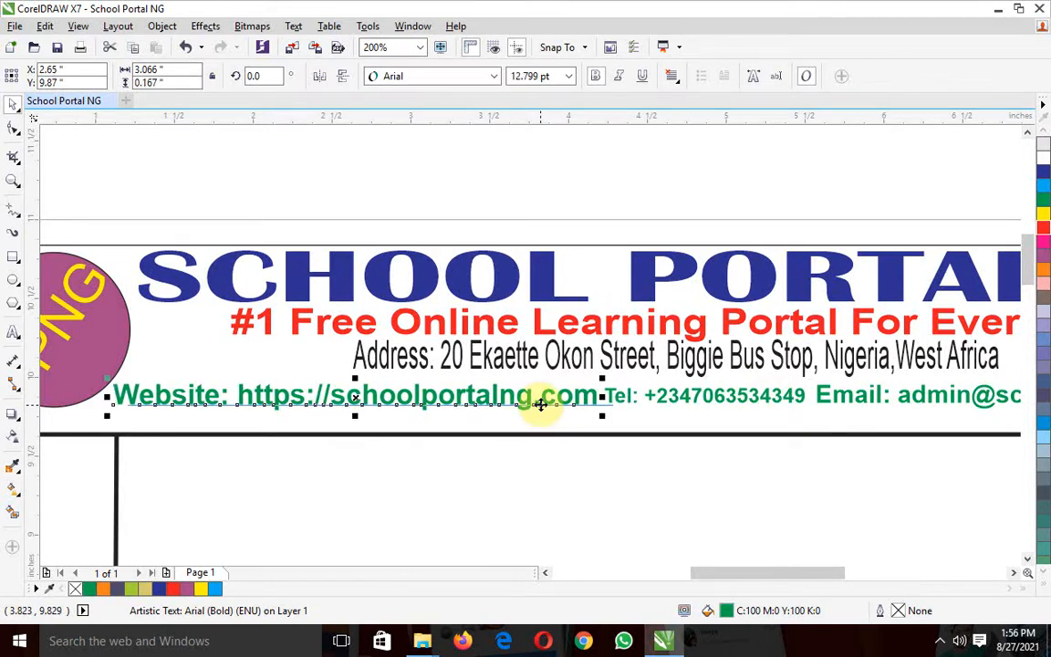
left_click(504, 186)
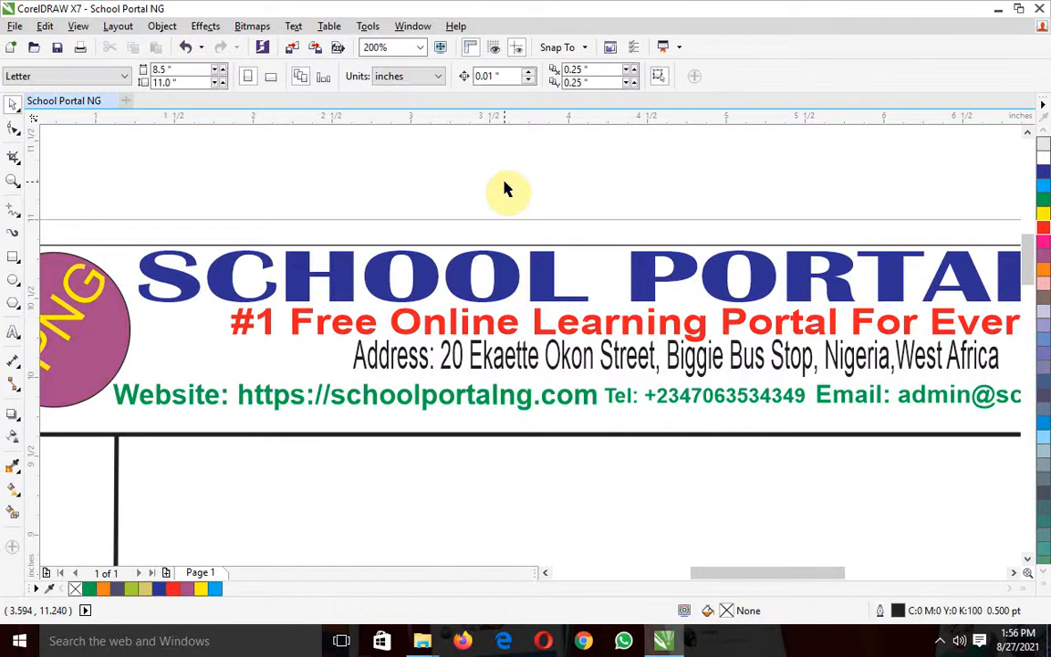
Duplicate the red Abuja number text twice and place one copy in the footer's second section, at about X 2.5, Y 0.25 inches
left_click(421, 47)
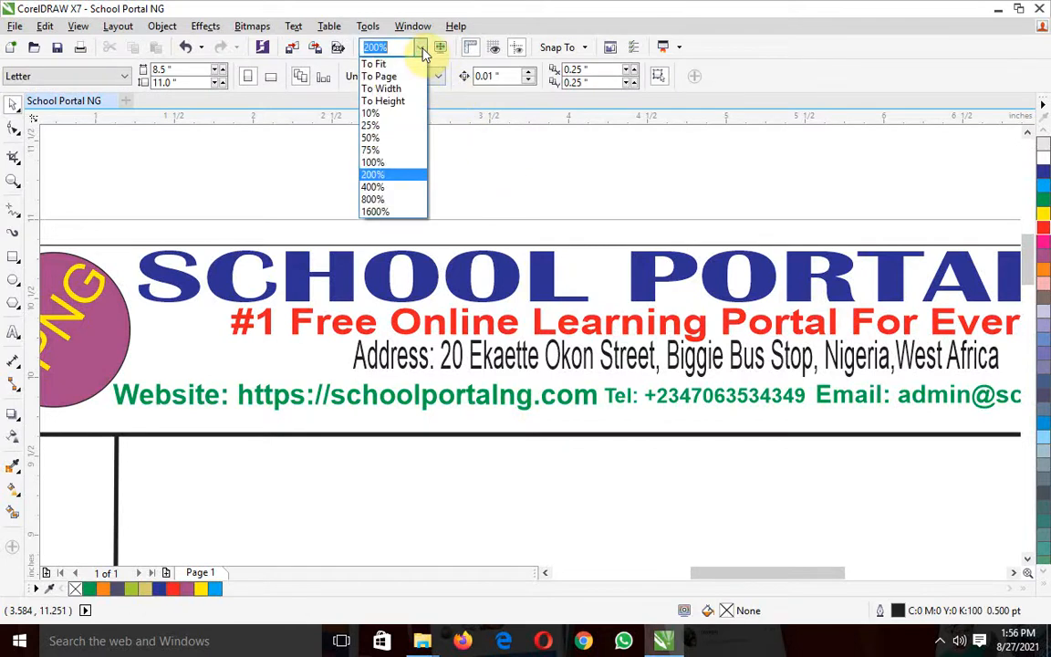
left_click(382, 151)
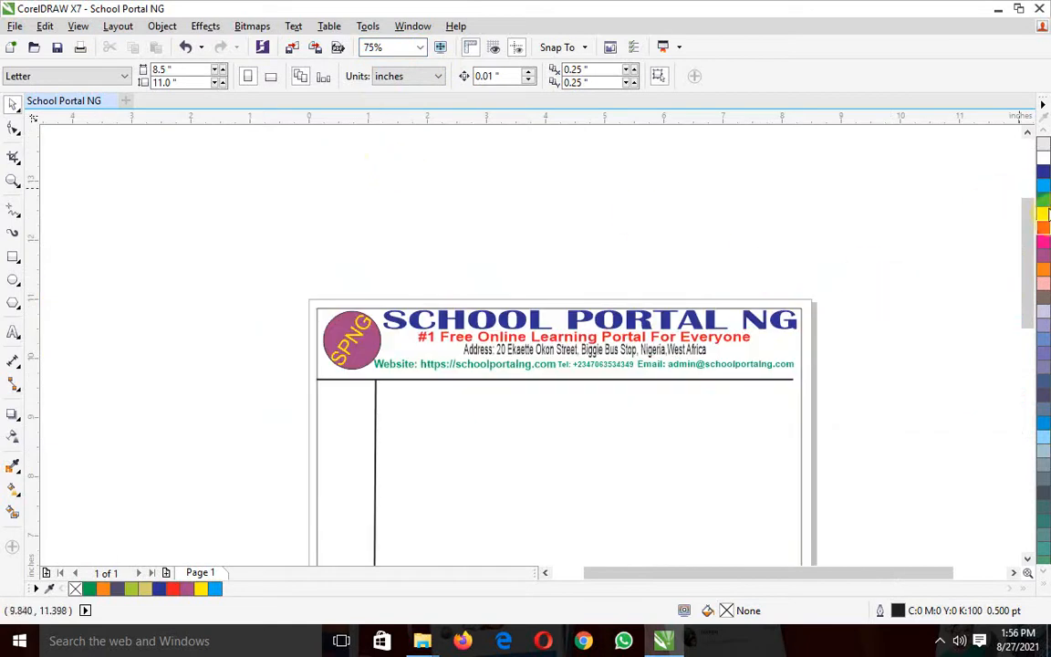
left_click_drag(1029, 224, 1025, 386)
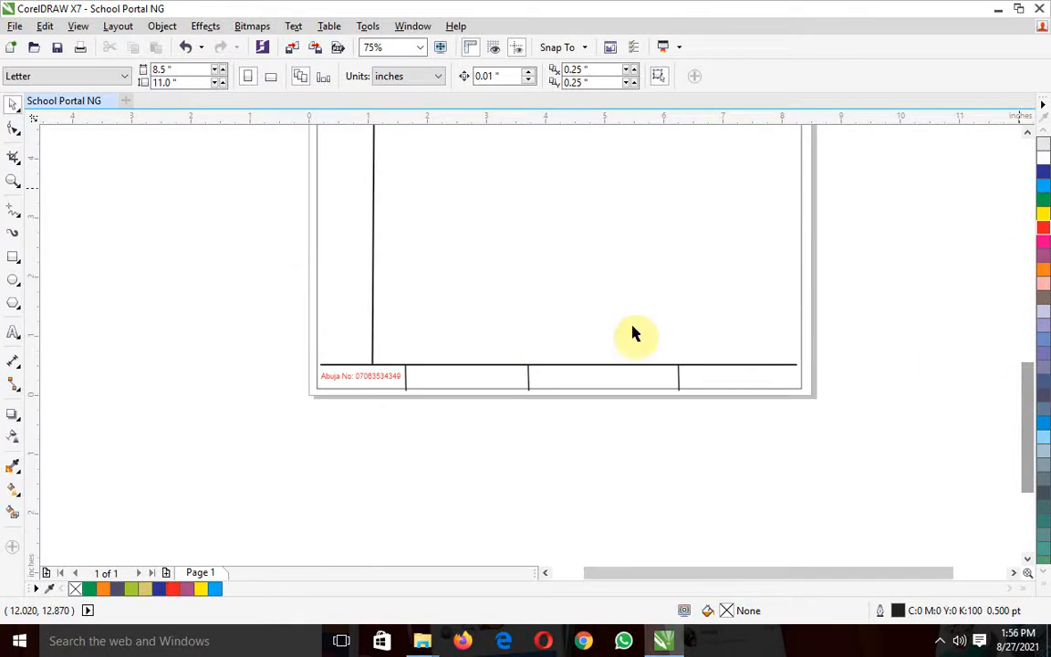
left_click(371, 383)
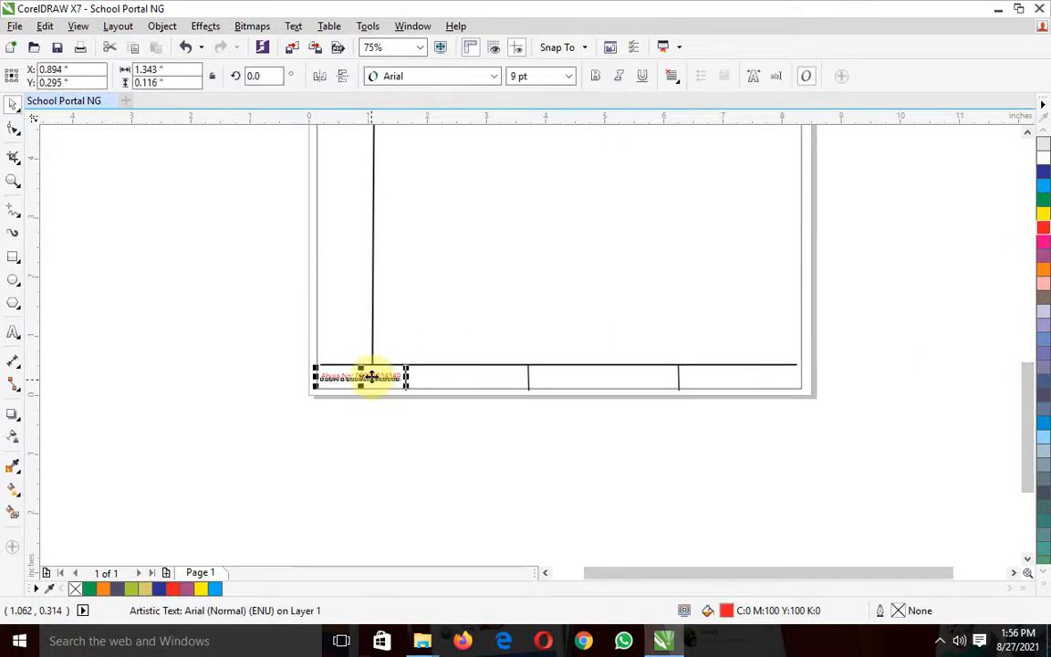
key("ctrl+d")
key("ctrl+d")
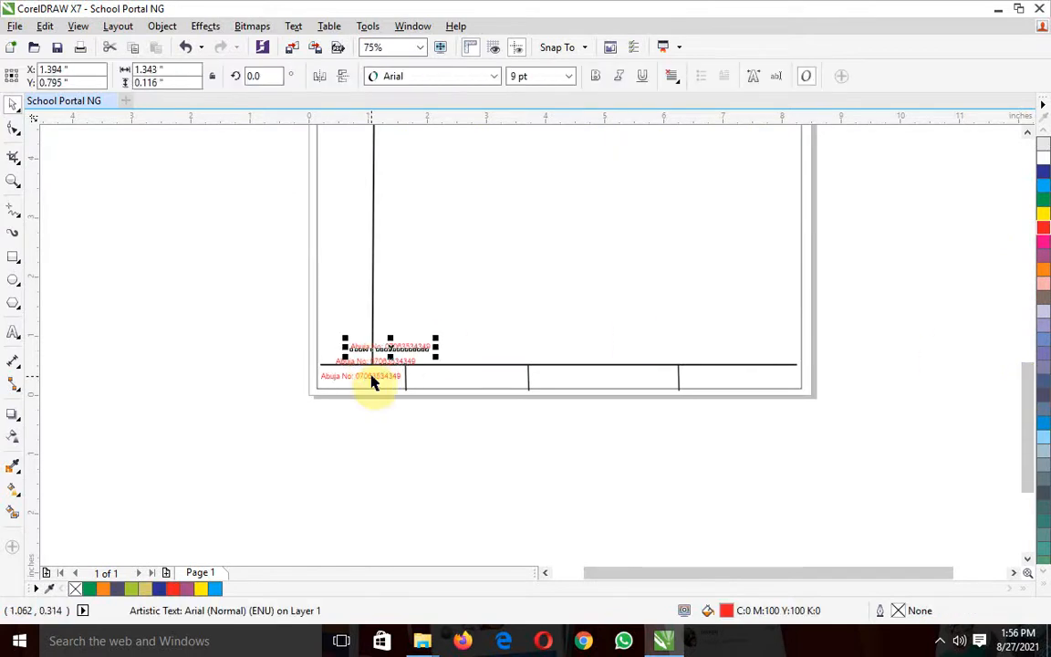
left_click_drag(387, 344, 456, 378)
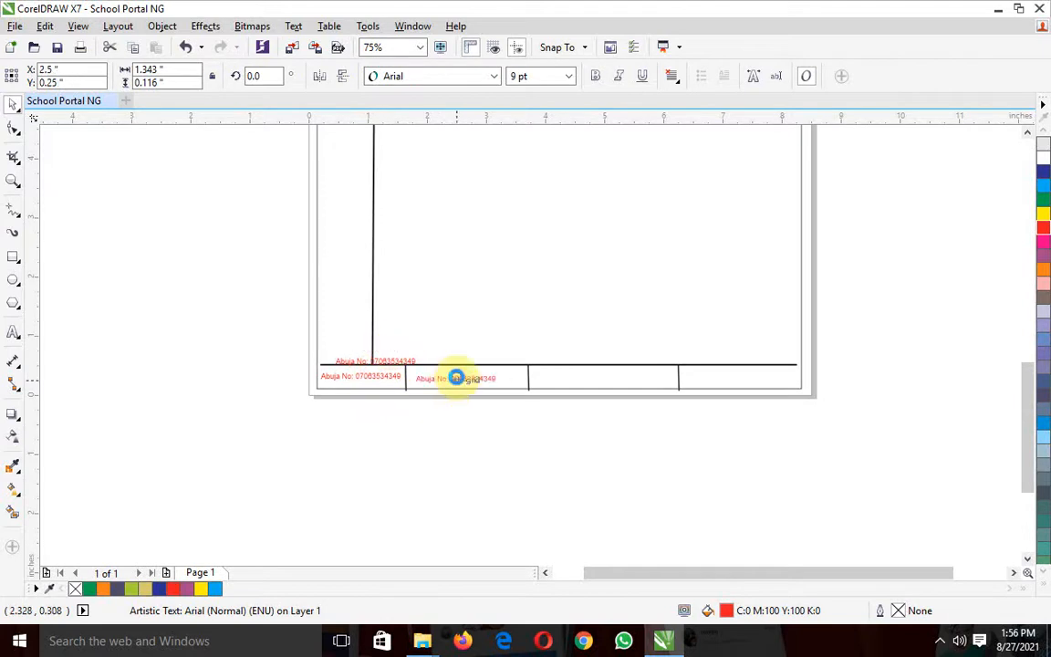
Place copies of the red Abuja number text in the footer's third and fourth sections, the last at about X 7.078, Y 0.308 inches
left_click(408, 364)
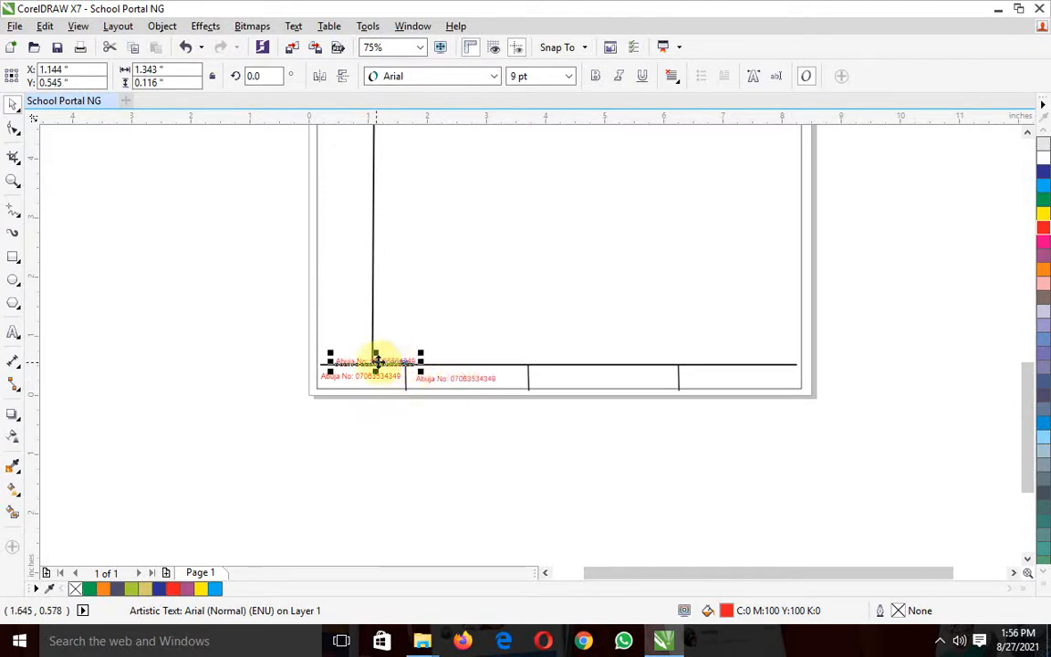
left_click_drag(376, 361, 727, 377)
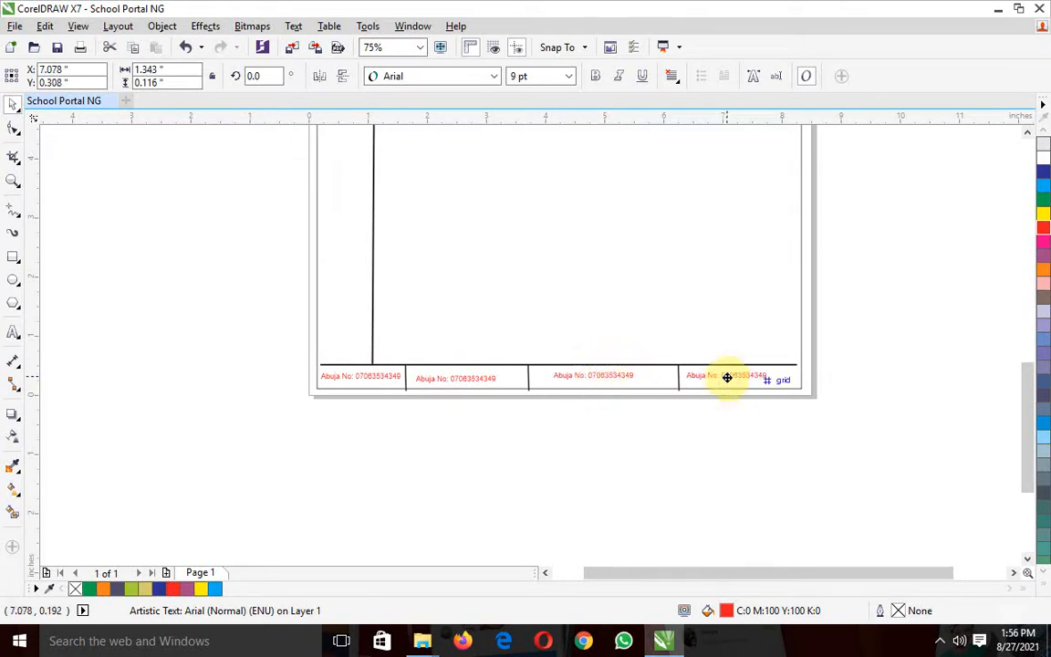
left_click(718, 451)
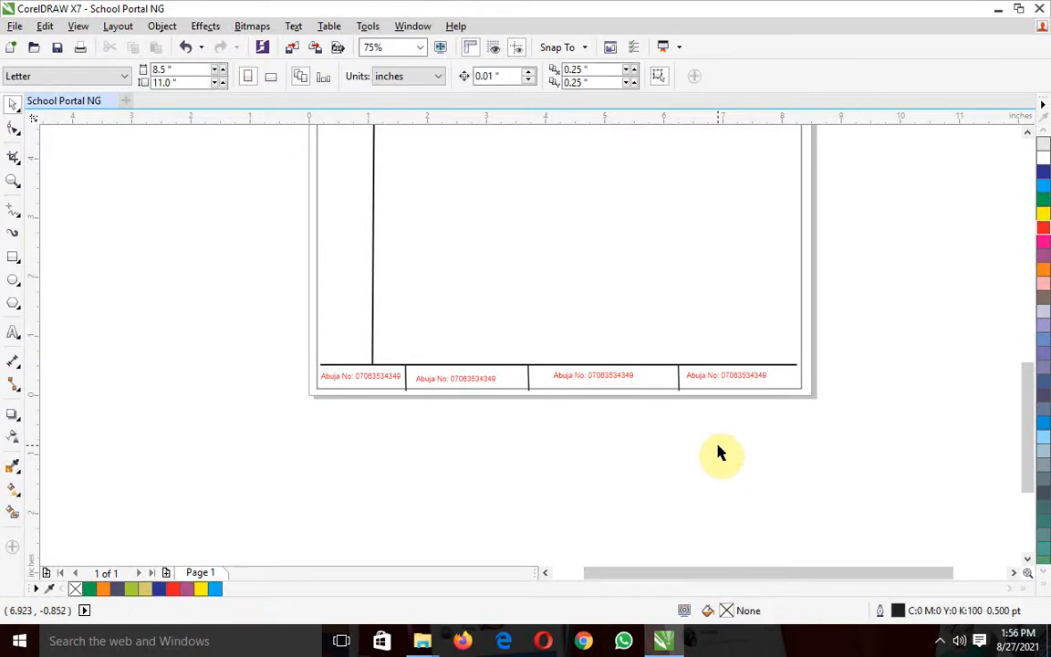
Select all the letterhead objects, from the header down to the footer, and group them into one object
left_click_drag(1026, 448, 1028, 321)
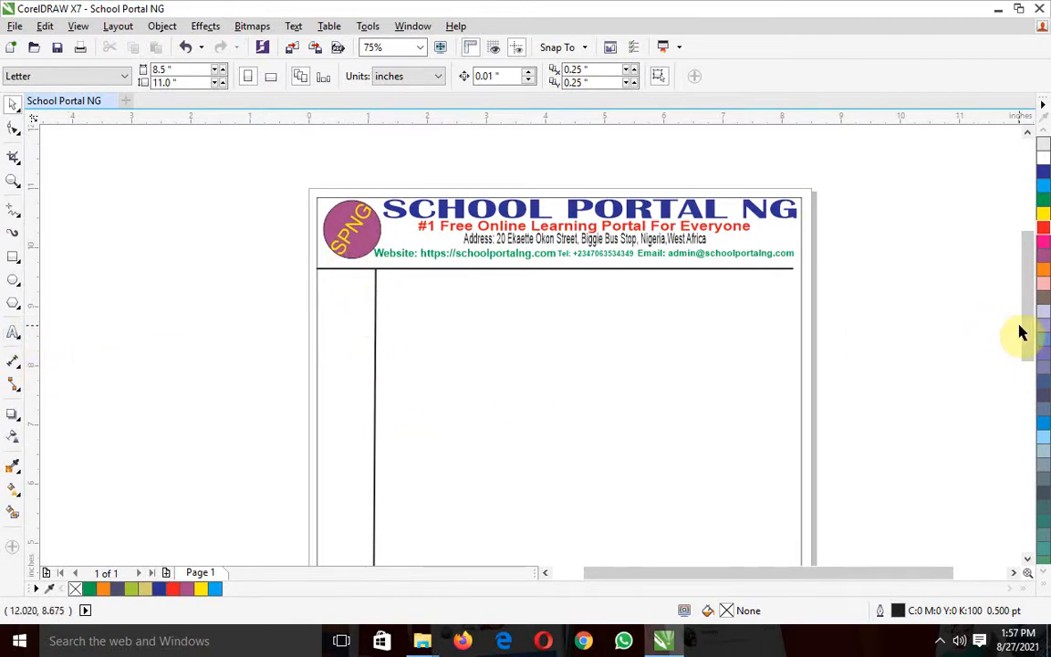
left_click_drag(1028, 327, 1032, 286)
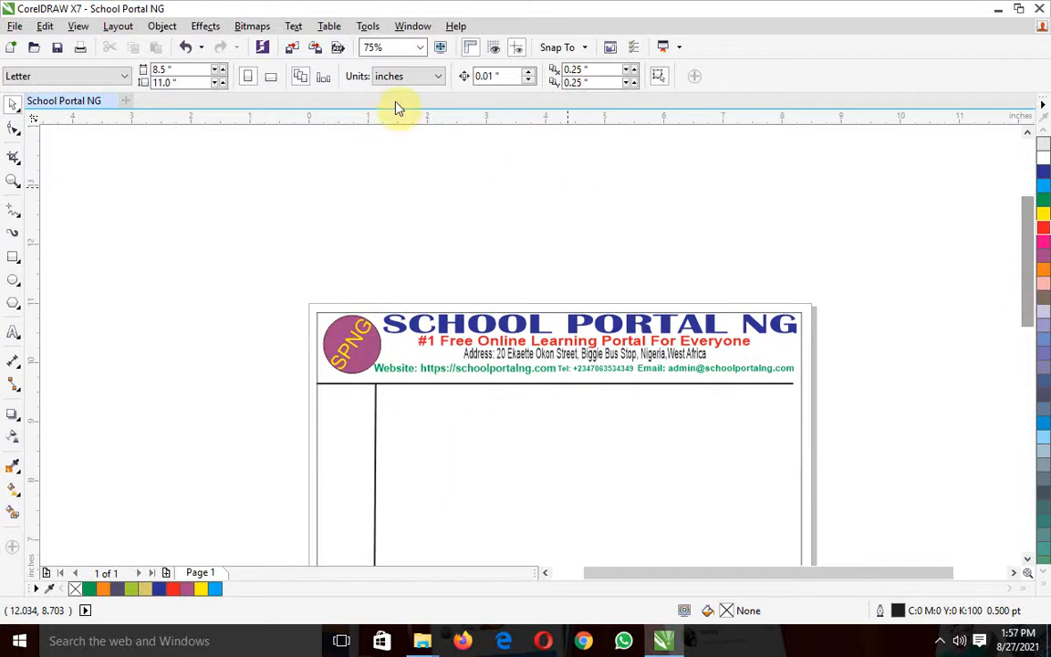
left_click(421, 48)
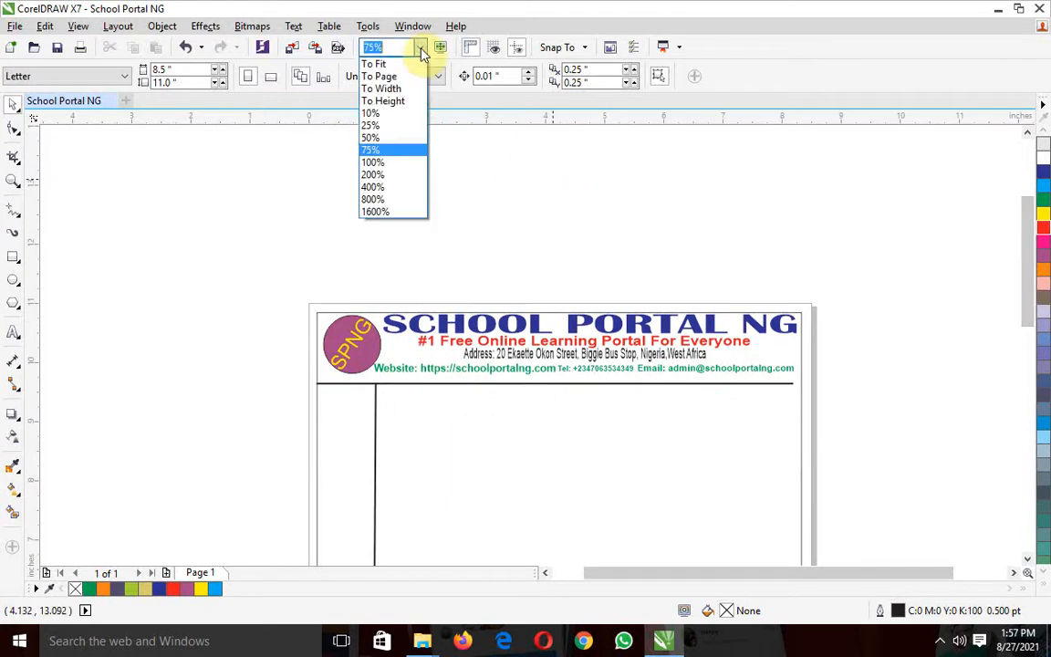
left_click(383, 139)
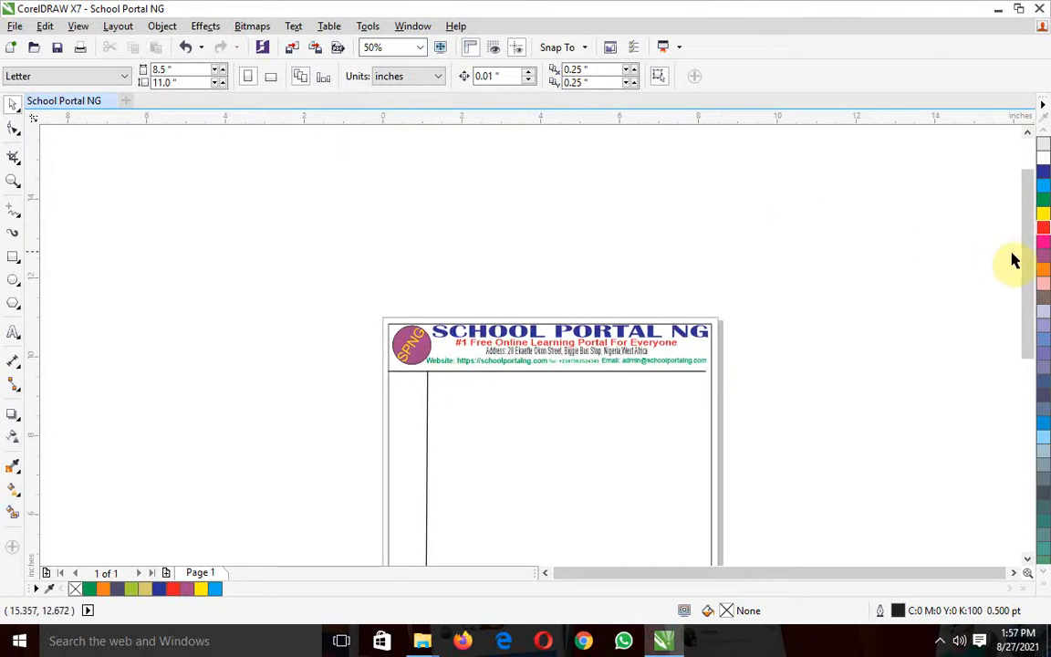
left_click_drag(1026, 263, 1019, 306)
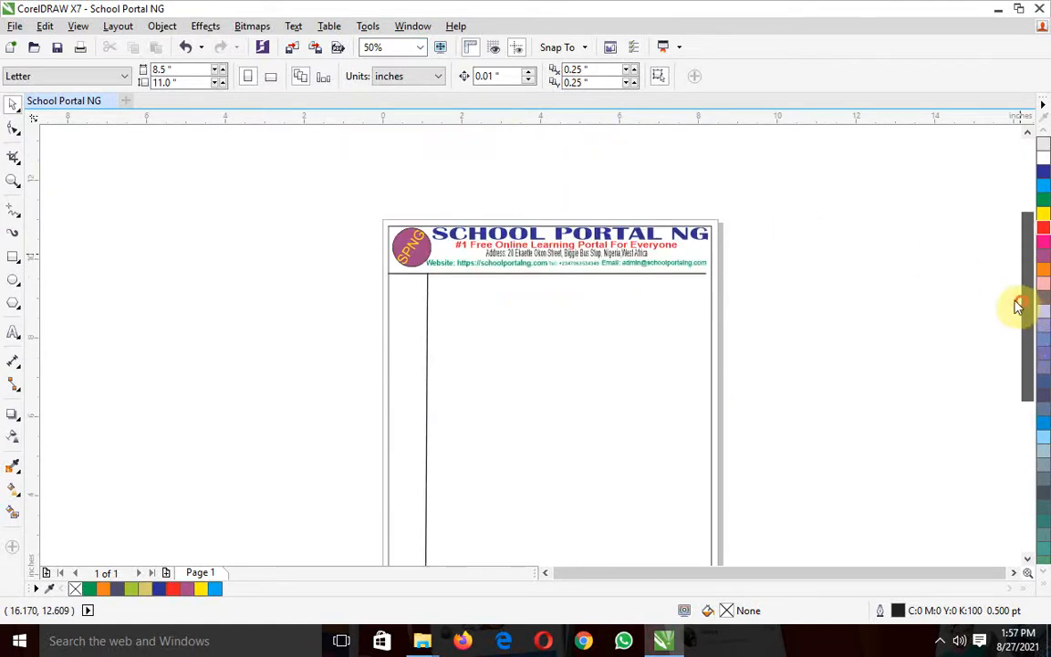
left_click(419, 48)
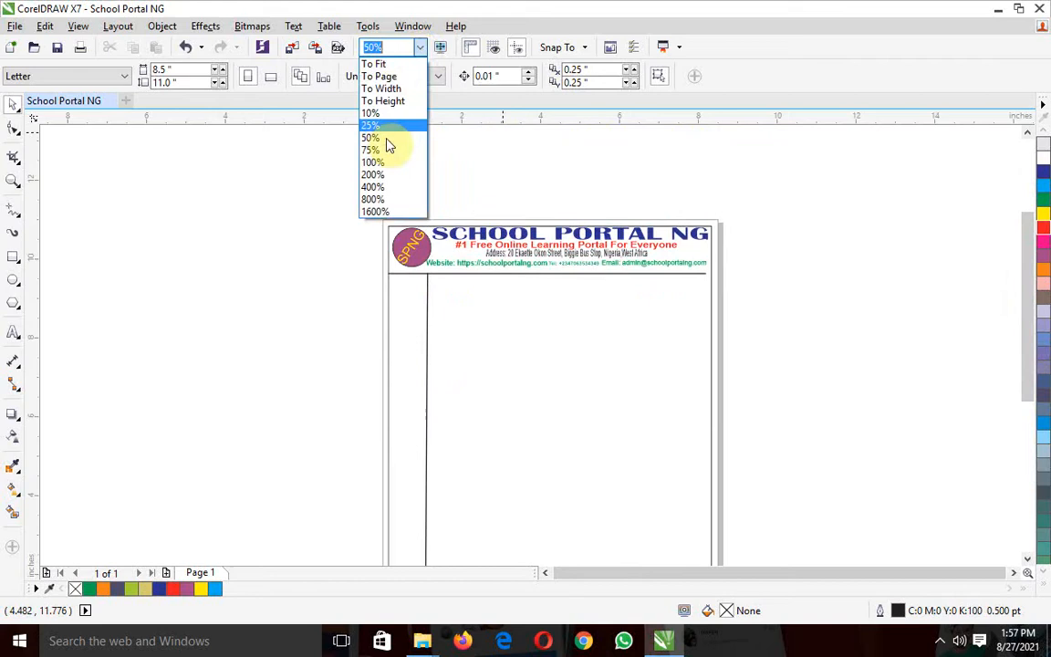
left_click(380, 126)
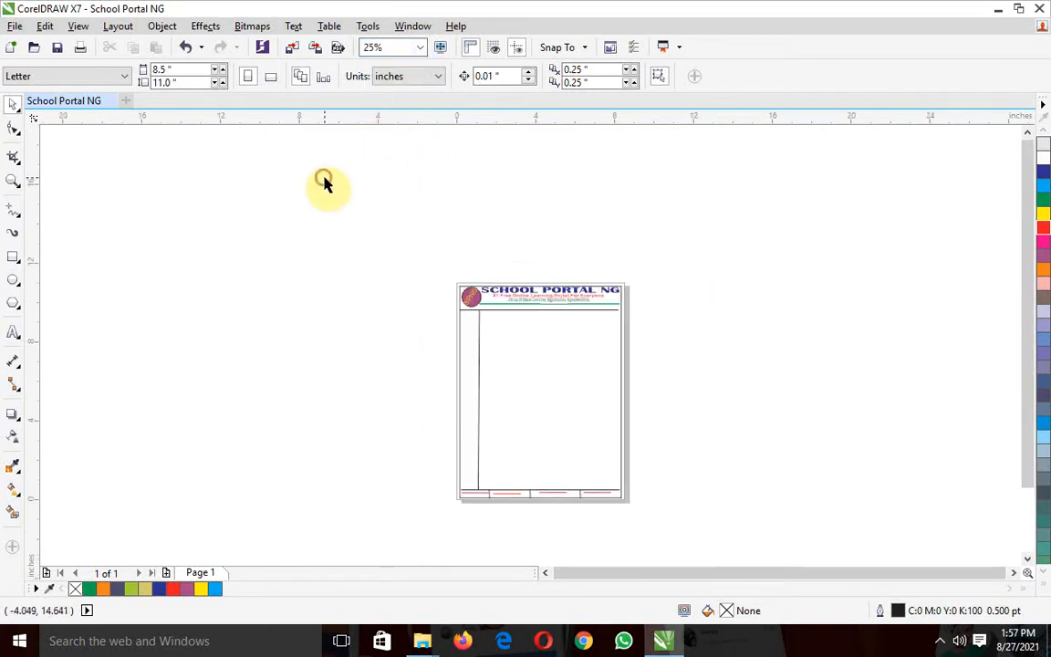
left_click_drag(358, 208, 696, 543)
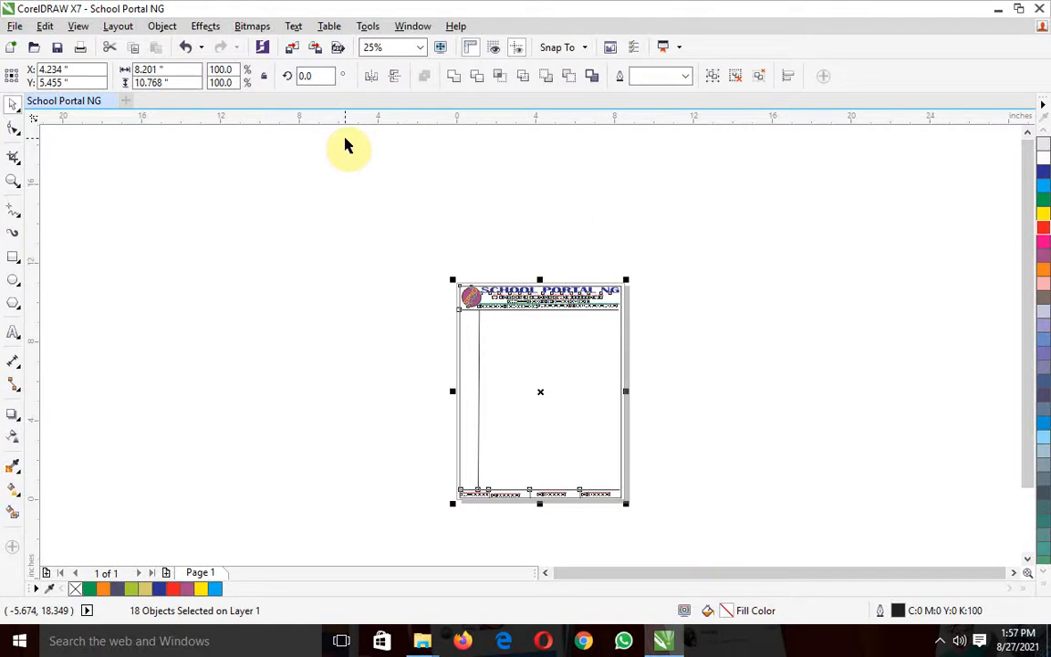
left_click(163, 26)
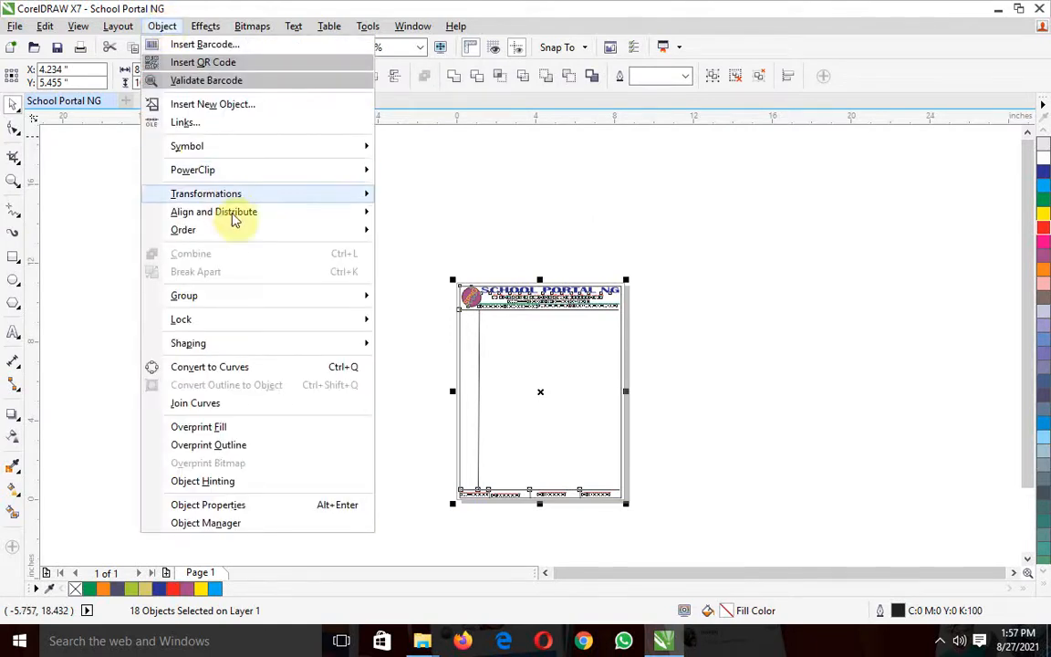
mouse_move(282, 301)
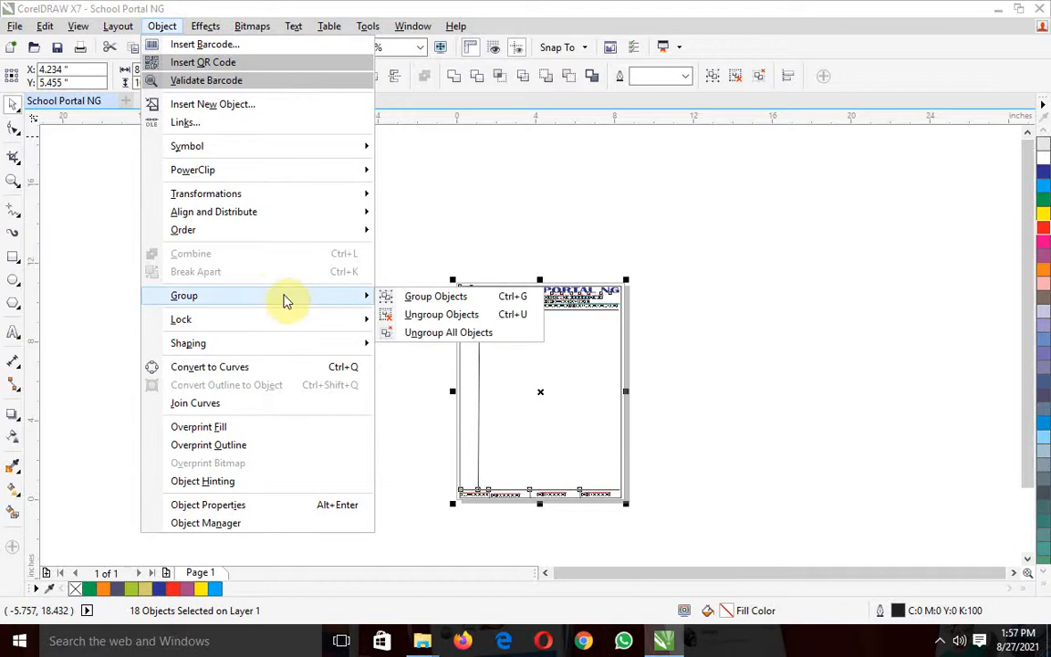
left_click(433, 299)
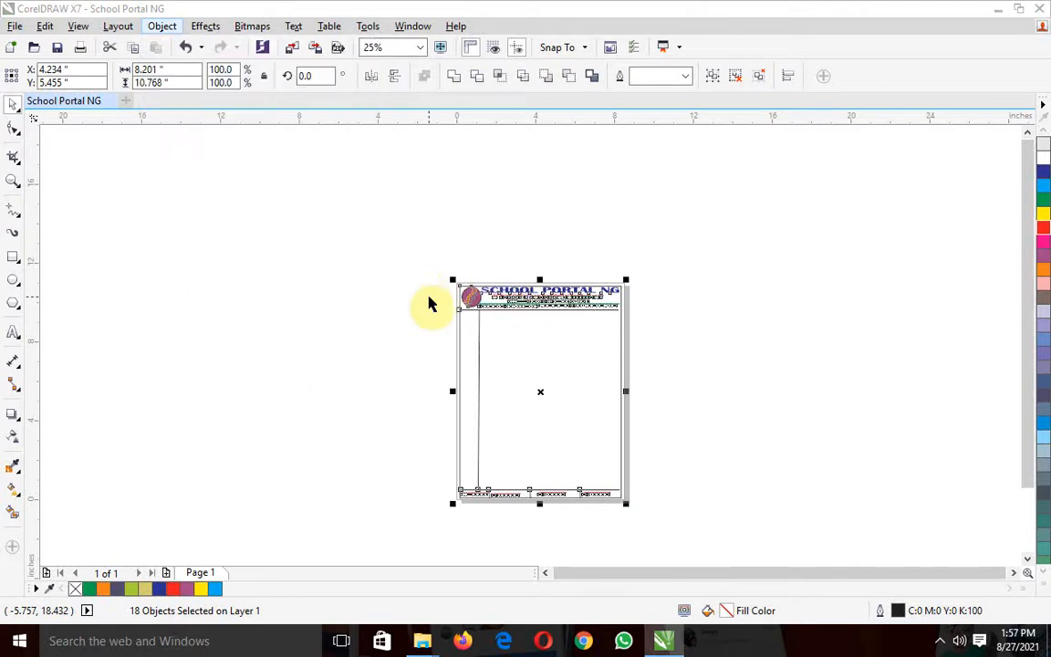
Try moving the grouped letterhead as one unit, up and to the right to about X 4.811, Y 6.747 inches
left_click(407, 431)
left_click(502, 431)
mouse_move(568, 395)
left_mouse_down()
mouse_move(273, 326)
mouse_move(501, 385)
mouse_move(555, 413)
mouse_move(571, 398)
left_mouse_up()
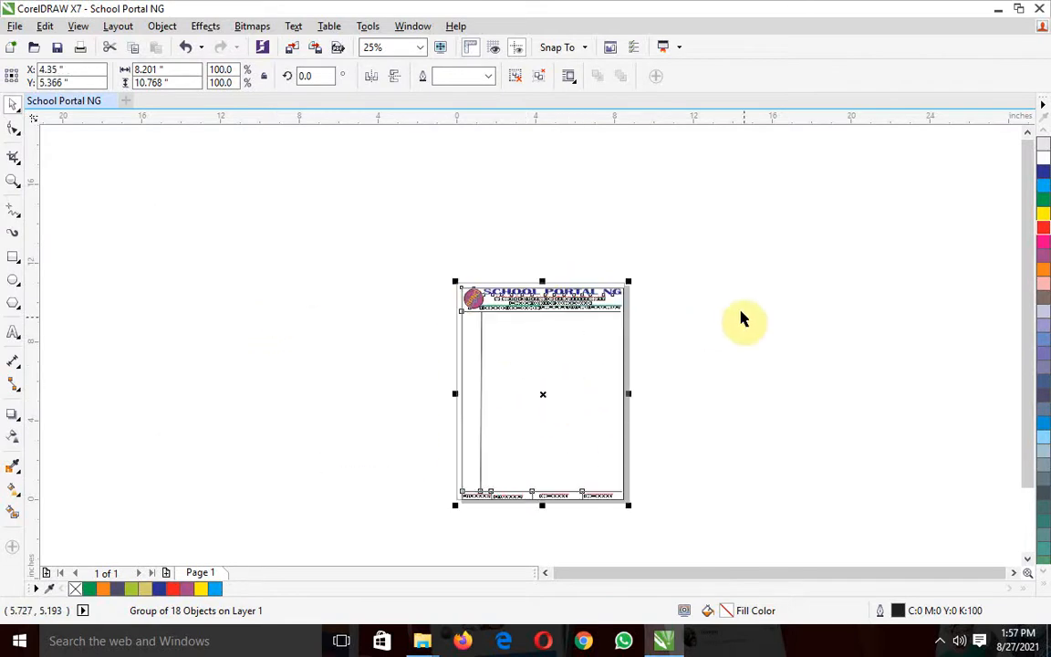
left_click(406, 233)
left_click(418, 48)
left_click(384, 162)
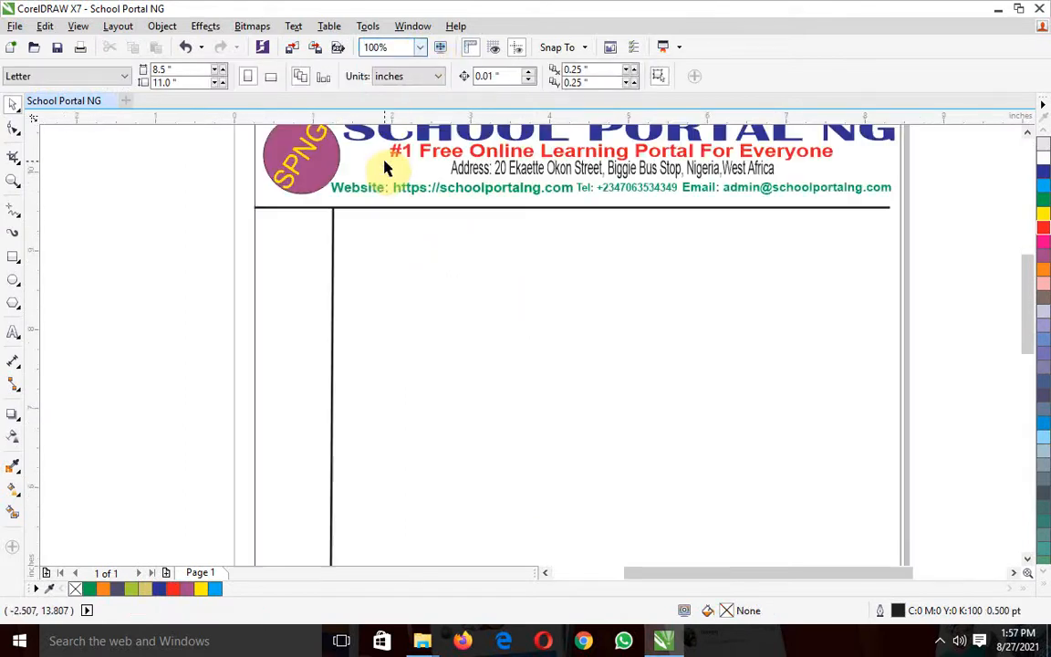
left_click_drag(1032, 300, 1027, 263)
left_click_drag(685, 490, 424, 362)
left_click_drag(346, 355, 642, 372)
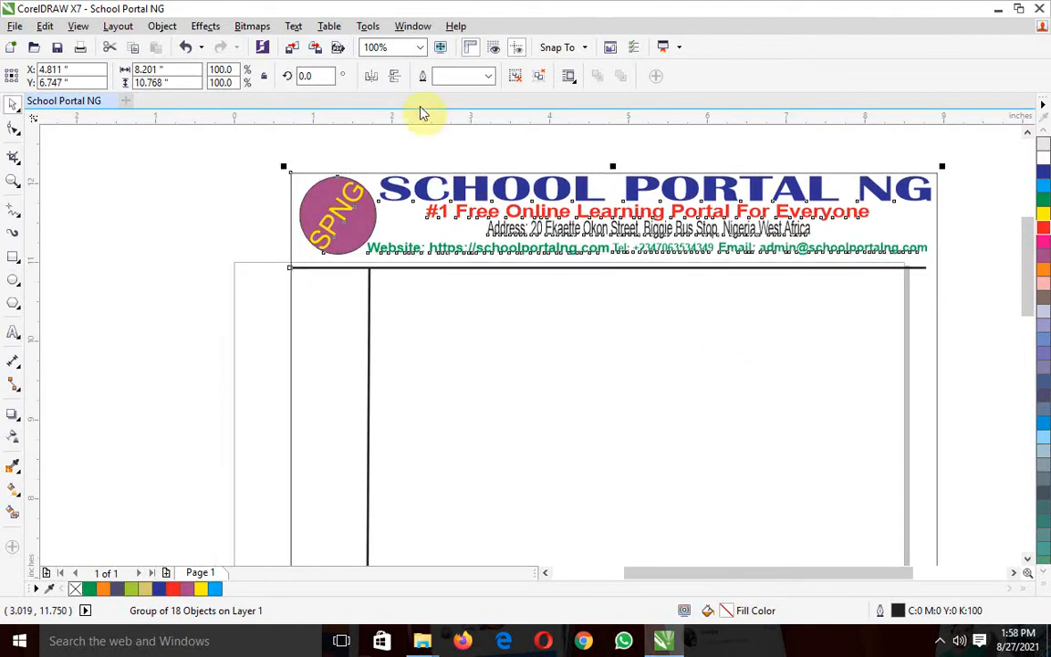
Move the grouped letterhead back onto the page, to about X 4.15, Y 5.634 inches, and deselect it
left_click(418, 49)
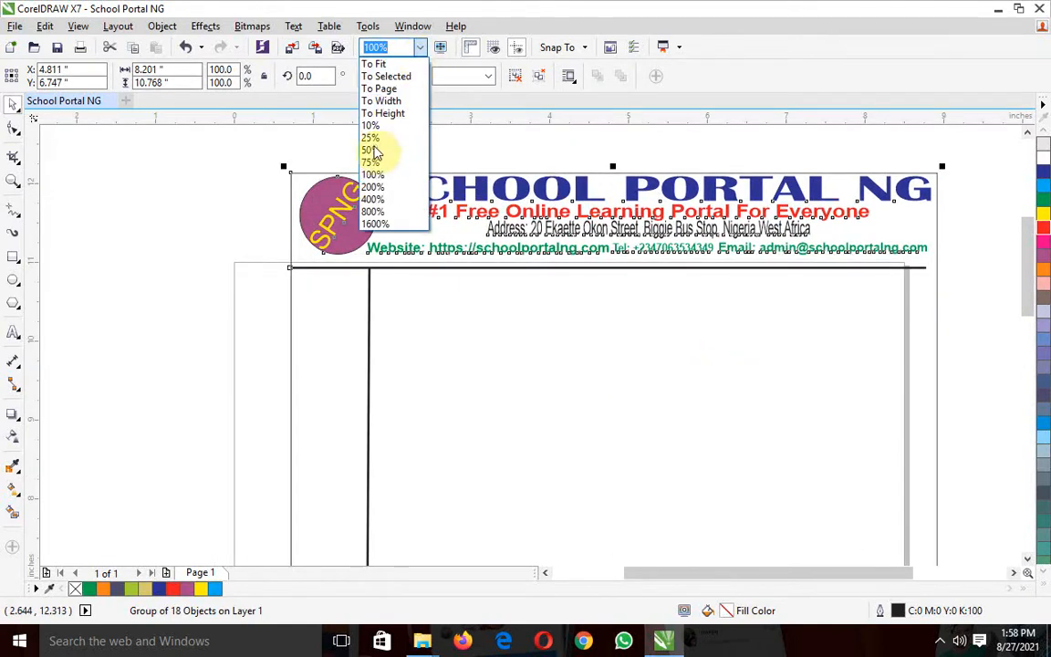
left_click(374, 164)
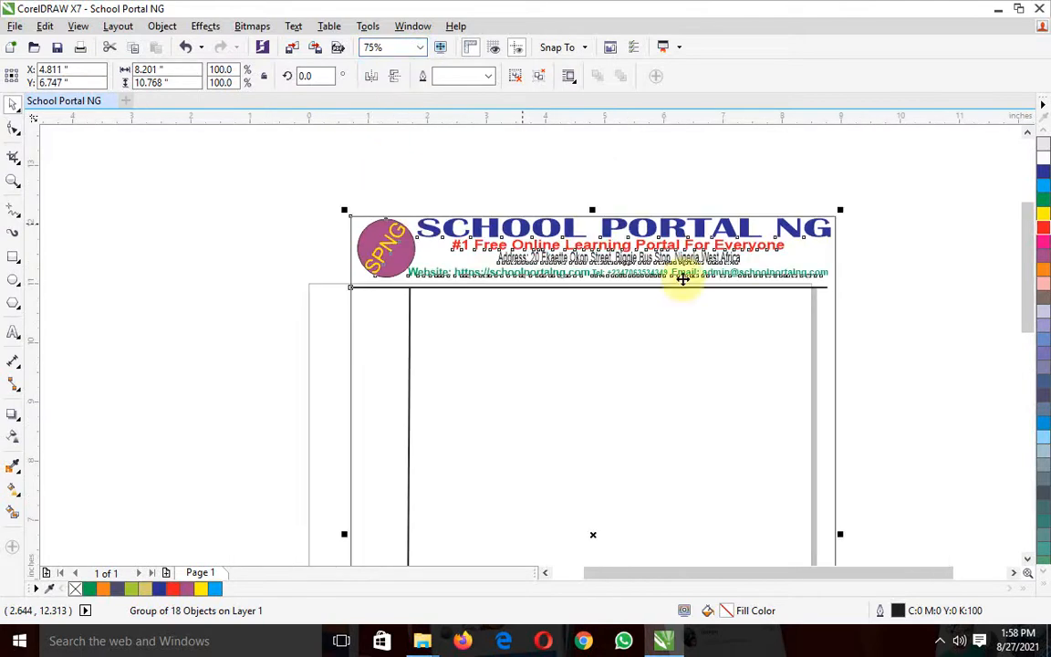
left_click_drag(1026, 272, 1026, 295)
left_click_drag(688, 361, 653, 425)
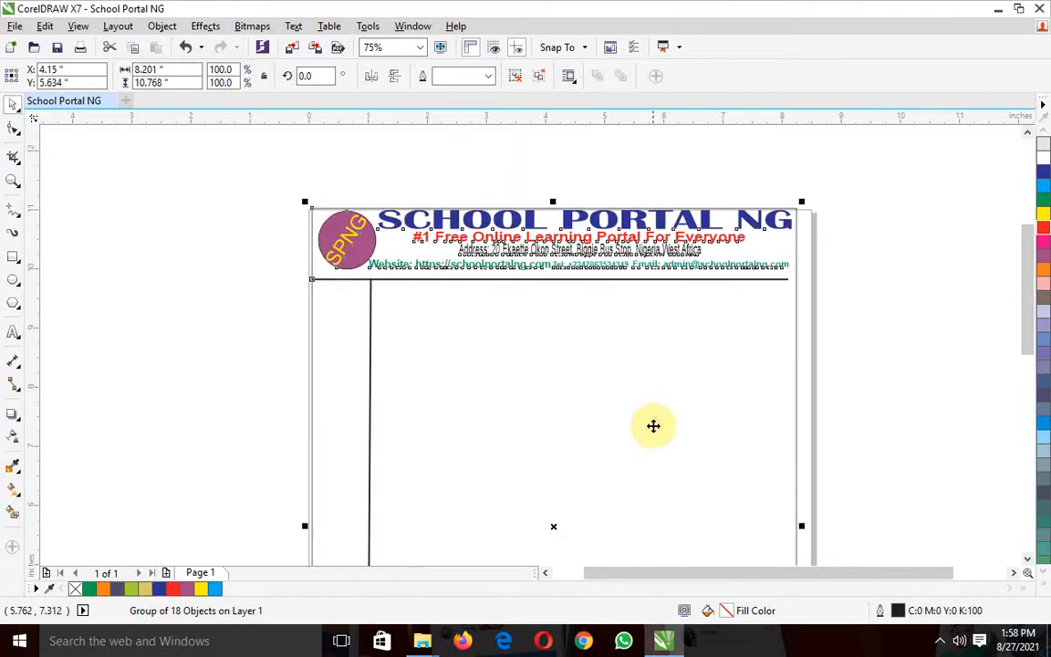
left_click(878, 356)
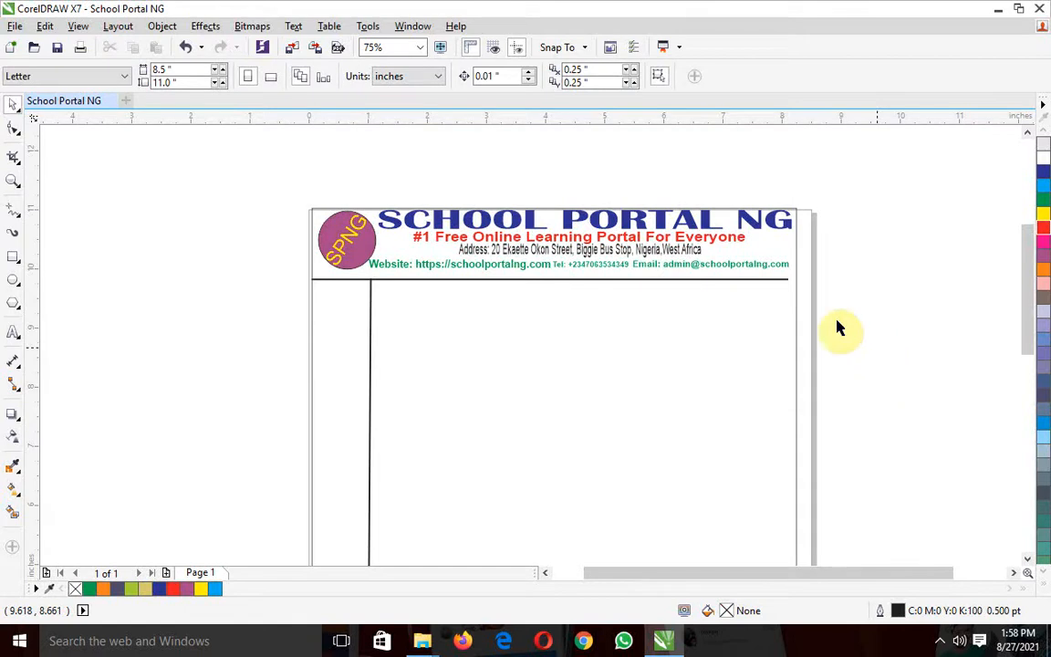
Start saving the drawing as a CDR file named "School Portal NG practical video" in the School Portal NG Works folder on the Desktop
left_click(15, 27)
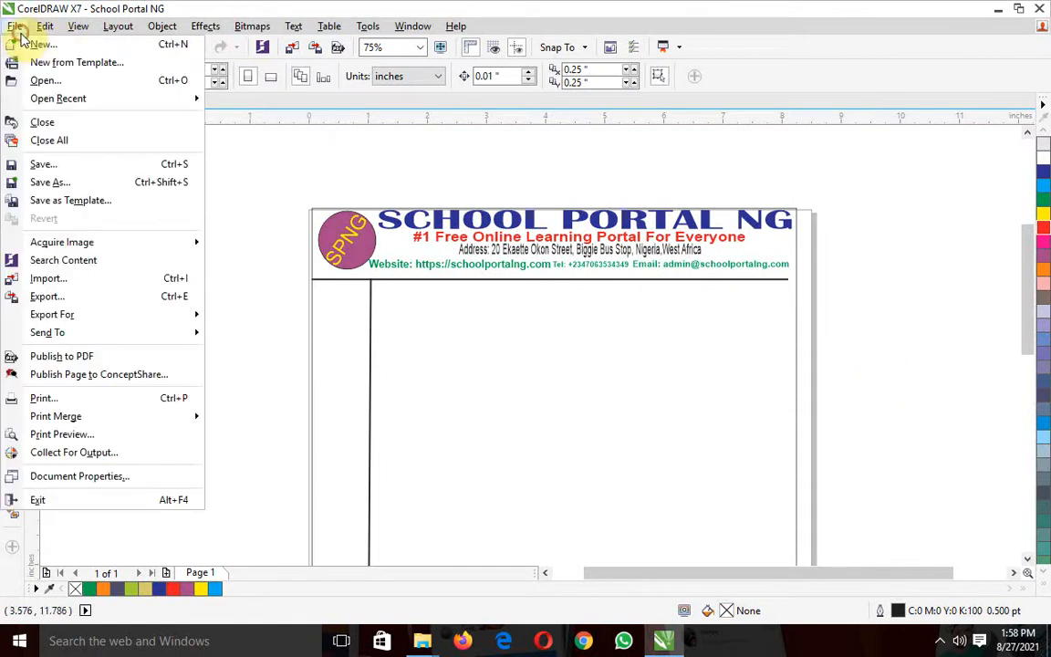
left_click(41, 166)
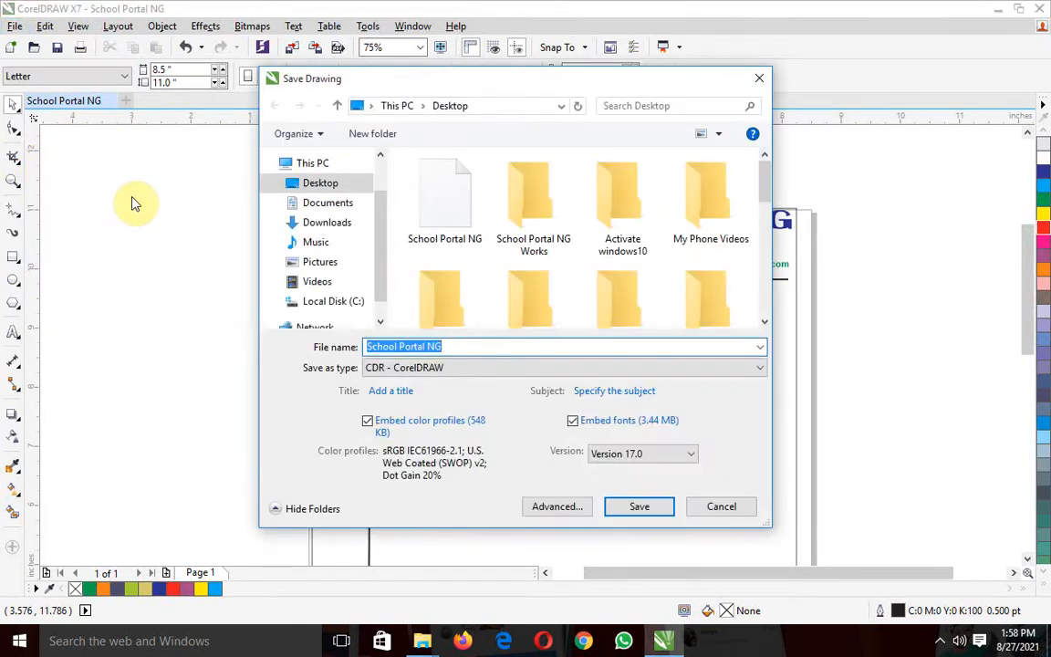
left_click(459, 345)
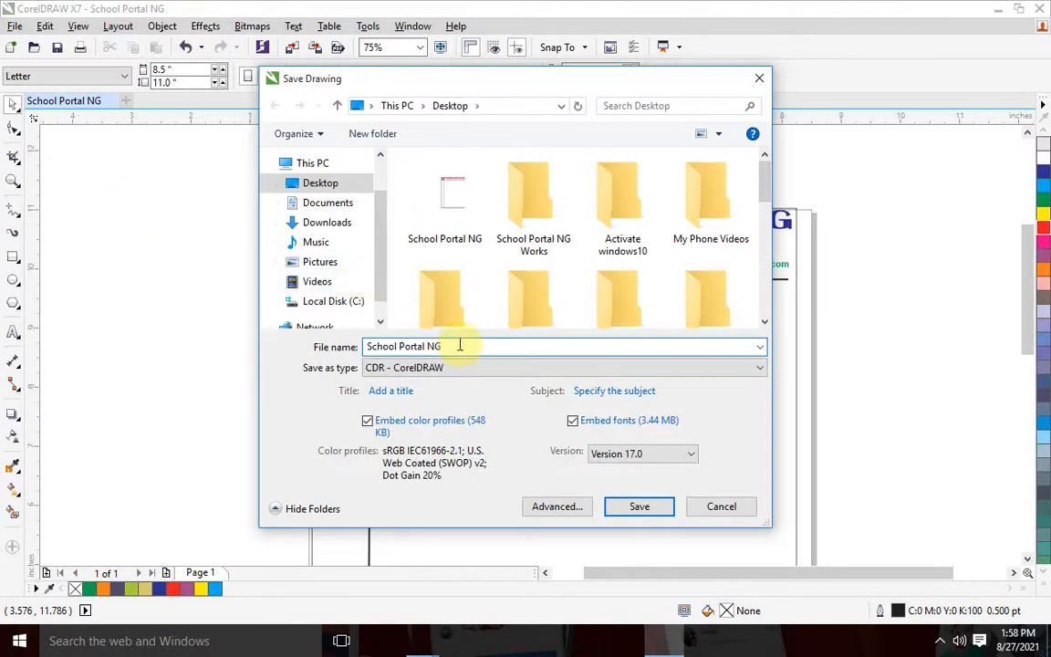
type("practical")
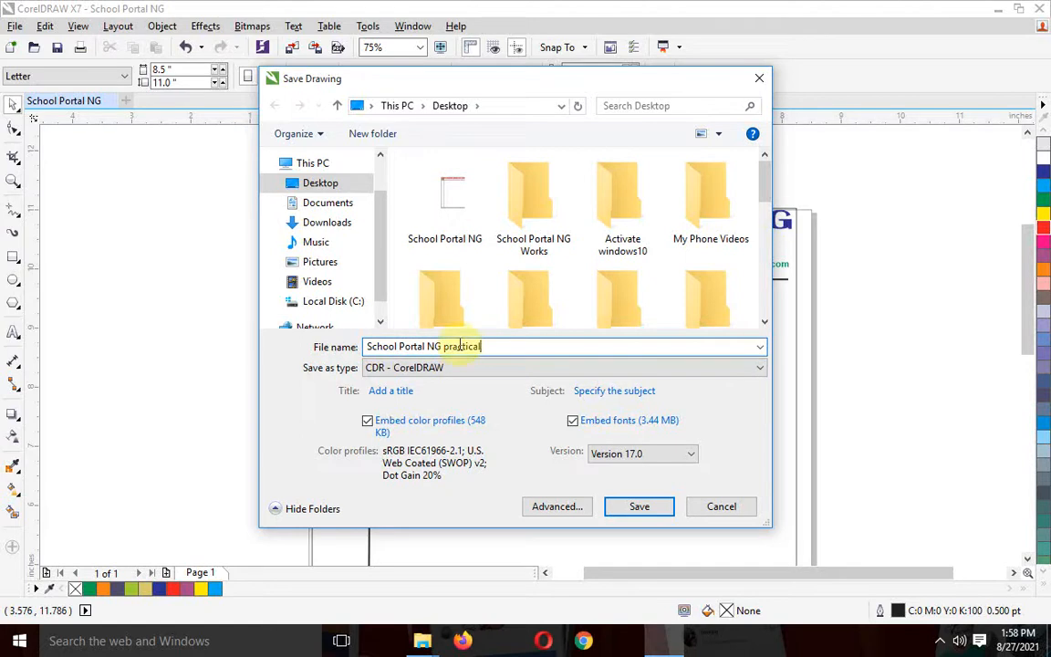
type(" video")
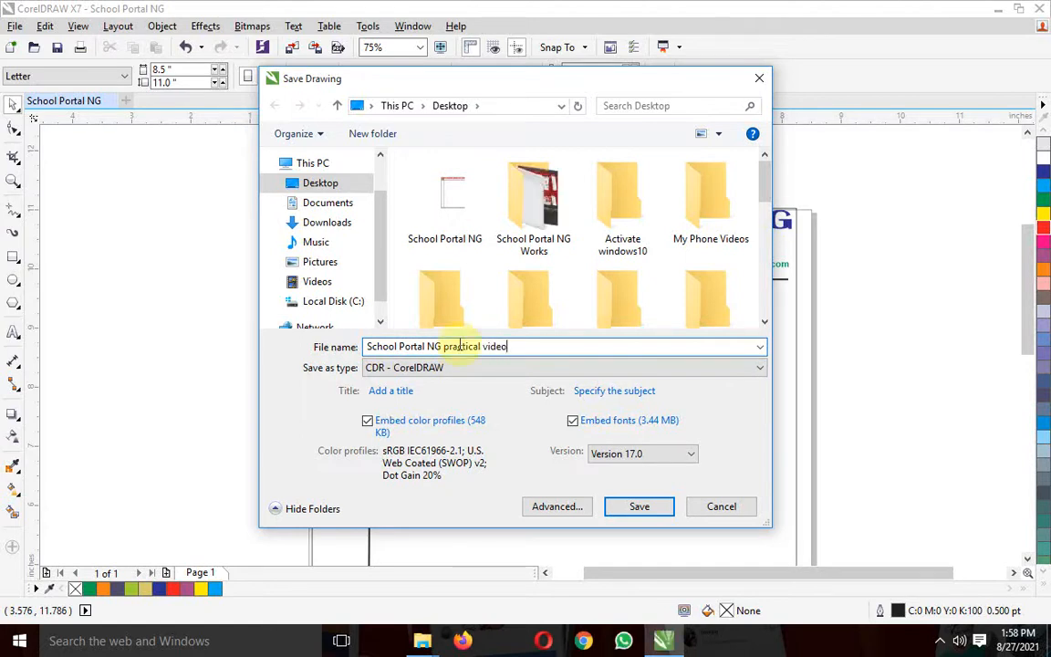
left_click(551, 224)
double_click(551, 223)
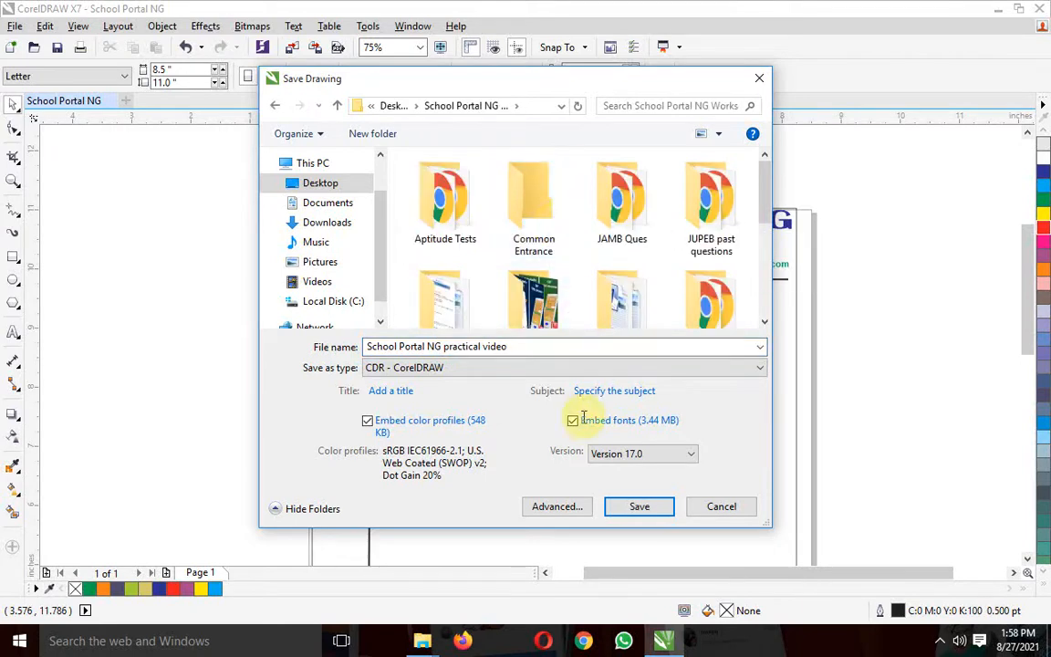
Try file versions 16.0, 17.0 and 13.0 for the drawing being saved
left_click(692, 454)
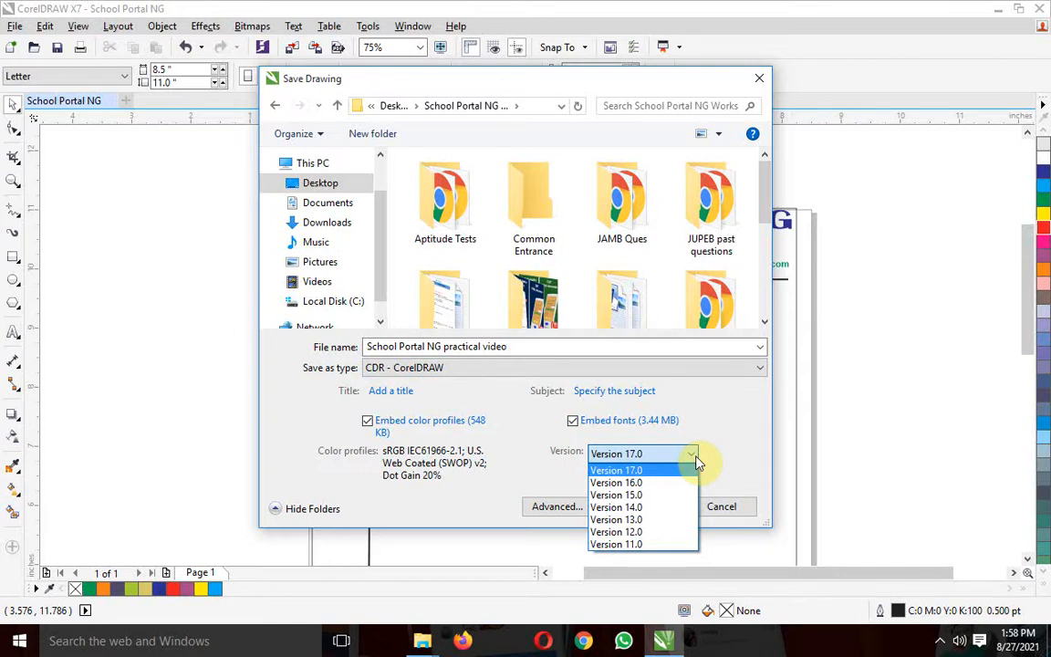
left_click(636, 486)
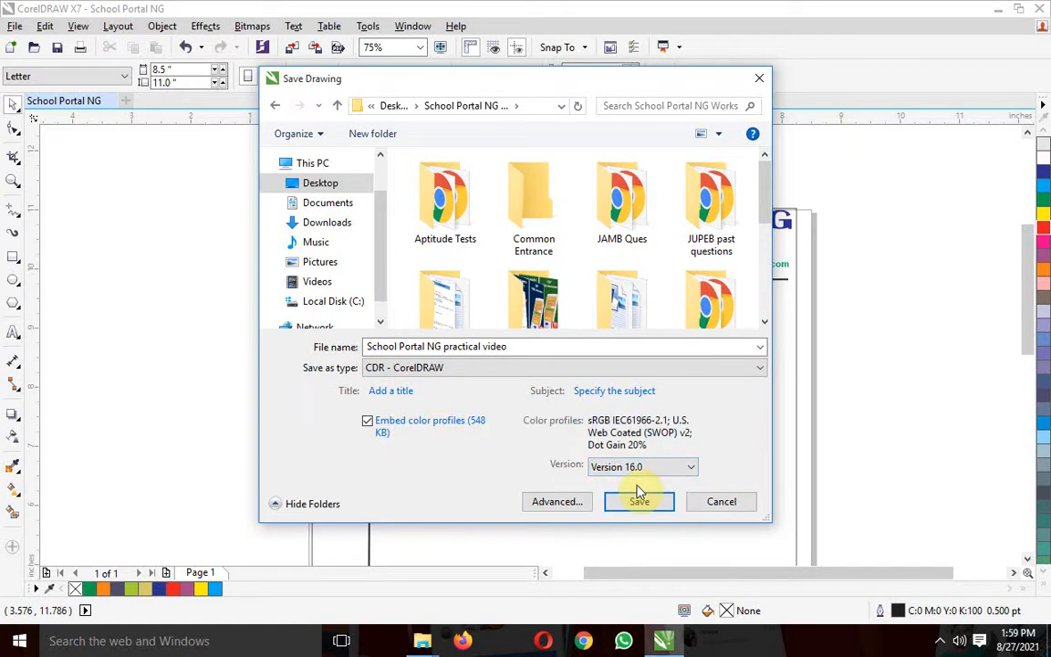
left_click(666, 467)
left_click(646, 485)
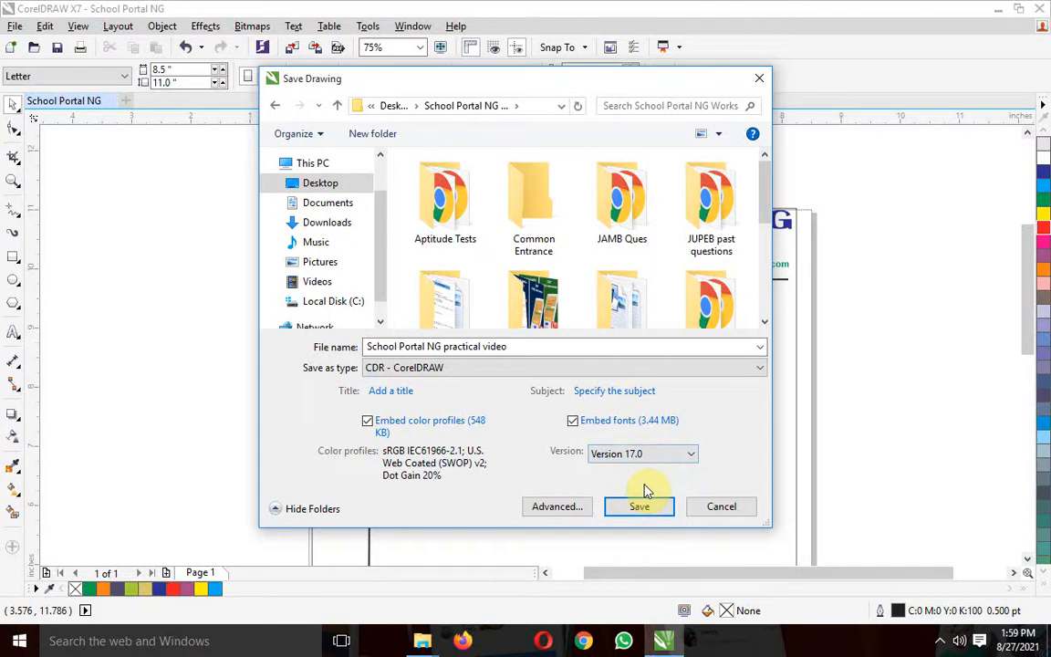
left_click(664, 459)
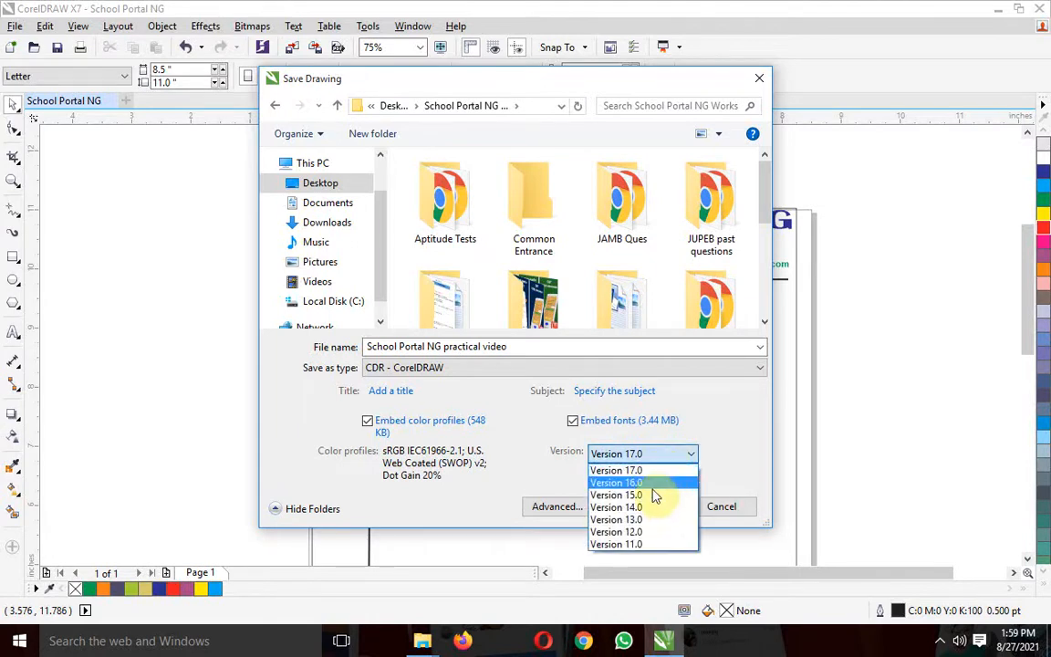
left_click(643, 521)
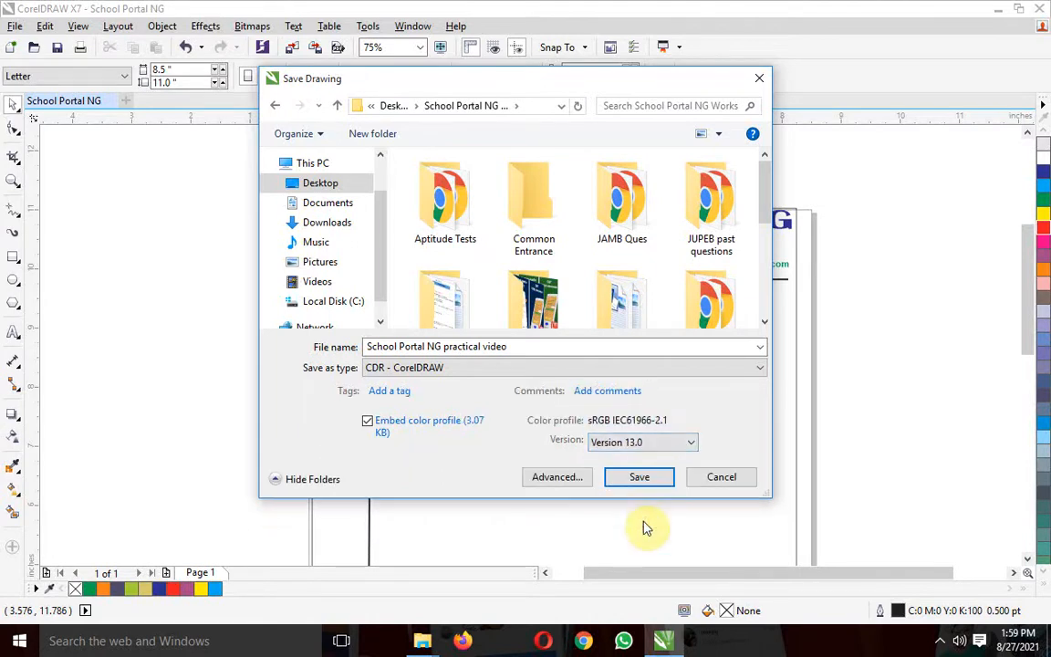
Set the file version to 15.0 and save the drawing
left_click(673, 447)
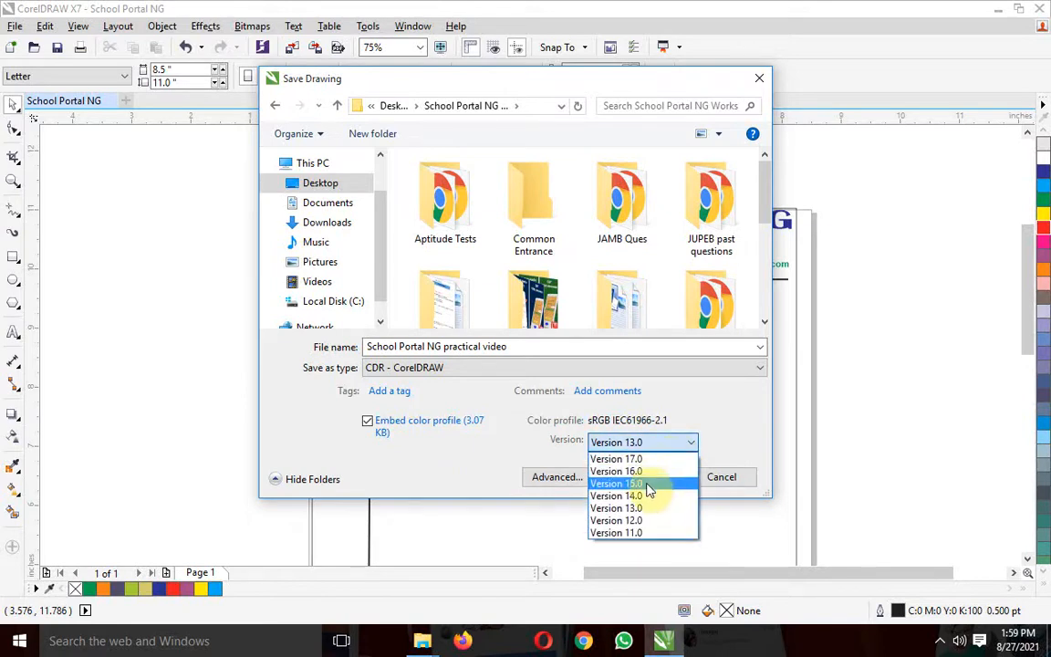
left_click(649, 481)
left_click(636, 503)
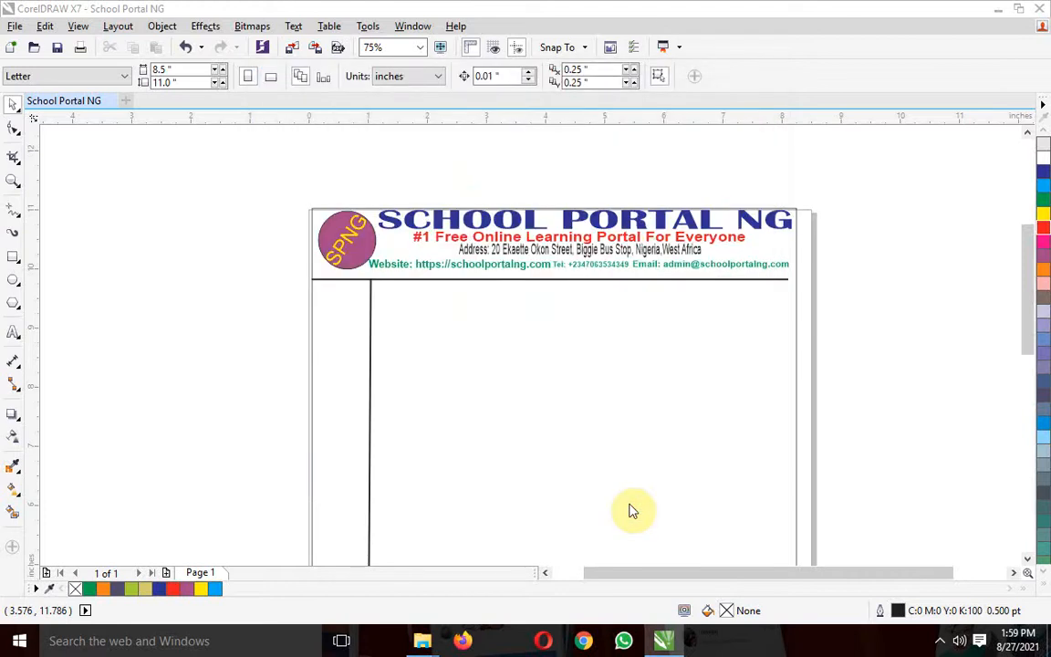